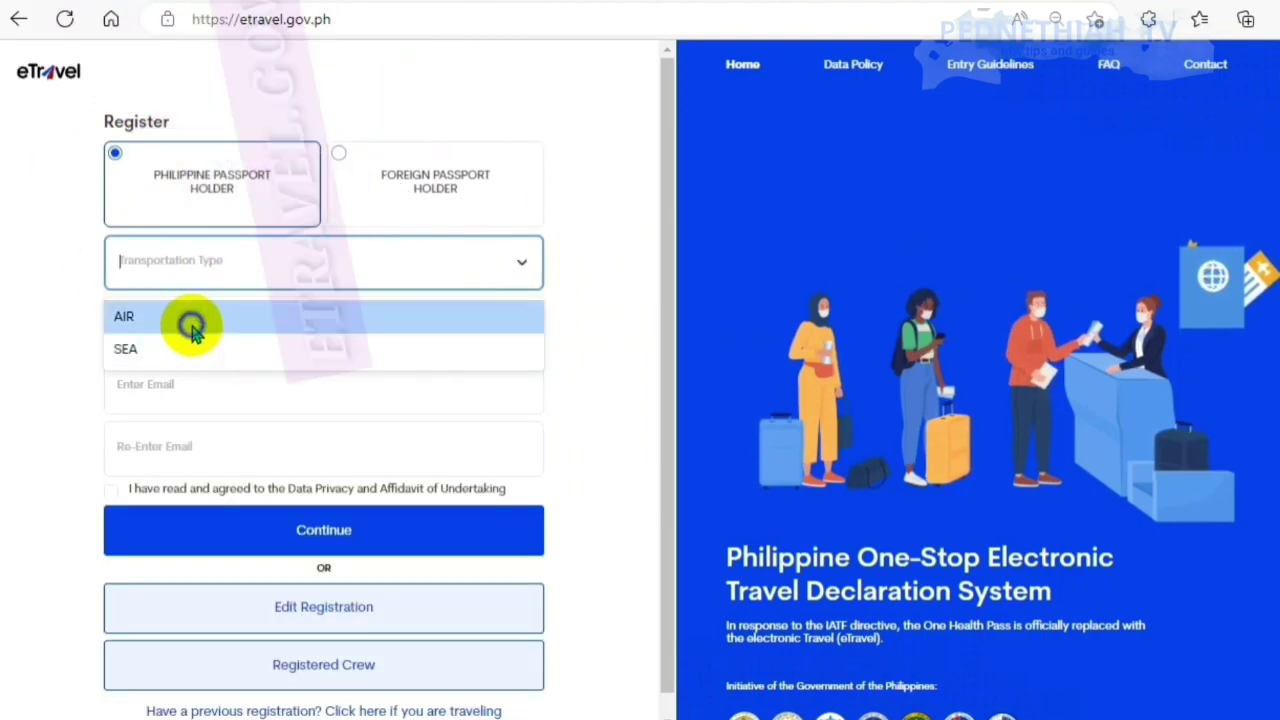
Step: Bring up the Transportation Type options, AIR and SEA, for the Philippine passport holder registration
click(189, 320)
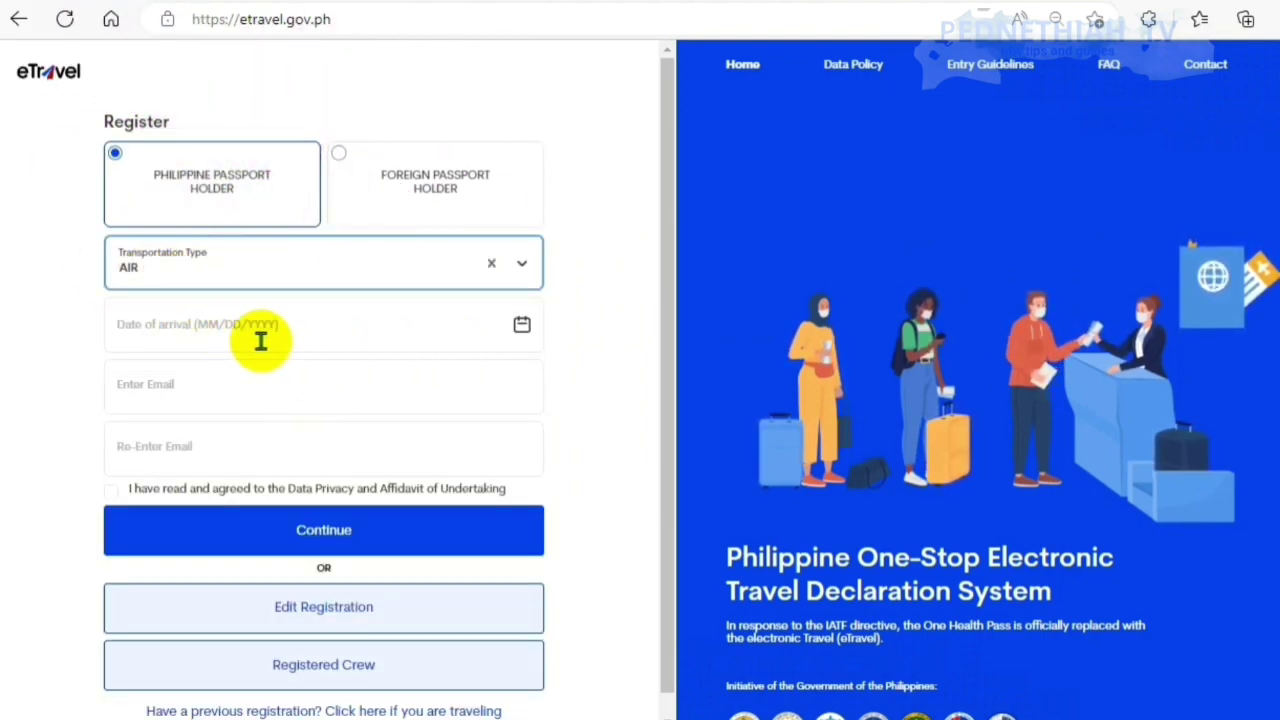
Step: Set the arrival date to 03/22/2023 and start entering the traveller's e-mail address
click(521, 324)
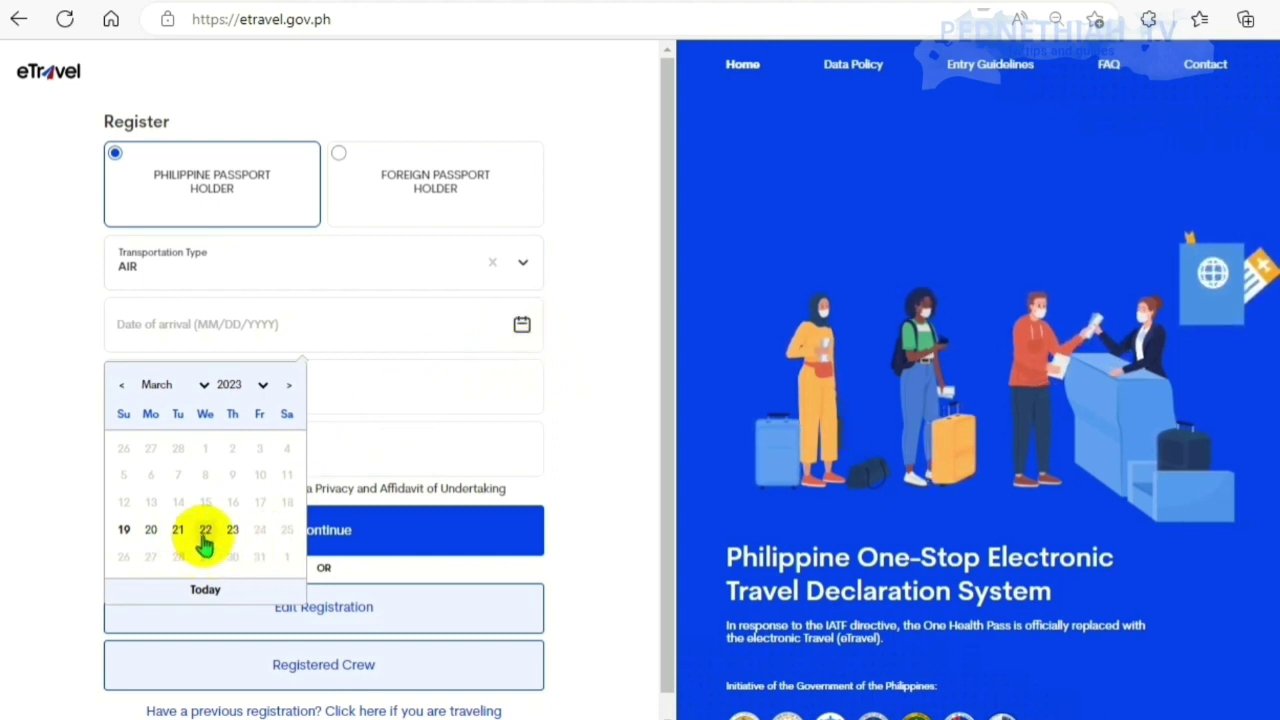
click(205, 532)
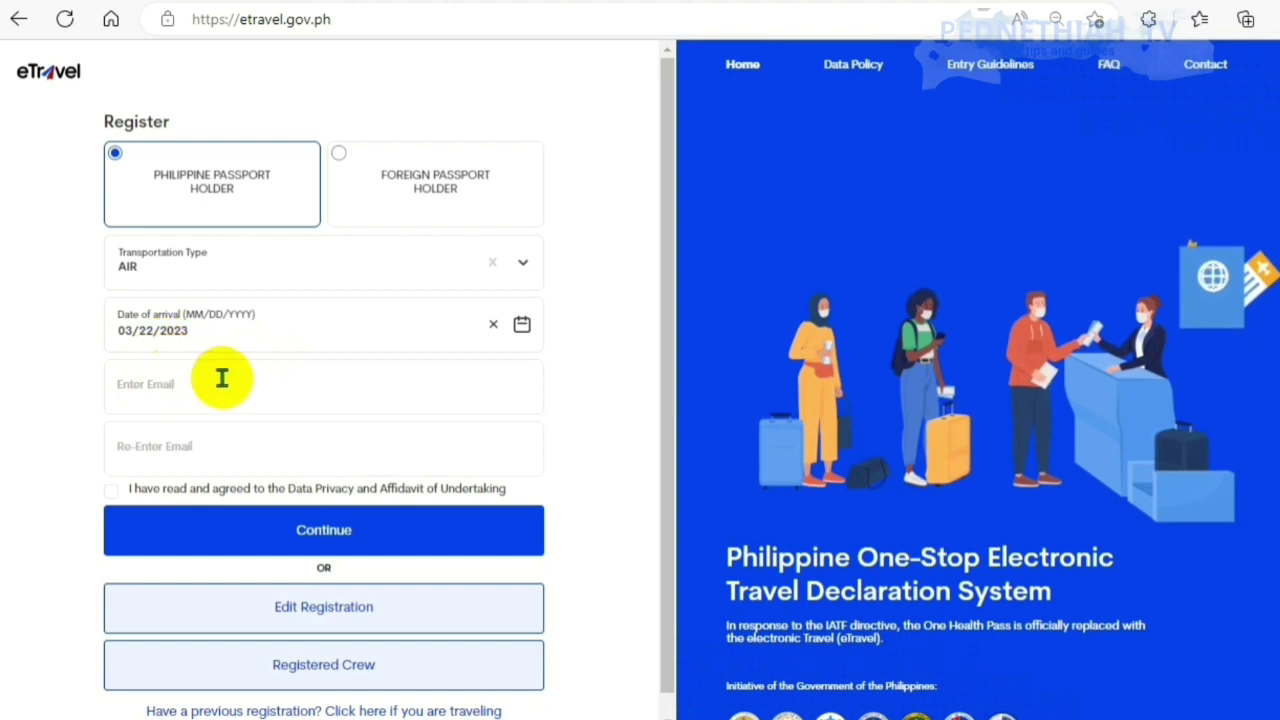
click(162, 405)
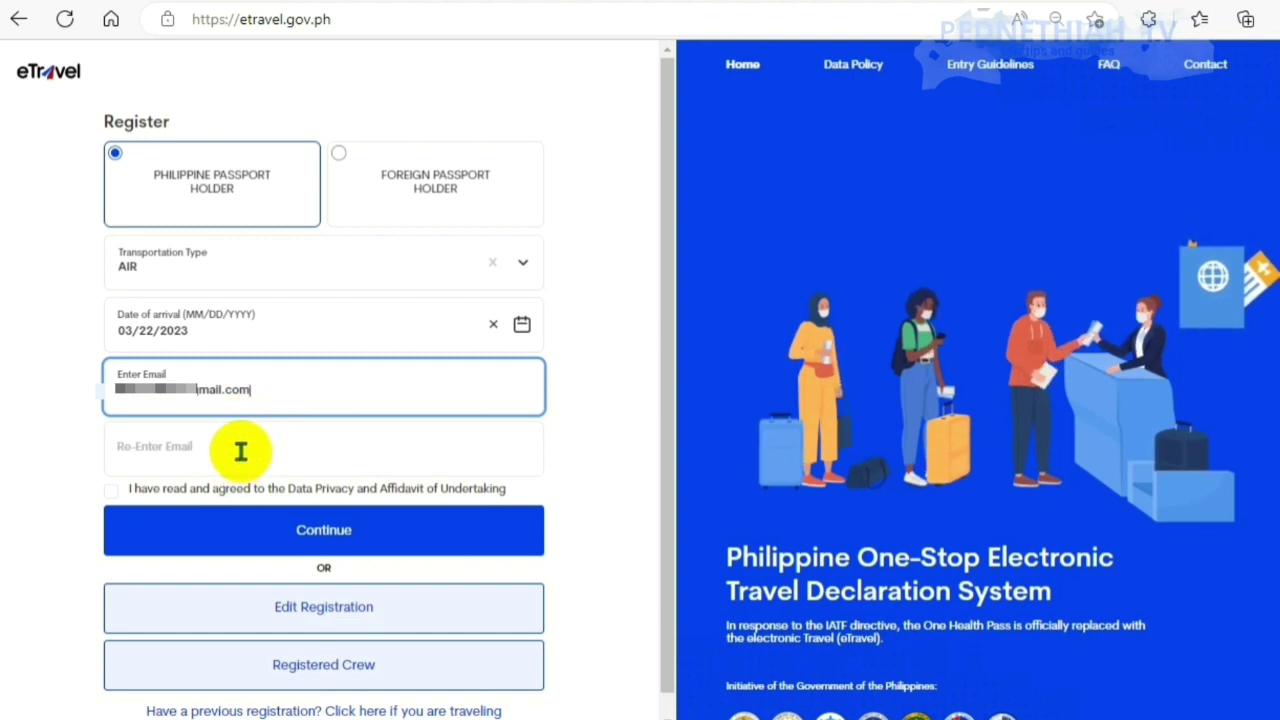
Step: Select and copy the traveller's e-mail address from the Email field
click(277, 390)
triple_click(133, 393)
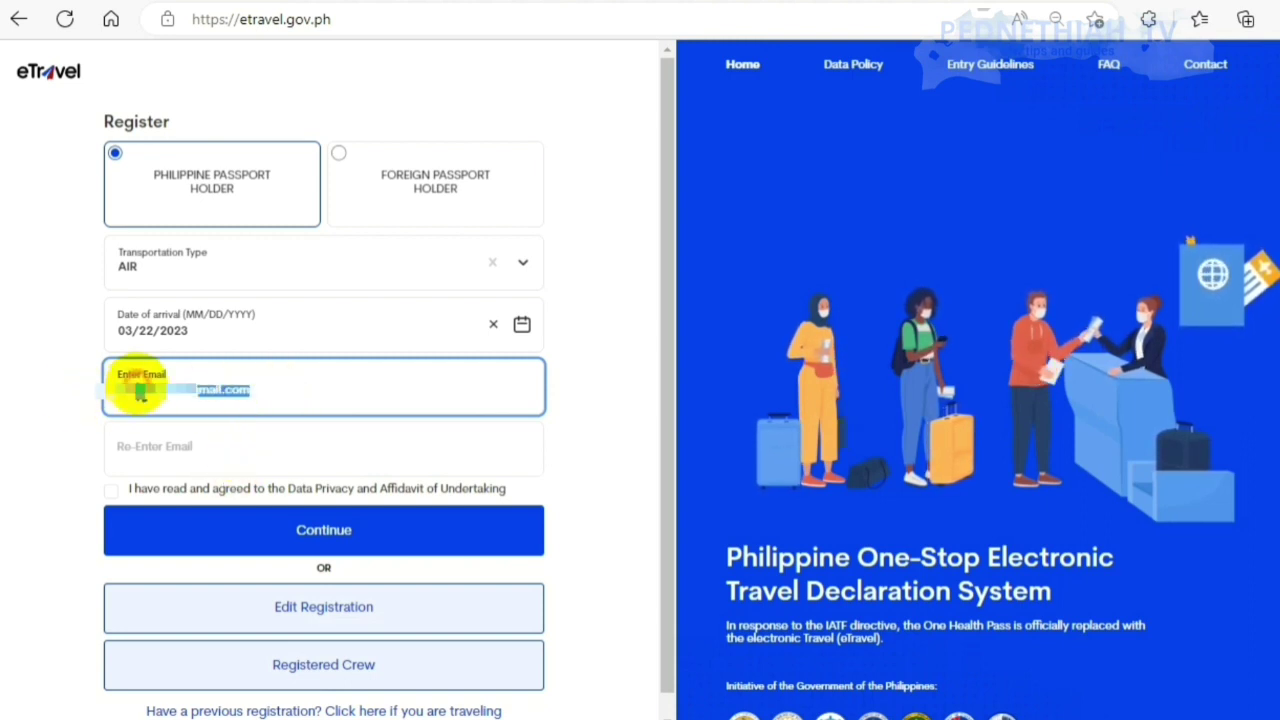
right_click(137, 390)
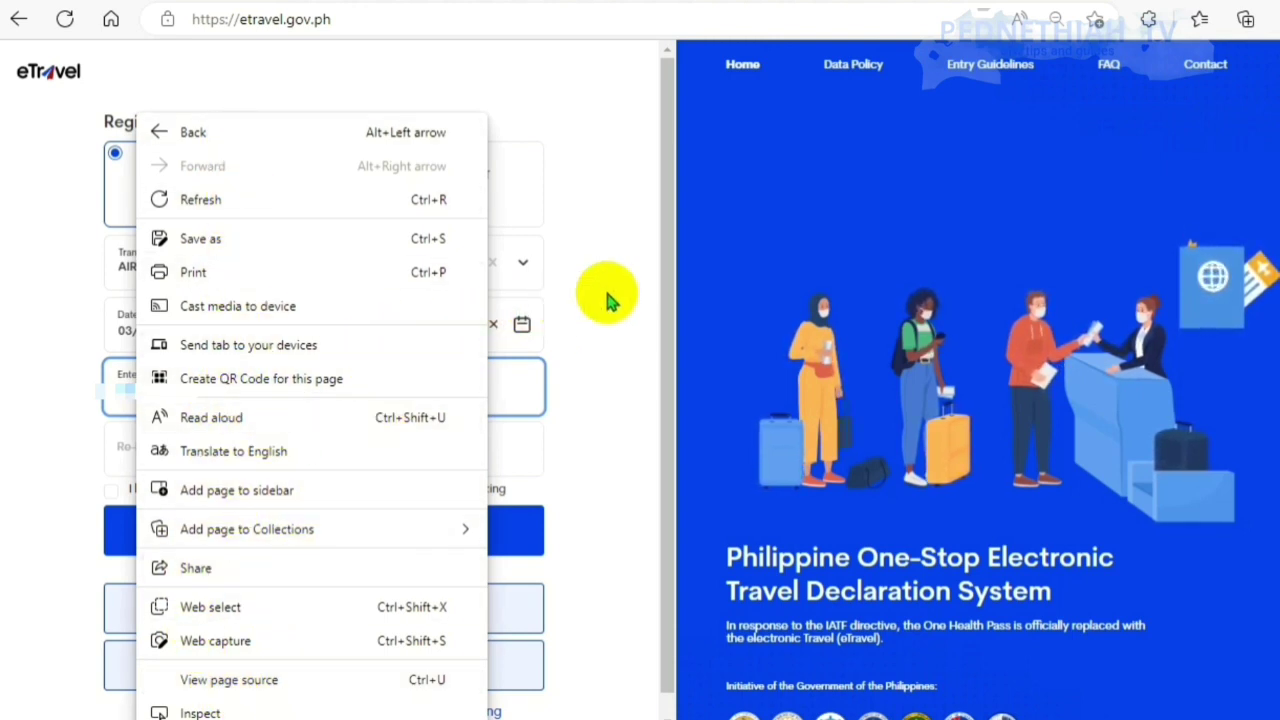
click(648, 292)
drag(302, 395, 88, 382)
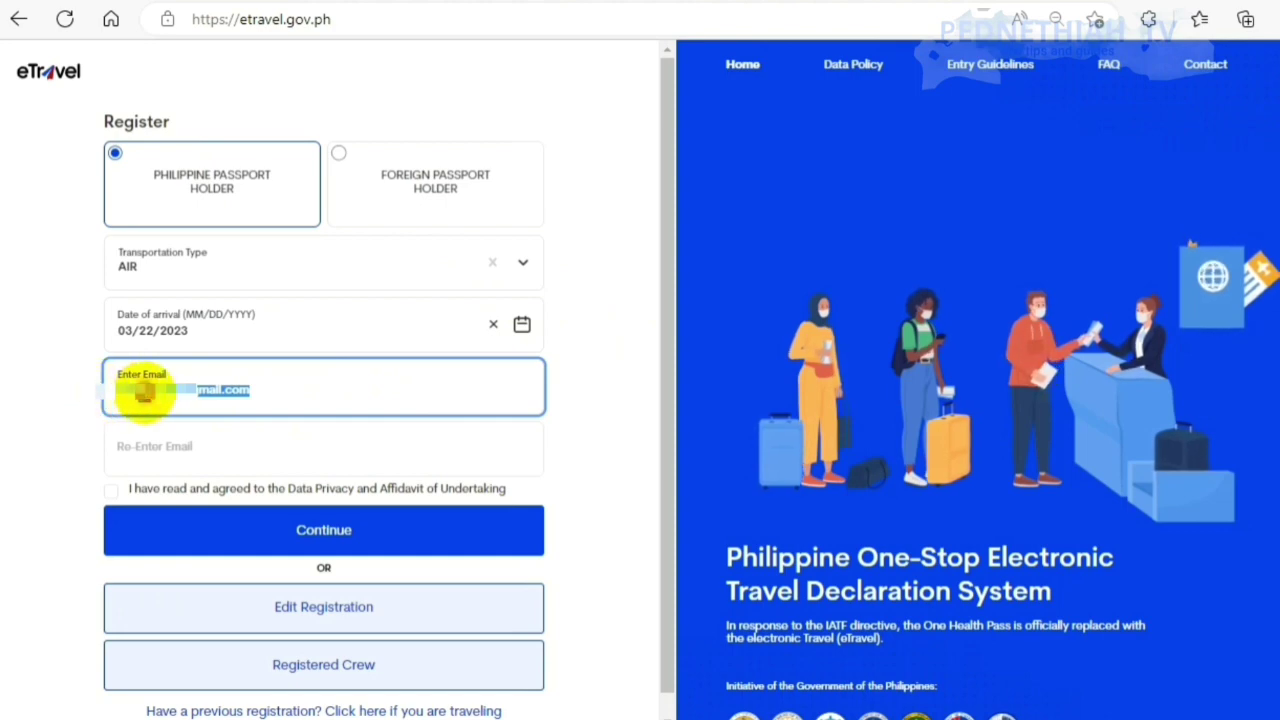
right_click(140, 390)
click(185, 357)
Step: Paste the e-mail into Re-Enter Email and tick the Data Privacy checkbox
click(180, 448)
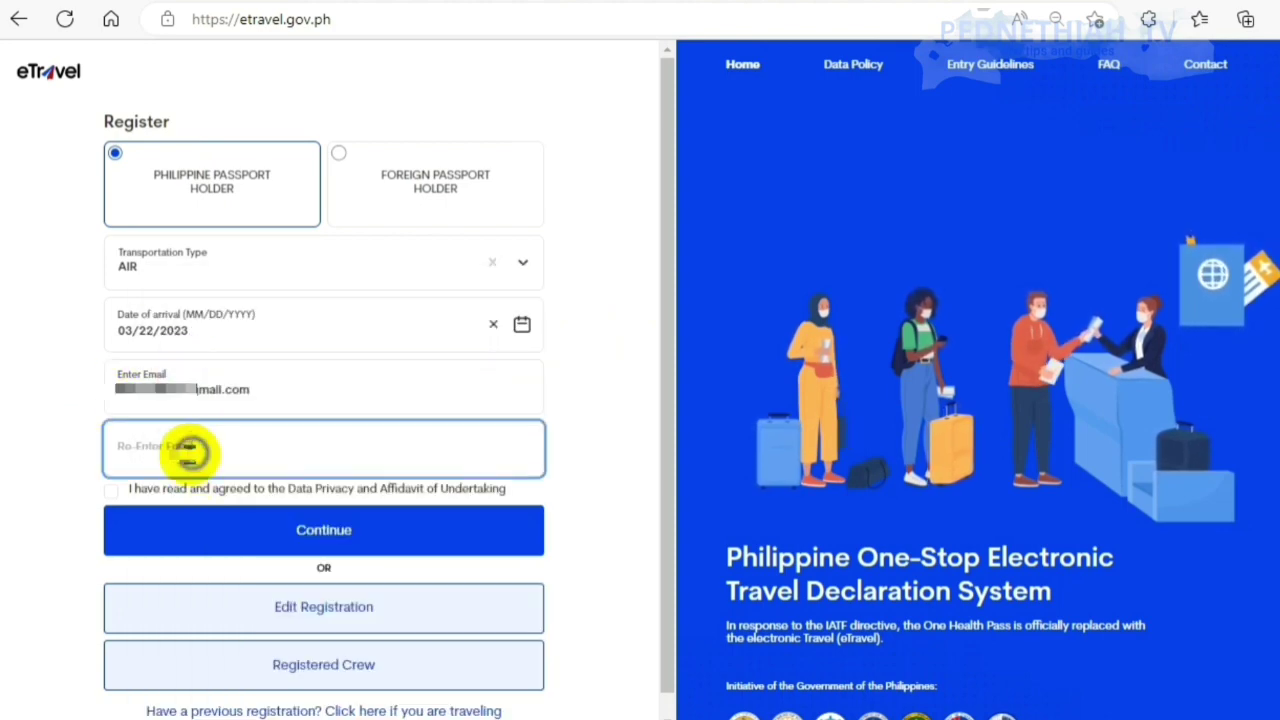
right_click(143, 453)
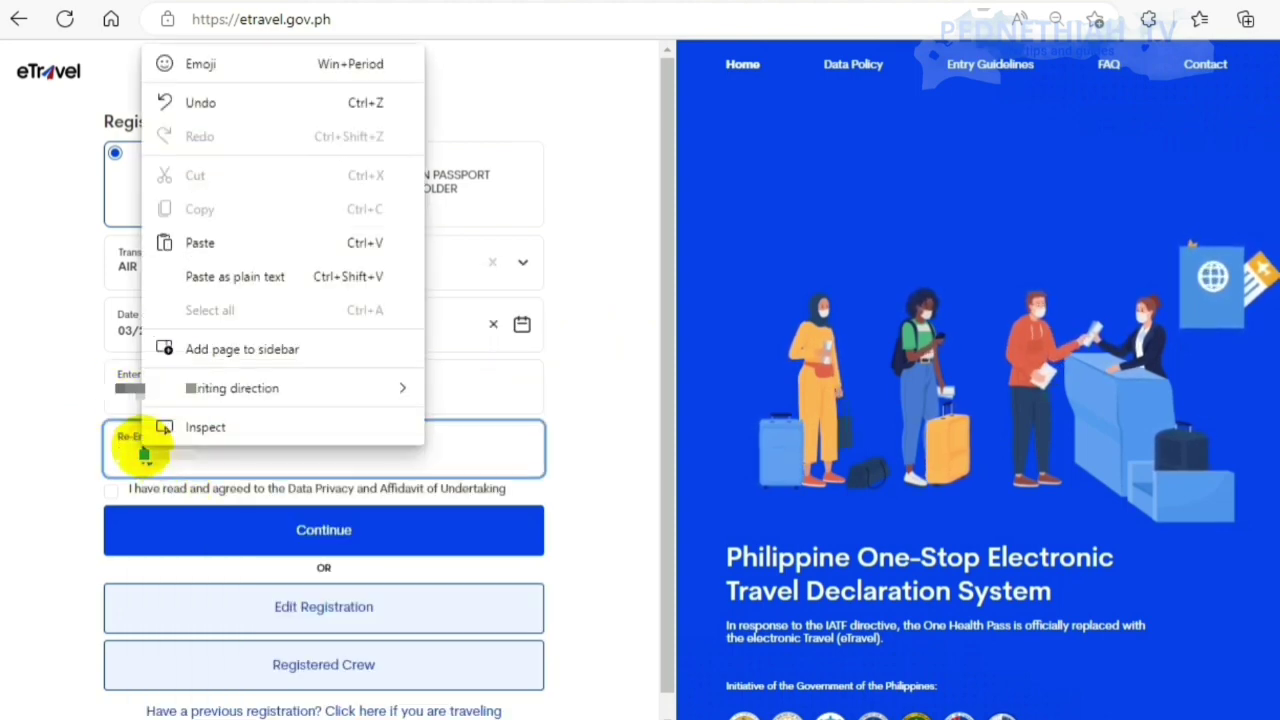
click(200, 243)
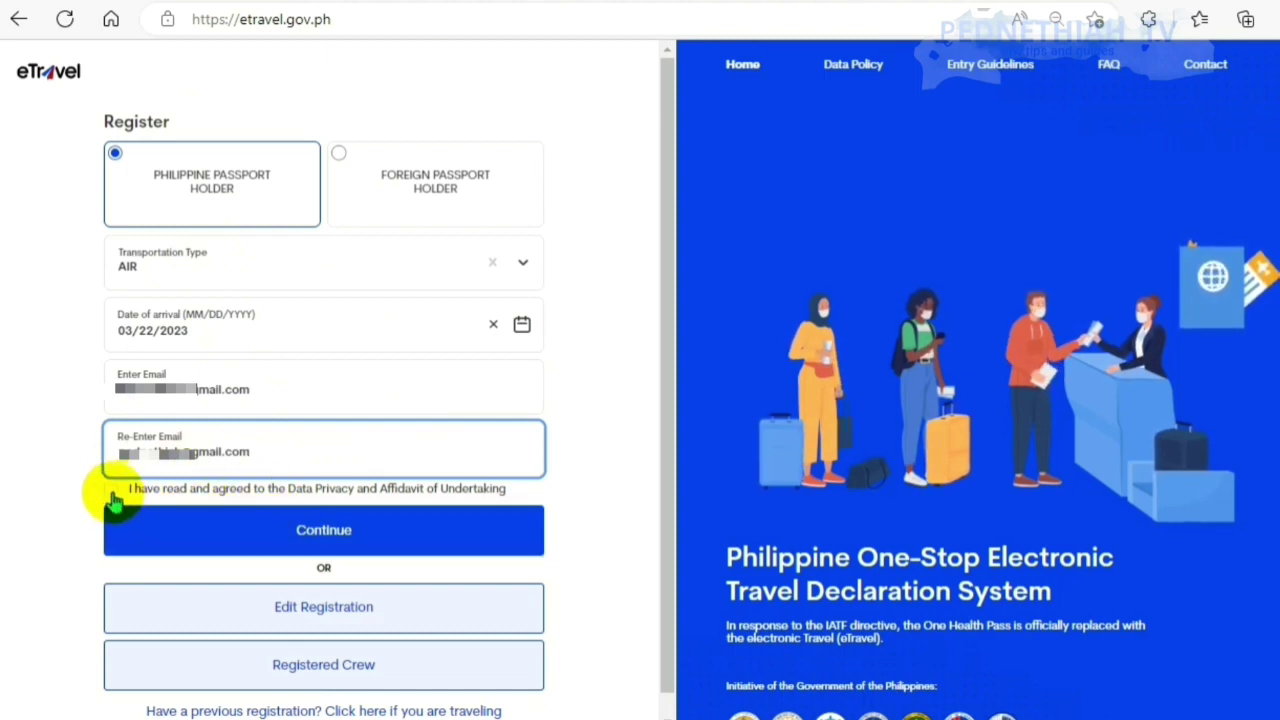
click(113, 490)
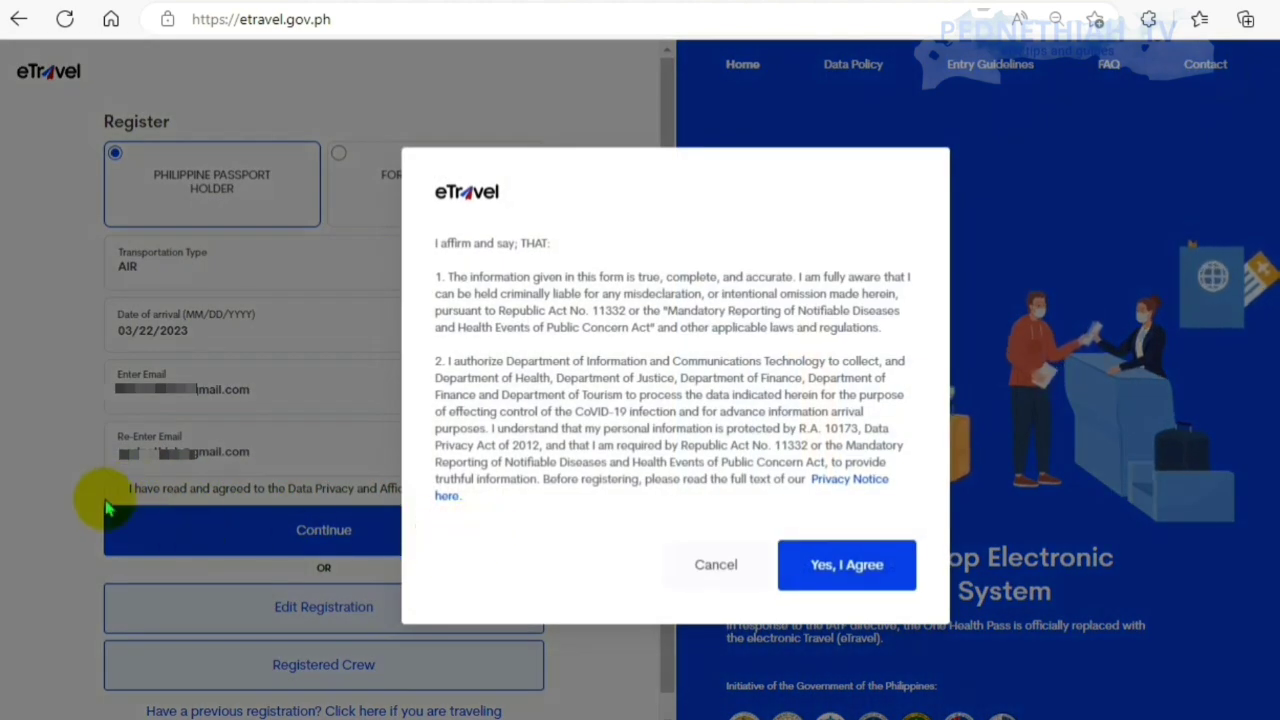
Step: Accept the data privacy affirmation with Yes, I Agree and continue to Personal Profile
click(868, 568)
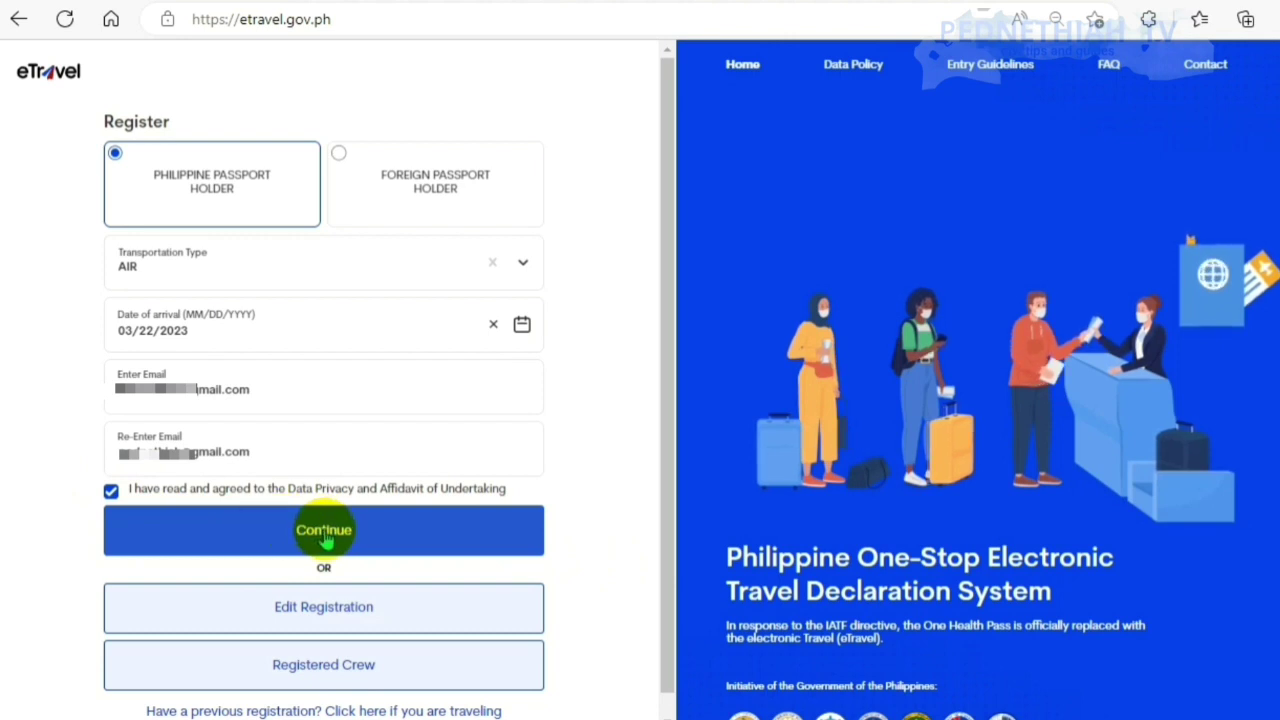
click(381, 543)
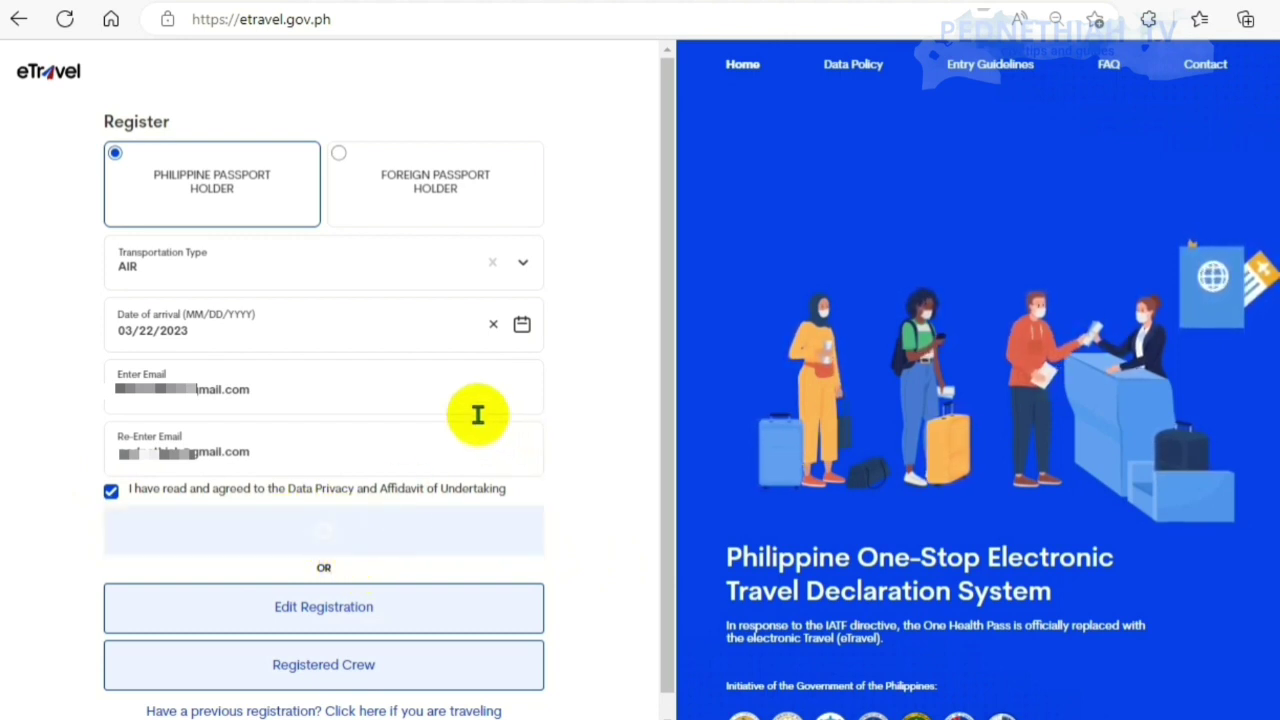
click(717, 506)
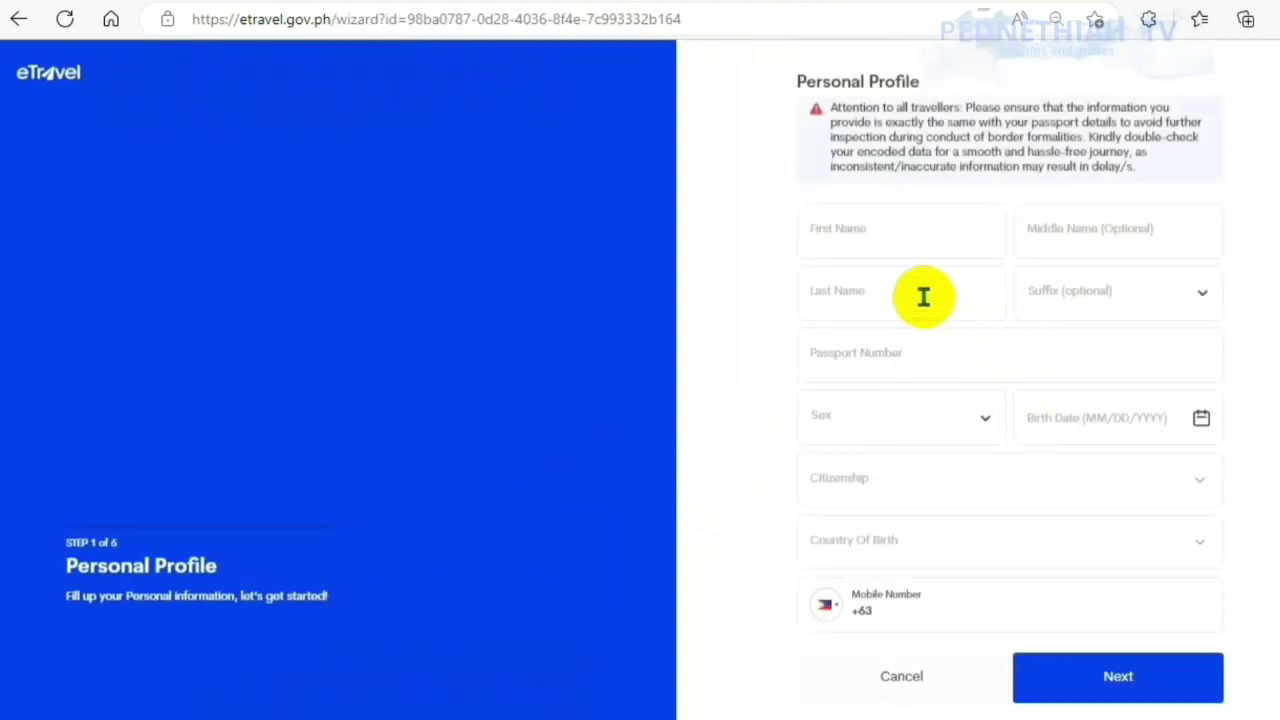
Step: Enter the traveller's first, middle and last names, with suffix JR
click(838, 232)
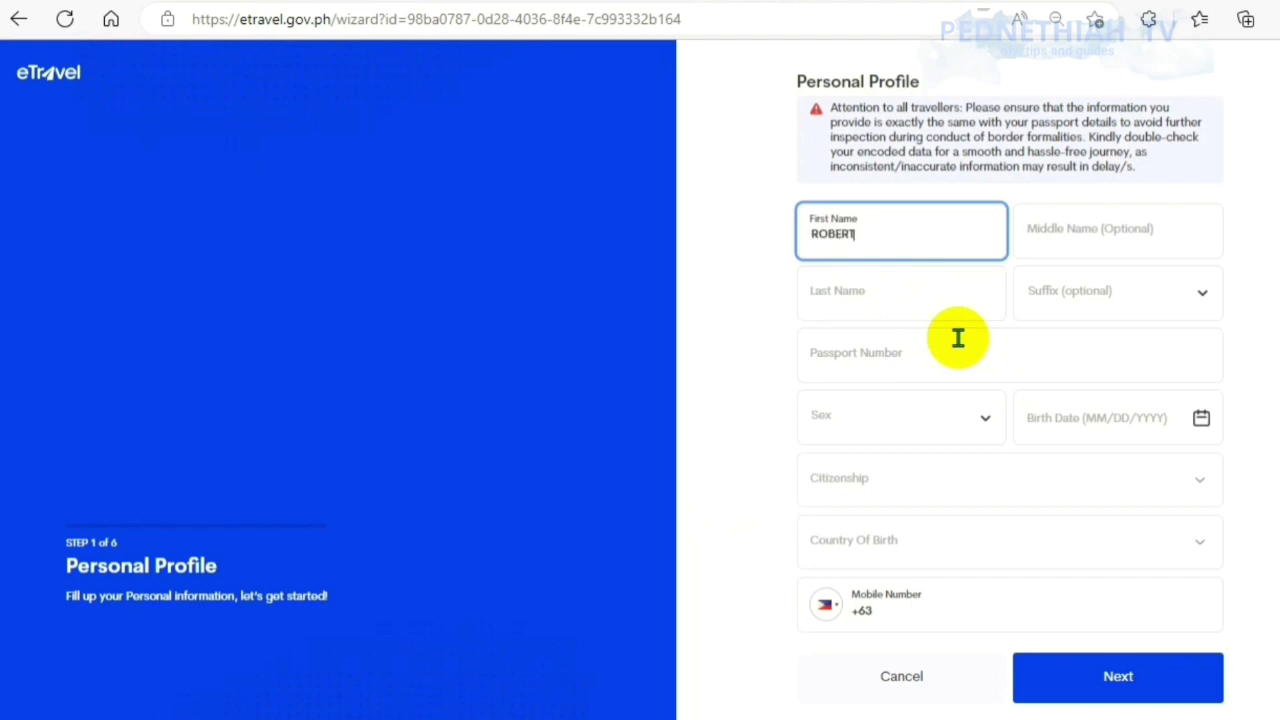
click(1049, 240)
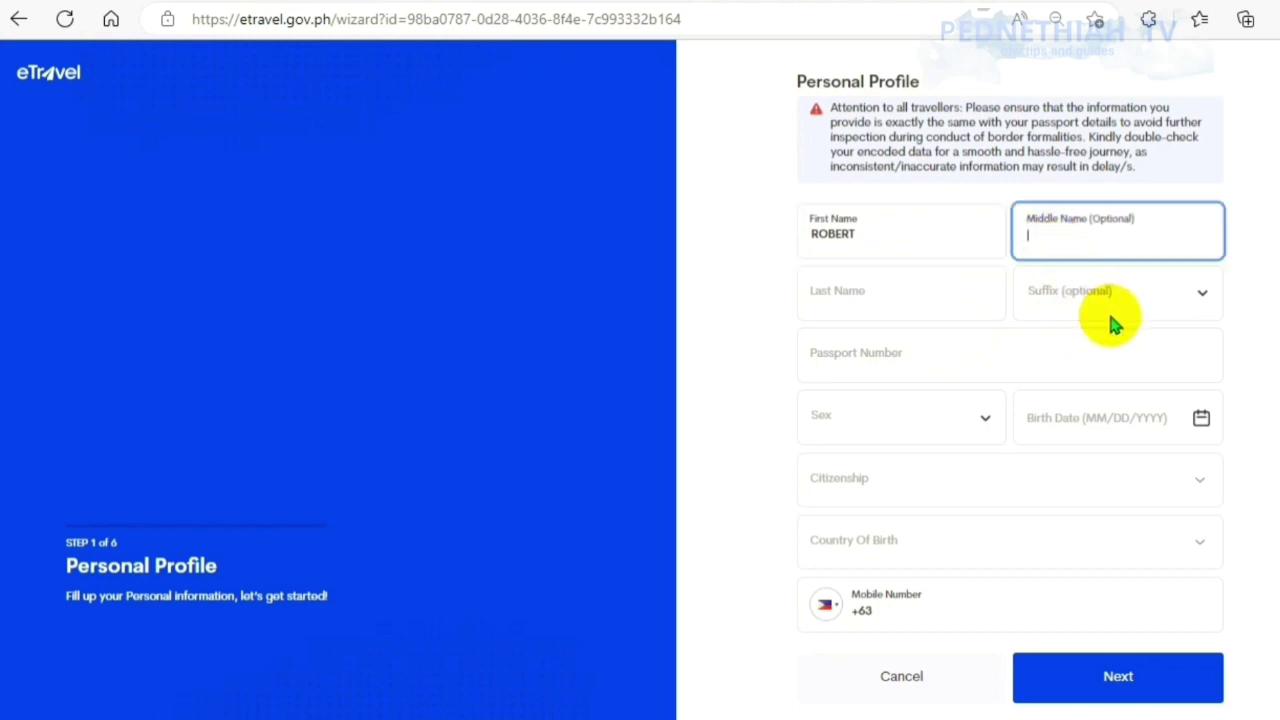
text(VARGAS)
click(834, 294)
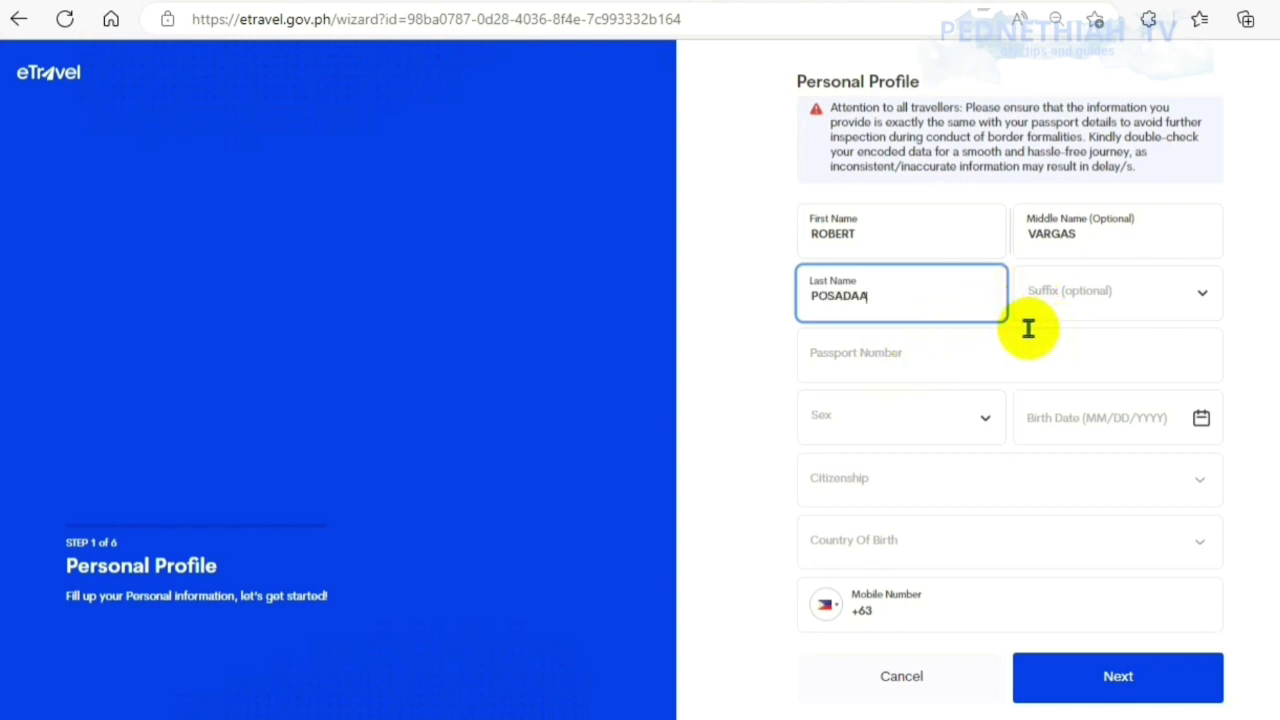
text(S)
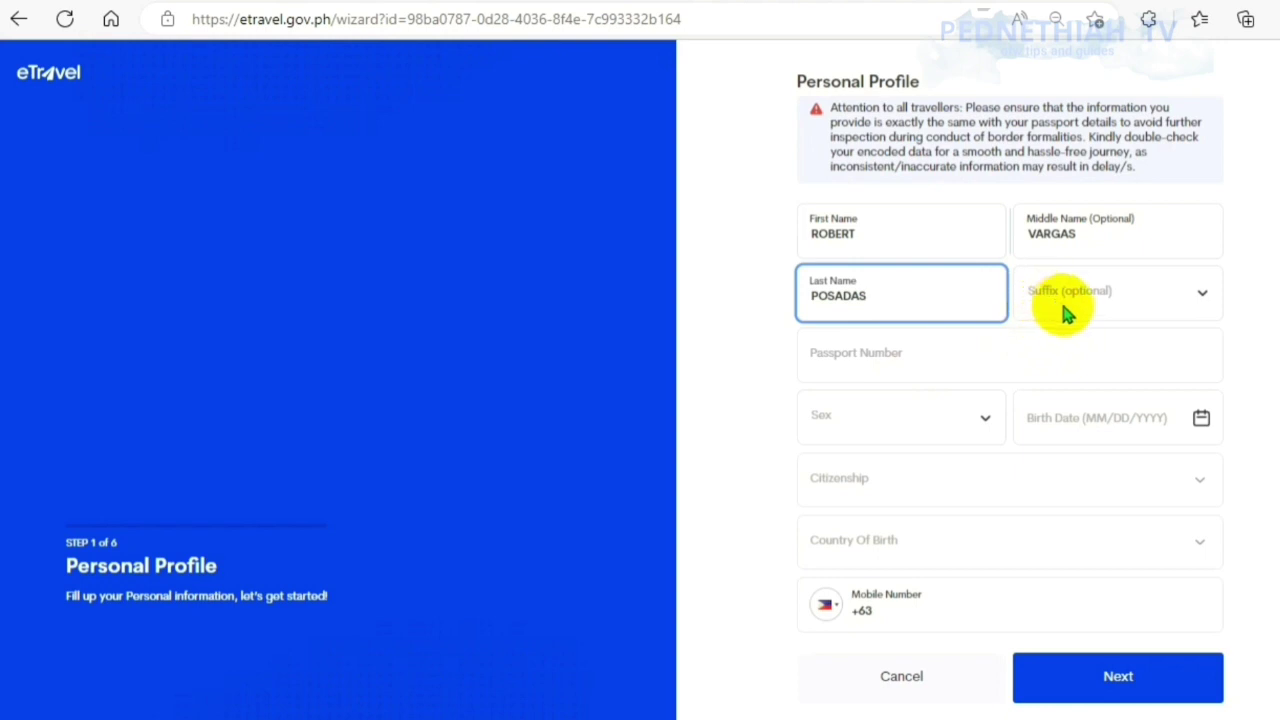
click(1058, 305)
click(1193, 296)
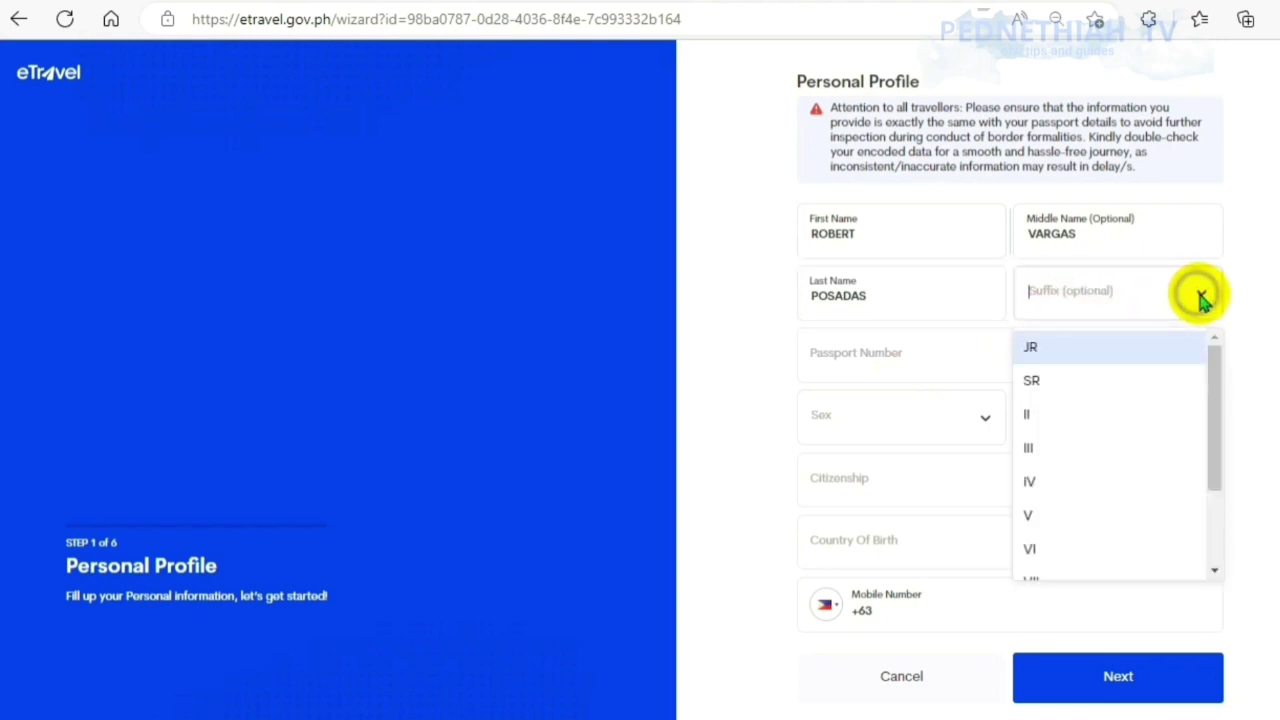
click(1060, 348)
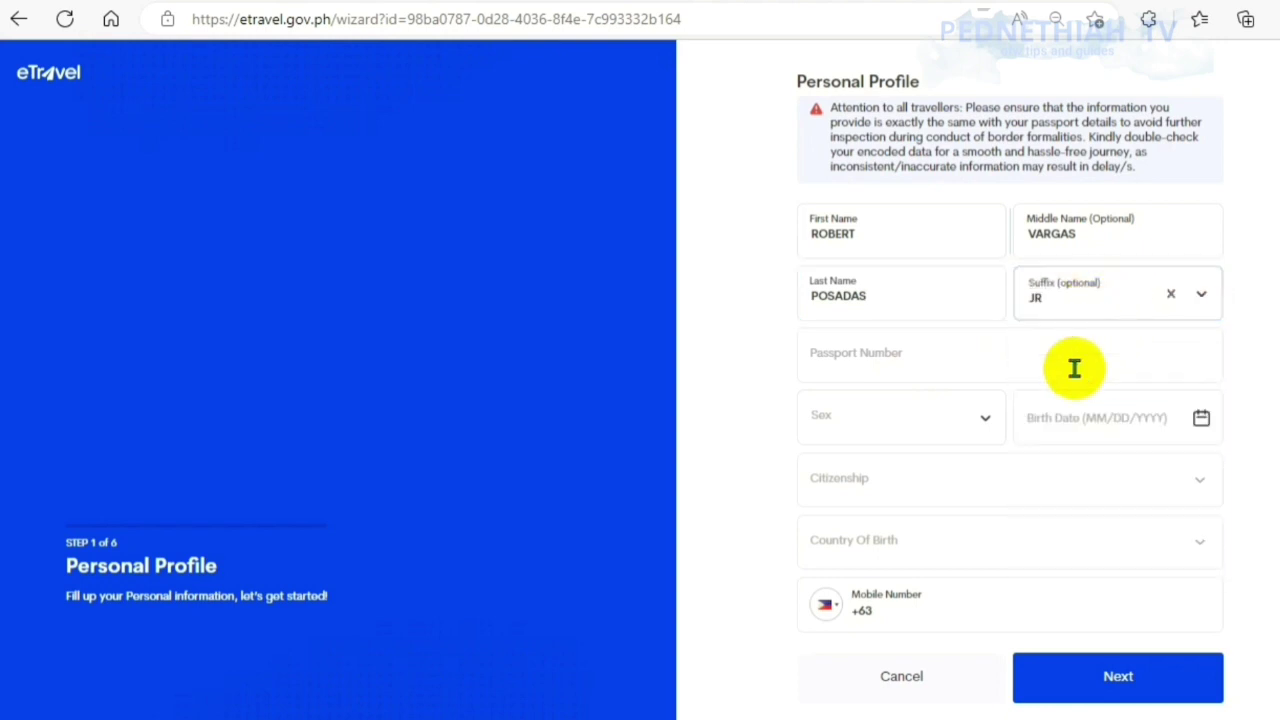
Step: Enter the passport number and set sex to MALE
click(830, 366)
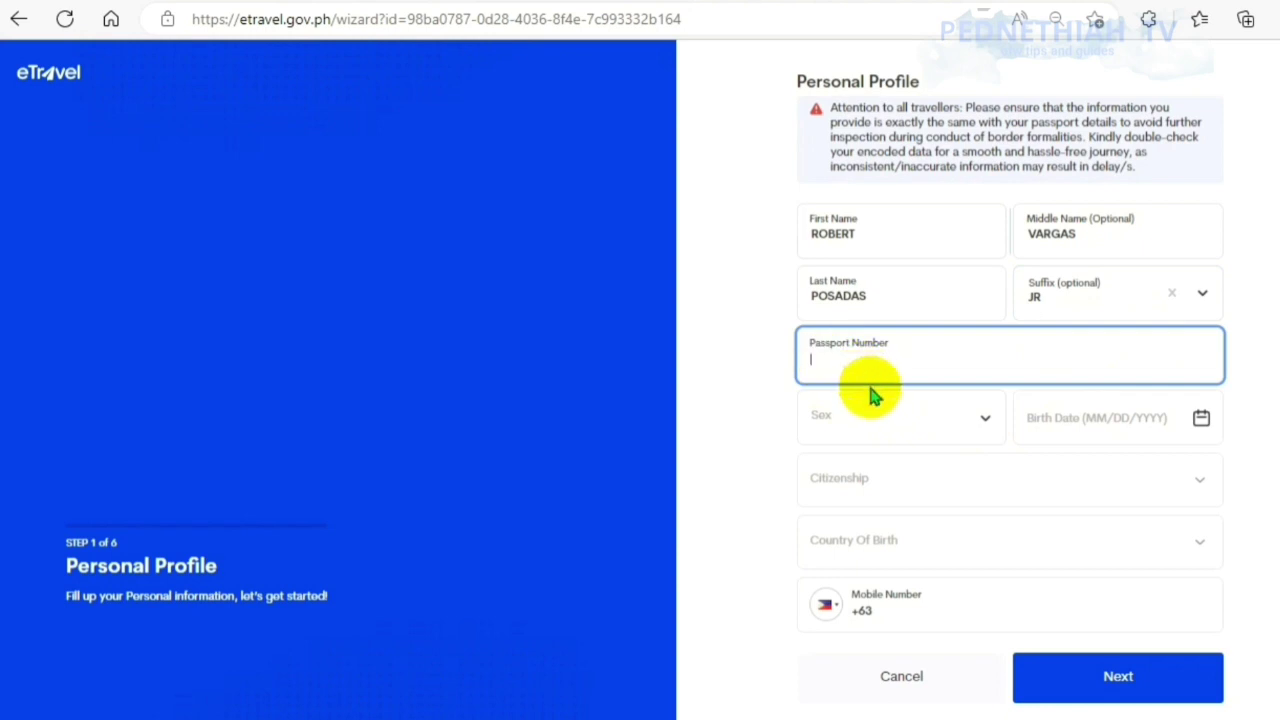
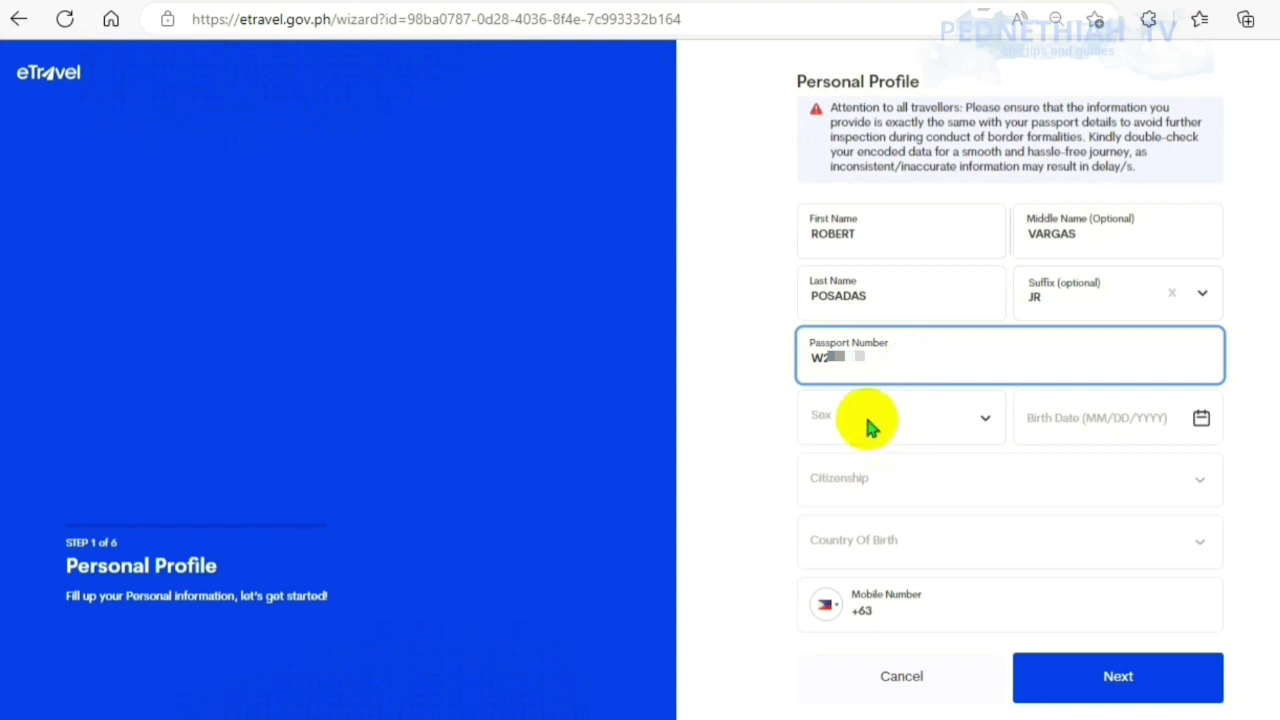
click(853, 412)
click(845, 506)
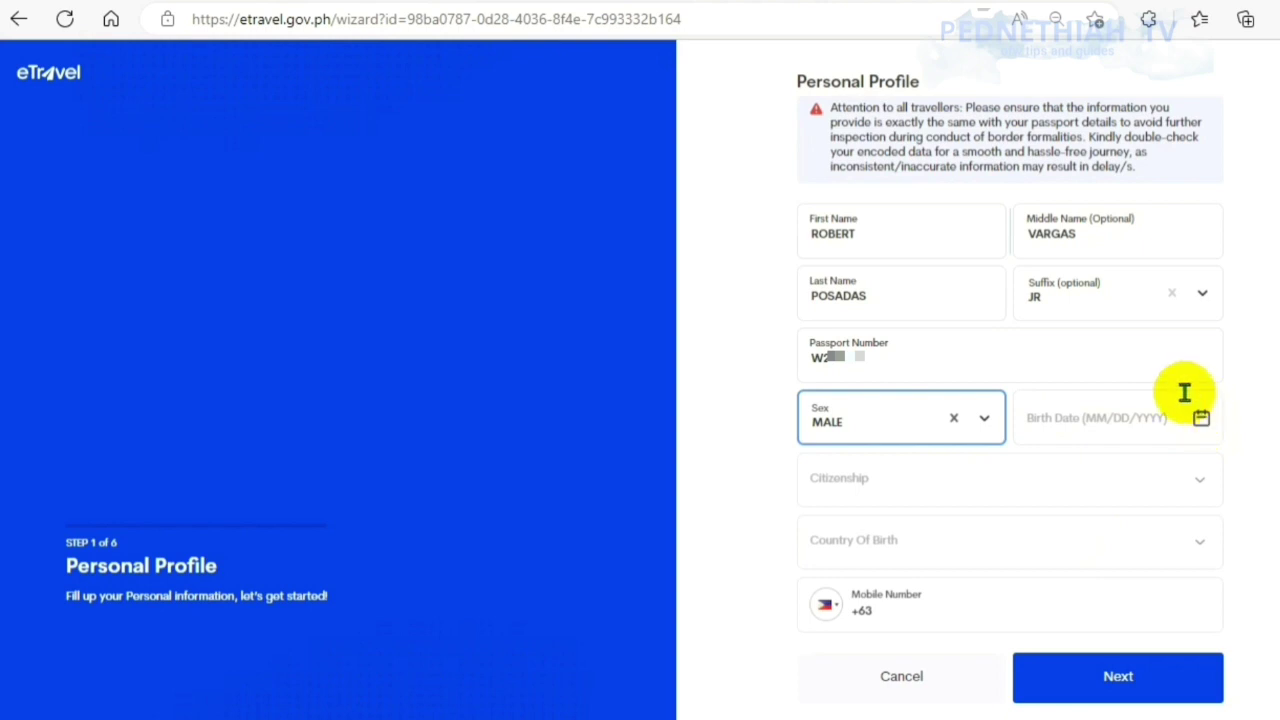
click(1184, 393)
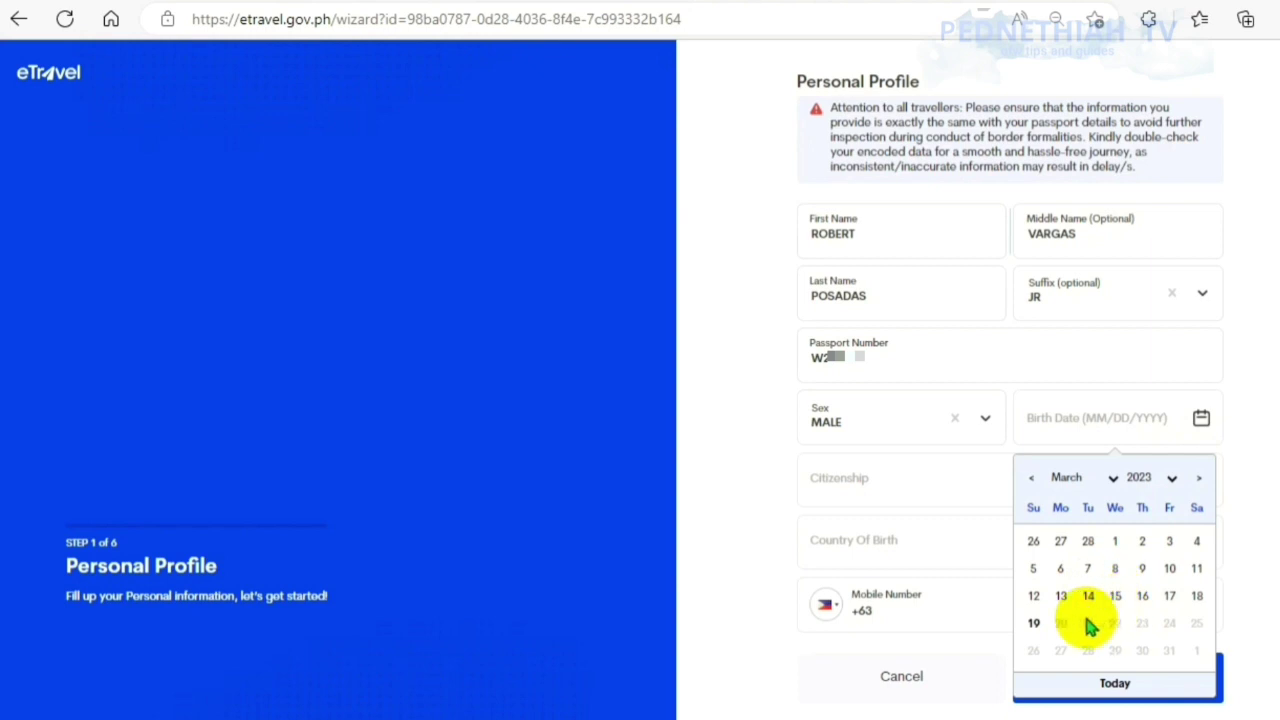
click(1035, 596)
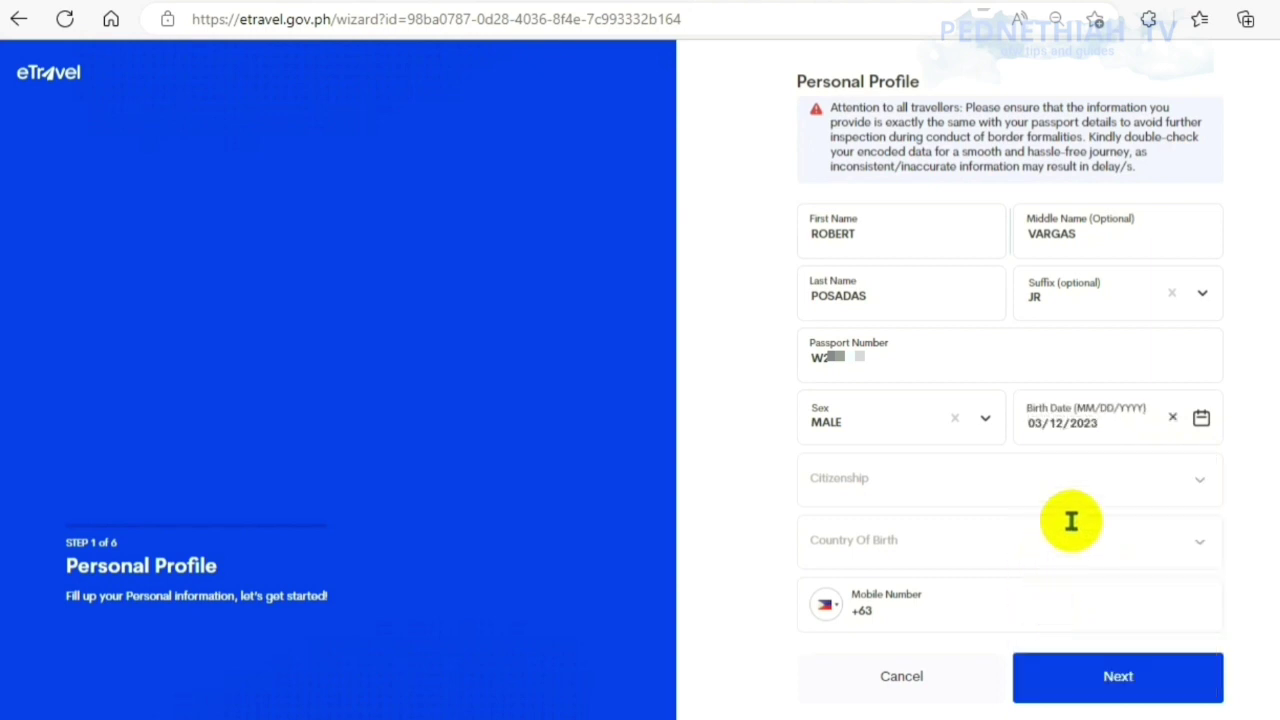
click(1108, 433)
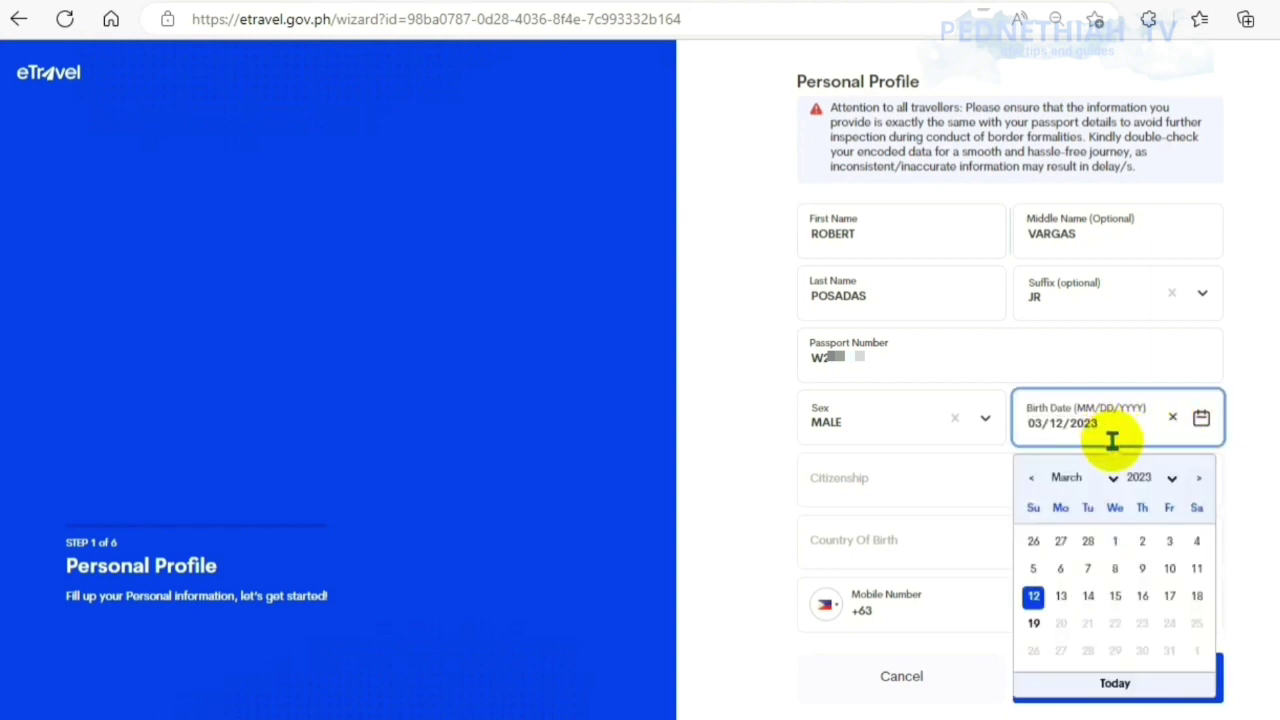
key(BackSpace)
key(BackSpace)
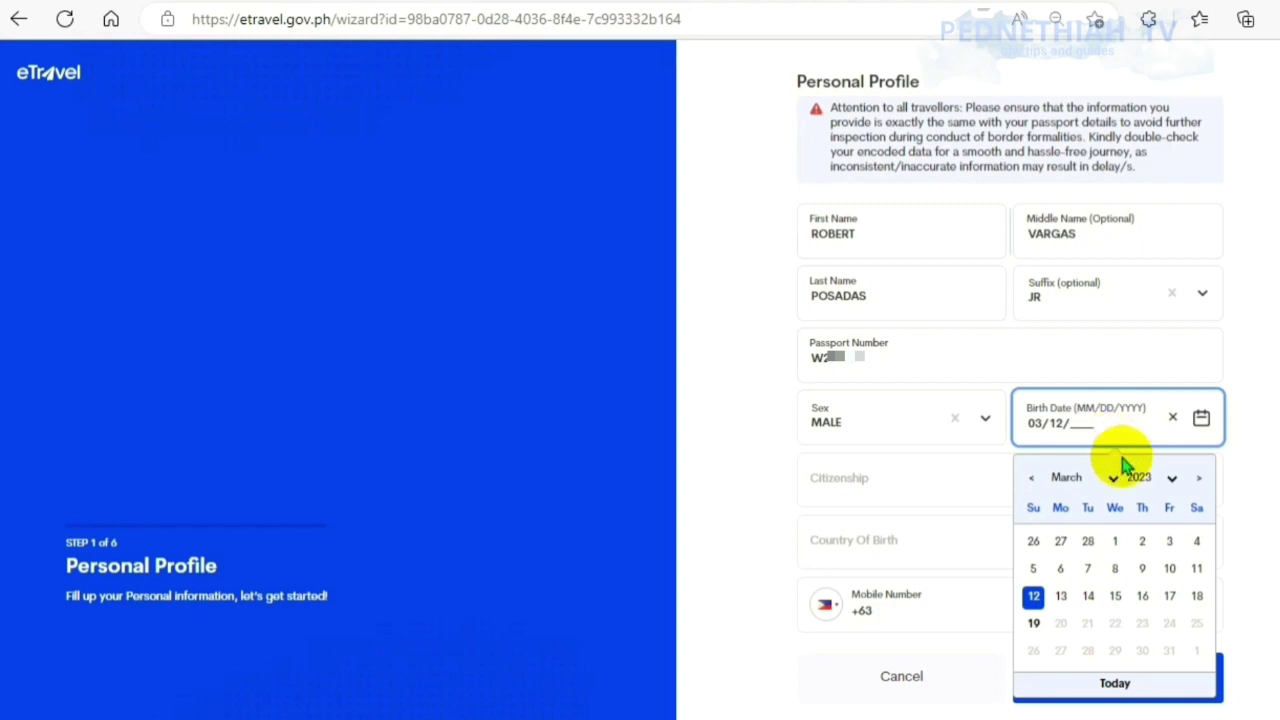
text(1986)
click(915, 484)
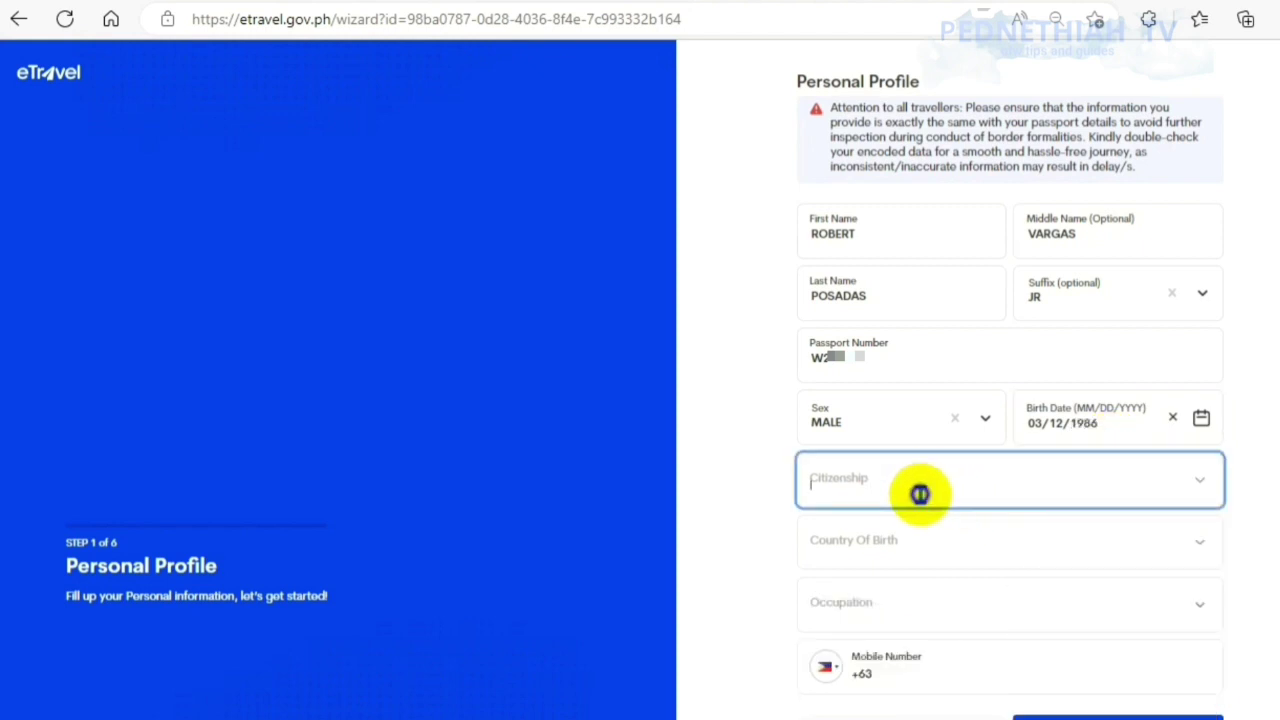
Step: Set citizenship to Filipino and country of birth to Philippines
click(1198, 487)
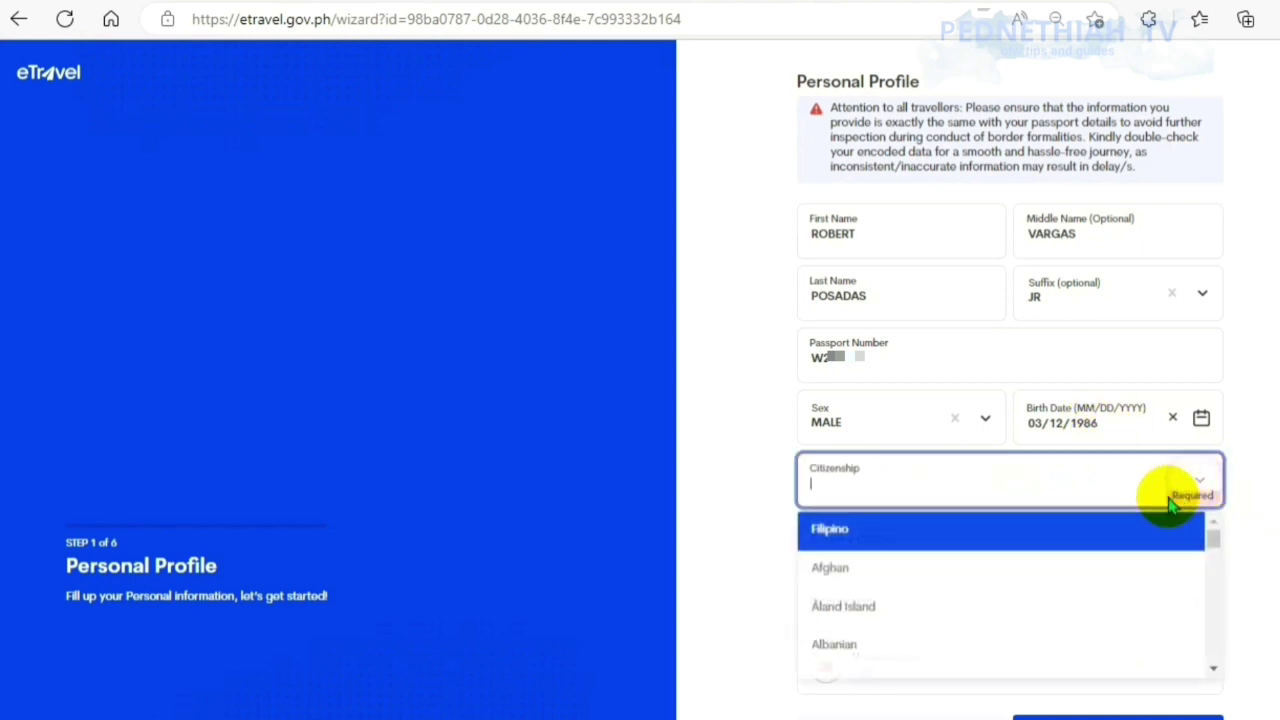
click(820, 530)
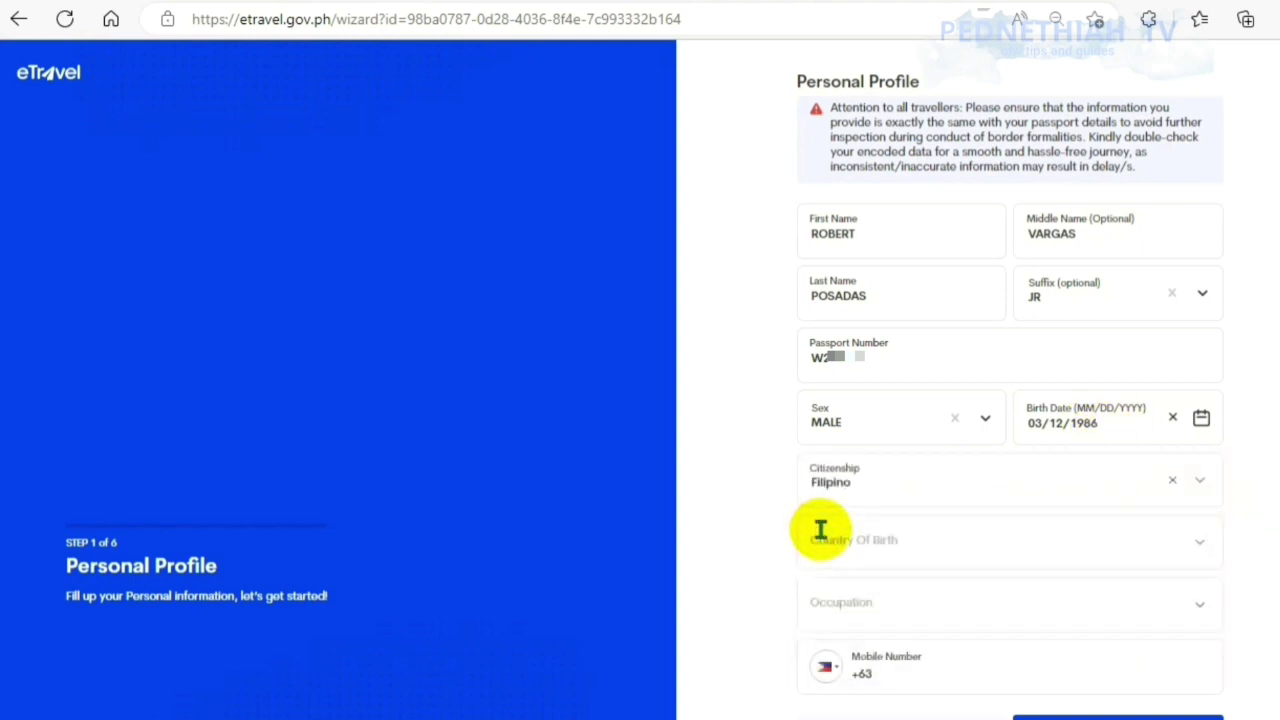
click(1199, 548)
click(863, 592)
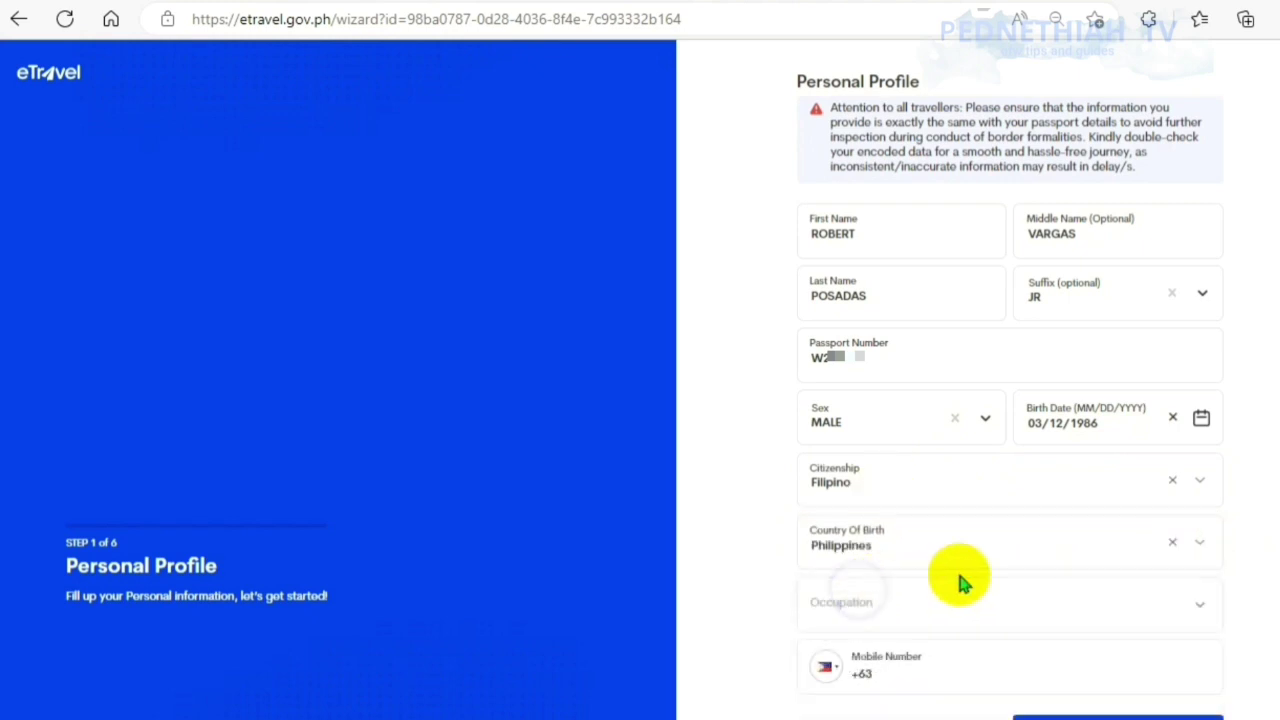
Step: Choose Others as the occupation and start entering the mobile number
click(1203, 610)
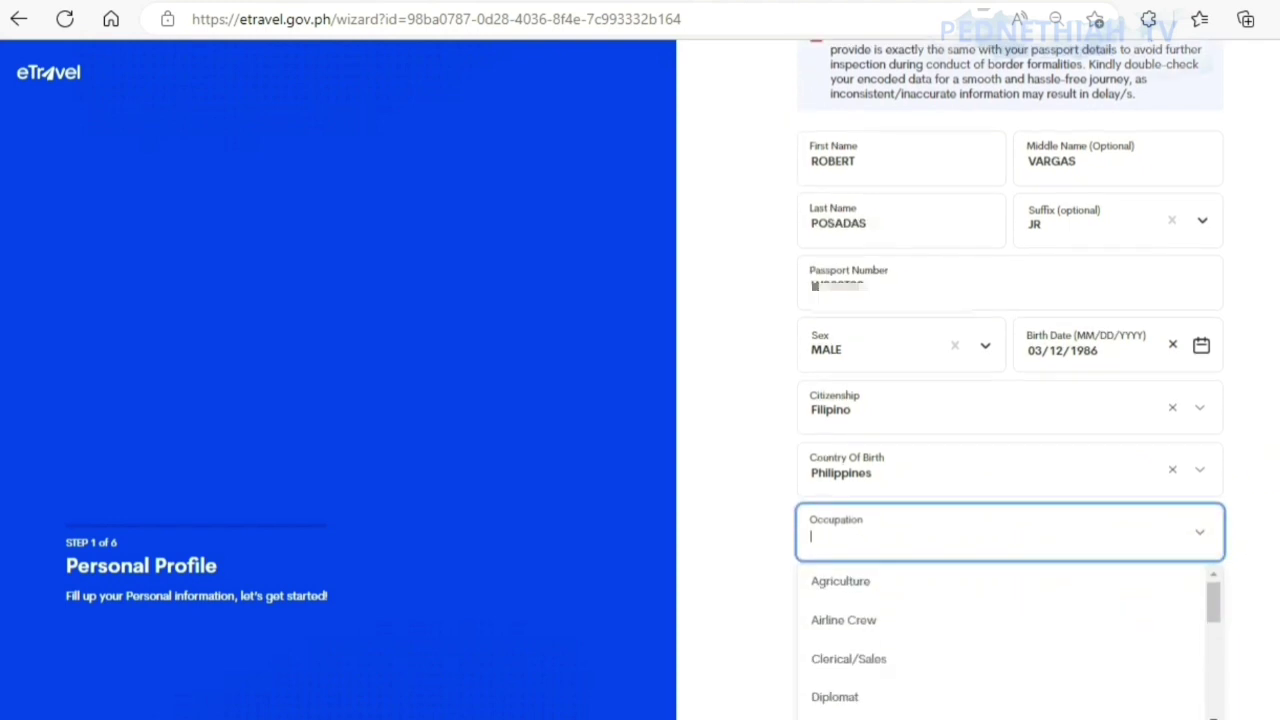
drag(1214, 600, 1224, 665)
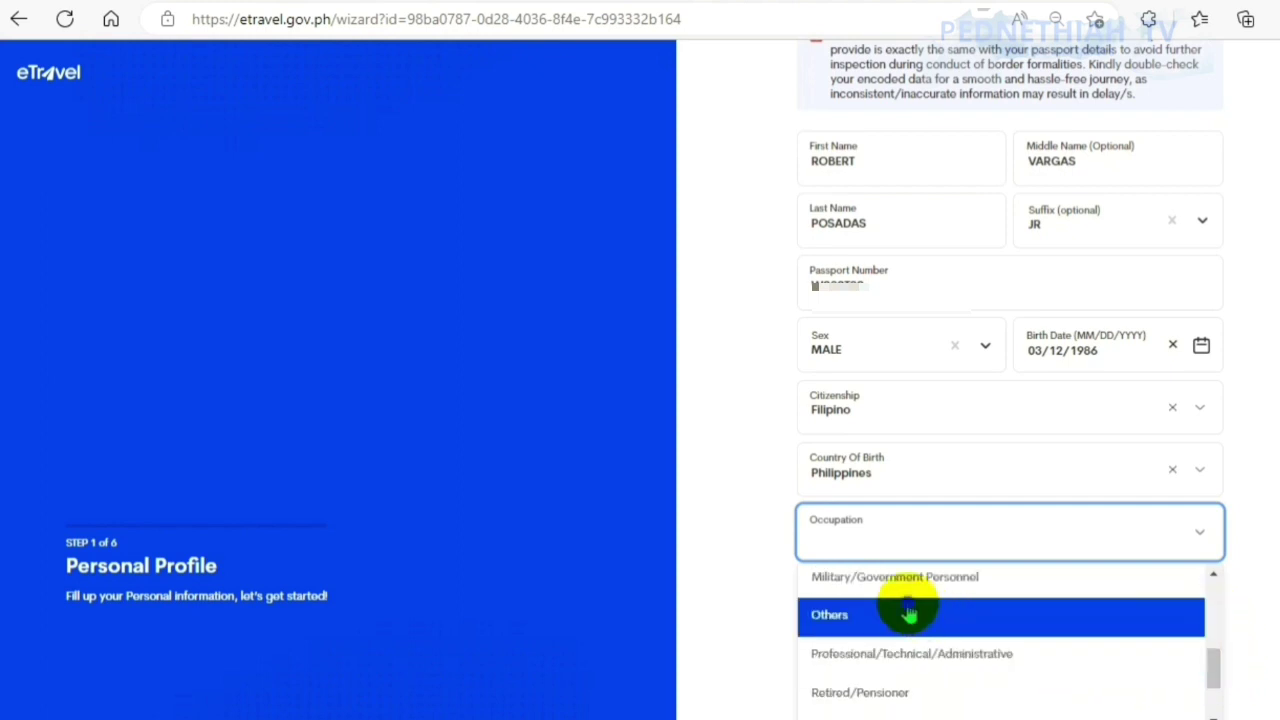
click(905, 611)
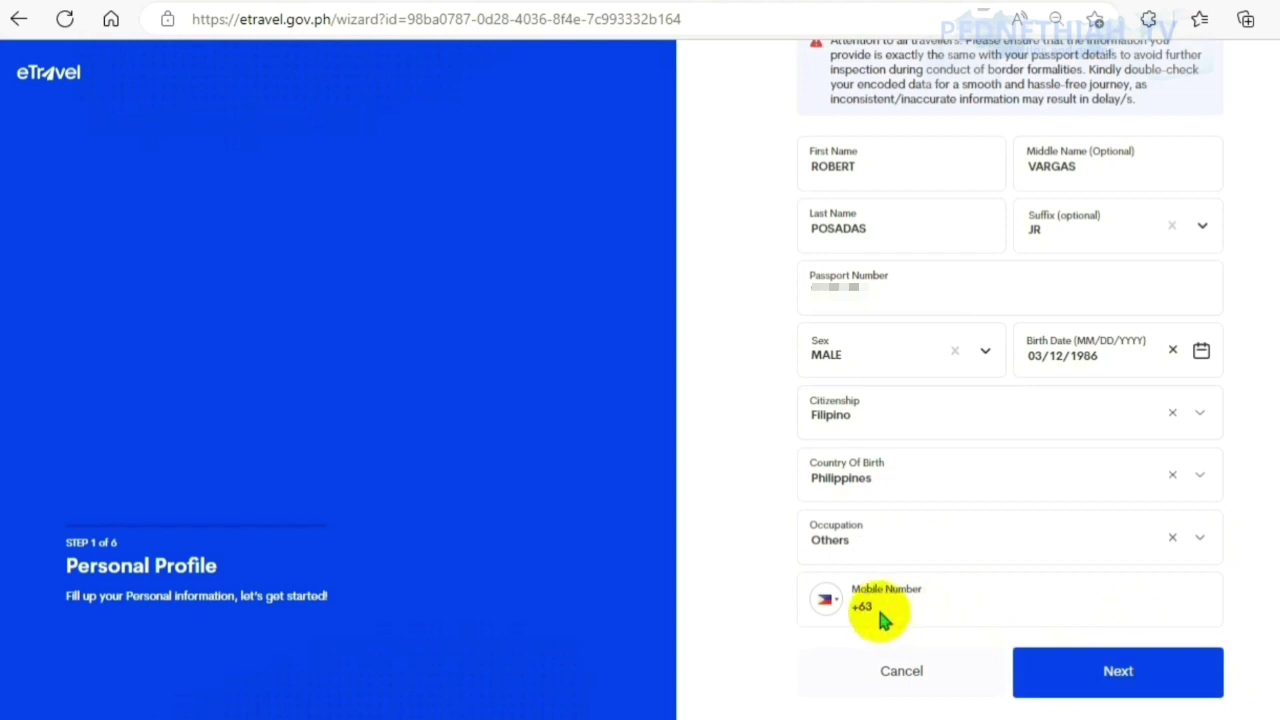
click(889, 606)
double_click(905, 609)
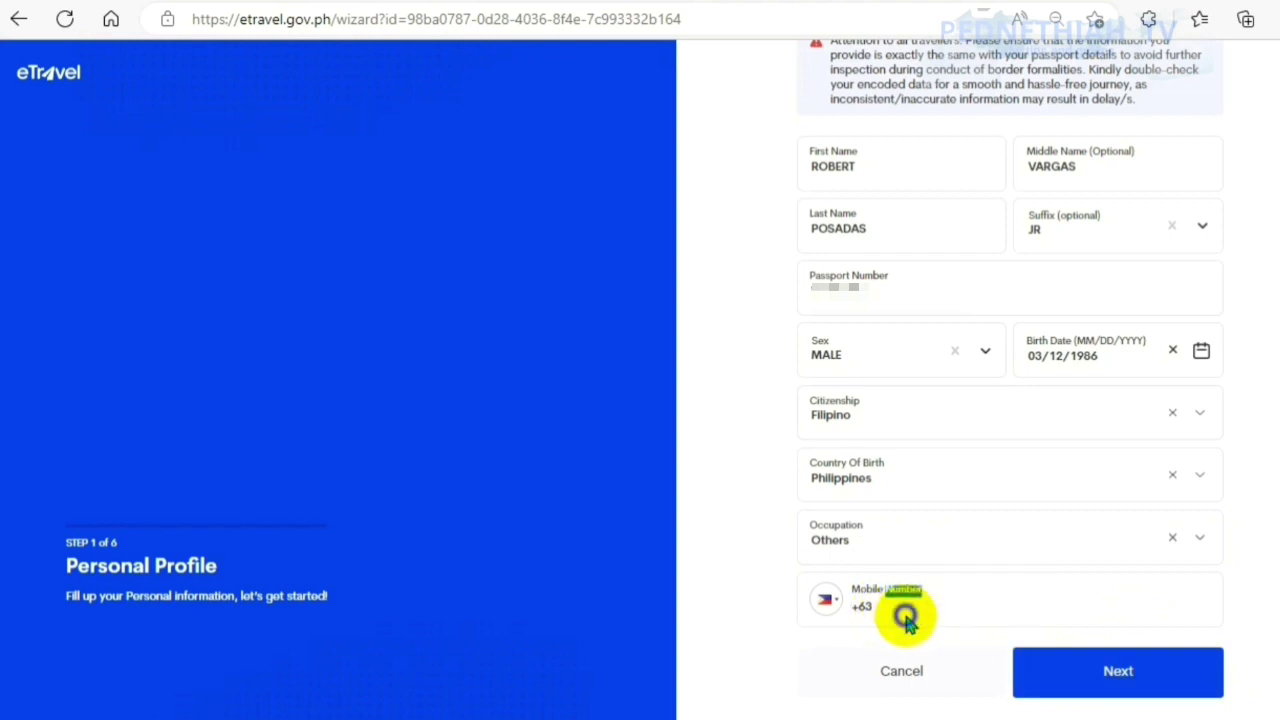
click(964, 598)
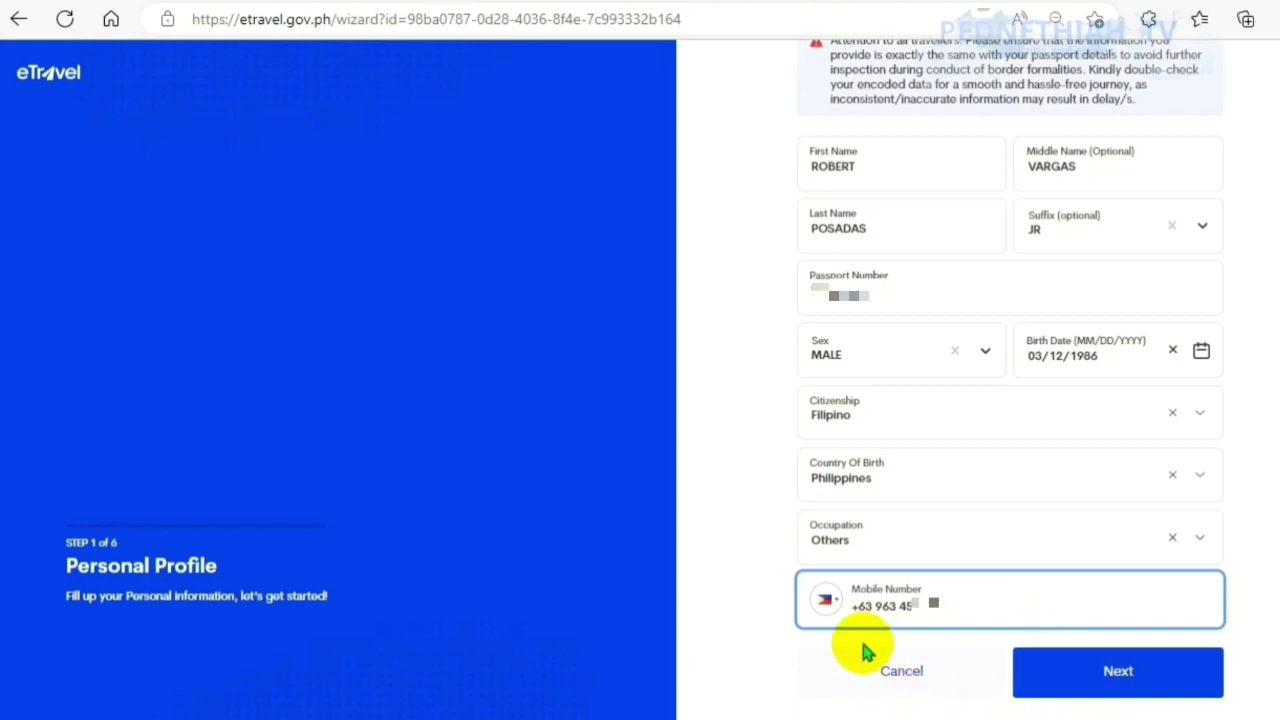
Step: Continue to Address Information and set residence country Philippines and province CAVITE
click(1120, 678)
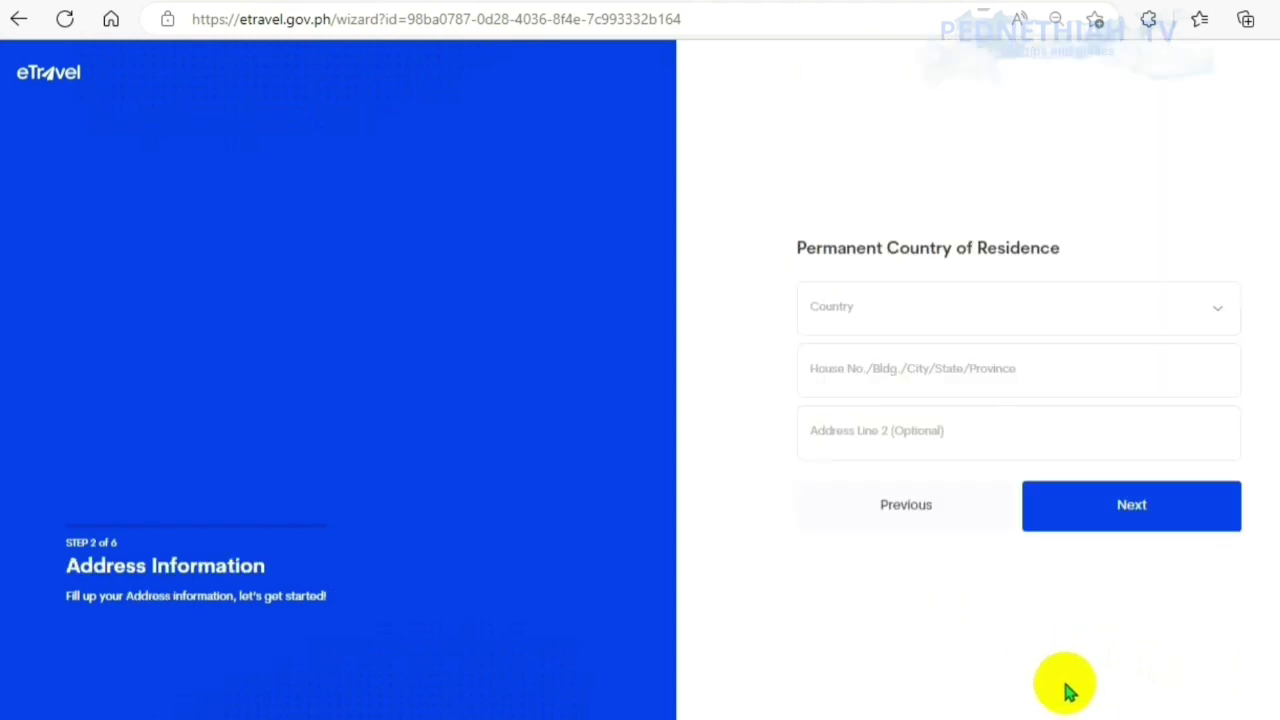
click(1222, 314)
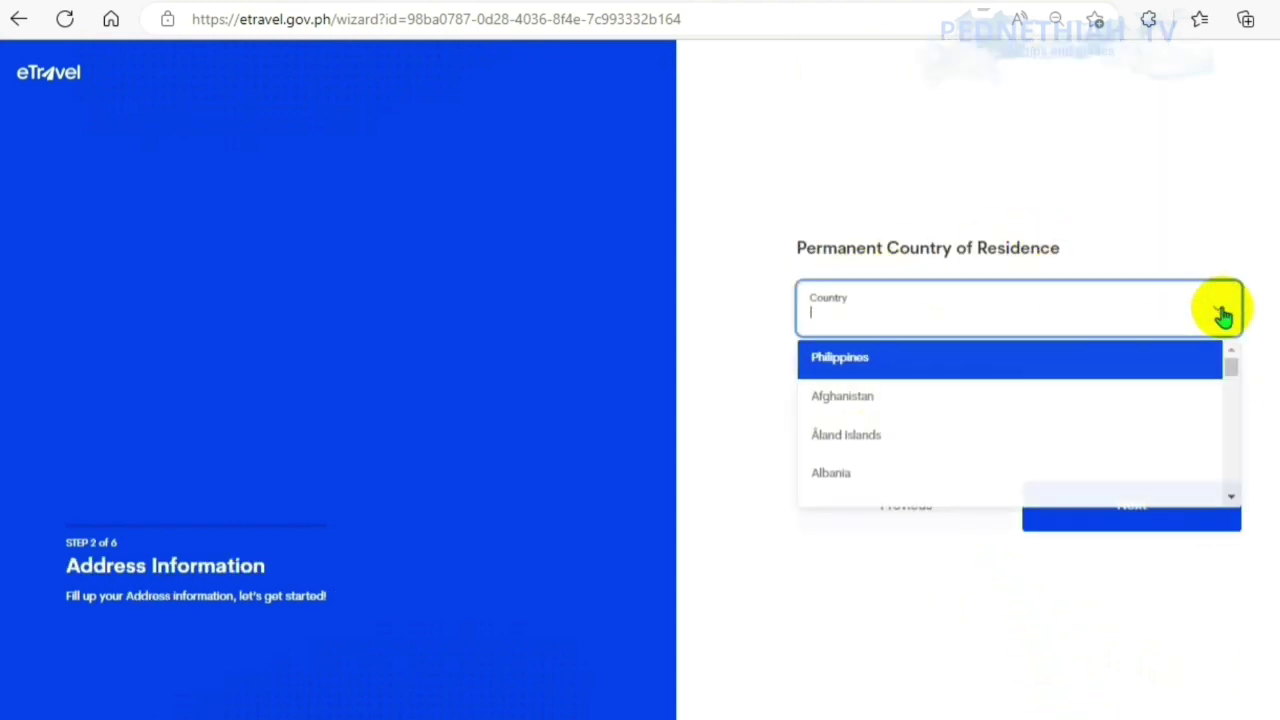
click(855, 370)
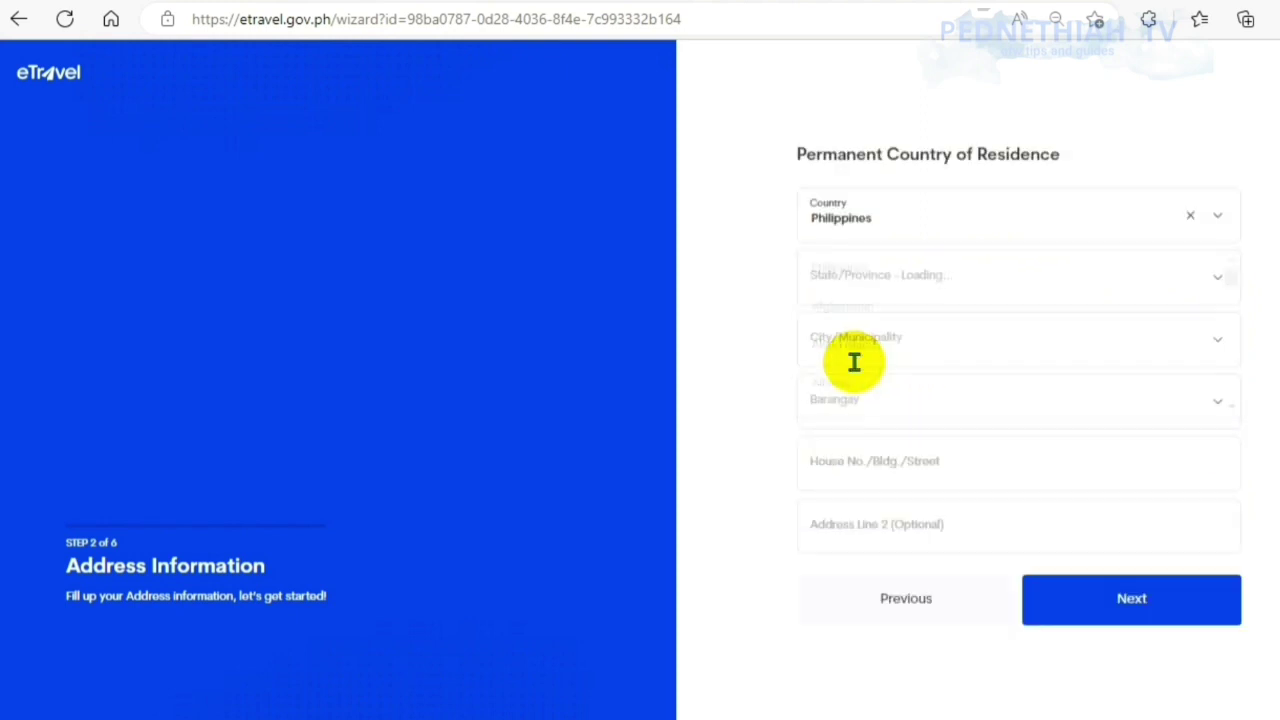
click(1220, 283)
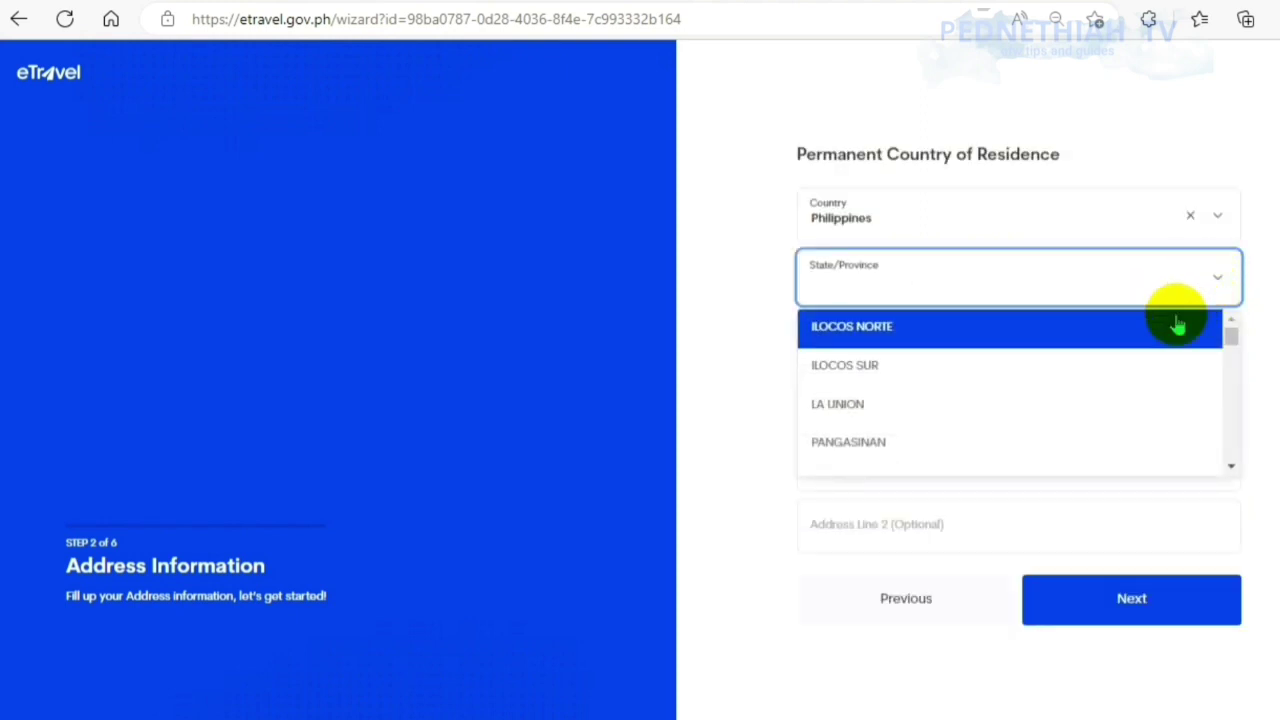
text(ca)
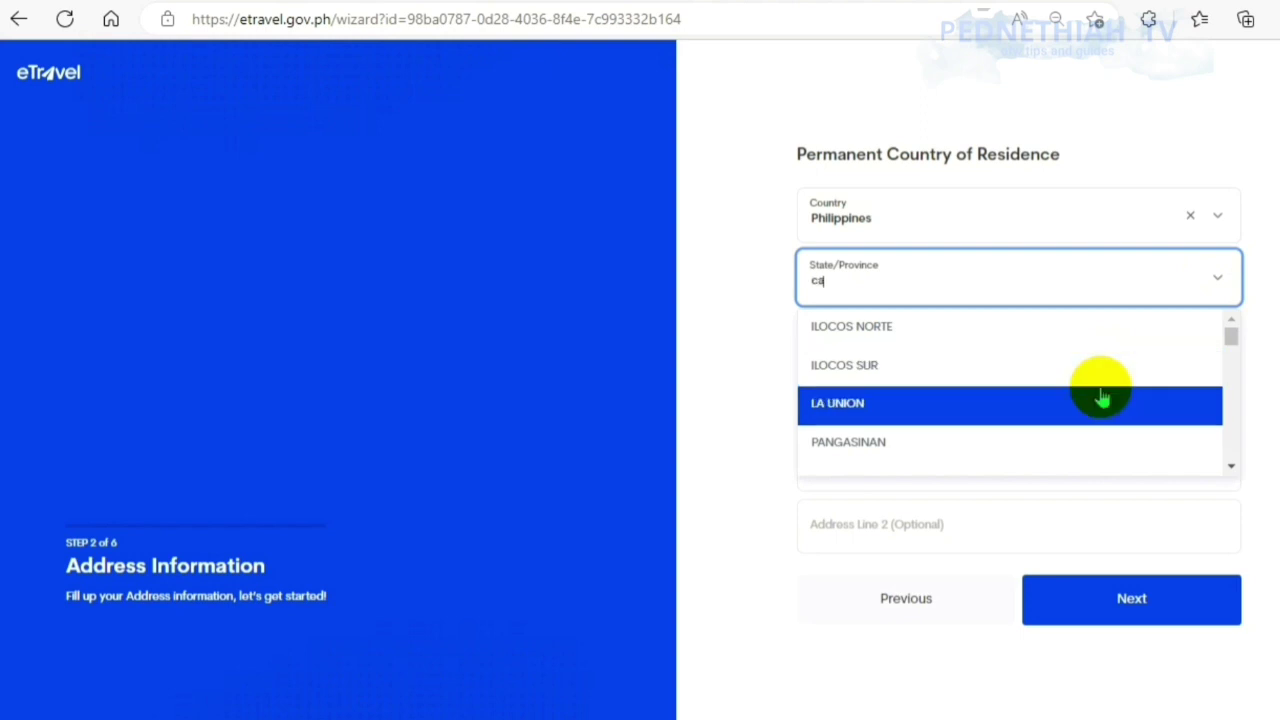
text(v)
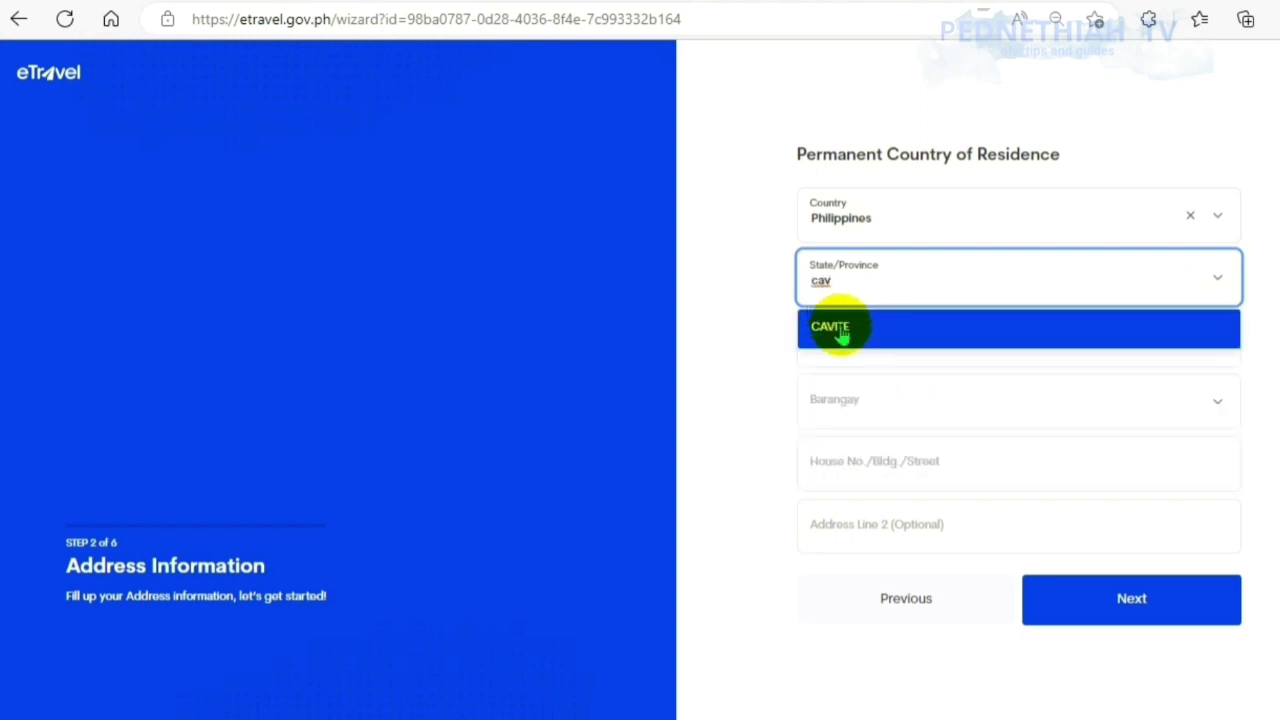
click(840, 330)
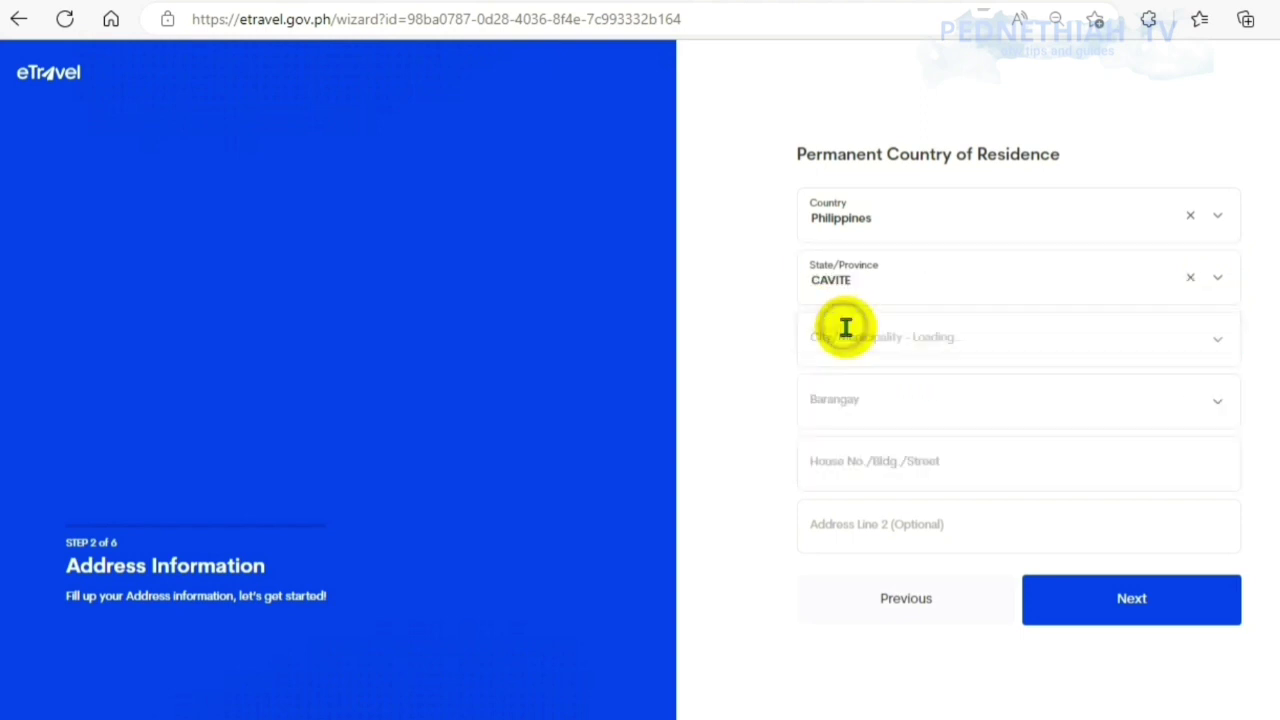
Step: Set the city to CITY OF DASMARINAS and the barangay to Salawag
click(1218, 340)
text(c)
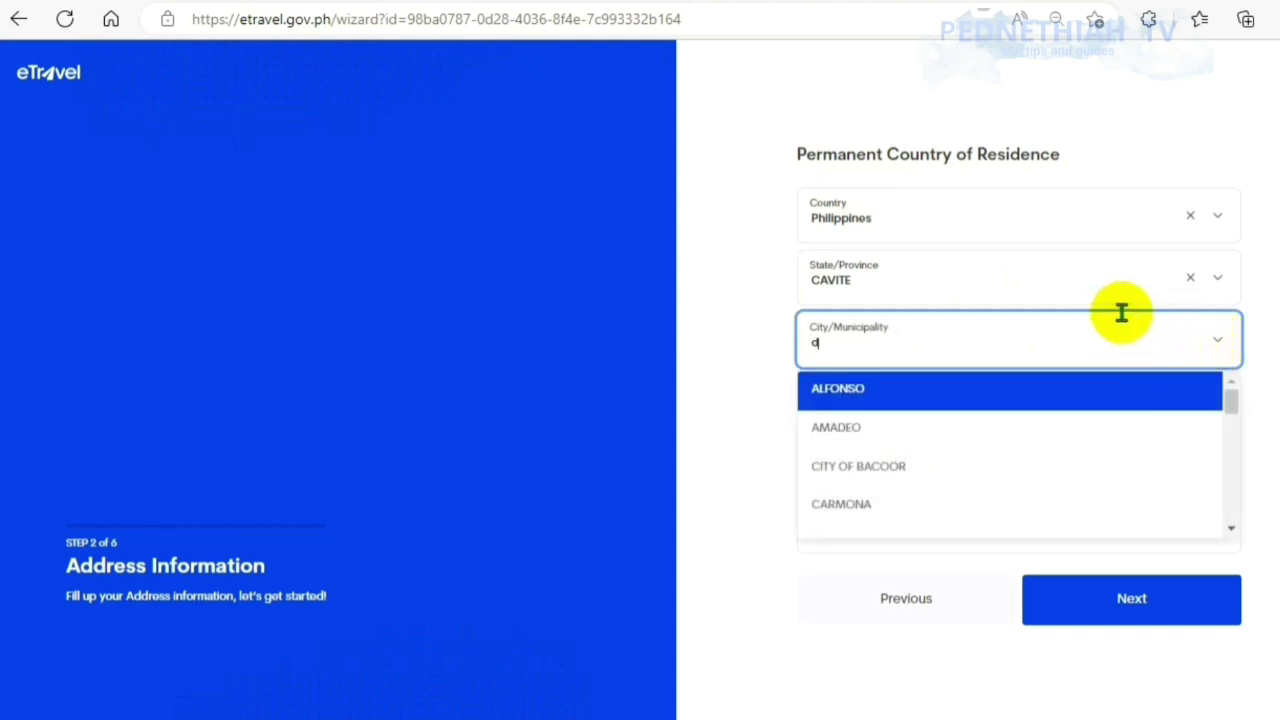
text(a)
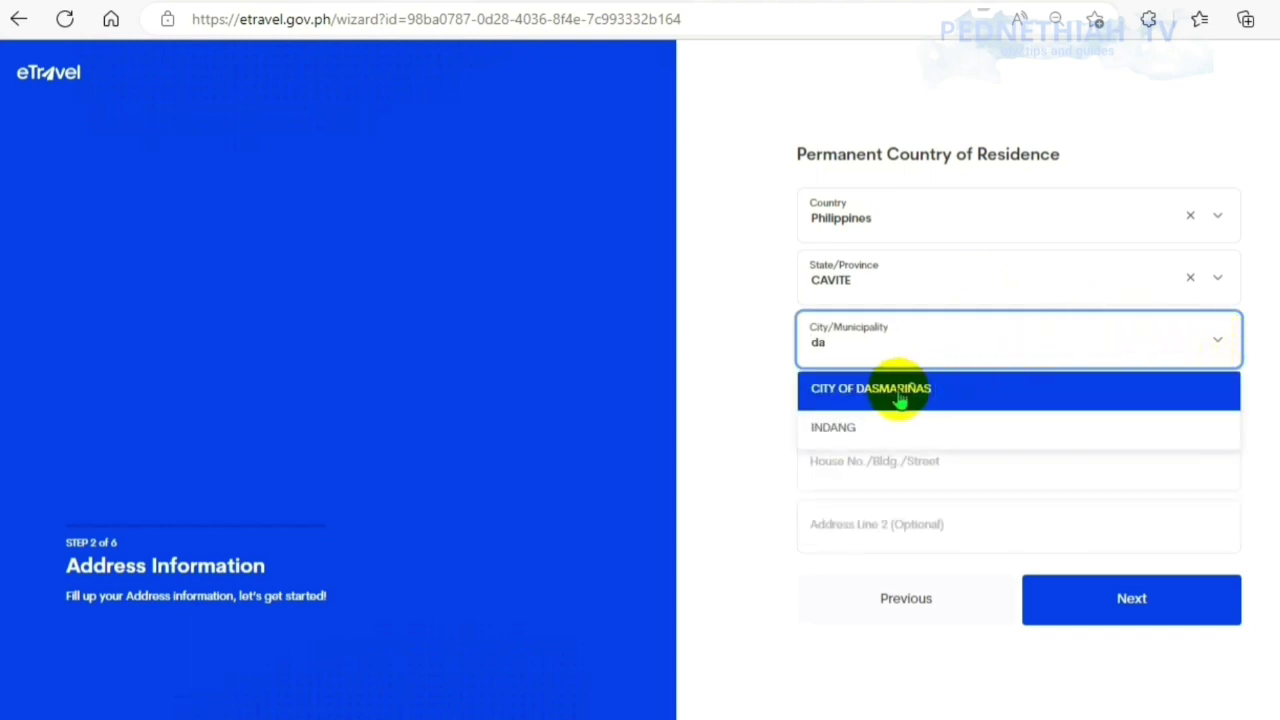
click(875, 397)
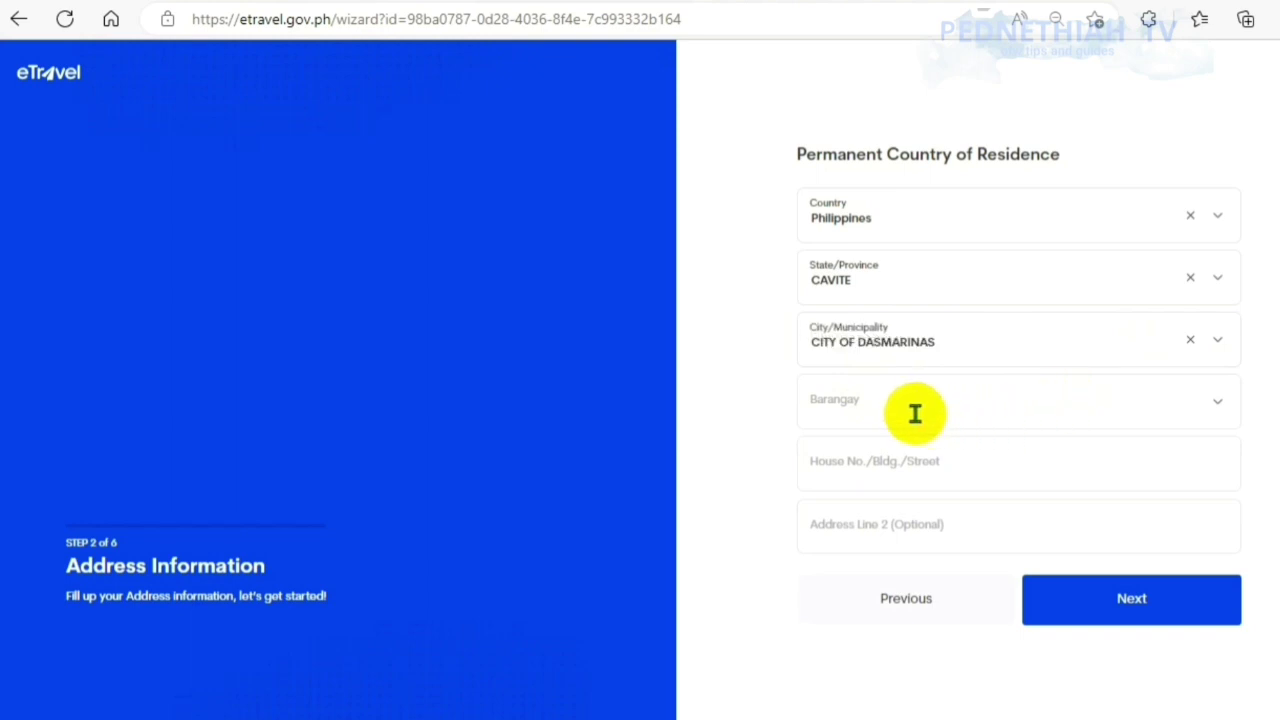
click(914, 408)
text(sa)
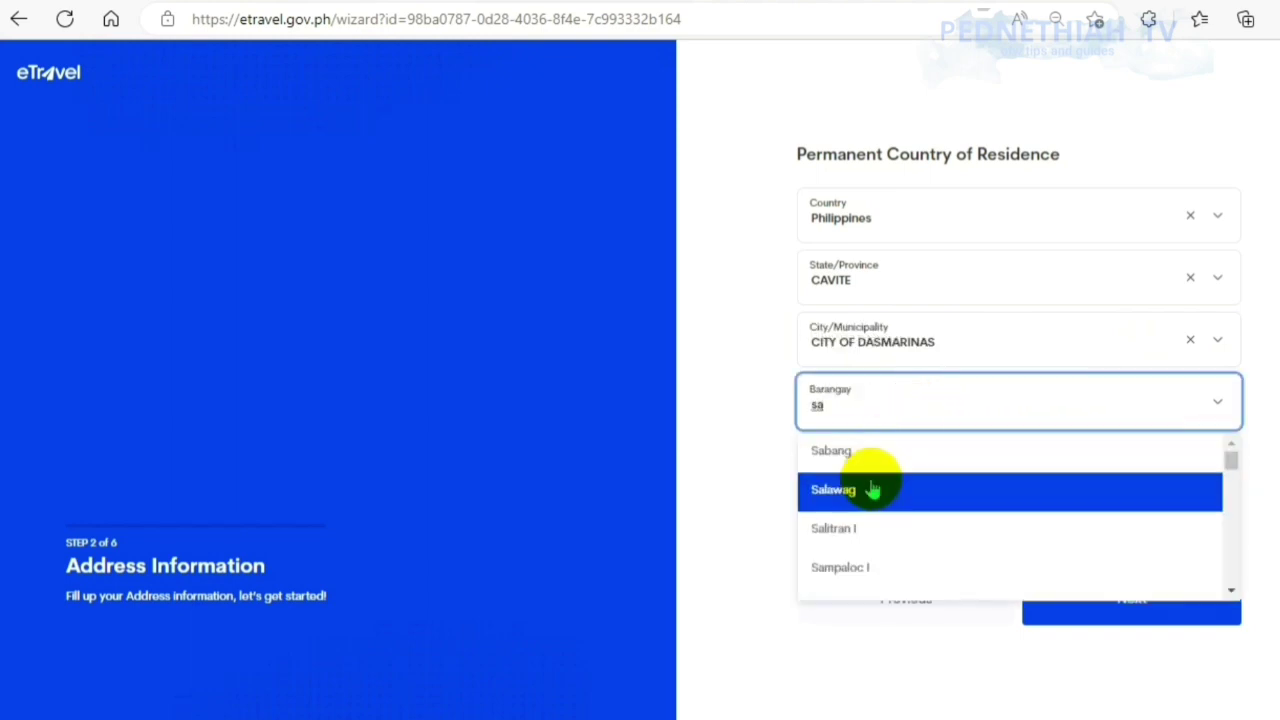
click(868, 488)
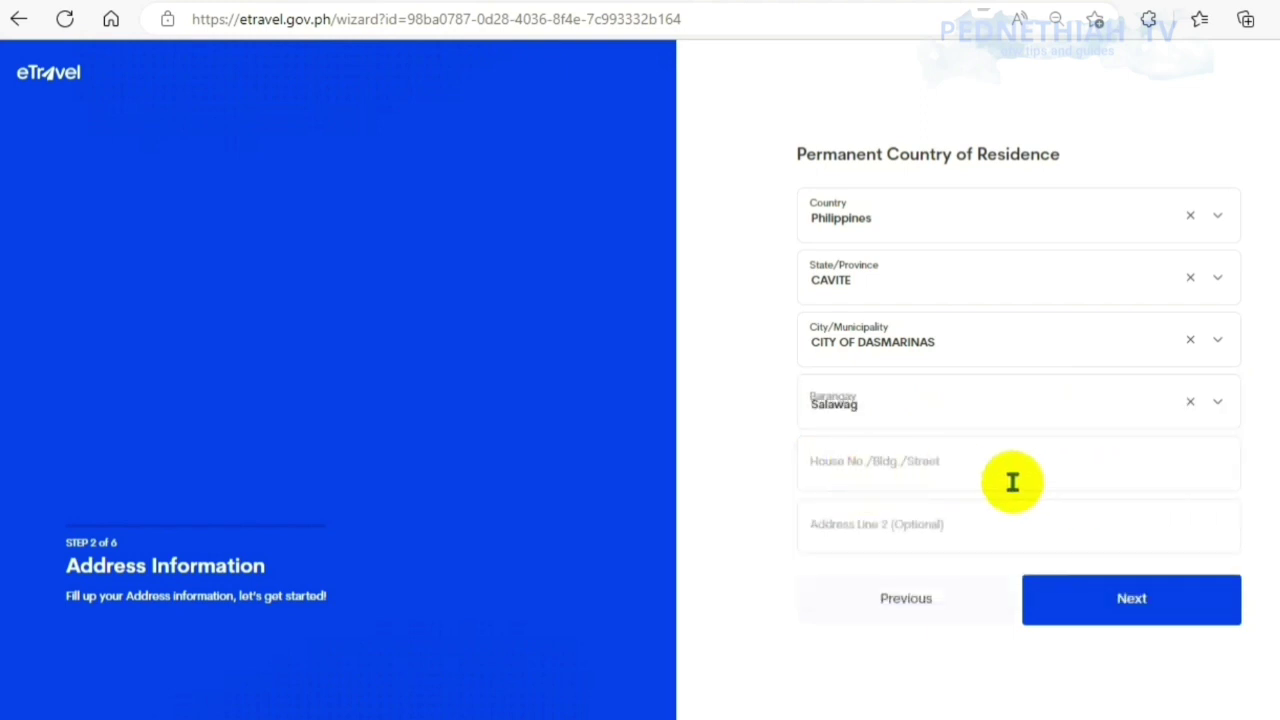
Step: Enter the house number and street name in the address field
click(918, 470)
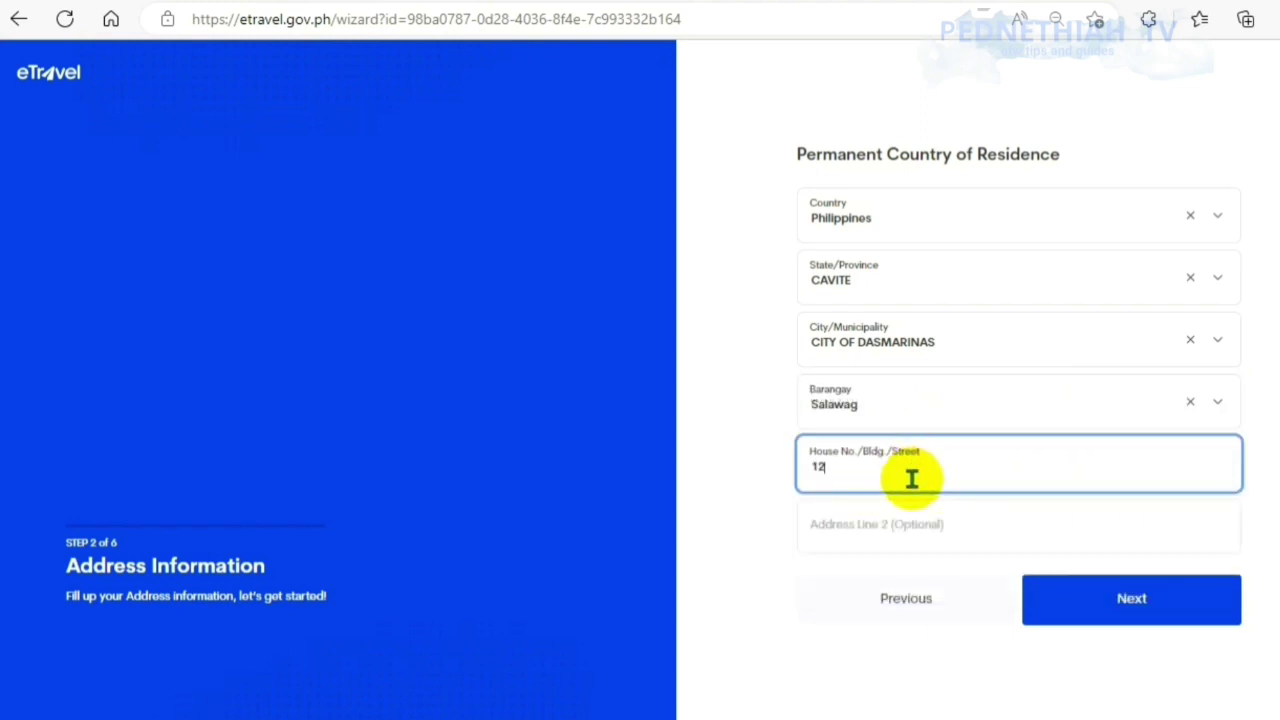
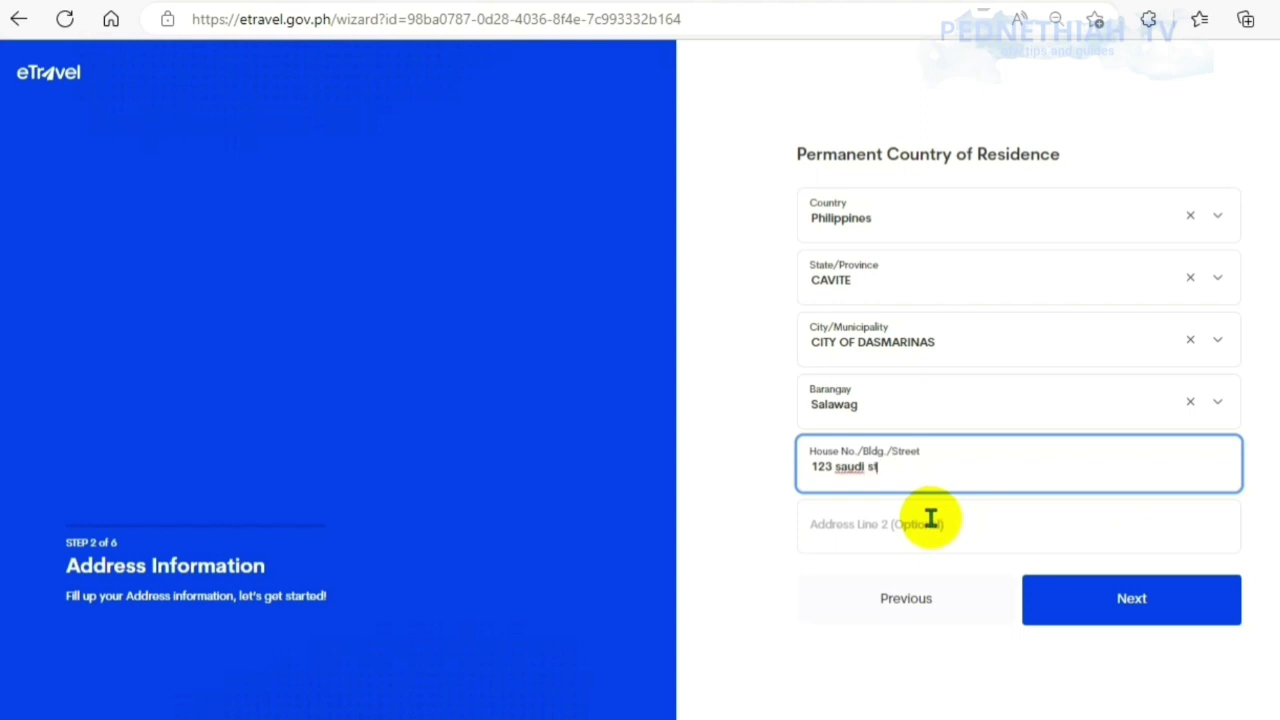
click(940, 470)
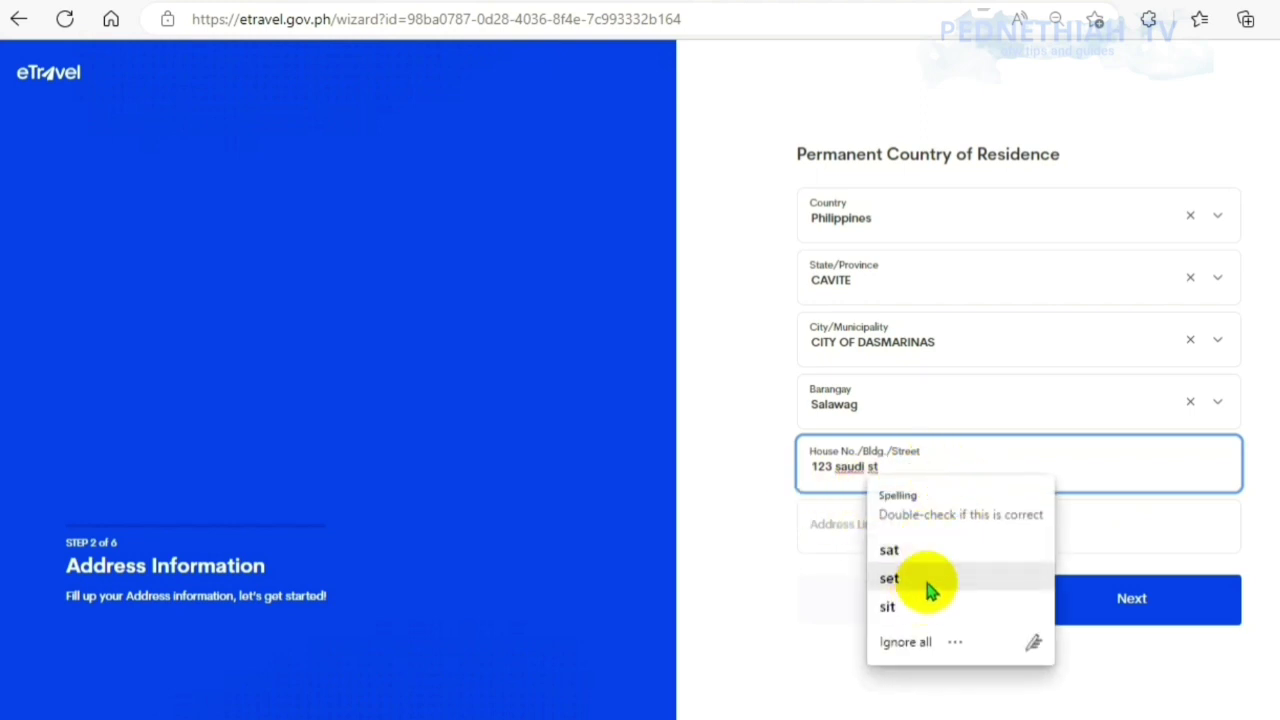
click(1056, 457)
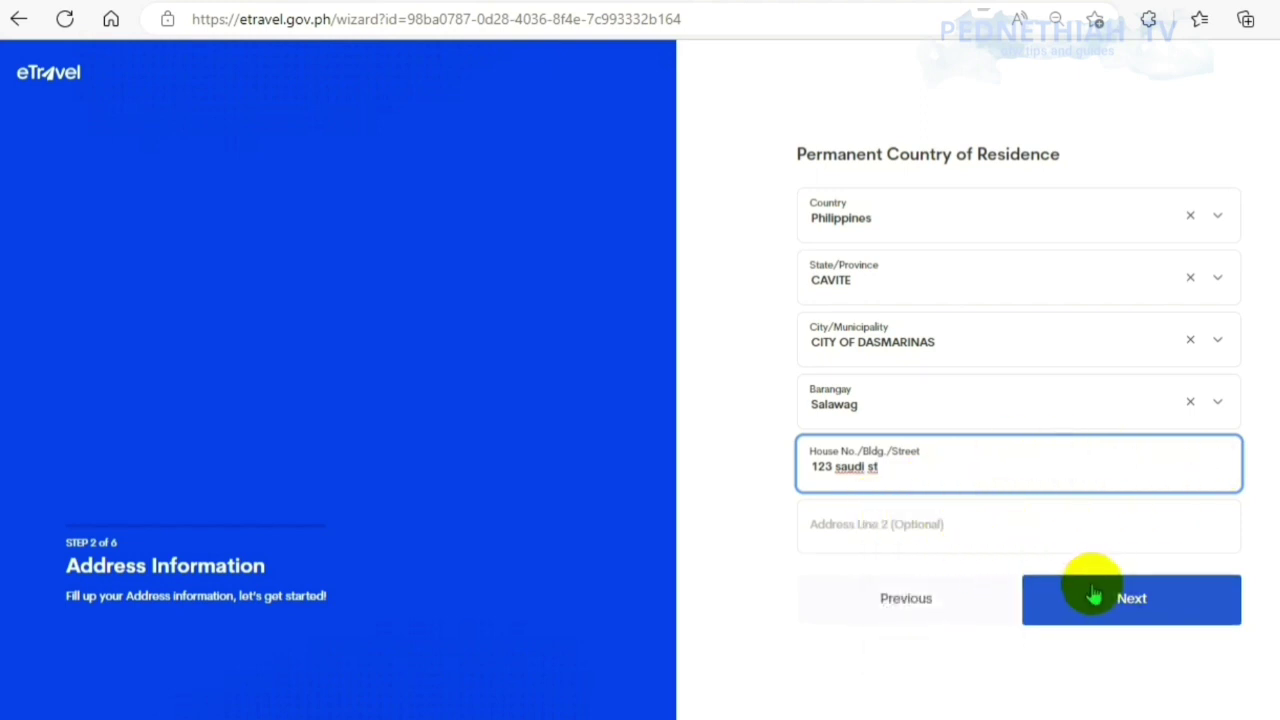
Step: Continue to Travel Details and pick Oman from the Country Of Origin list
click(1134, 598)
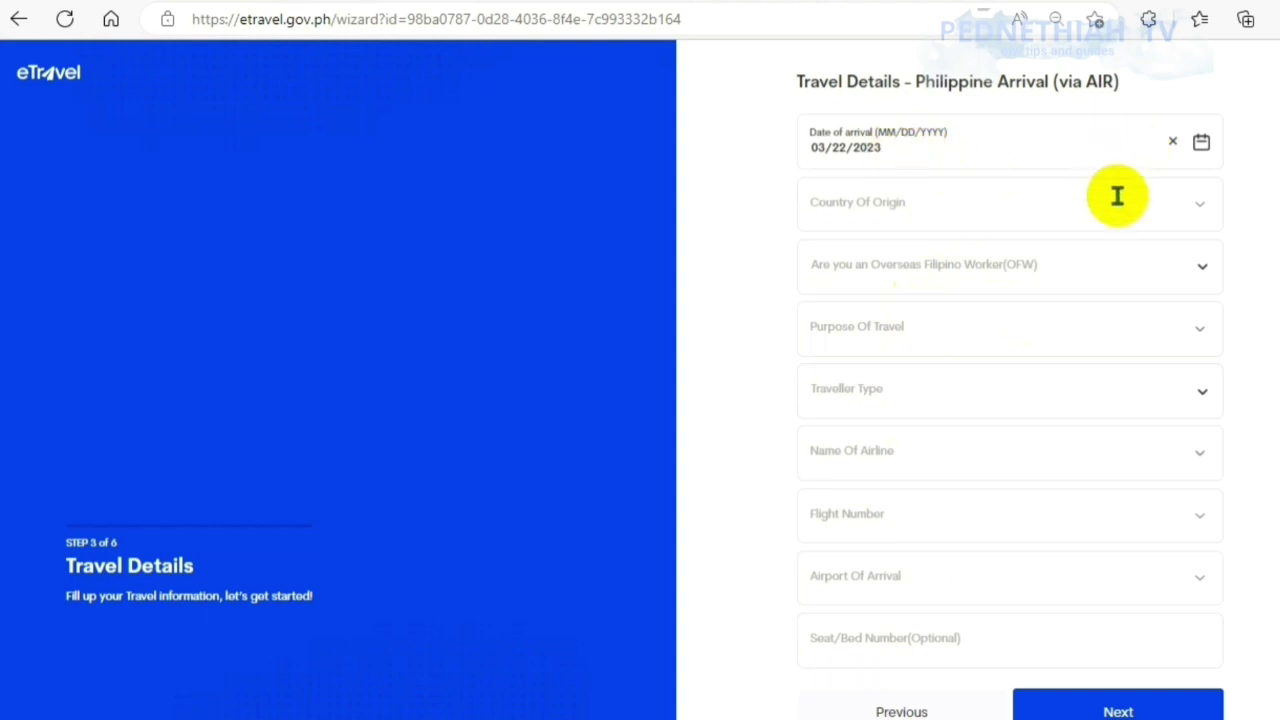
click(1201, 205)
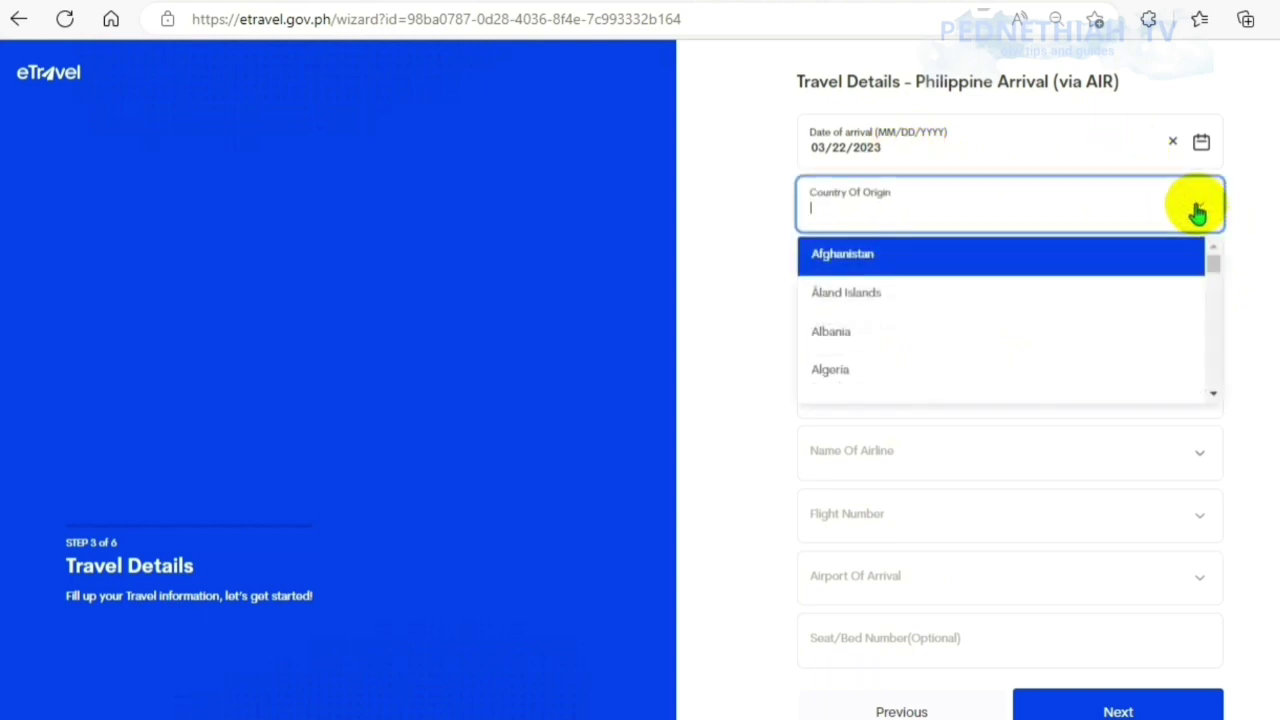
mouse_move(1212, 264)
mouse_down()
mouse_move(1226, 347)
mouse_move(1222, 272)
mouse_move(1226, 284)
mouse_up()
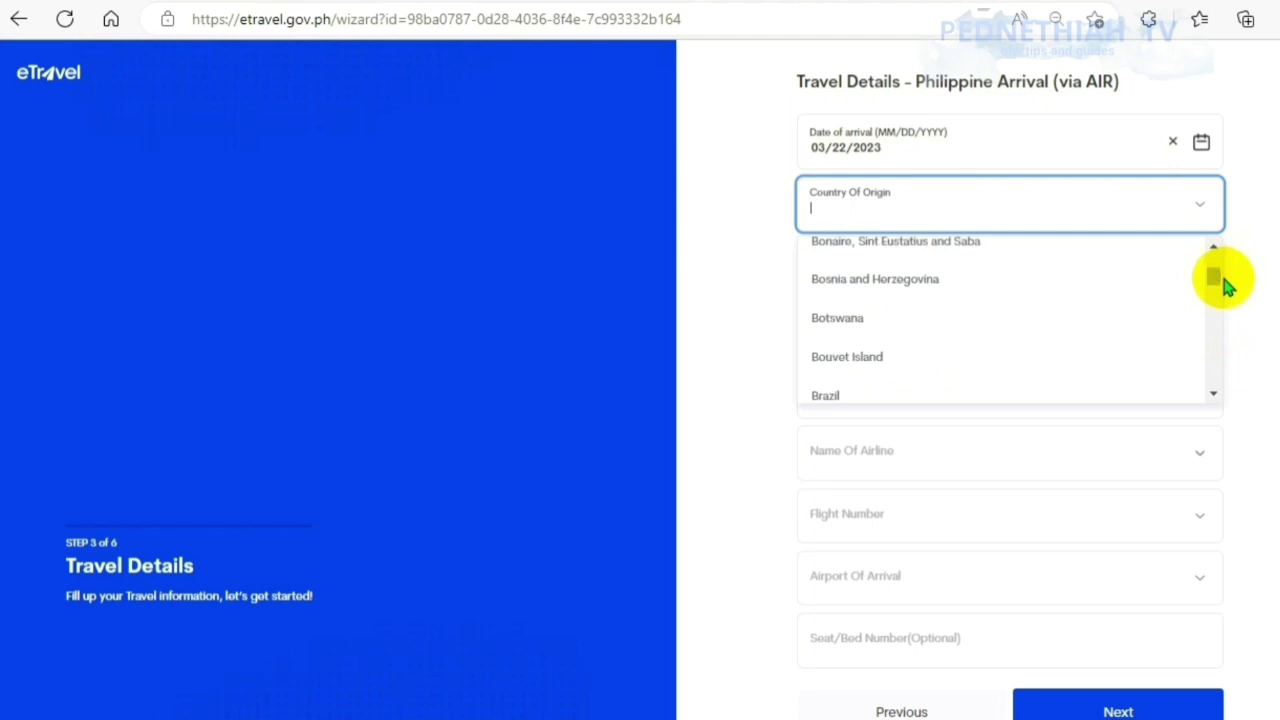
text(f)
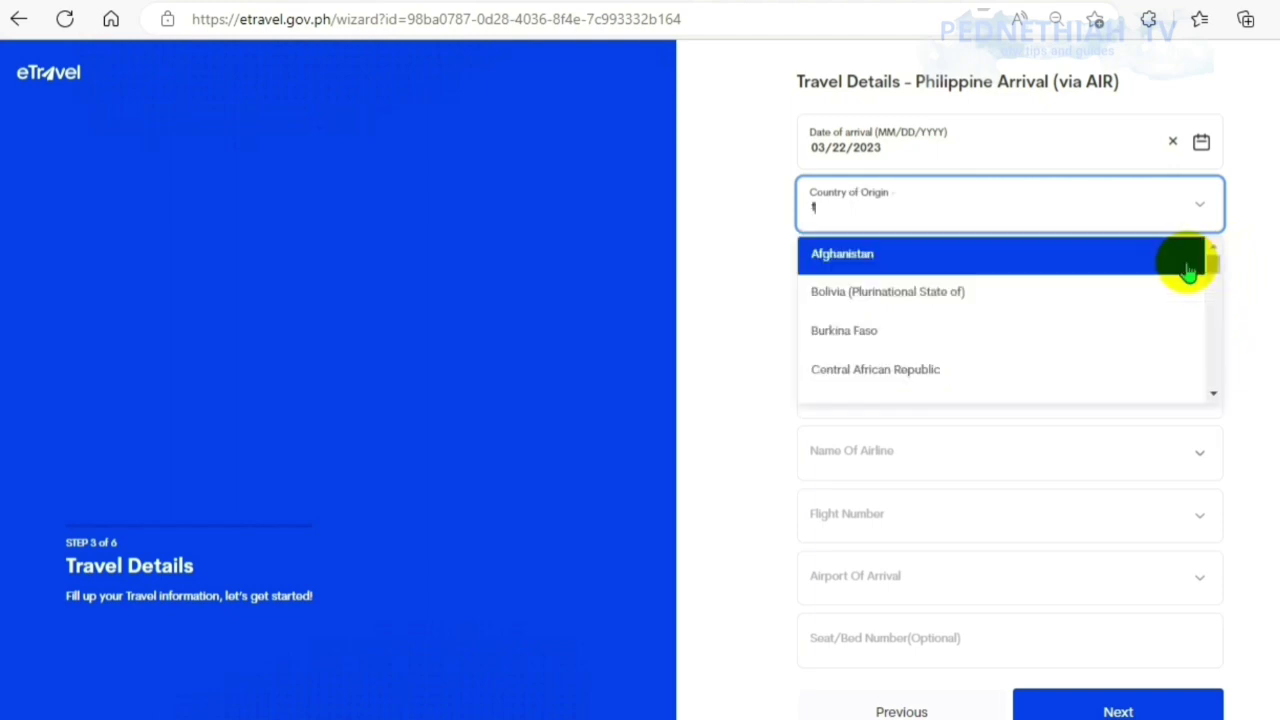
key(BackSpace)
scroll(1000, 320, down, 15)
click(851, 329)
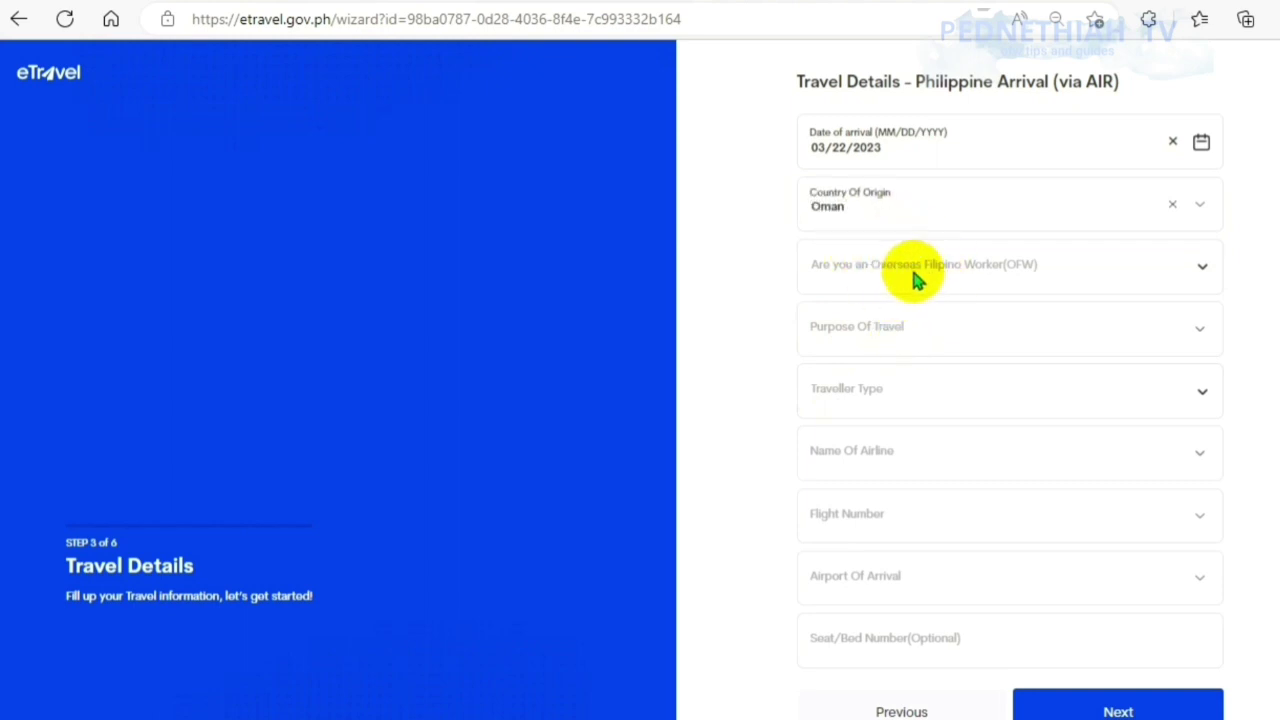
click(1201, 277)
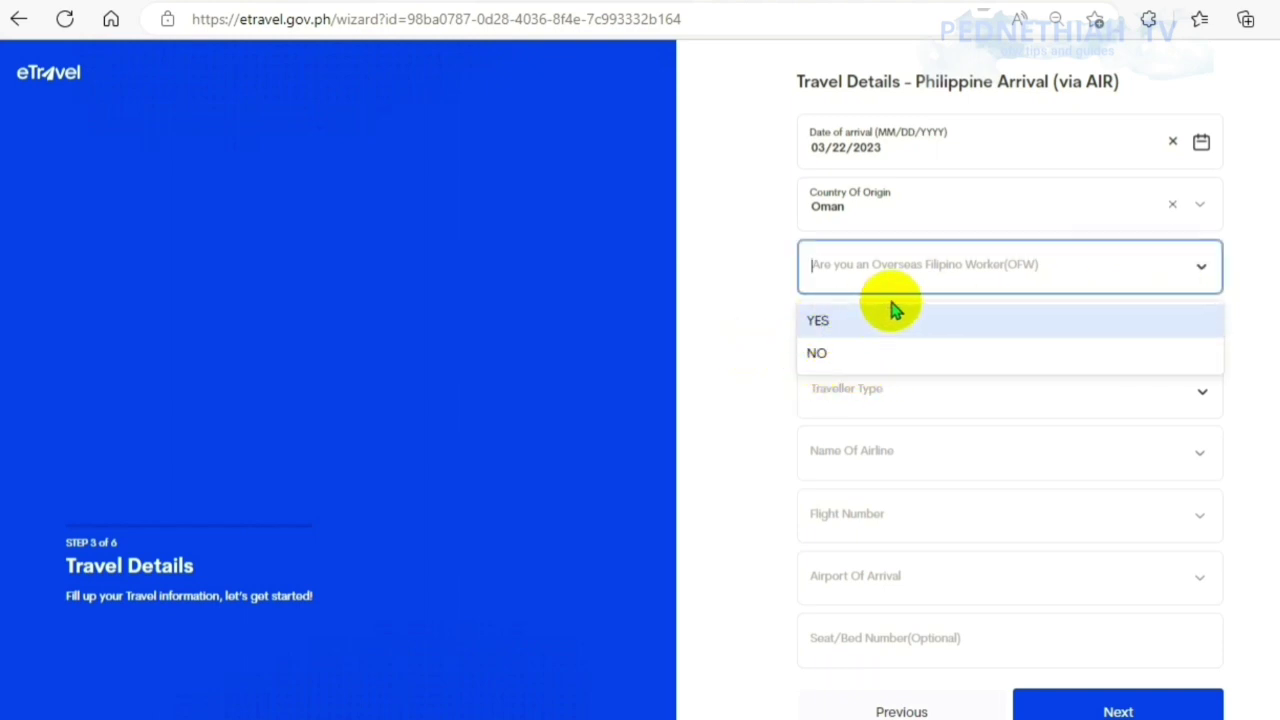
Step: Answer YES to OFW and set the OFW classification to LANDBASE
click(828, 324)
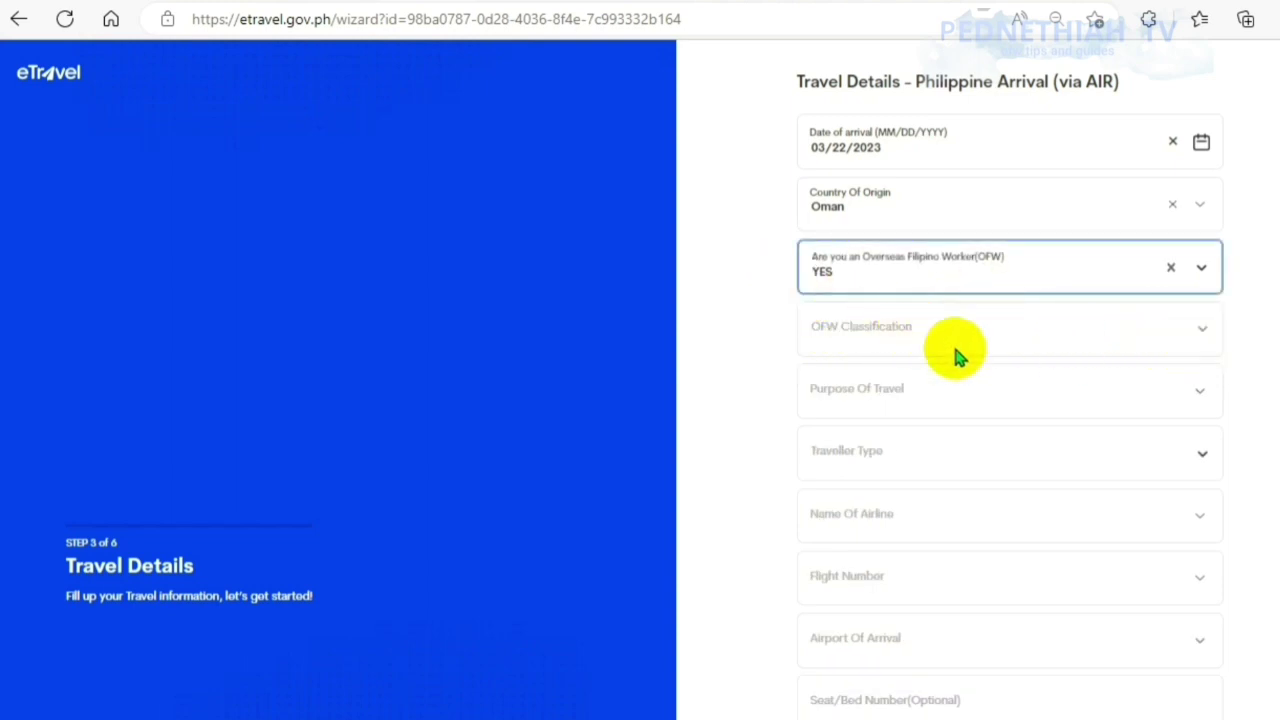
click(1205, 338)
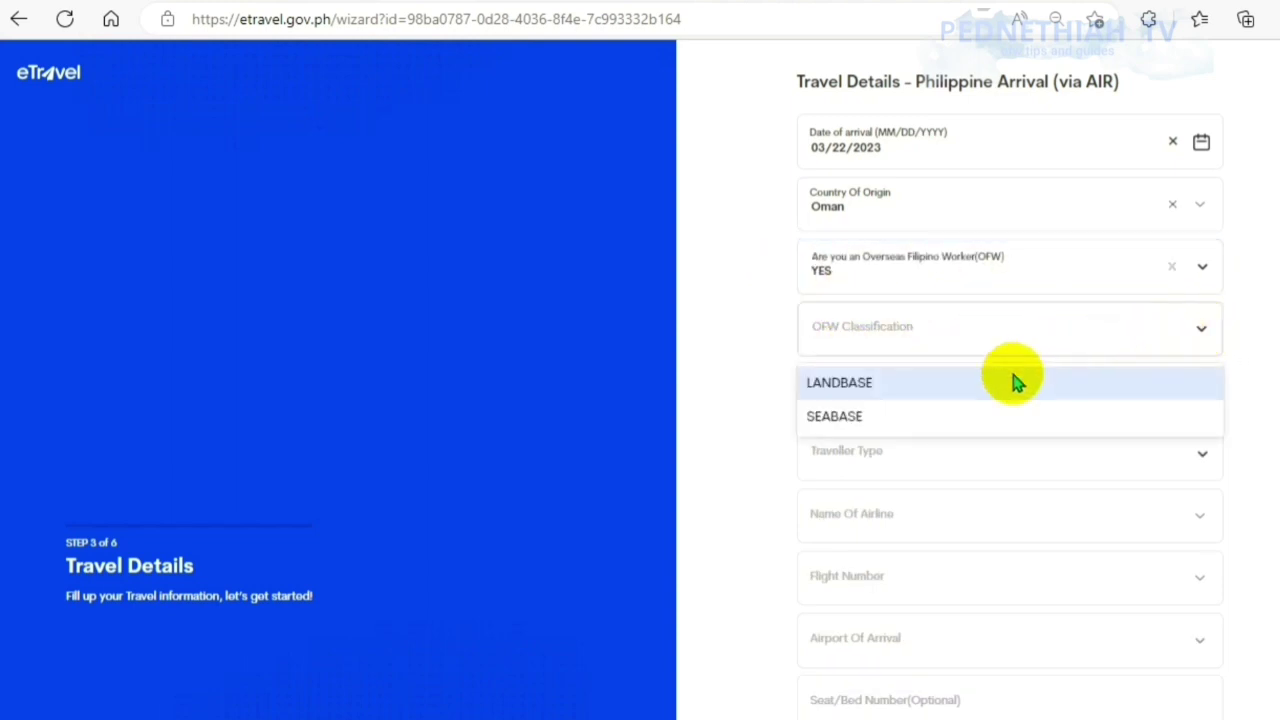
click(850, 385)
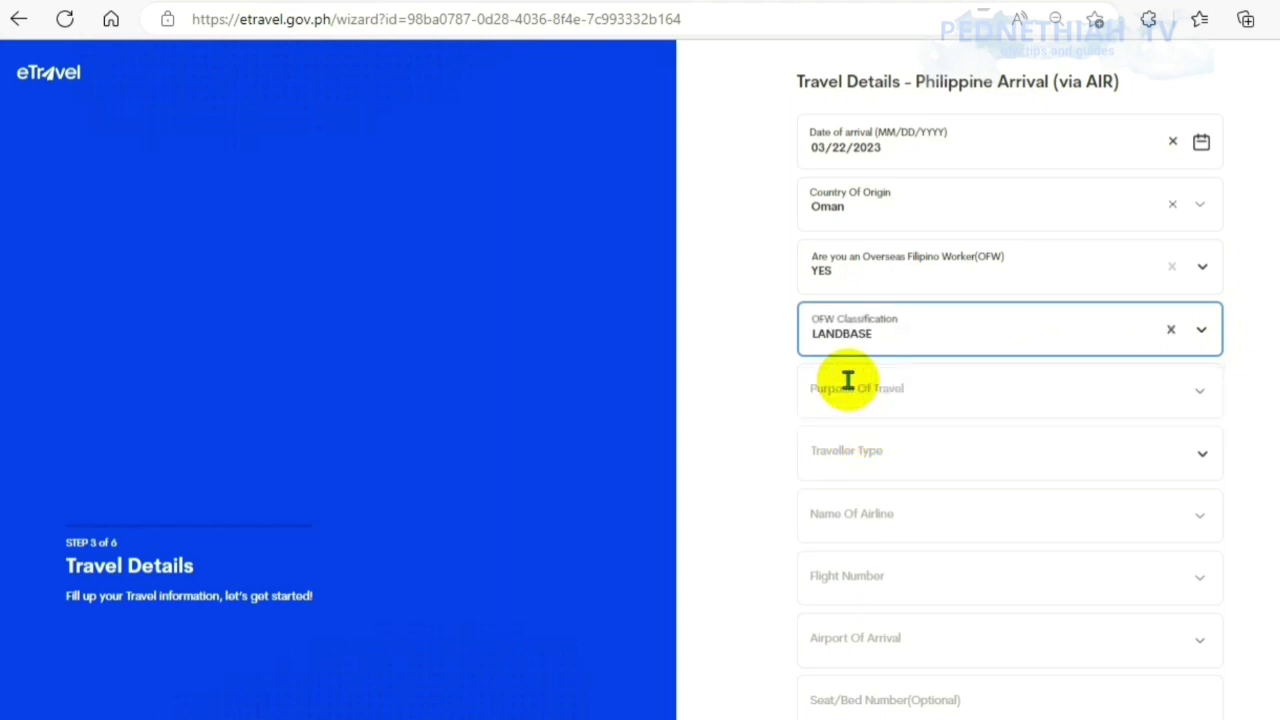
Step: Set purpose of travel to Others and traveller type to AIRCRAFT PASSENGER
click(1200, 398)
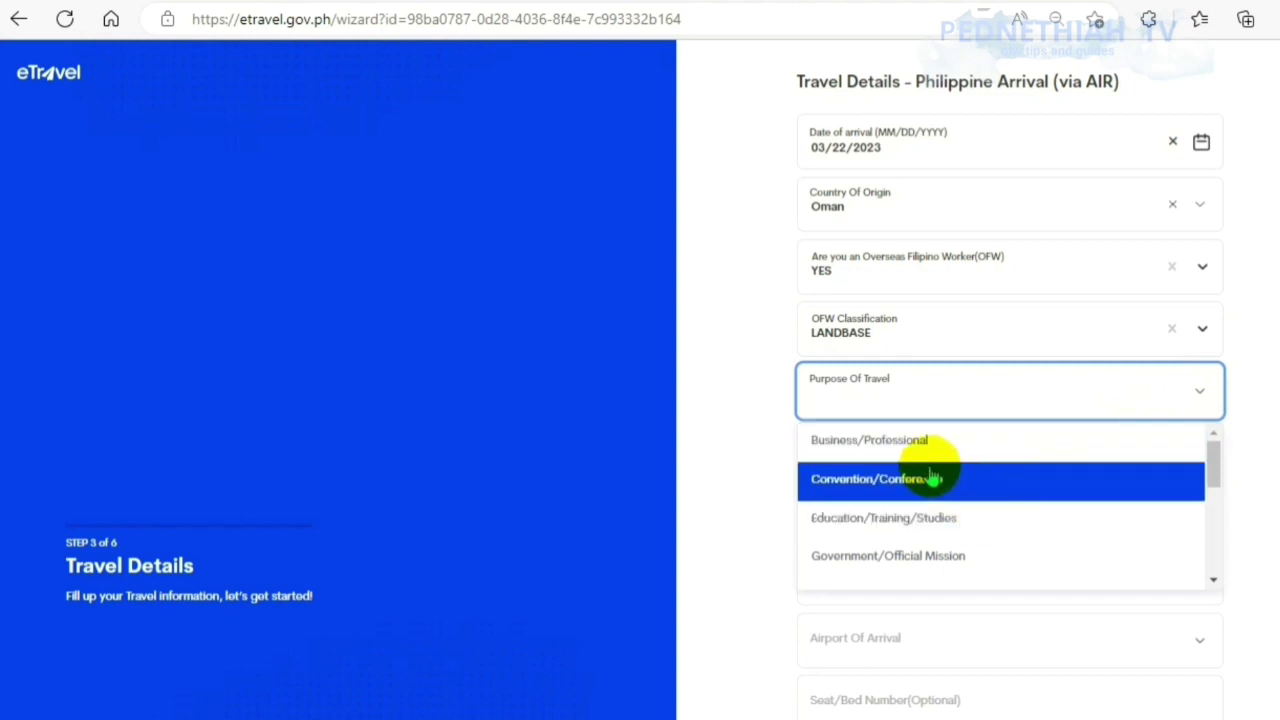
drag(1214, 480, 1220, 523)
click(875, 516)
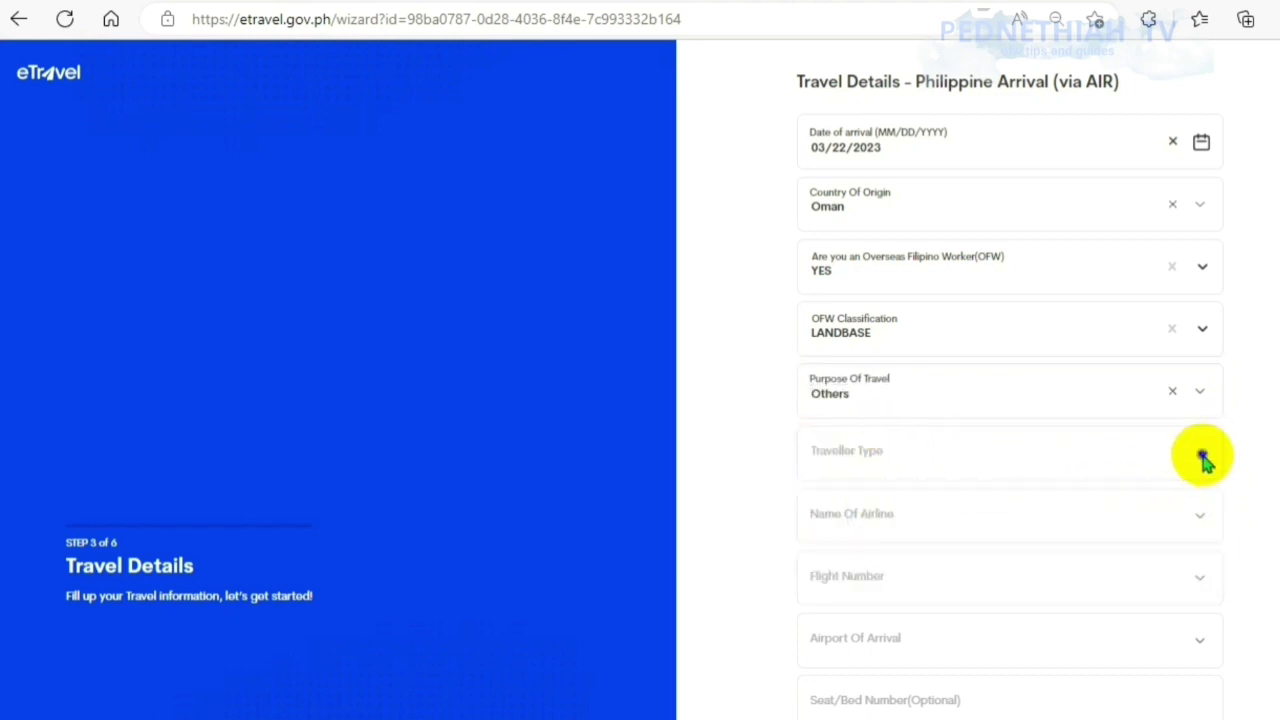
click(1202, 456)
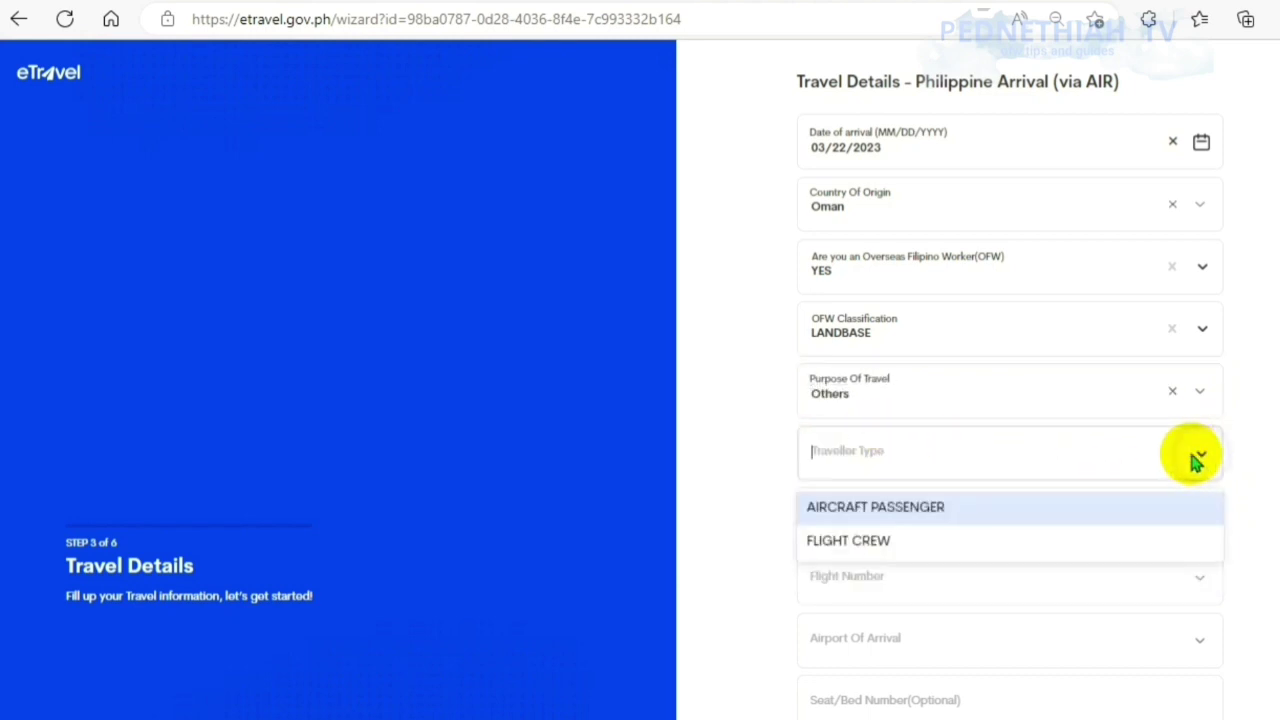
click(904, 510)
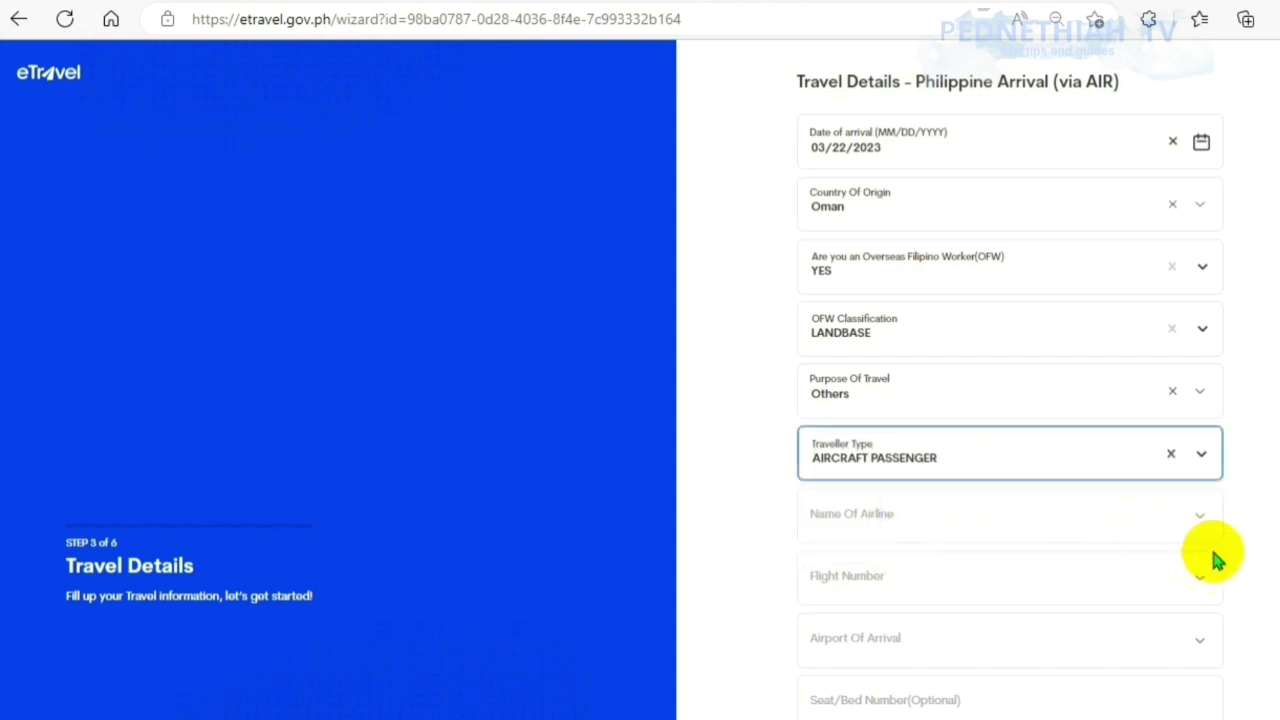
click(1198, 522)
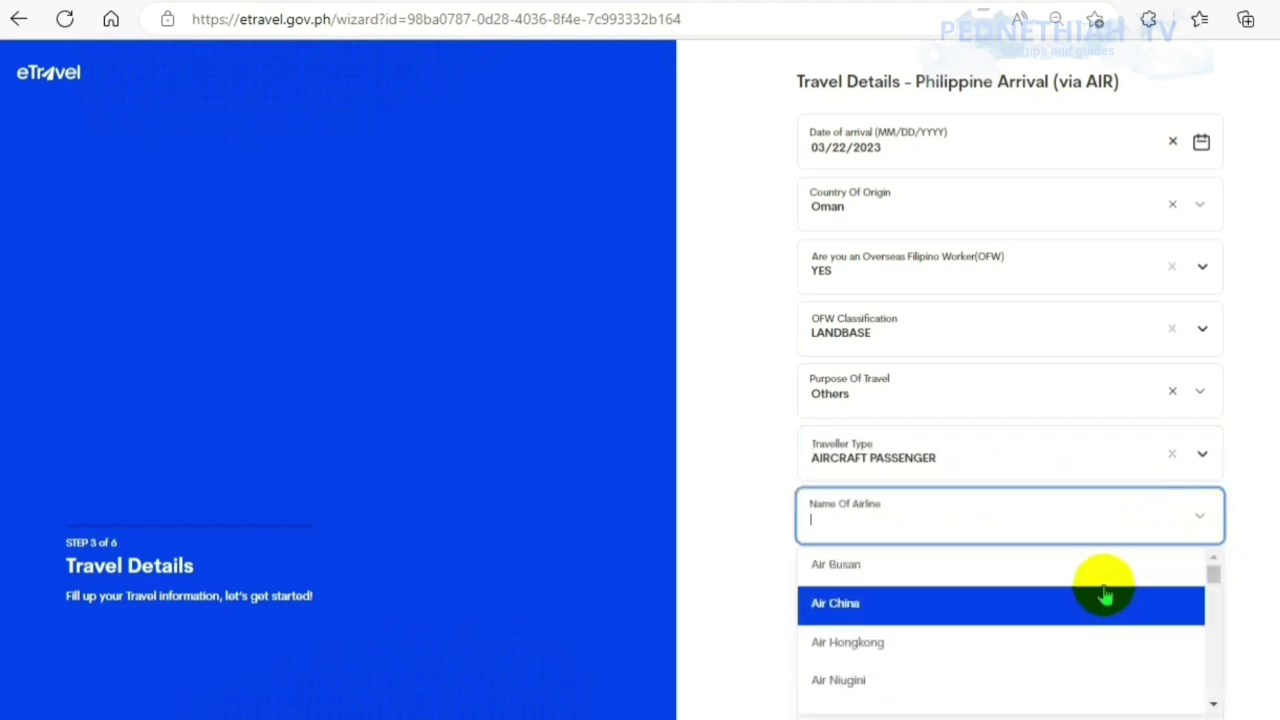
Step: Scroll the airline list and select Etihad Airlines as the Name Of Airline
scroll(1100, 594, down, 1)
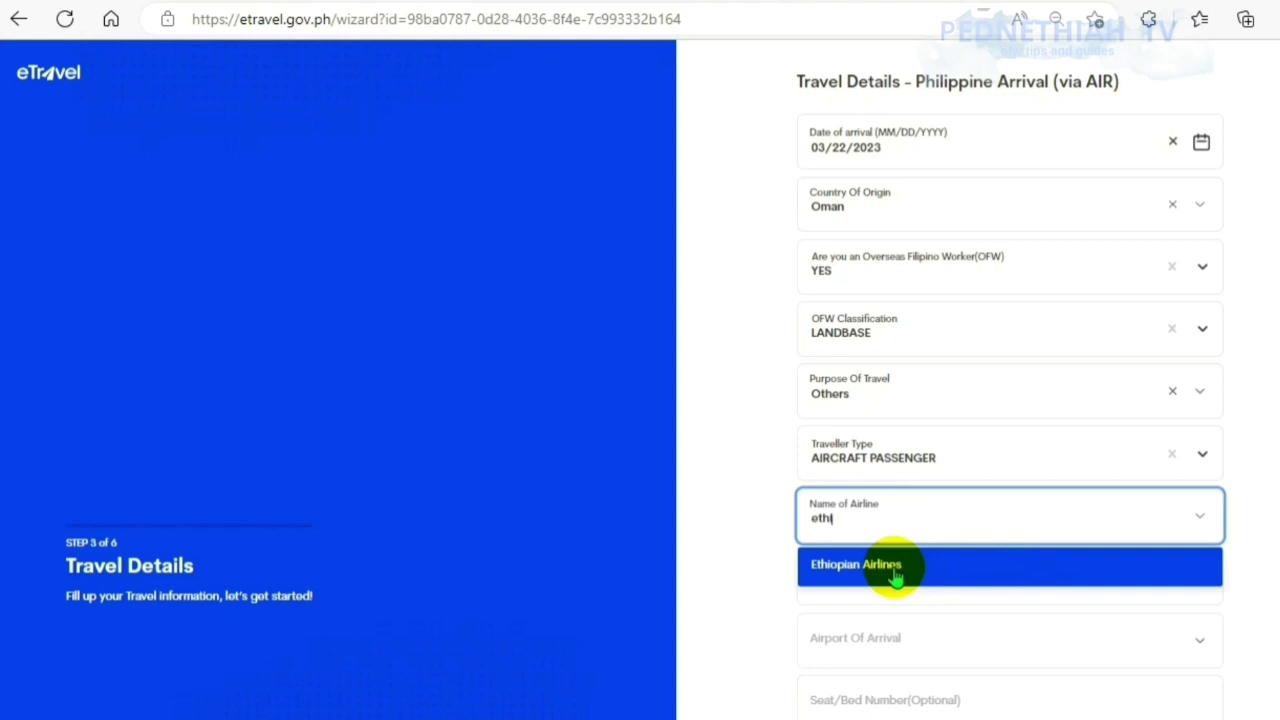
text(ihad)
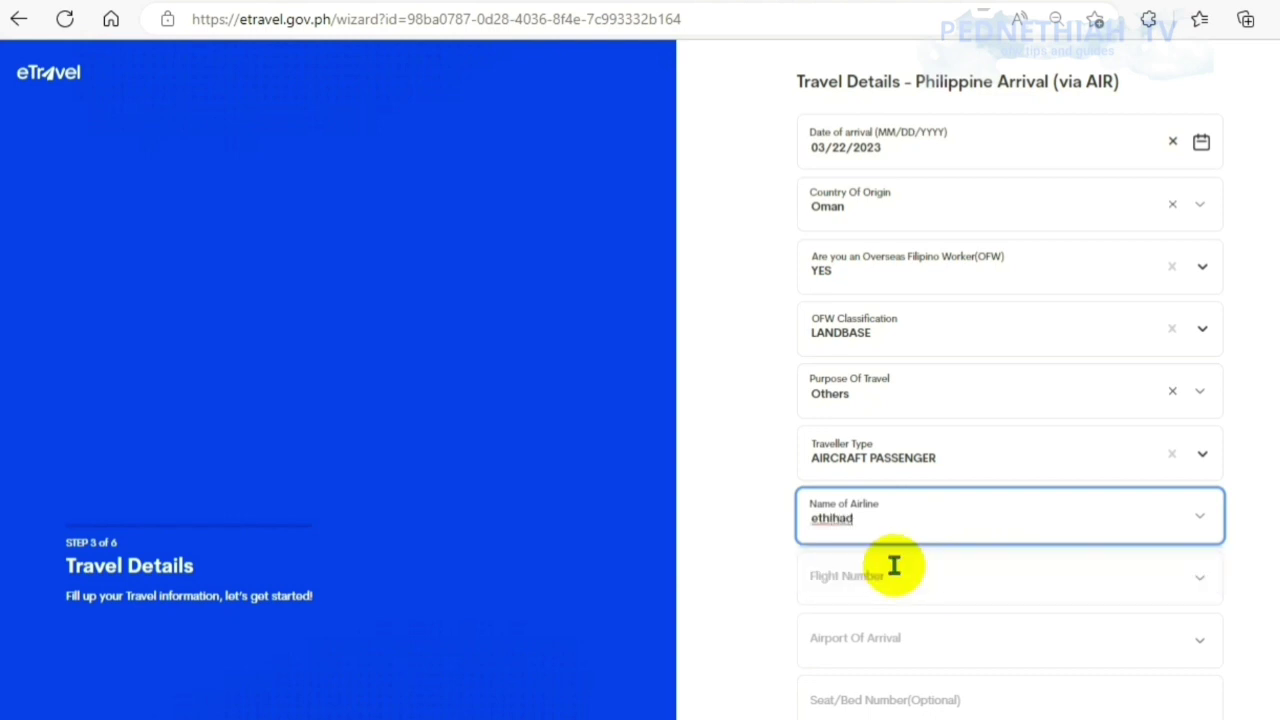
key(BackSpace)
key(BackSpace)
key(BackSpace)
key(BackSpace)
key(BackSpace)
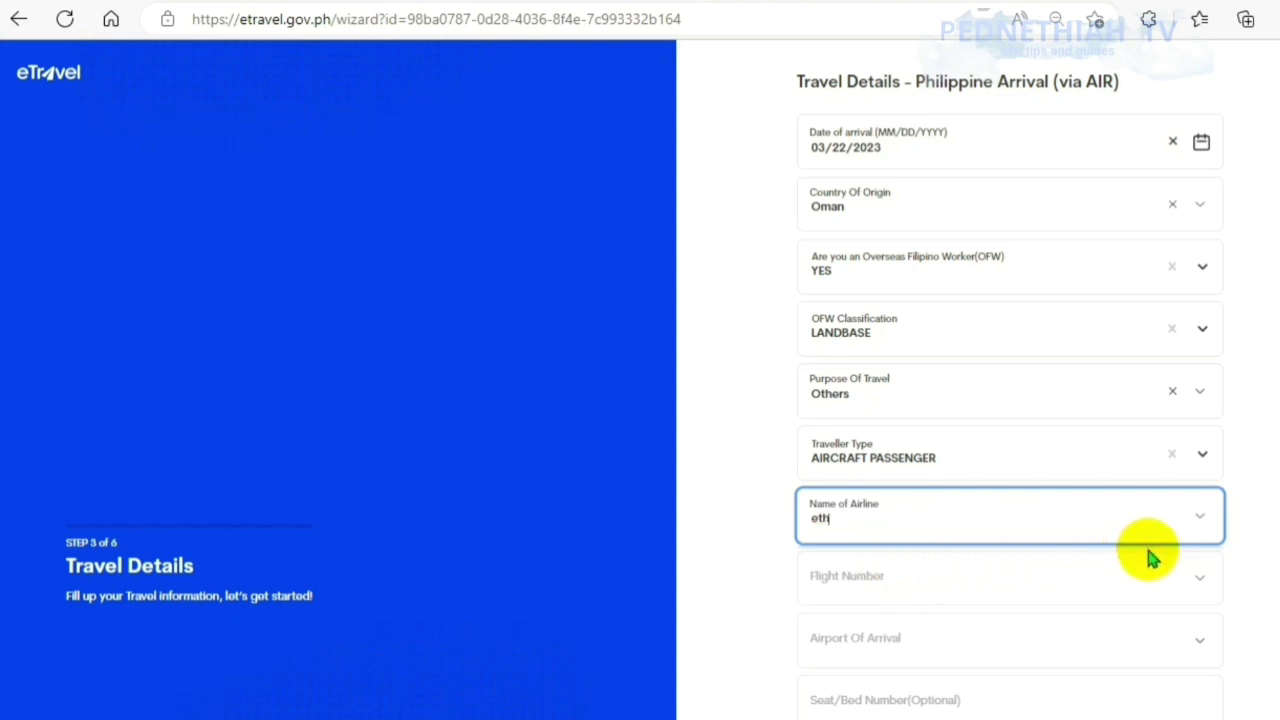
click(1205, 530)
click(1203, 517)
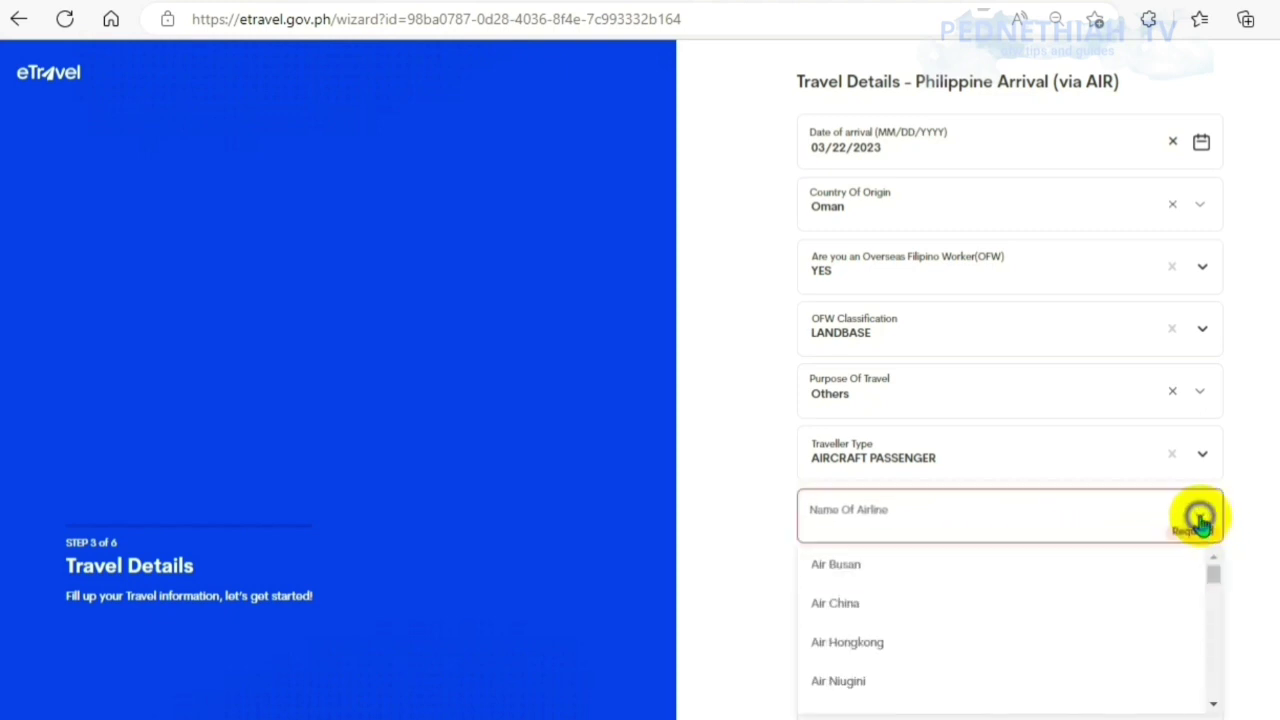
click(1200, 526)
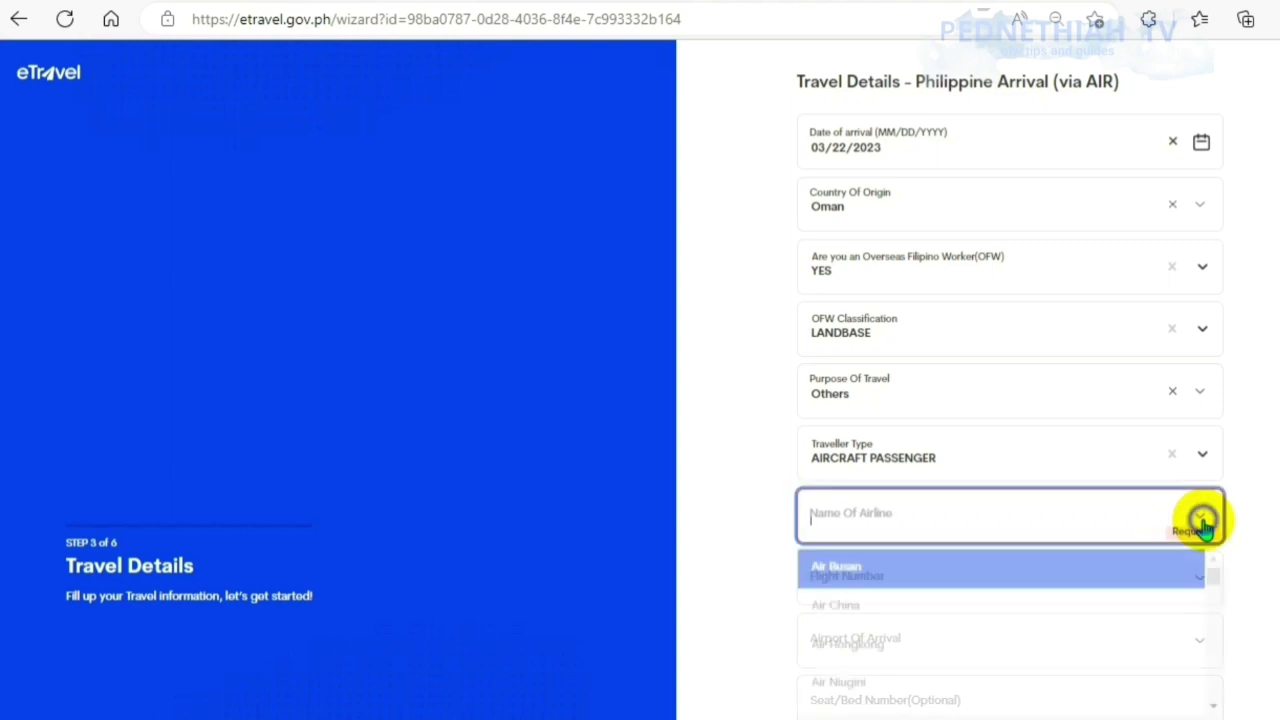
scroll(1014, 531, down, 1)
scroll(1014, 548, down, 6)
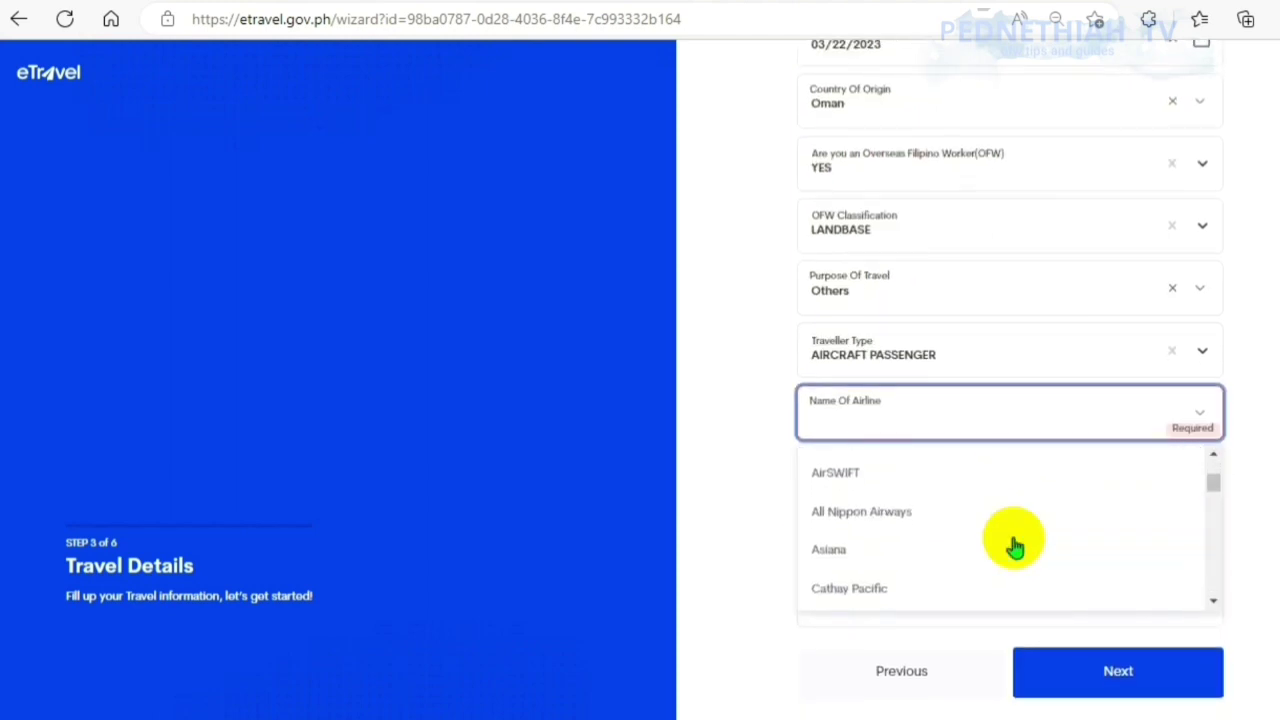
scroll(1014, 542, down, 1)
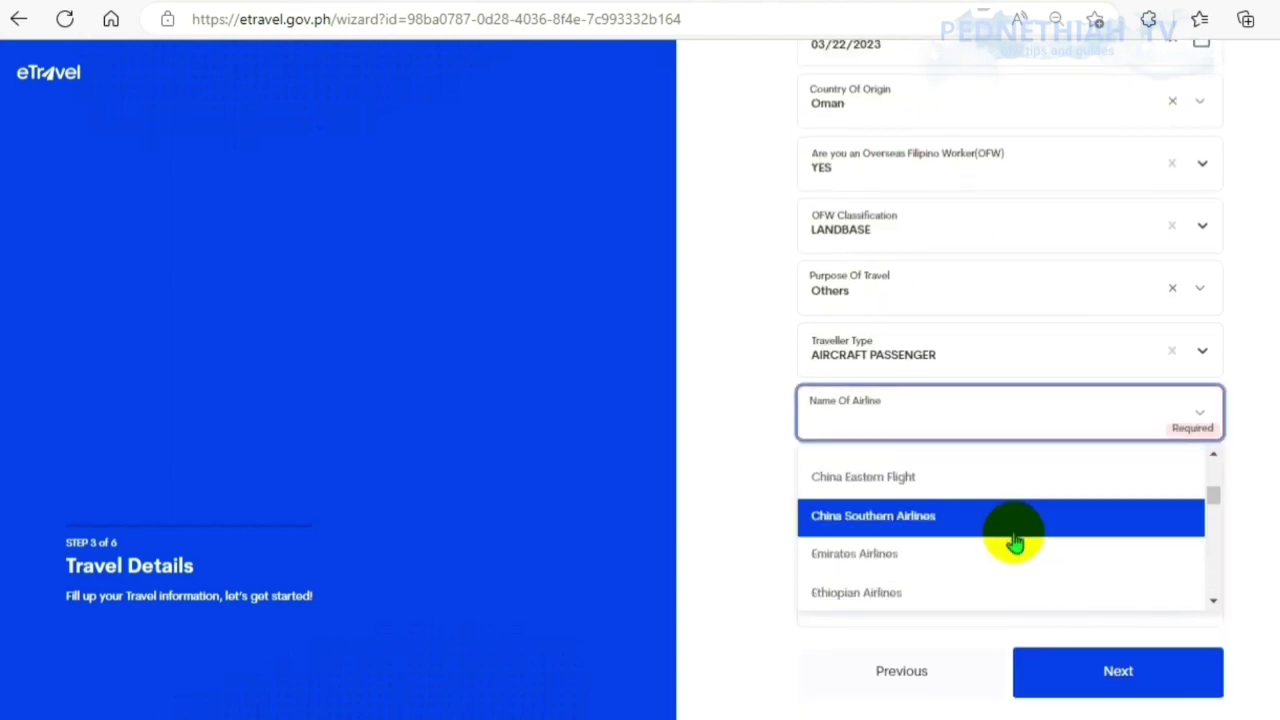
scroll(1014, 541, down, 2)
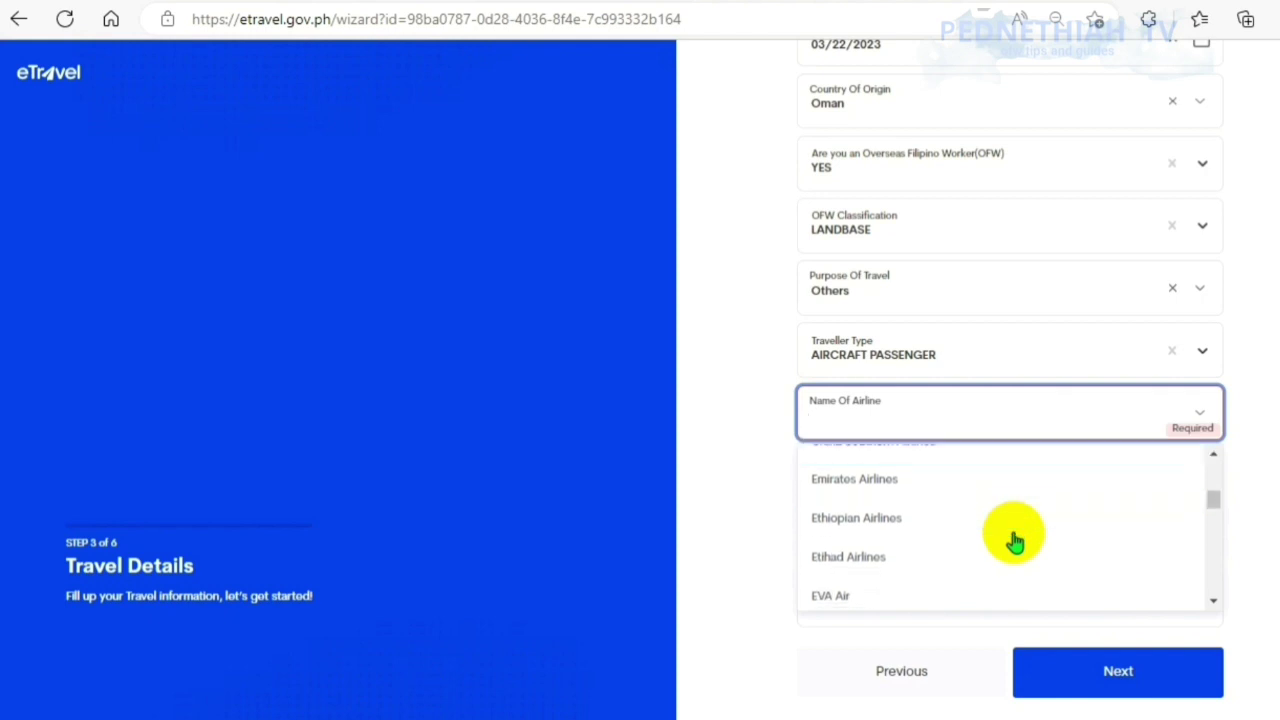
click(897, 560)
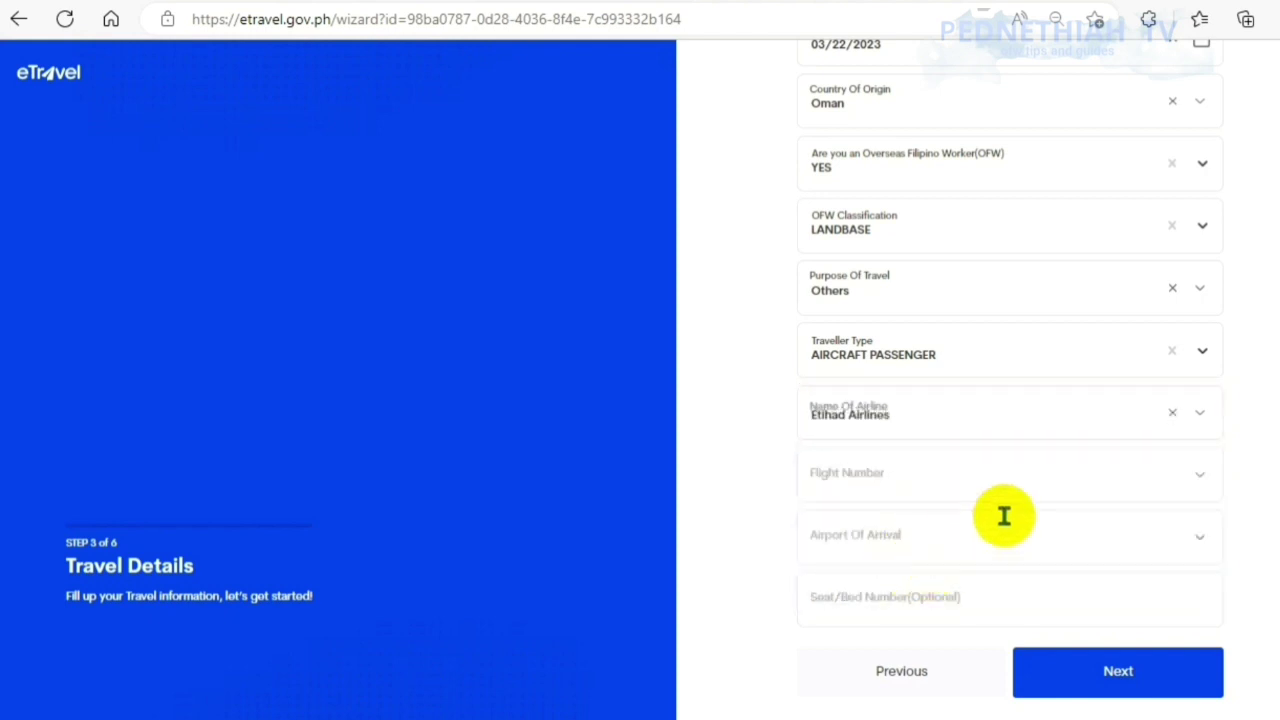
Step: Set flight EY428 arriving at Ninoy Aquino International Airport T3 - (MNL) and submit the travel details
click(1204, 490)
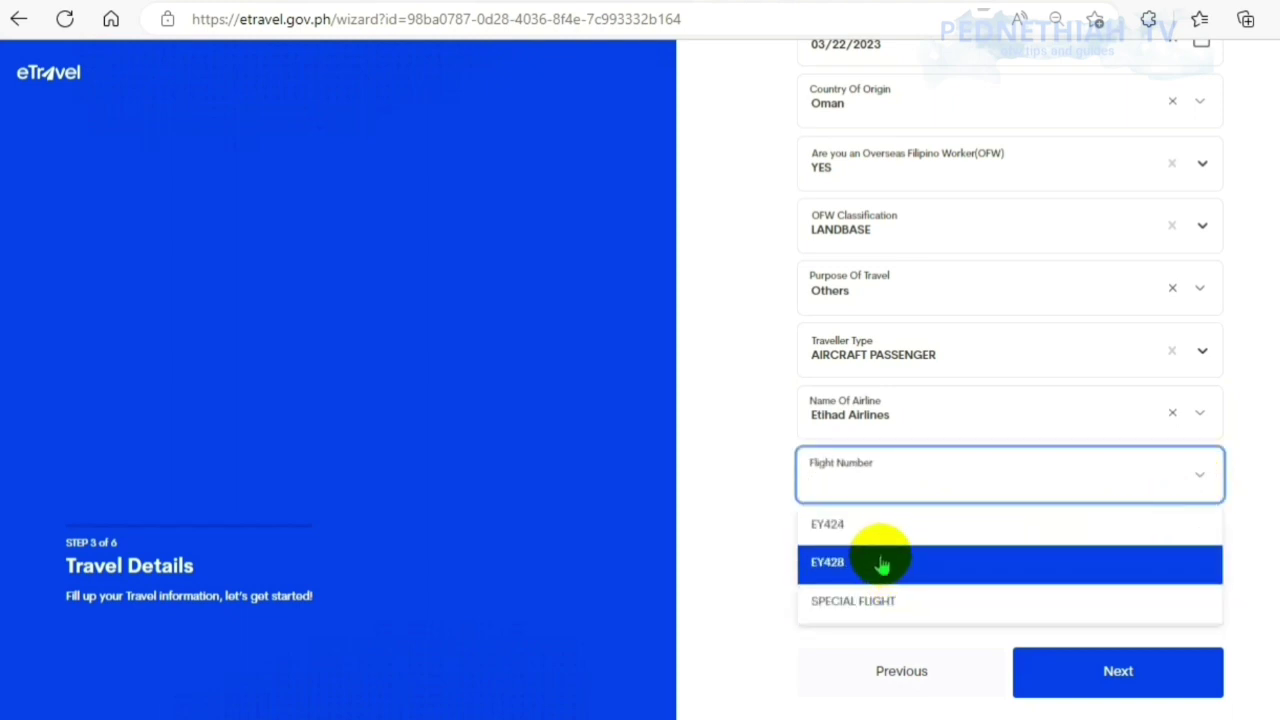
text(e)
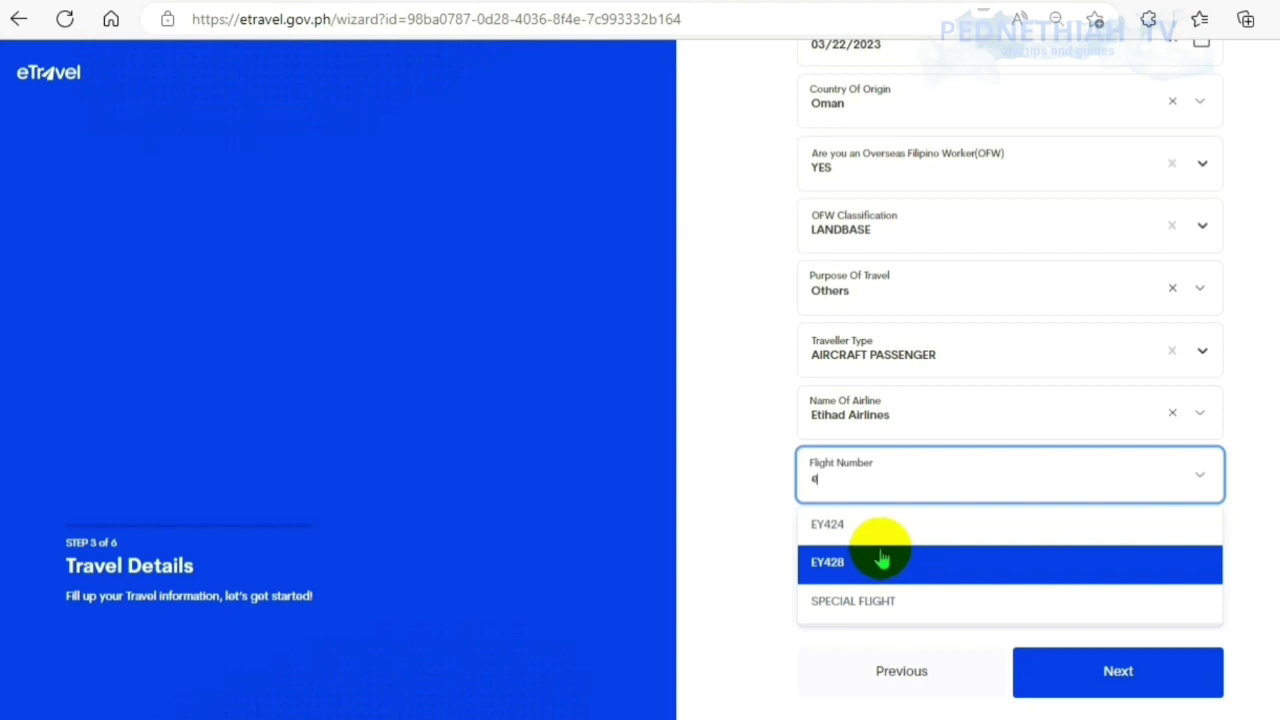
text(y)
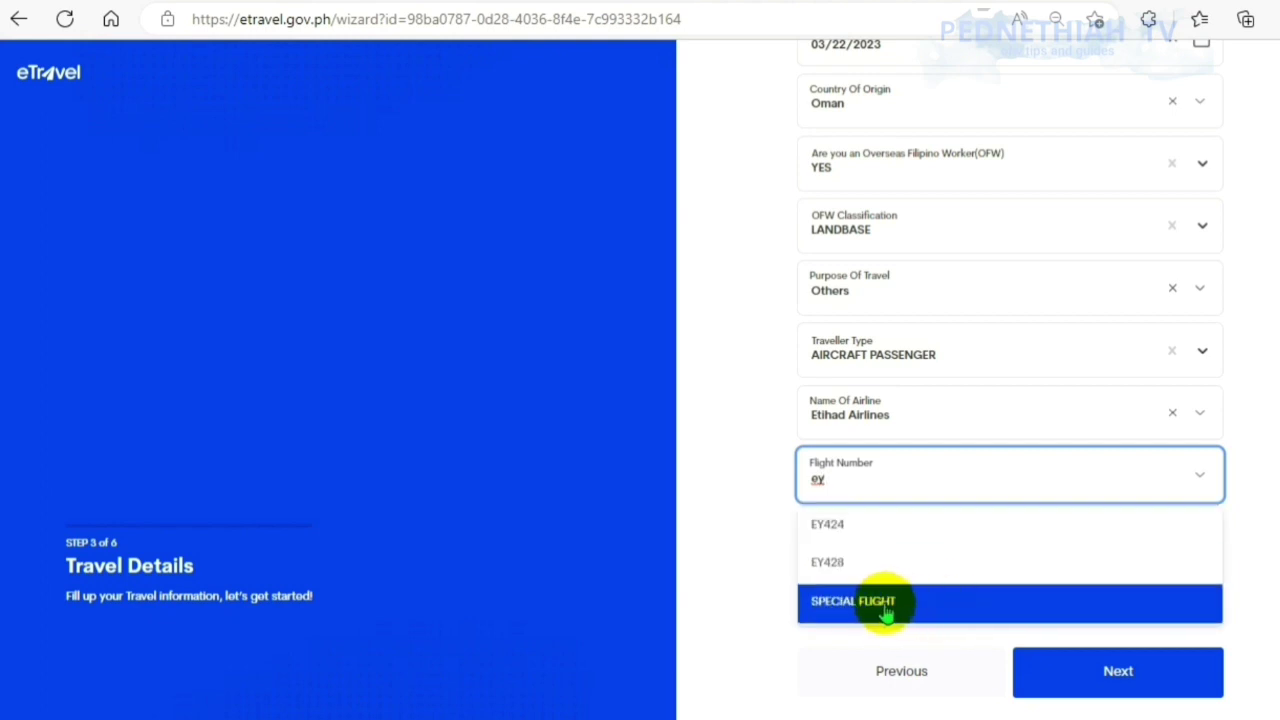
click(849, 564)
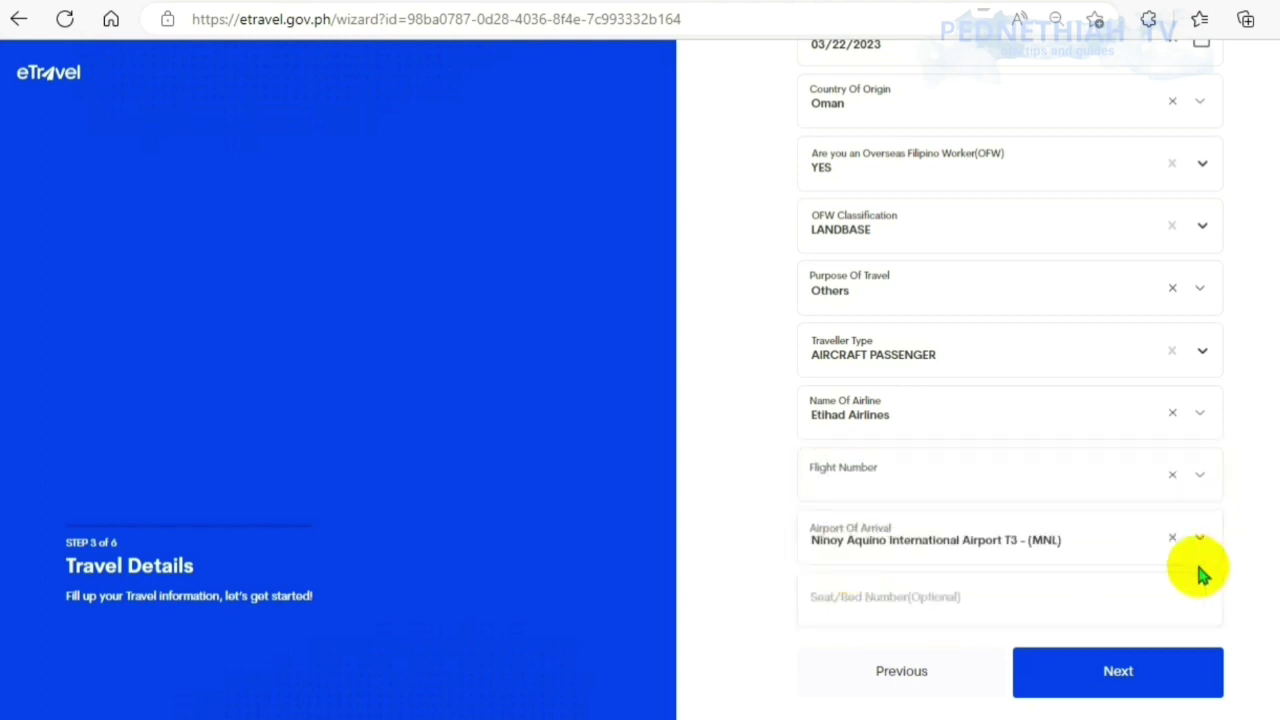
click(1200, 536)
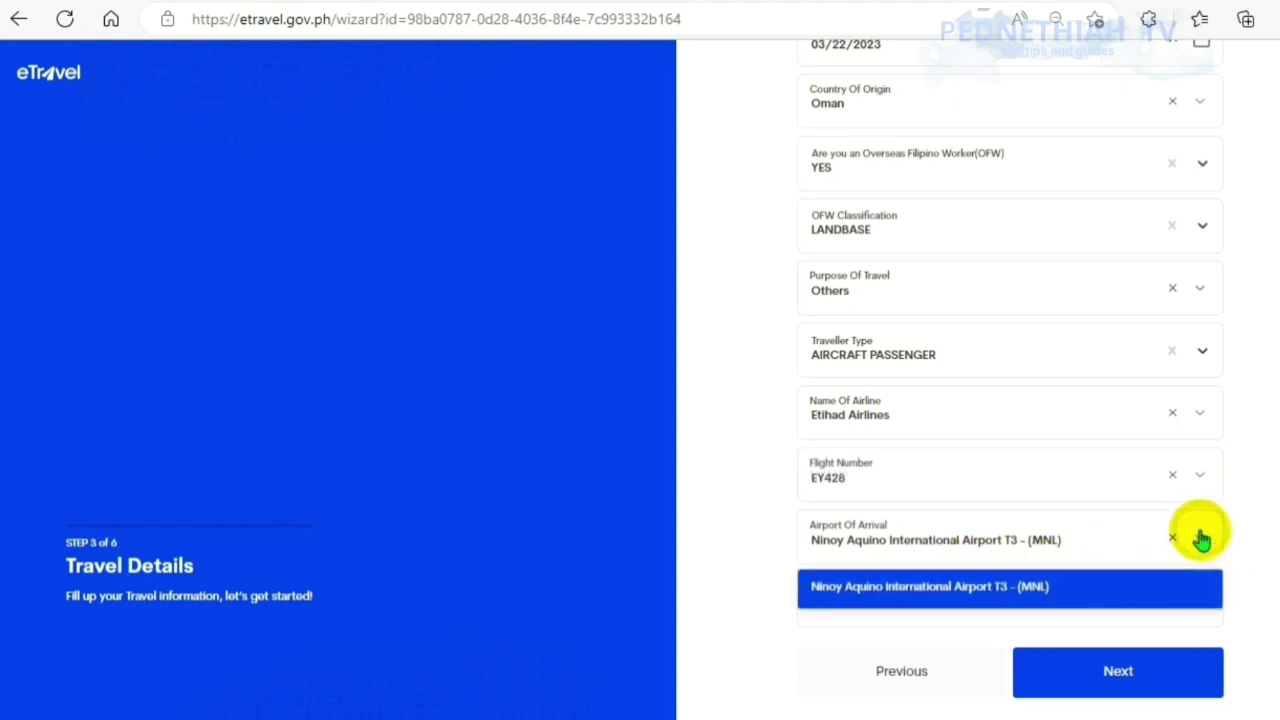
click(993, 592)
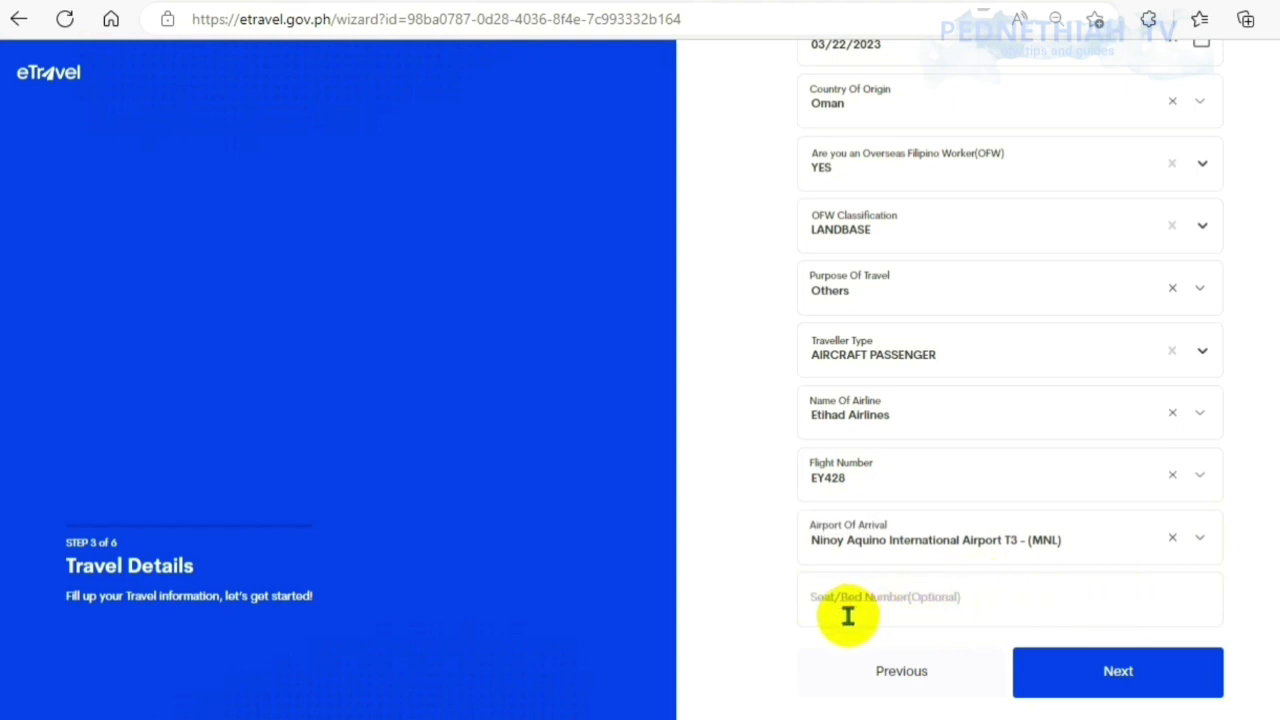
click(1126, 686)
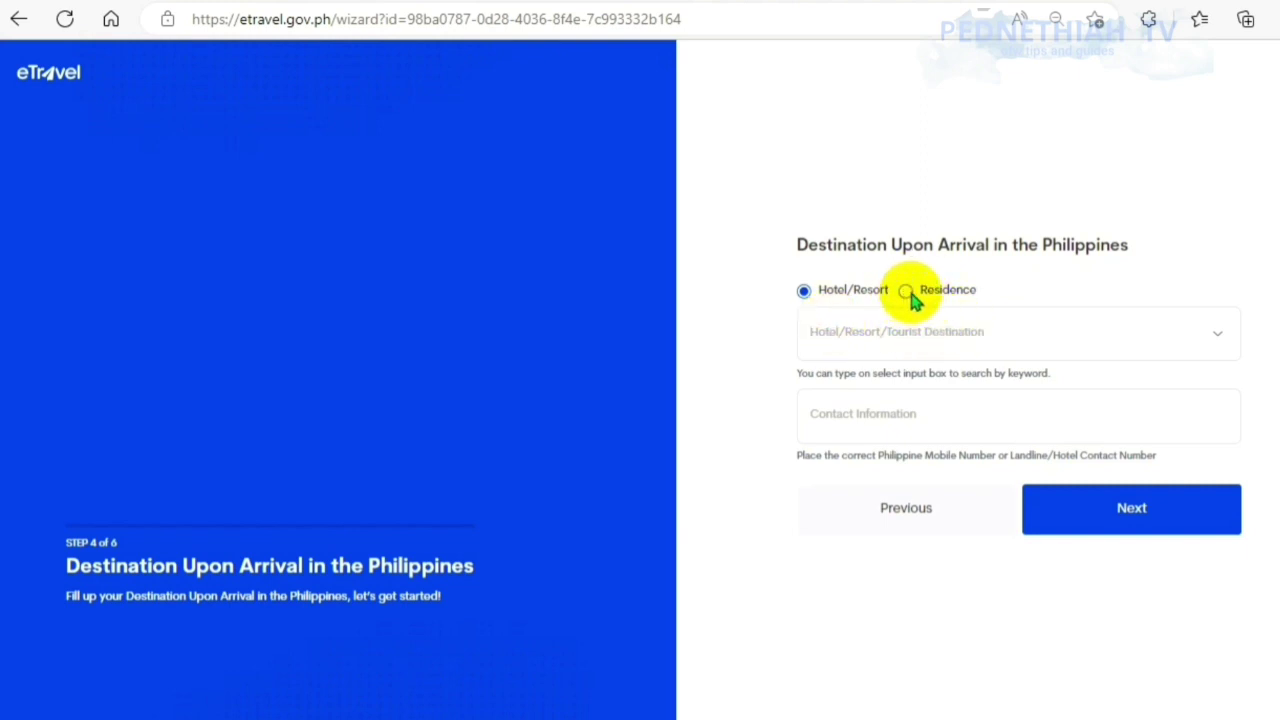
Step: Choose Residence as the destination type, in CAVITE, CITY OF DASMARIÑAS
click(908, 292)
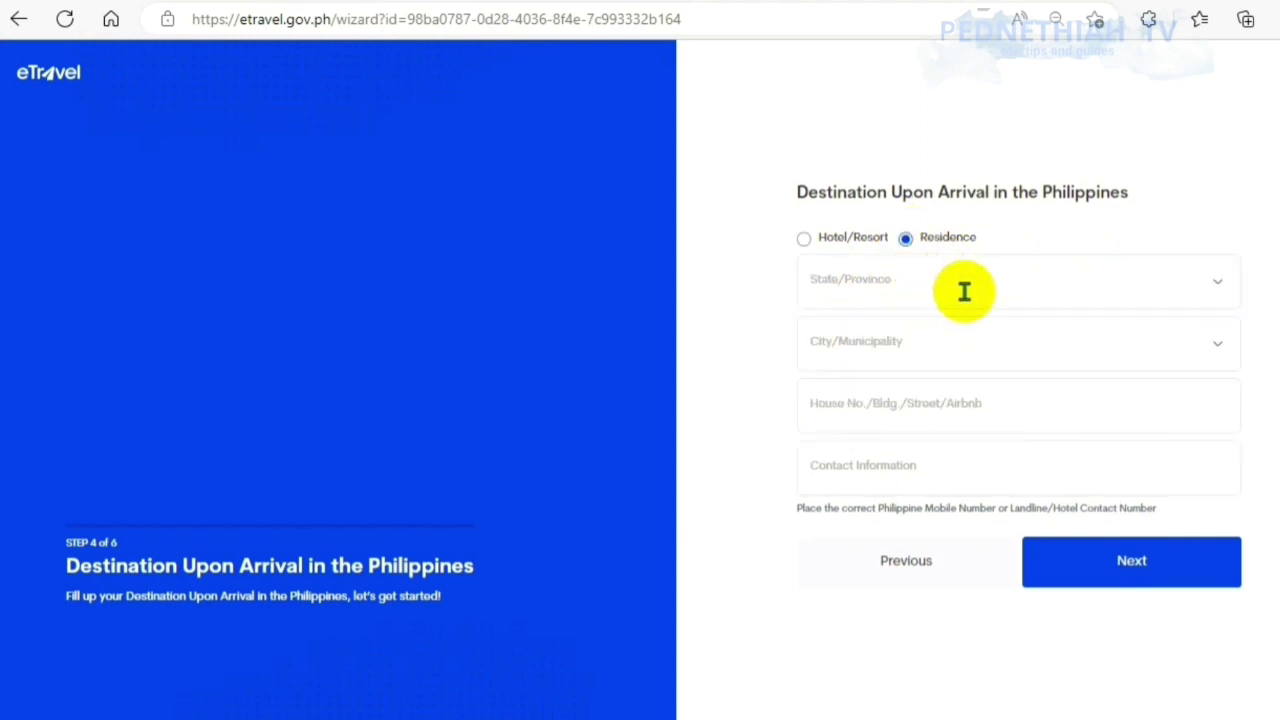
click(1219, 283)
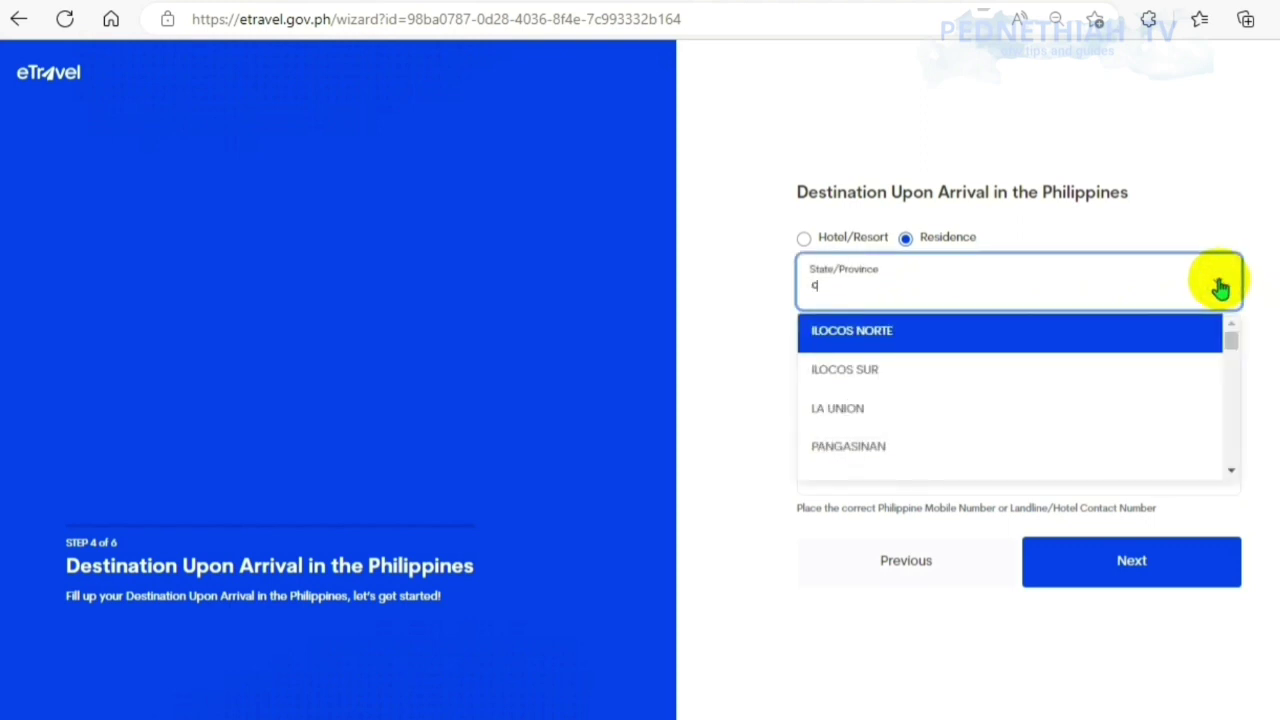
click(885, 447)
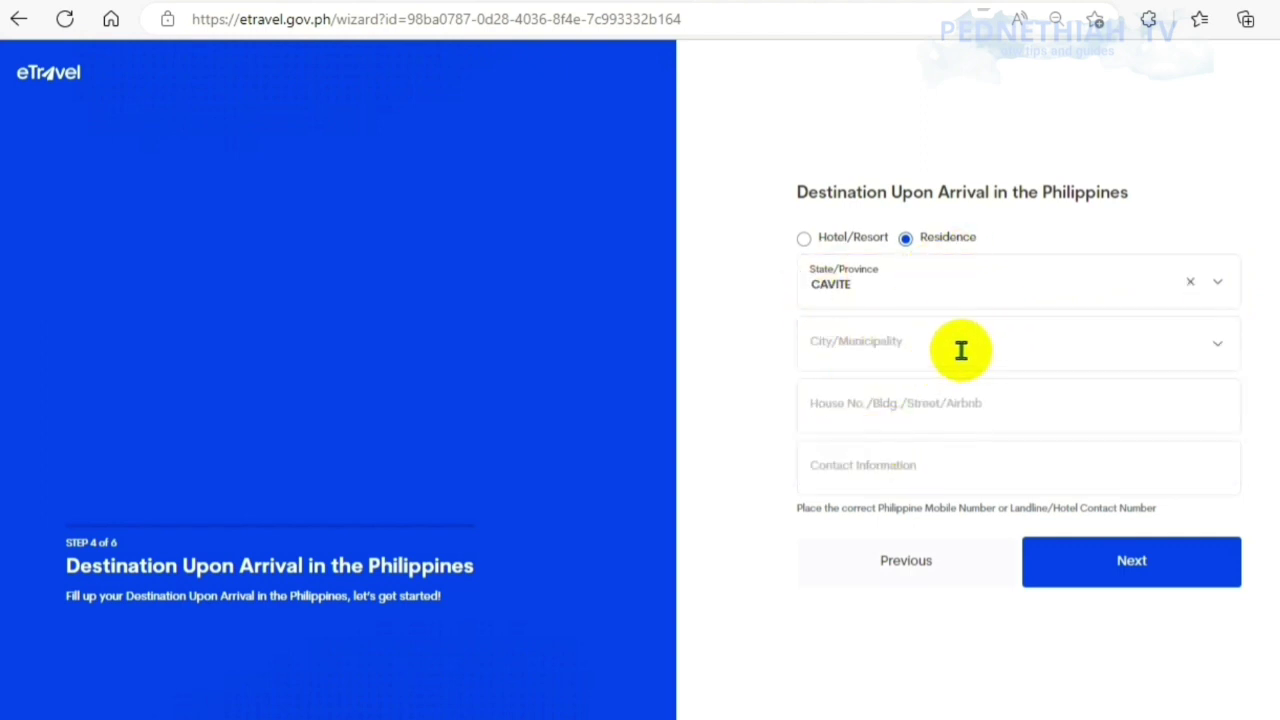
click(1217, 345)
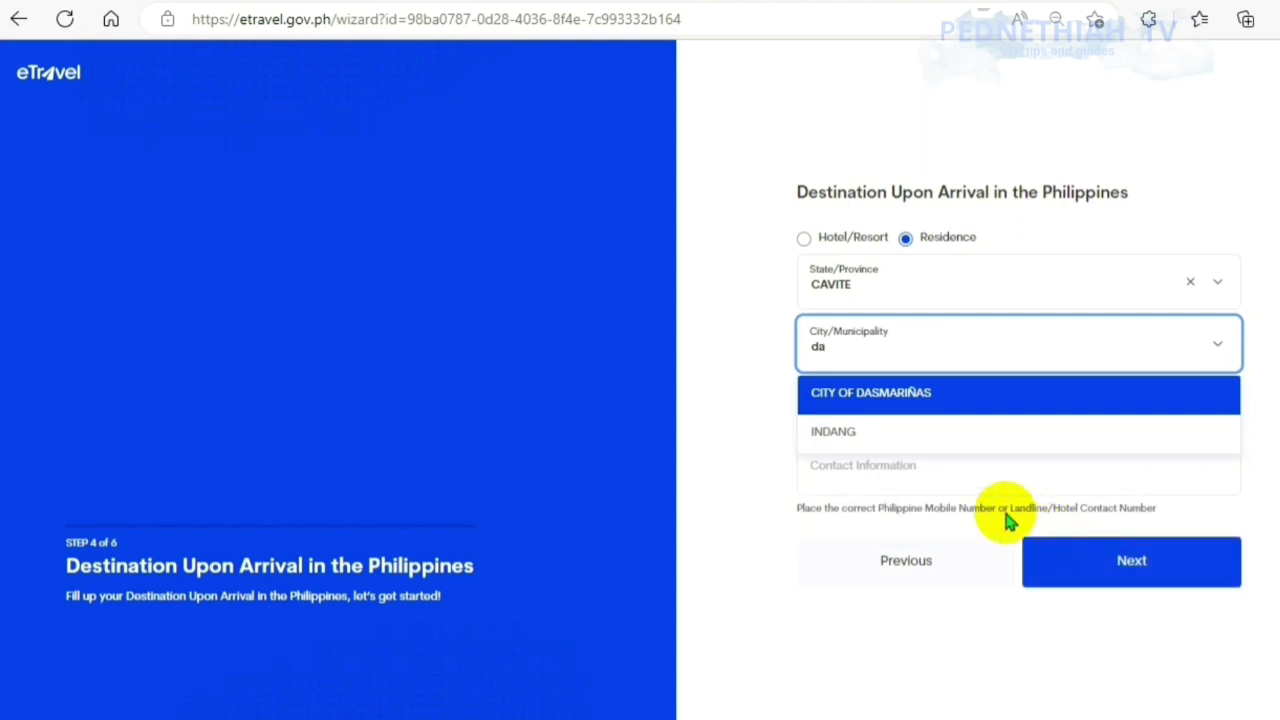
click(877, 392)
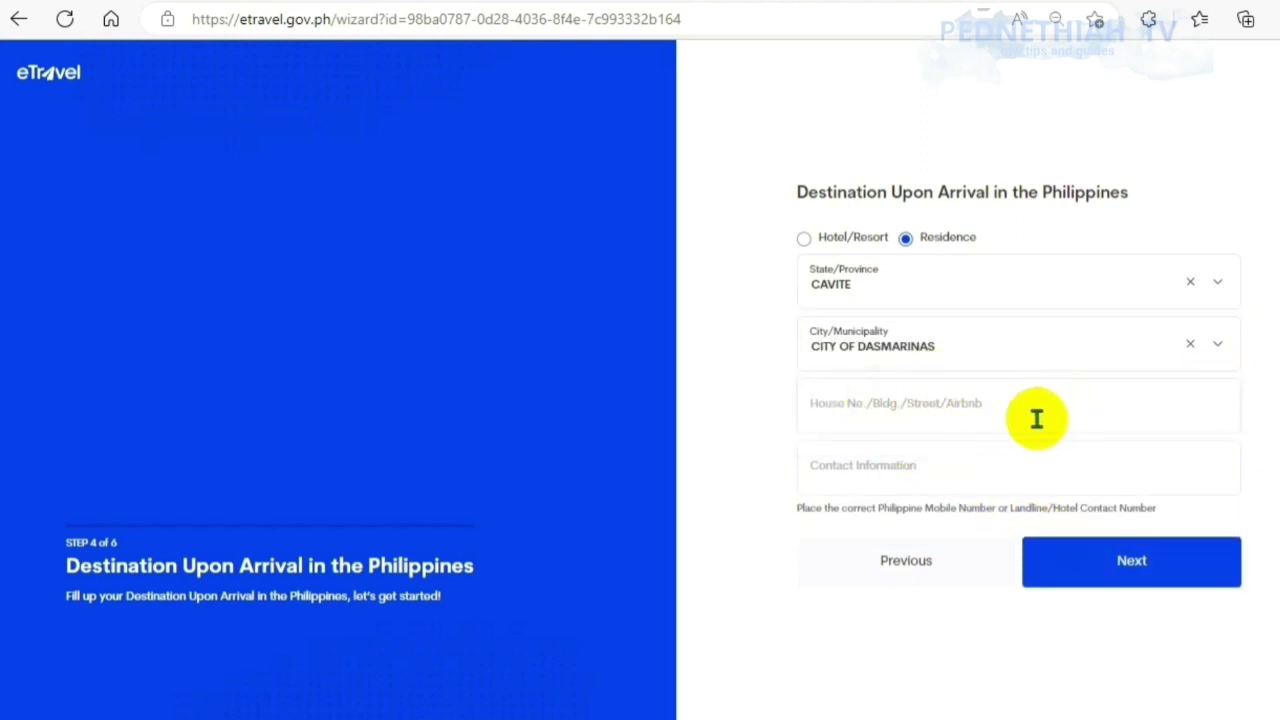
Step: Enter the house and street address and the Philippine contact number, then submit the destination
click(919, 412)
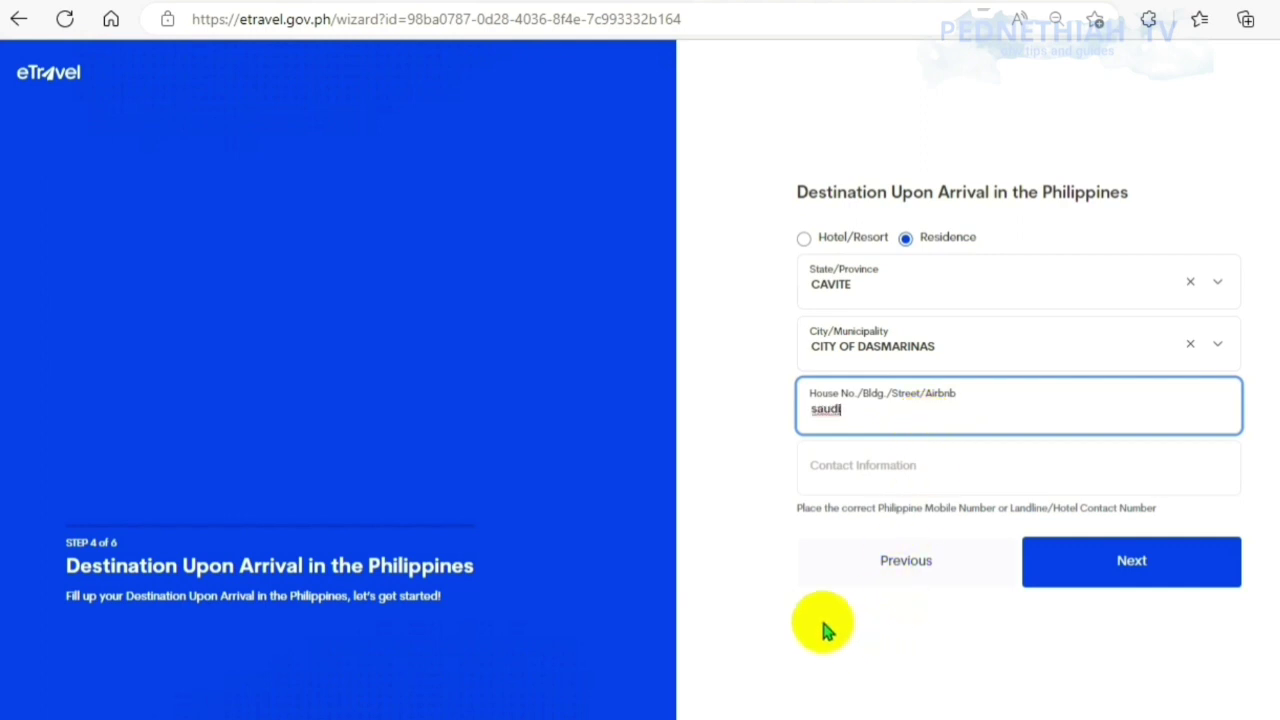
click(806, 463)
click(810, 413)
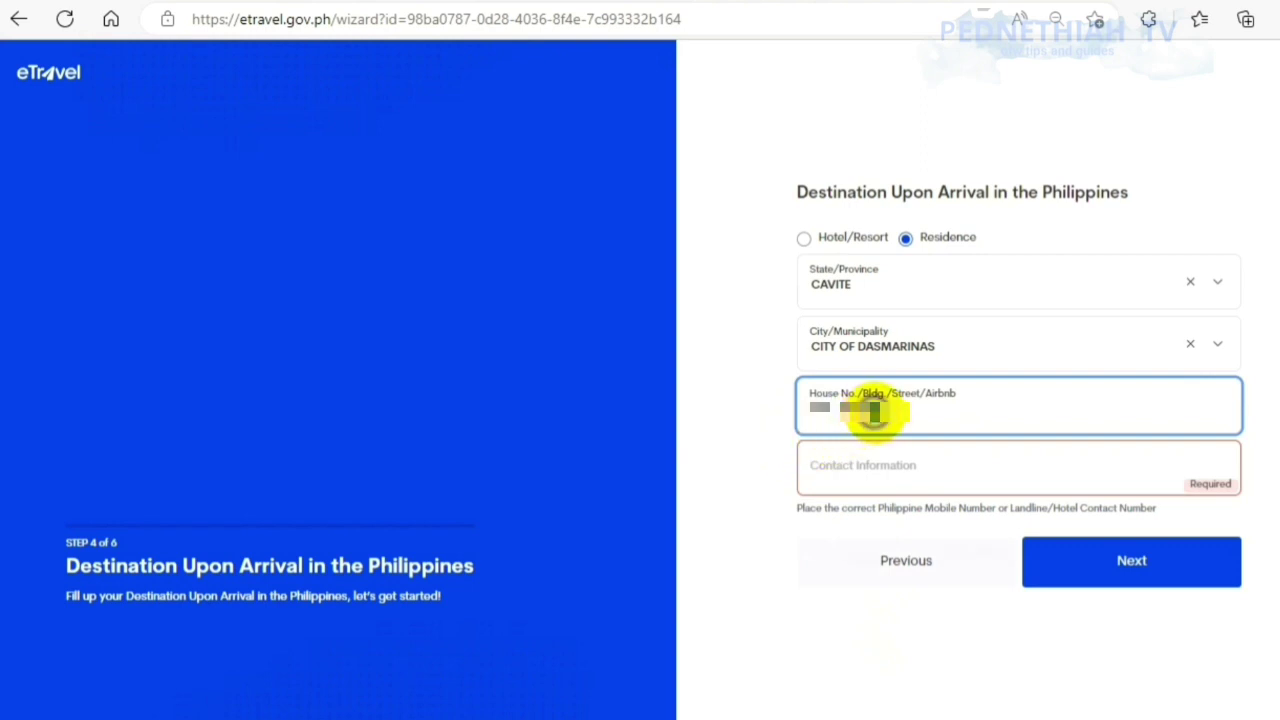
click(880, 407)
click(892, 430)
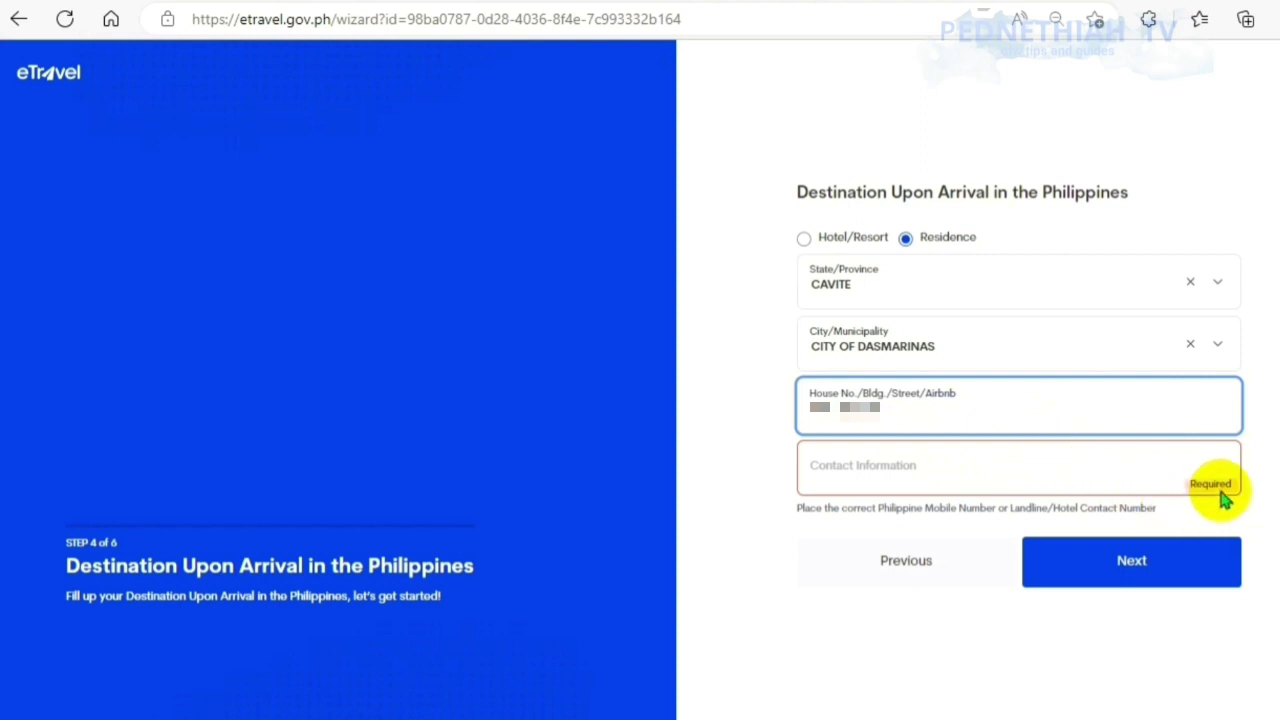
click(863, 474)
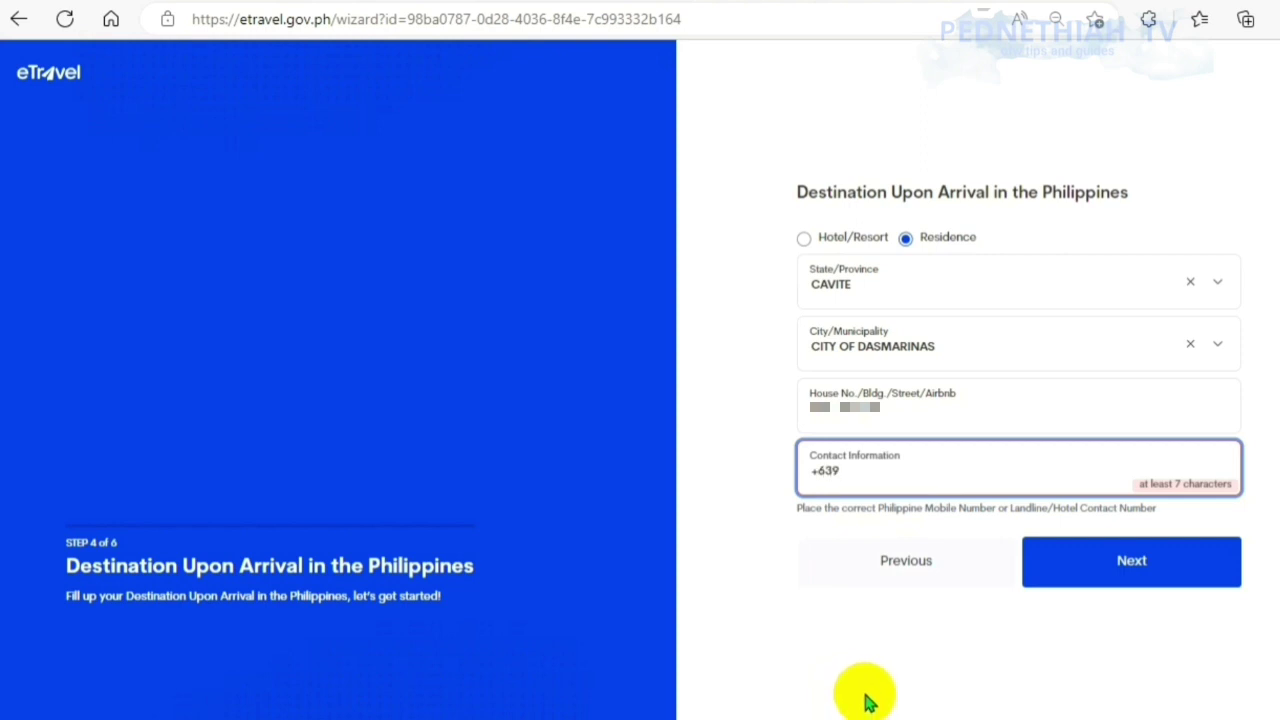
text(186)
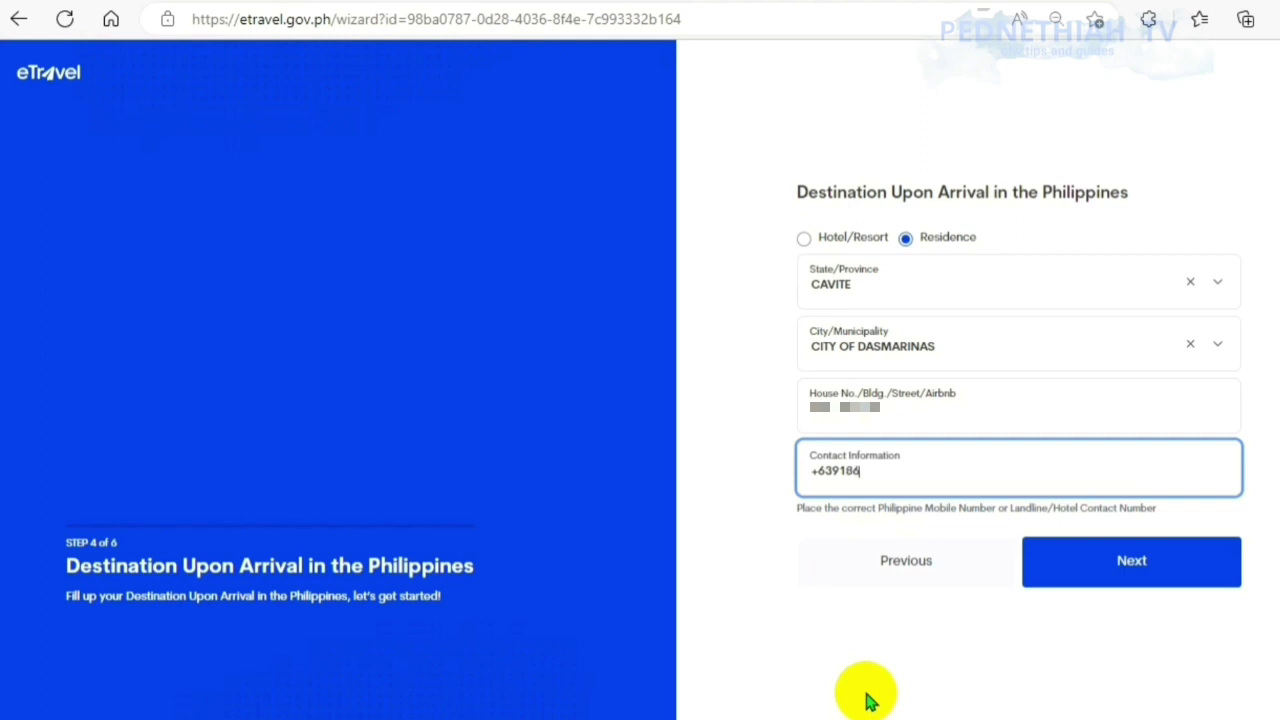
text(5)
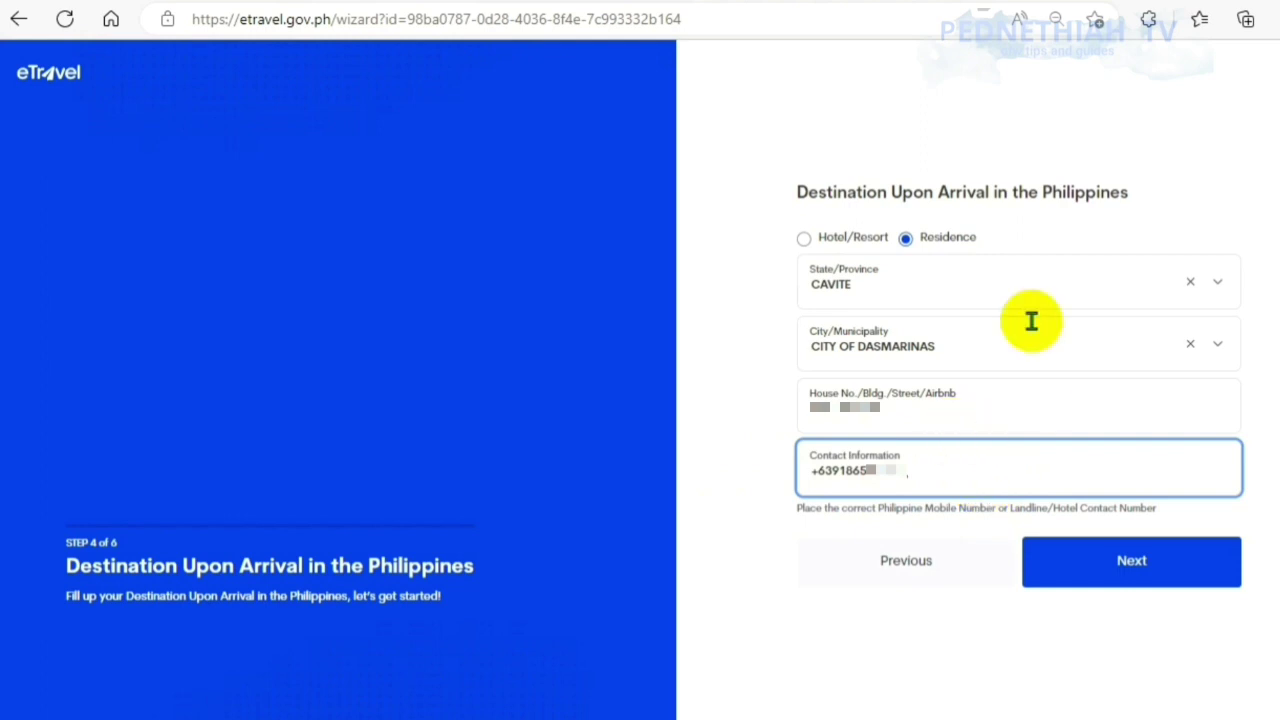
click(1133, 568)
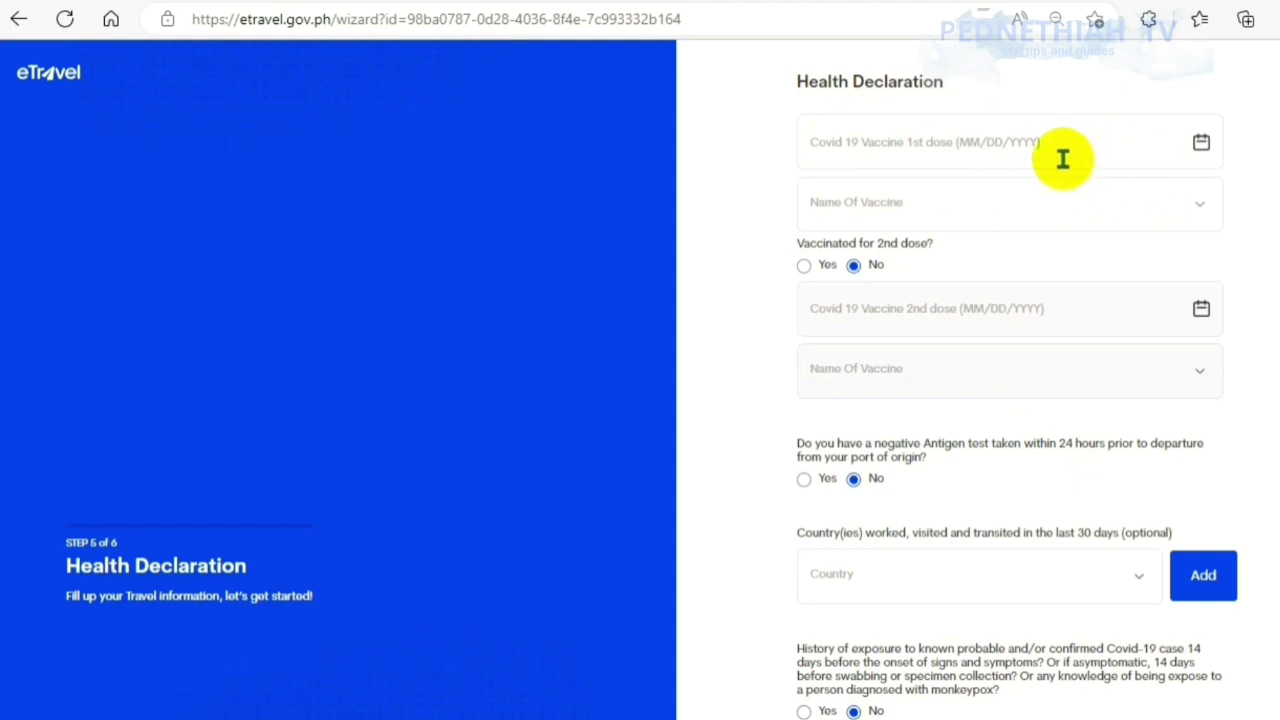
Step: Set the first vaccine dose date to May 19, 2021
click(1203, 145)
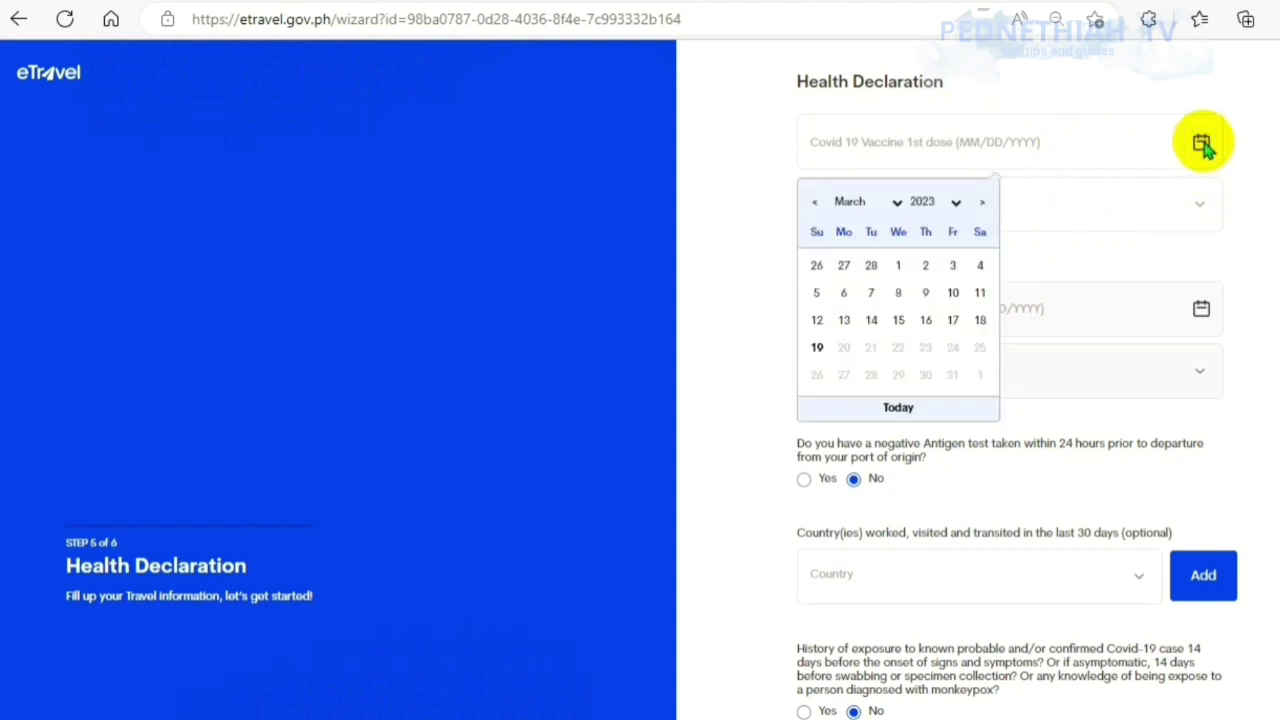
click(955, 203)
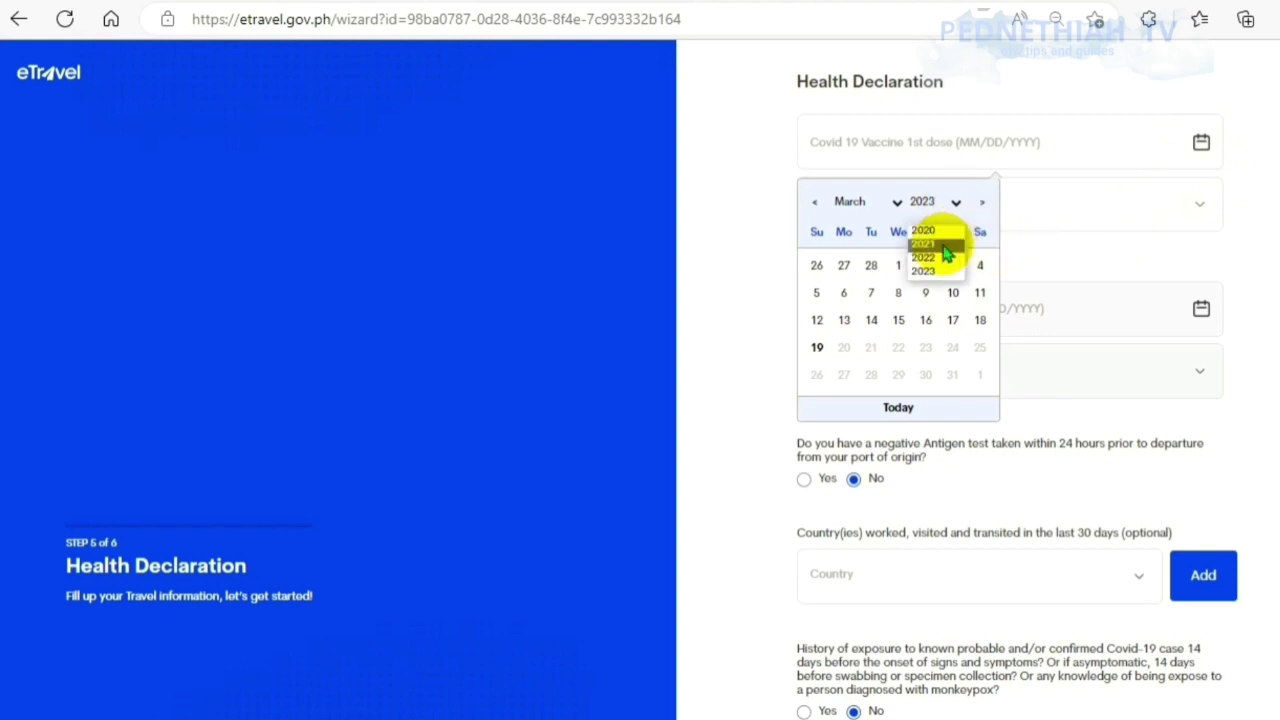
click(940, 232)
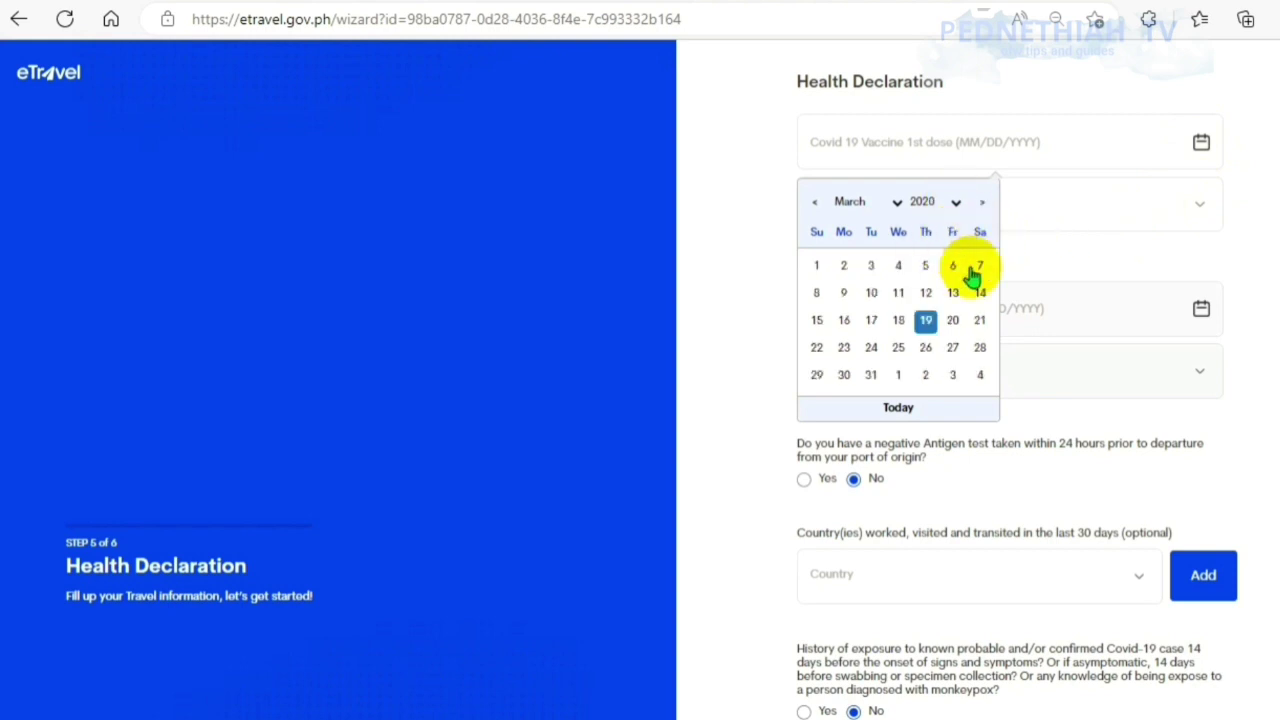
click(956, 205)
click(933, 244)
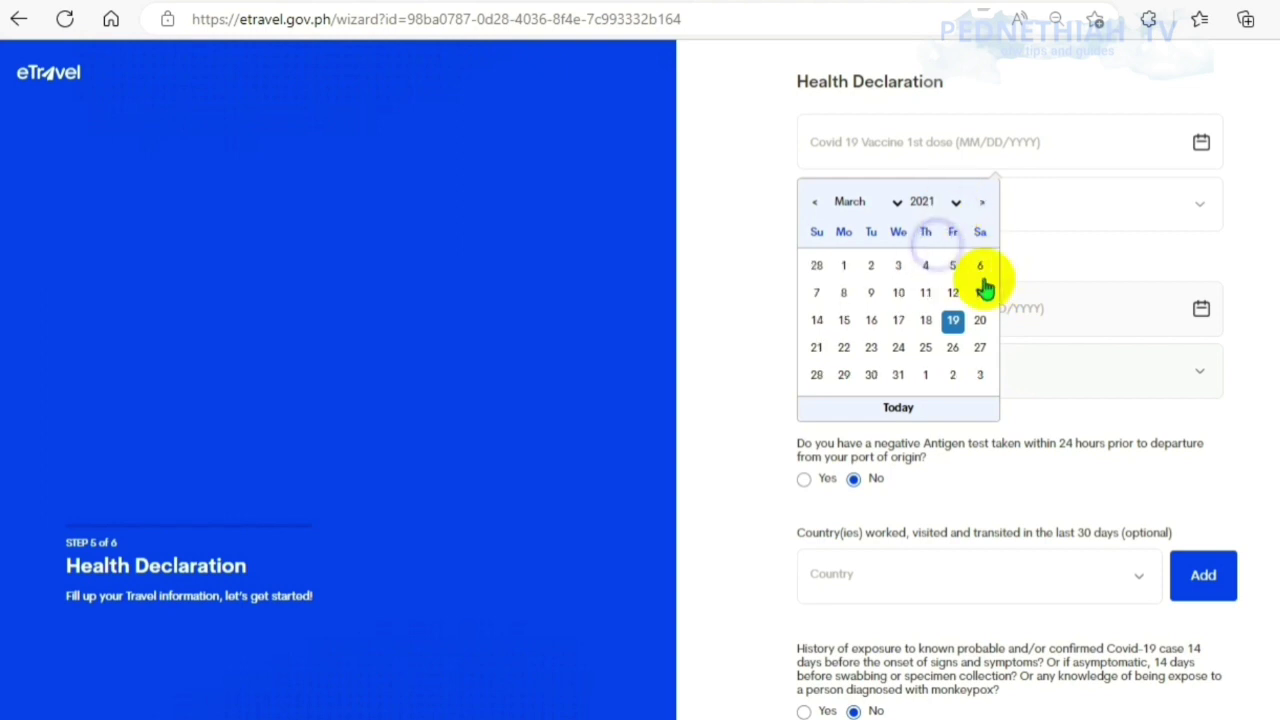
click(896, 202)
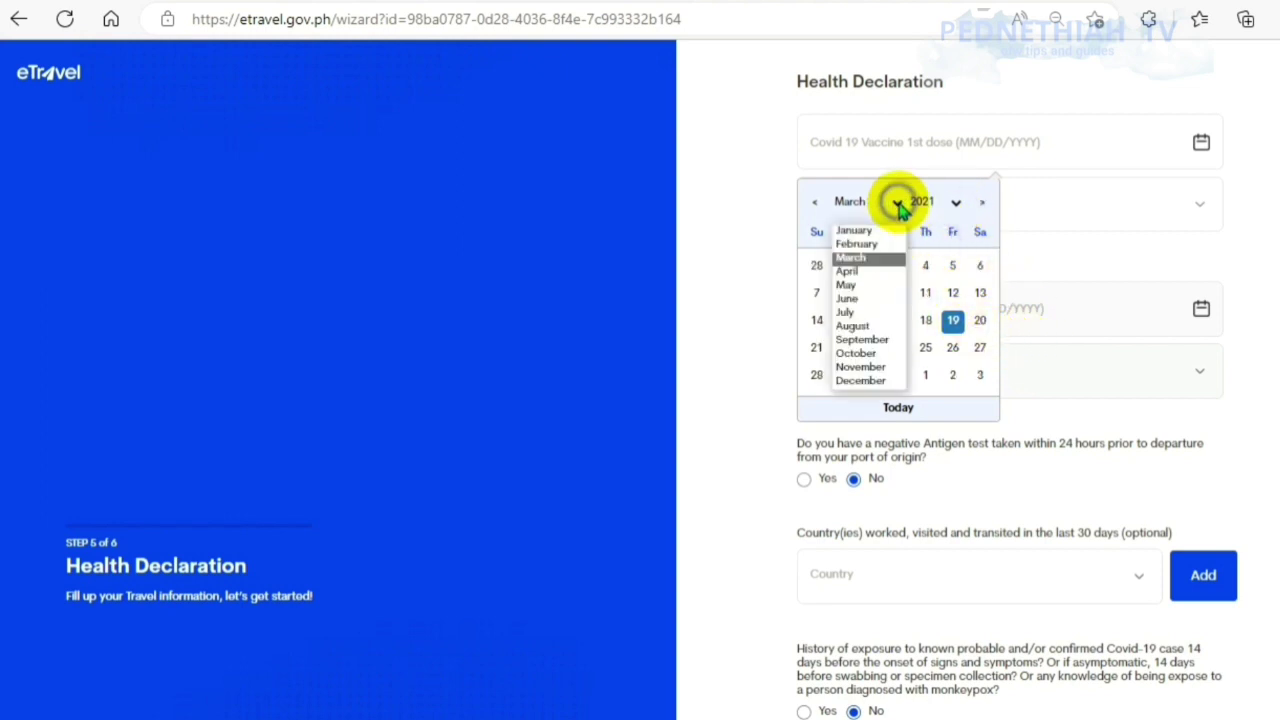
click(880, 286)
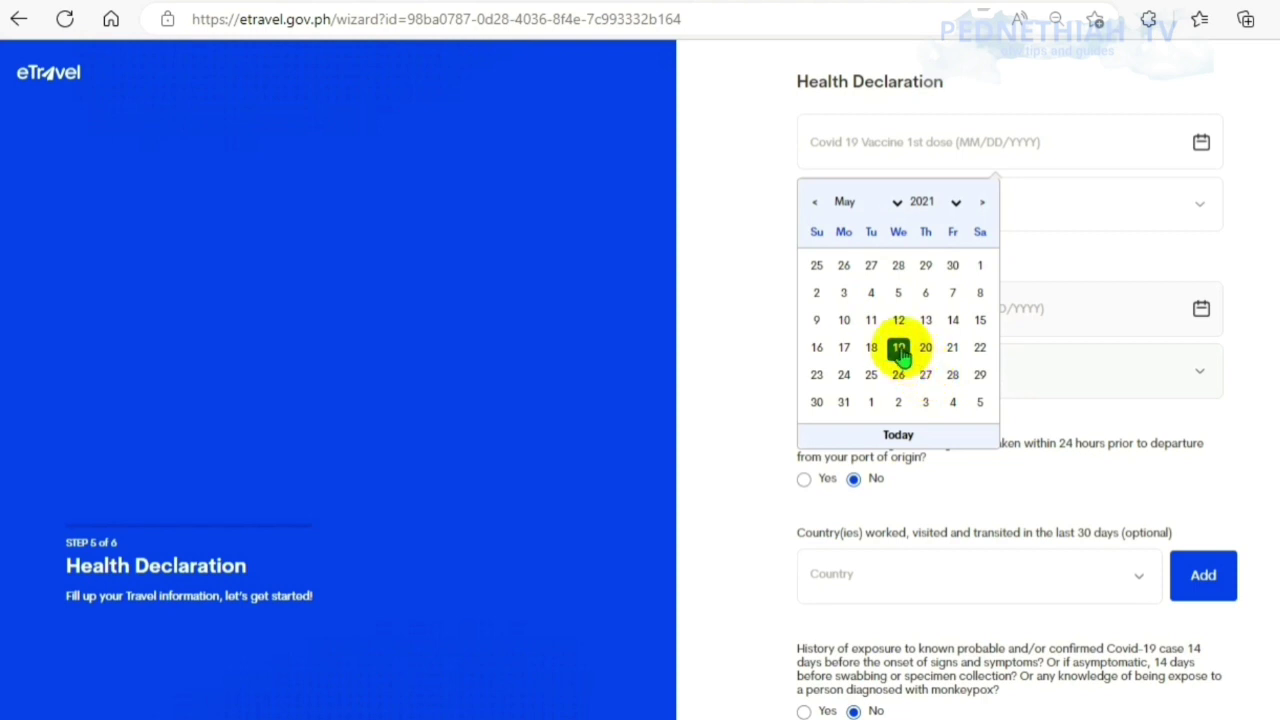
click(899, 349)
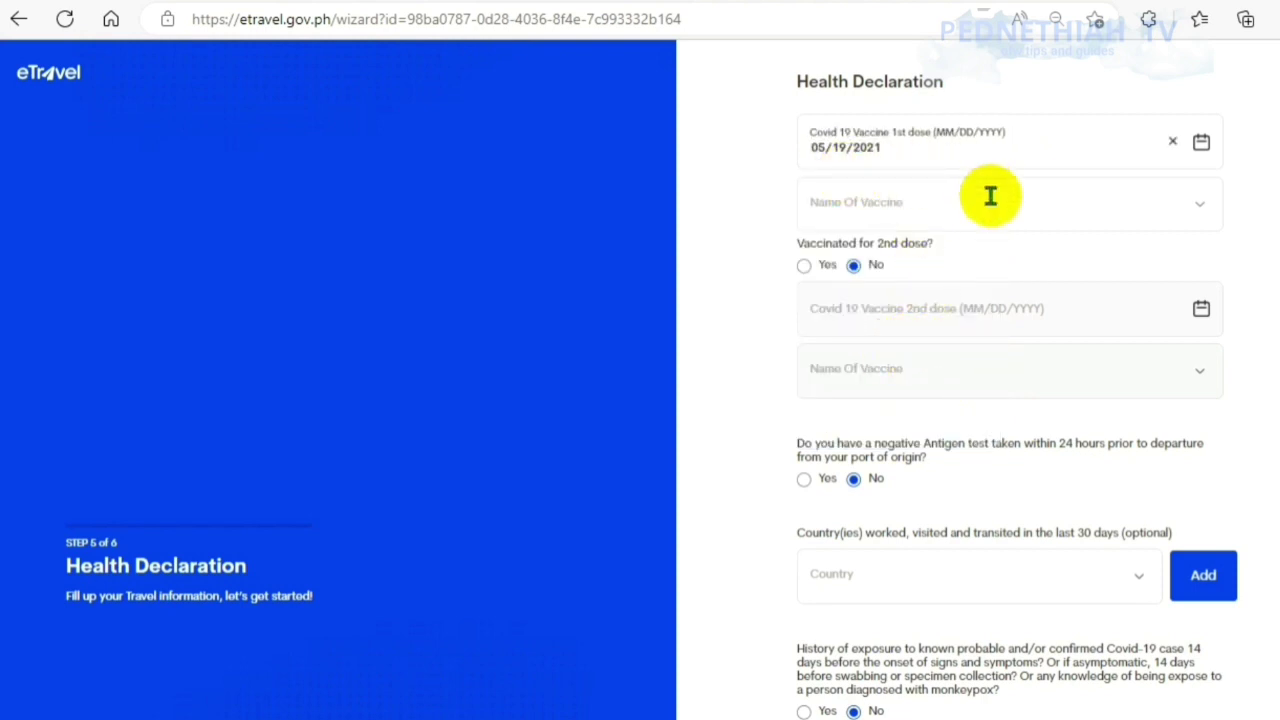
Step: Choose BIONTECH, PFIZER as the first-dose vaccine and answer Yes to a second dose
click(1200, 207)
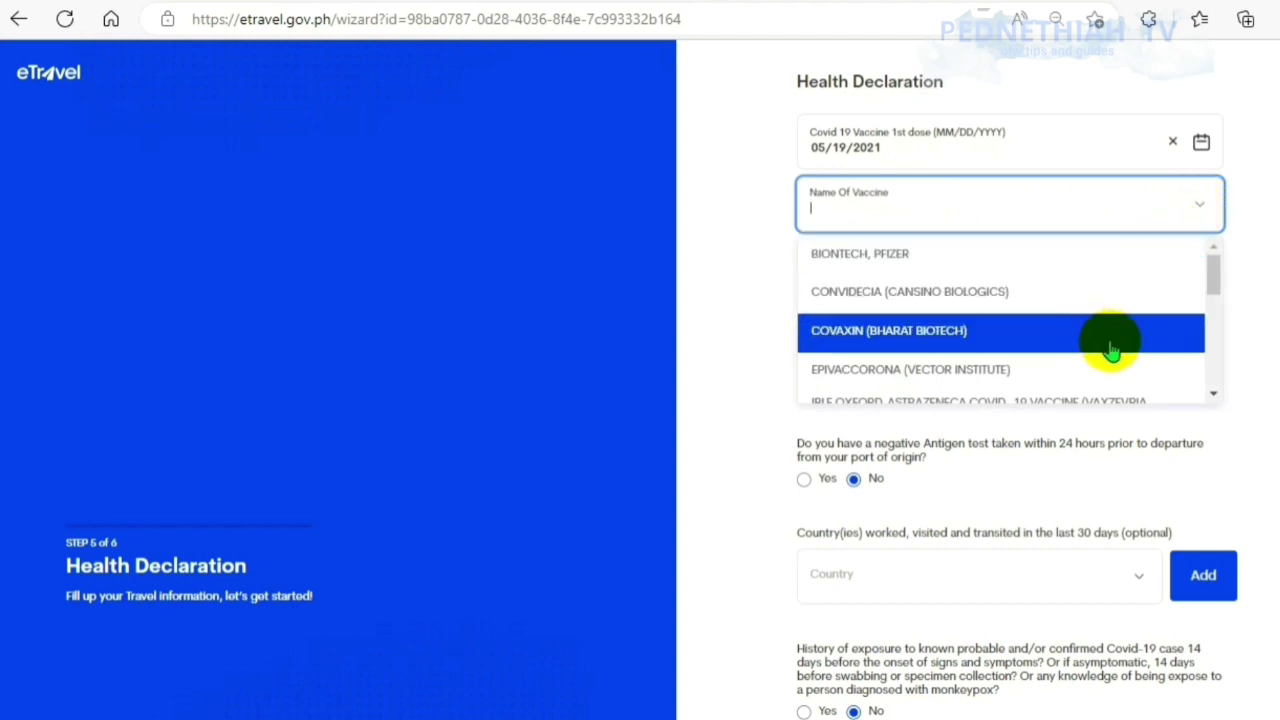
mouse_move(1214, 288)
mouse_down()
mouse_move(1213, 403)
mouse_move(1207, 290)
mouse_up()
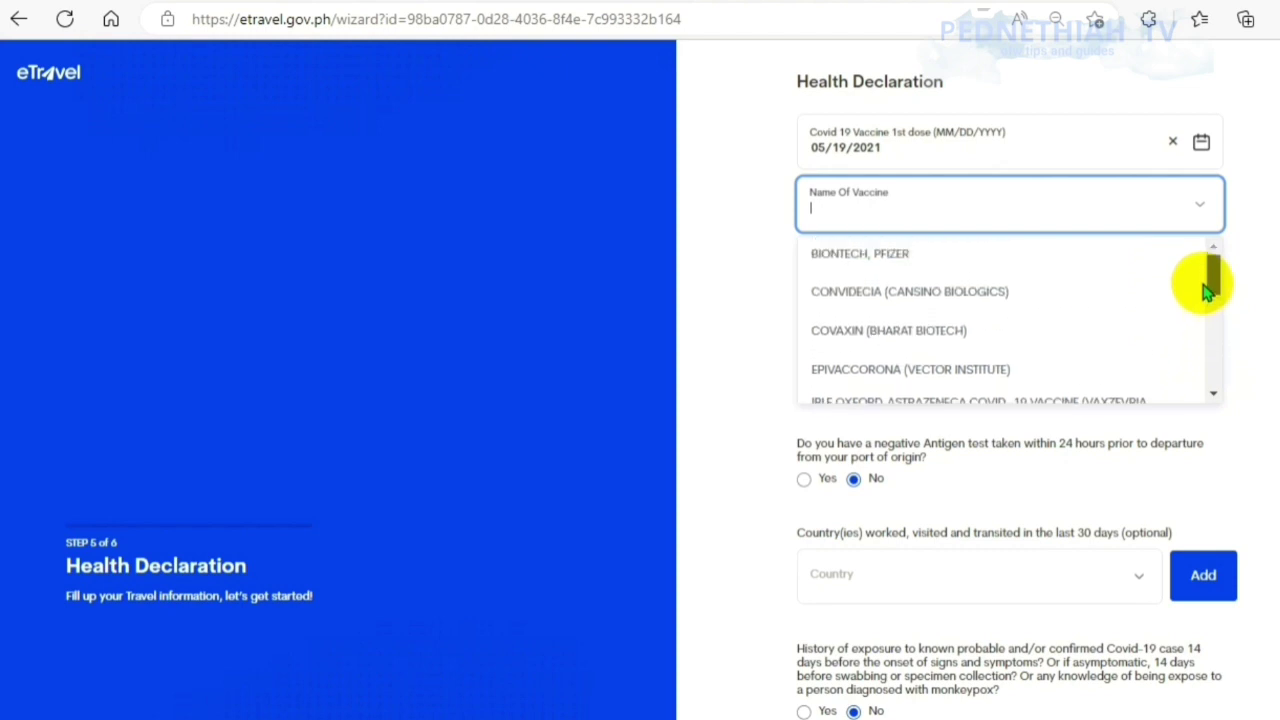
click(931, 253)
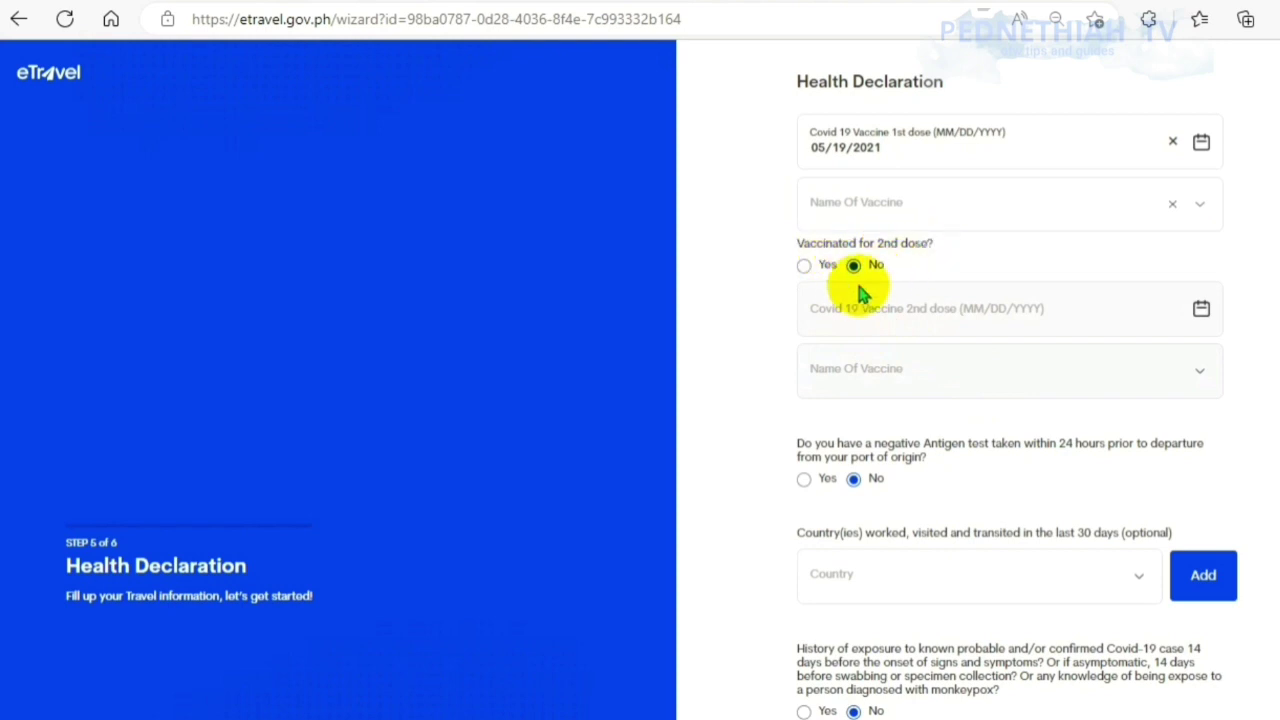
click(805, 266)
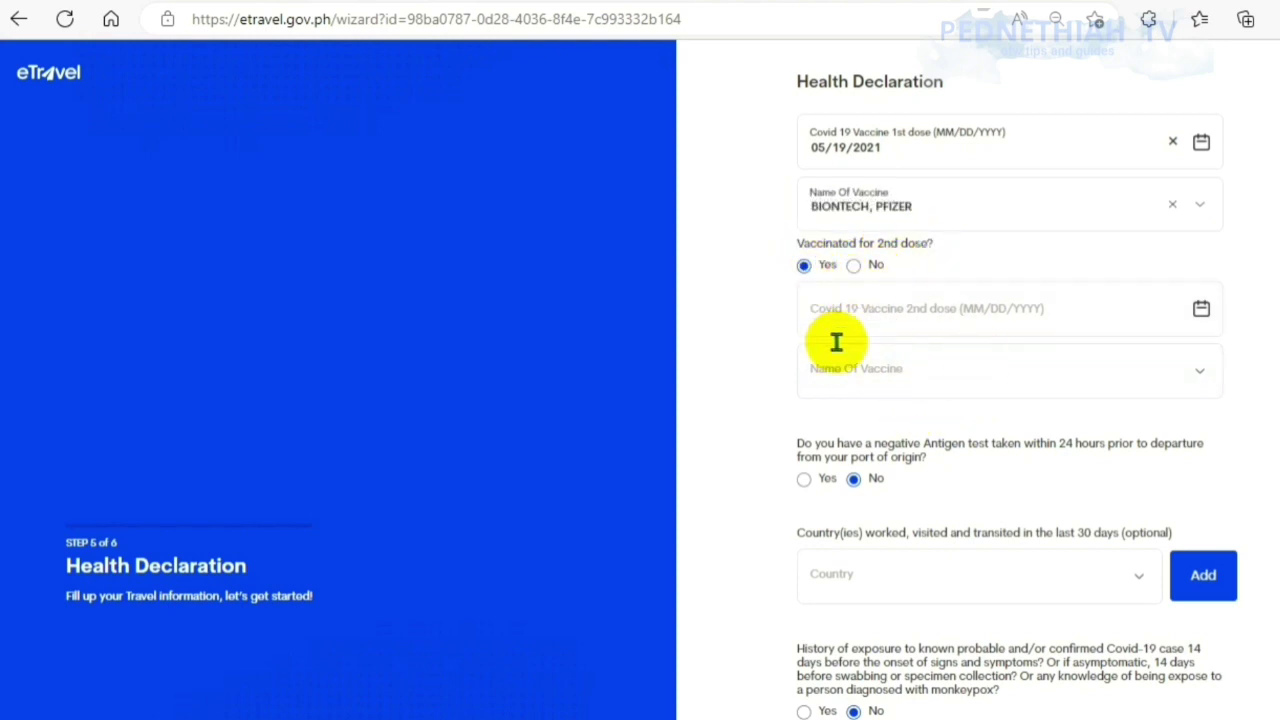
click(1201, 310)
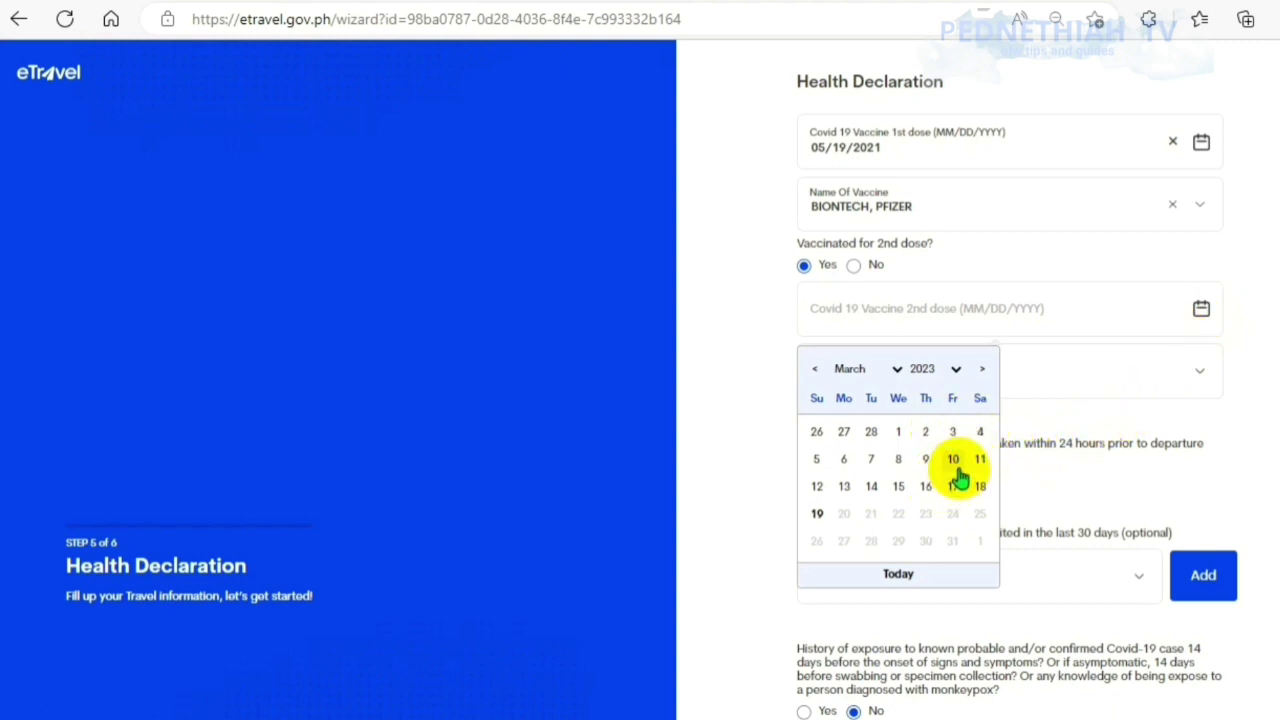
Step: Record the second dose as 03/21/2022 with BIONTECH, PFIZER
click(956, 370)
click(930, 423)
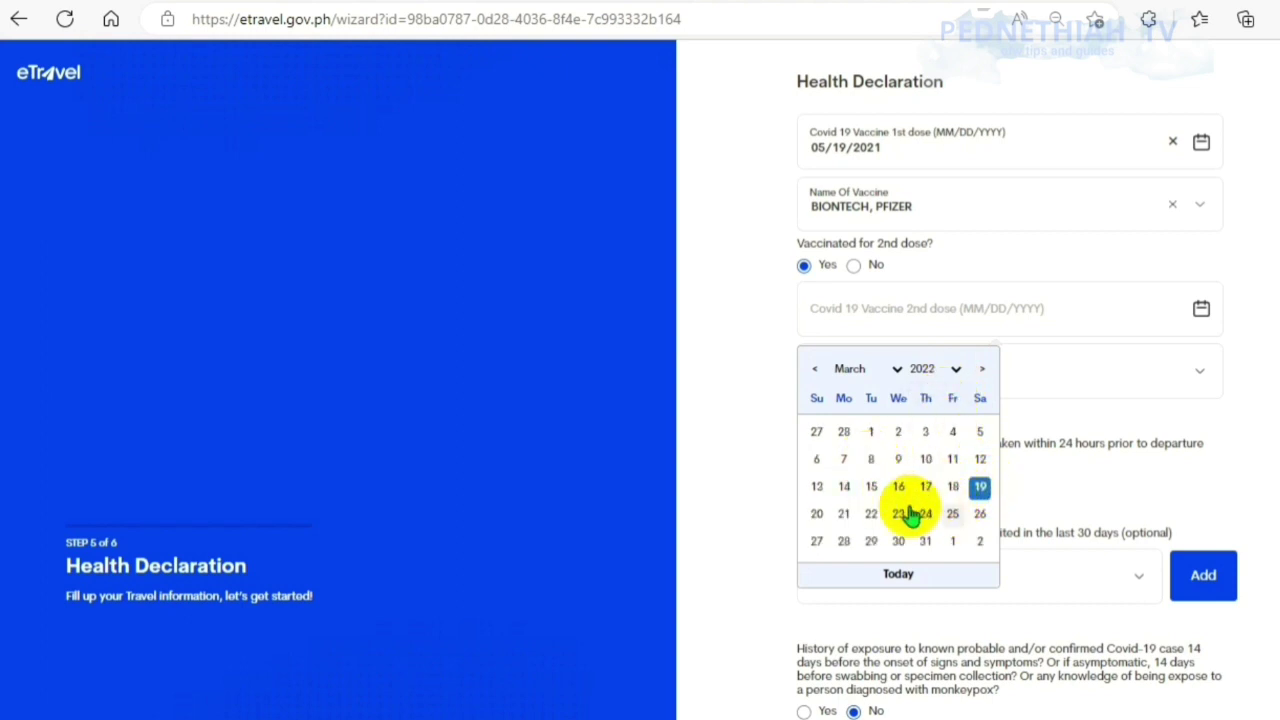
click(843, 513)
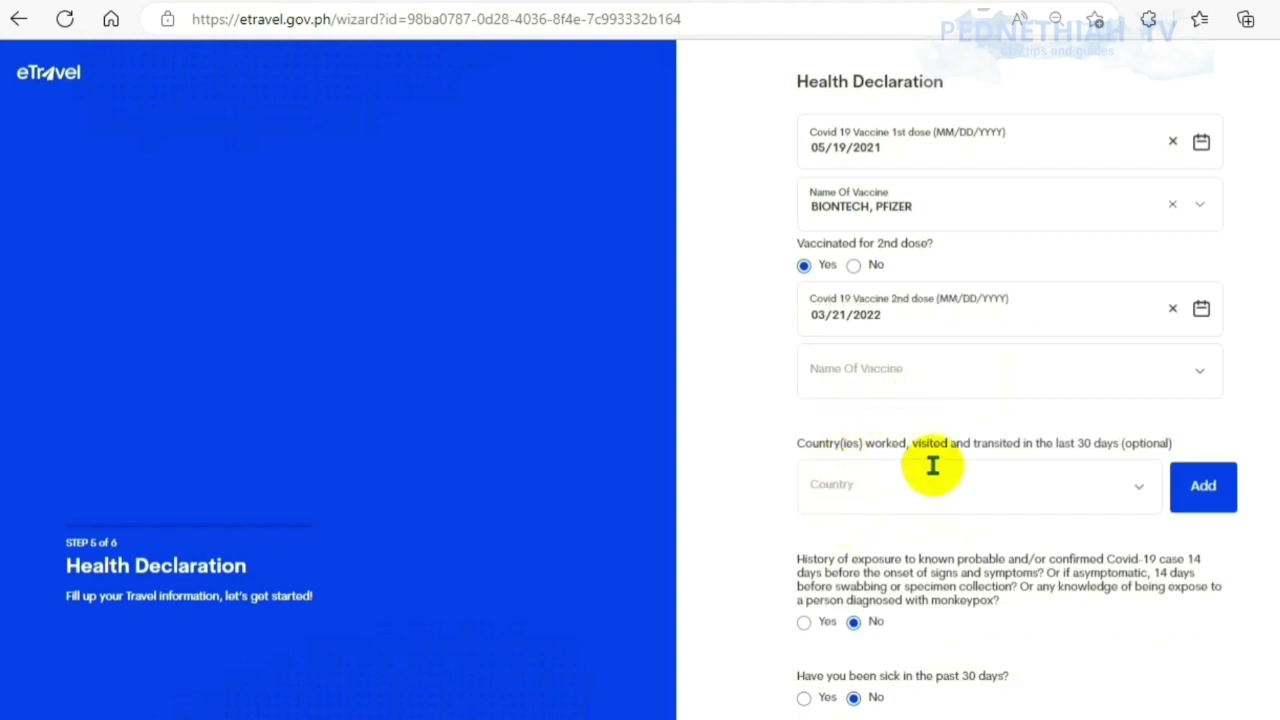
click(1204, 373)
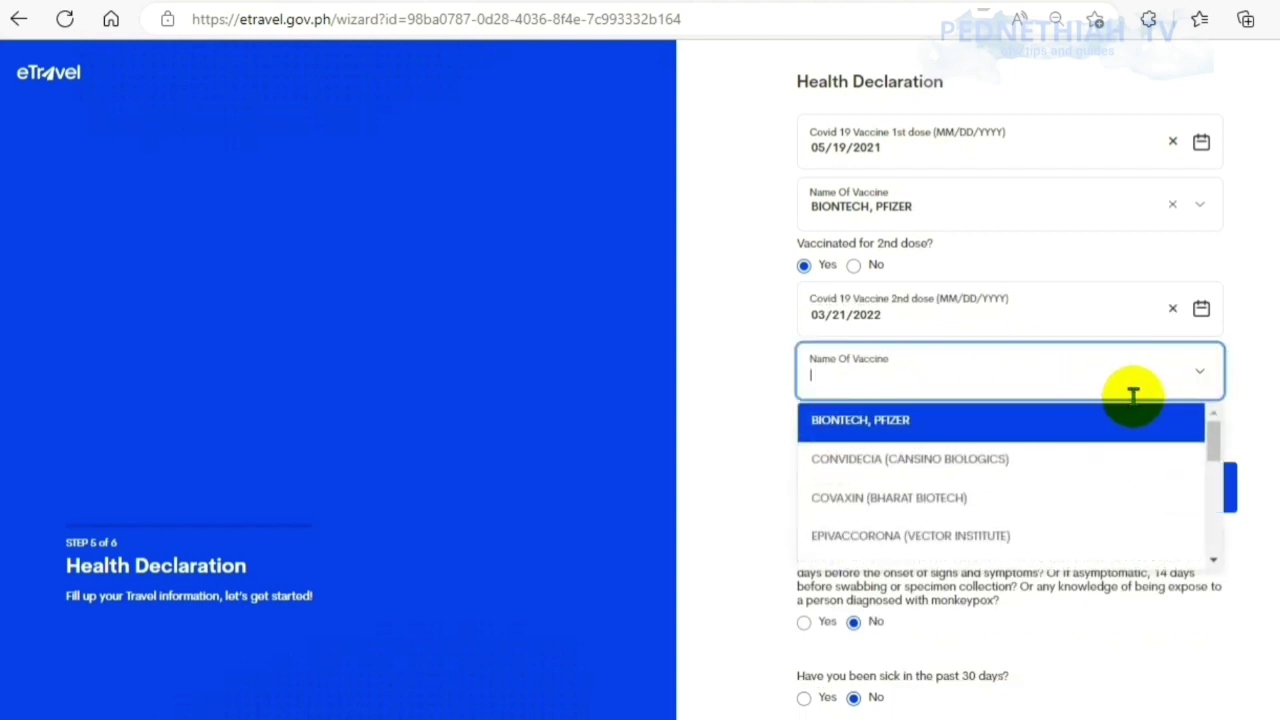
click(829, 422)
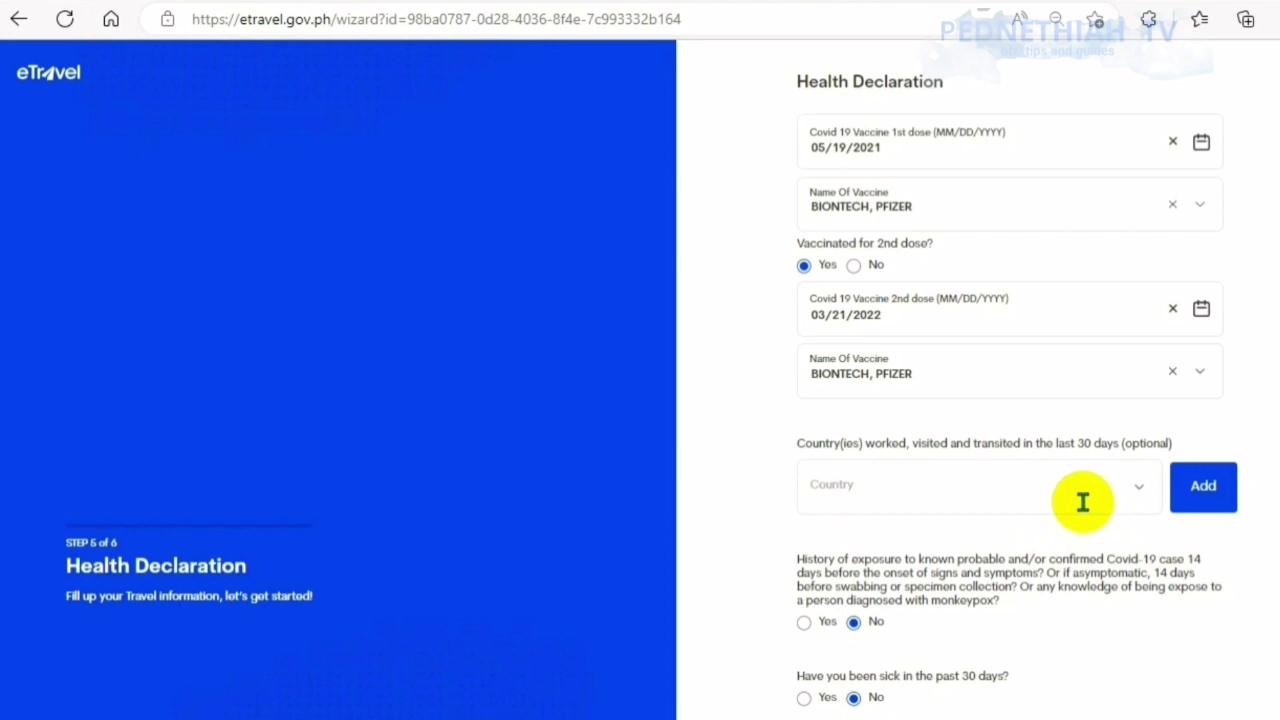
Step: Submit the Health Declaration step to continue to the Summary
scroll(1075, 495, down, 1)
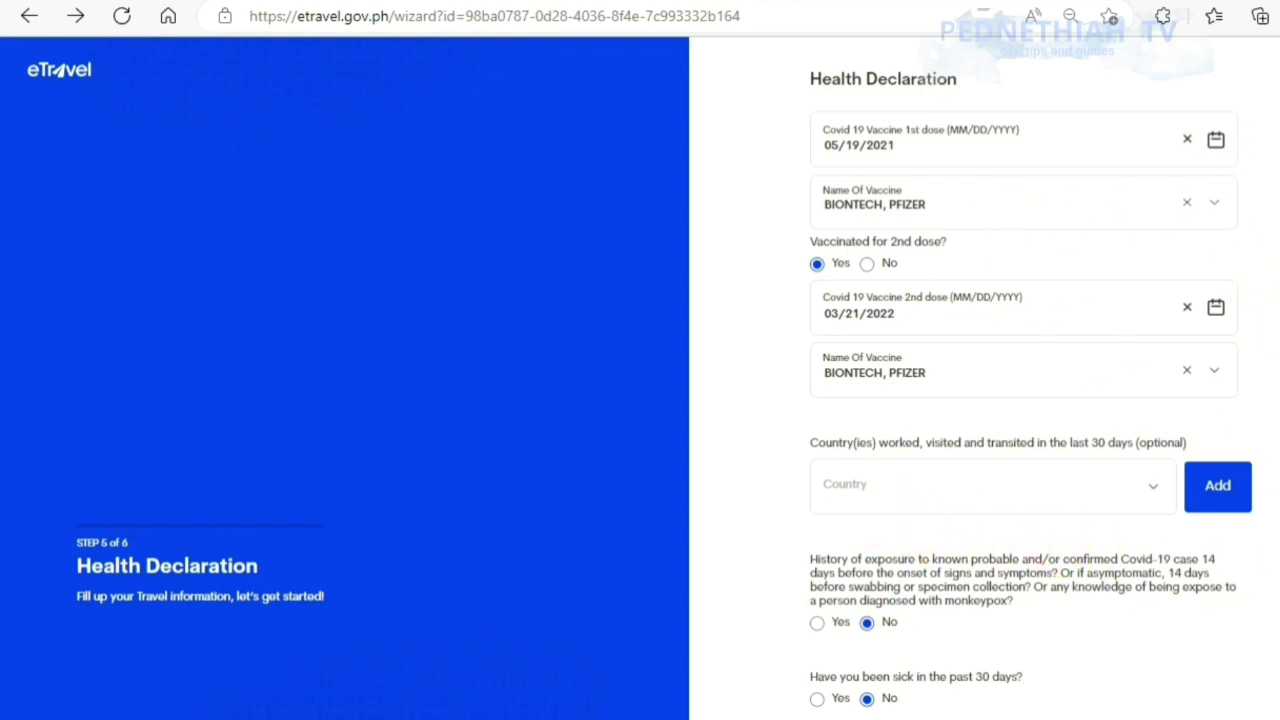
scroll(1030, 380, down, 2)
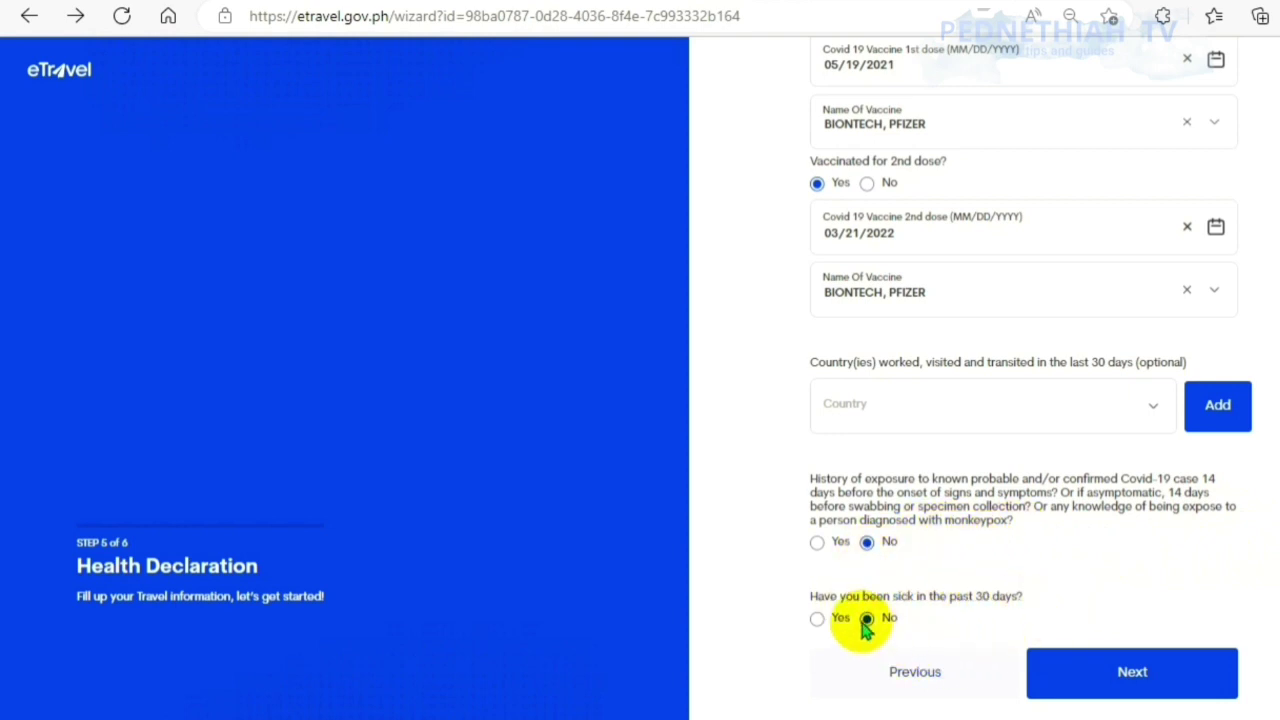
click(1113, 681)
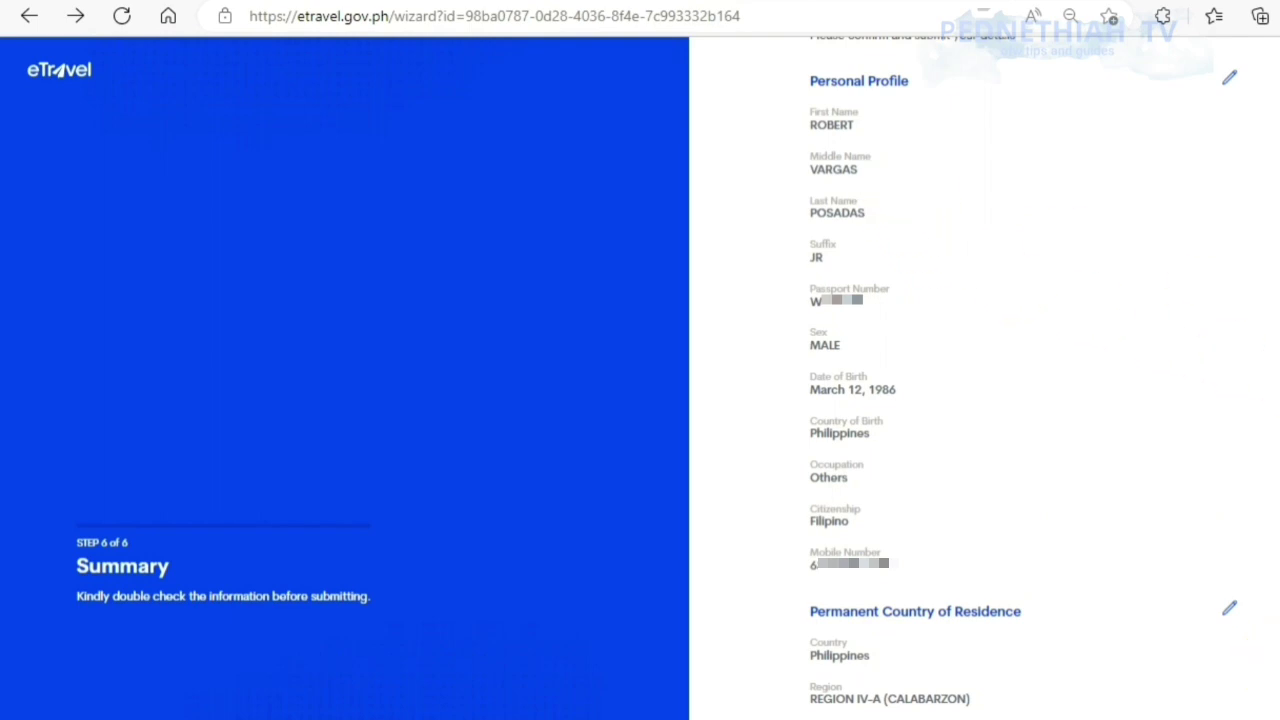
scroll(985, 380, up, 1)
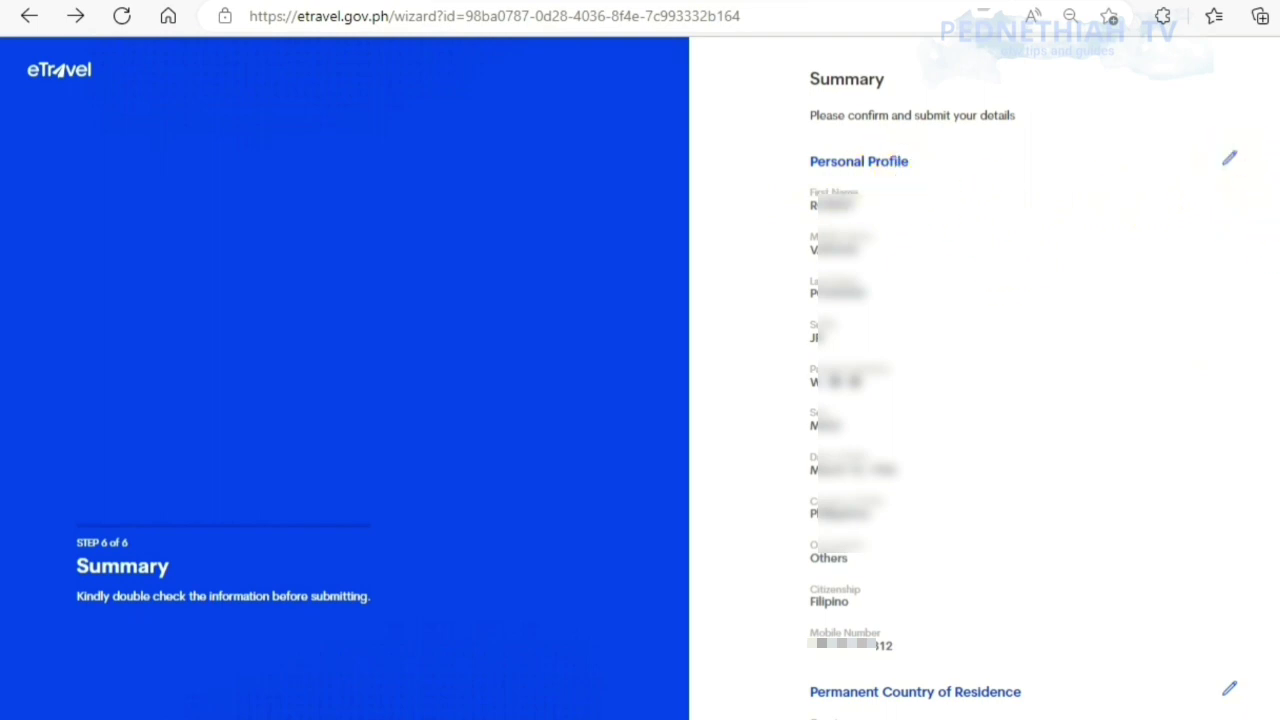
scroll(1022, 380, down, 6)
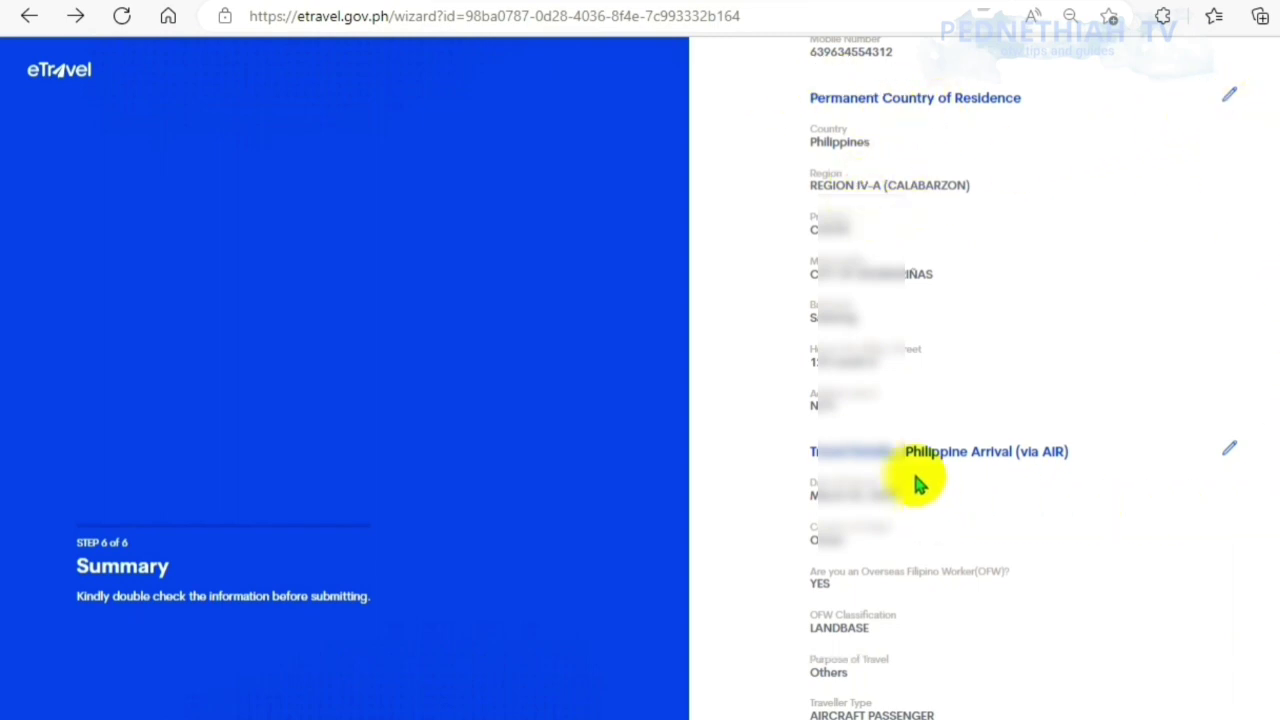
scroll(1024, 400, down, 3)
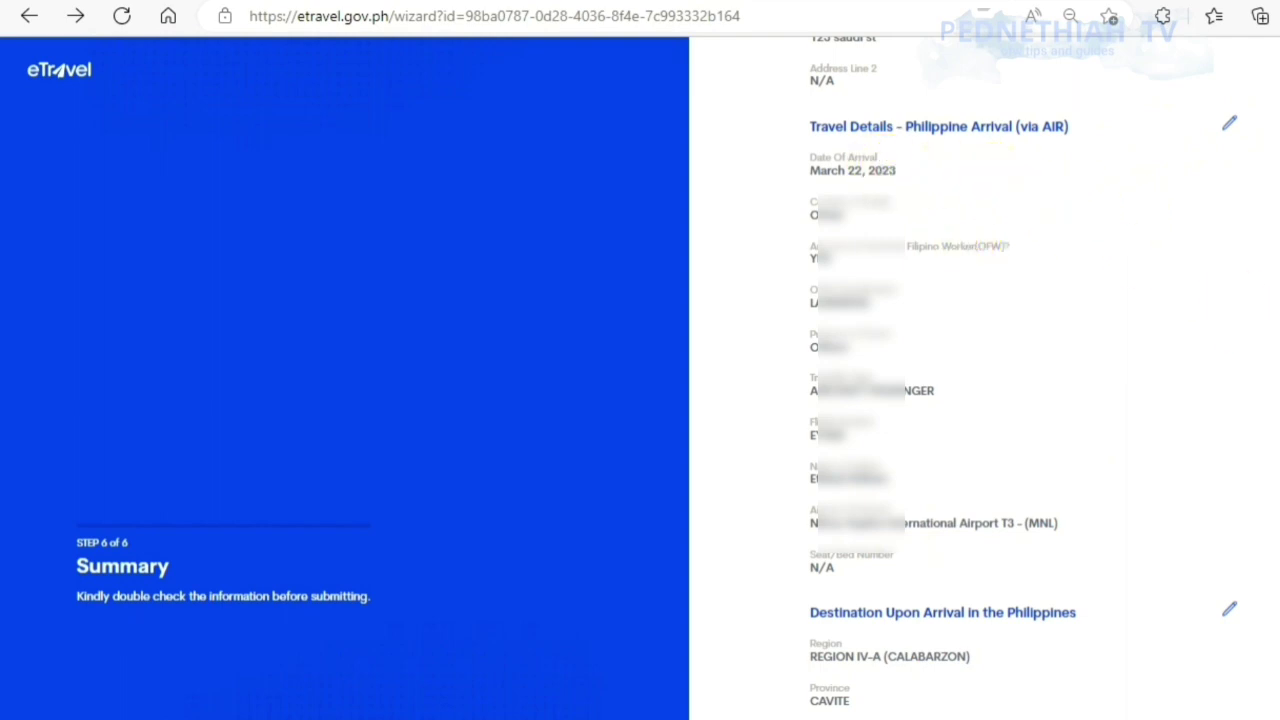
scroll(1024, 400, down, 5)
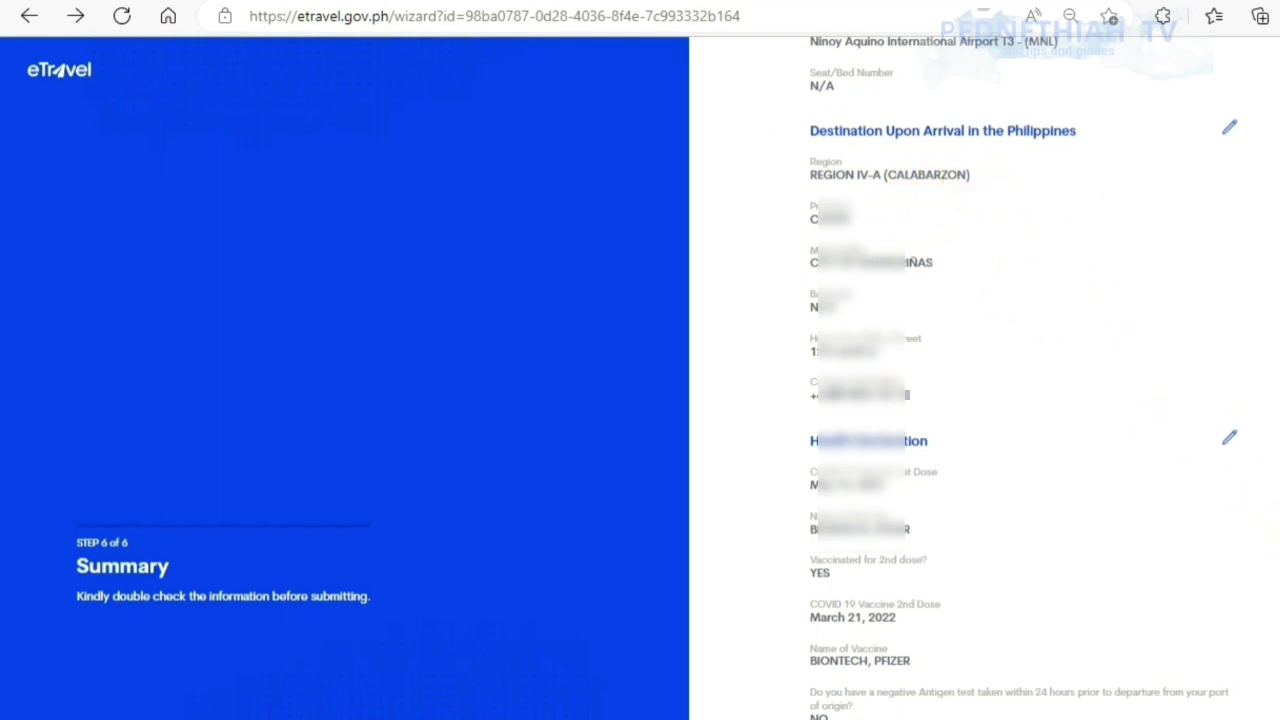
scroll(1024, 400, down, 4)
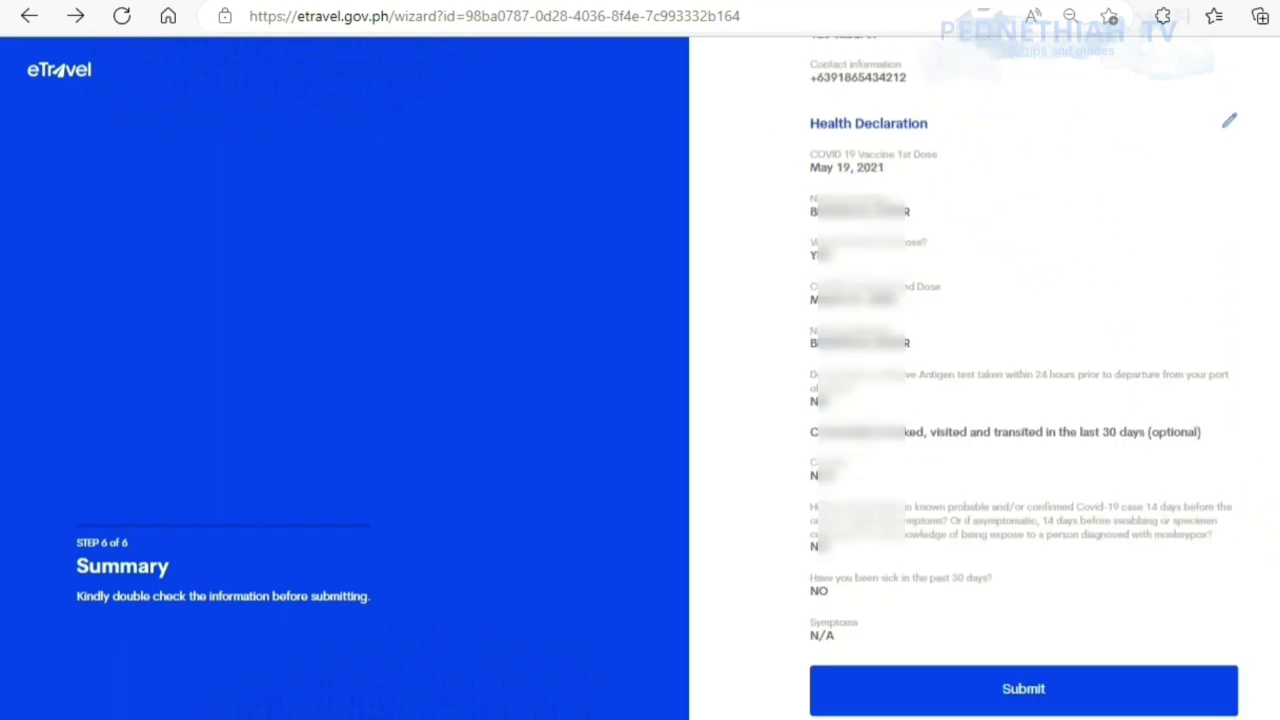
scroll(1024, 400, down, 1)
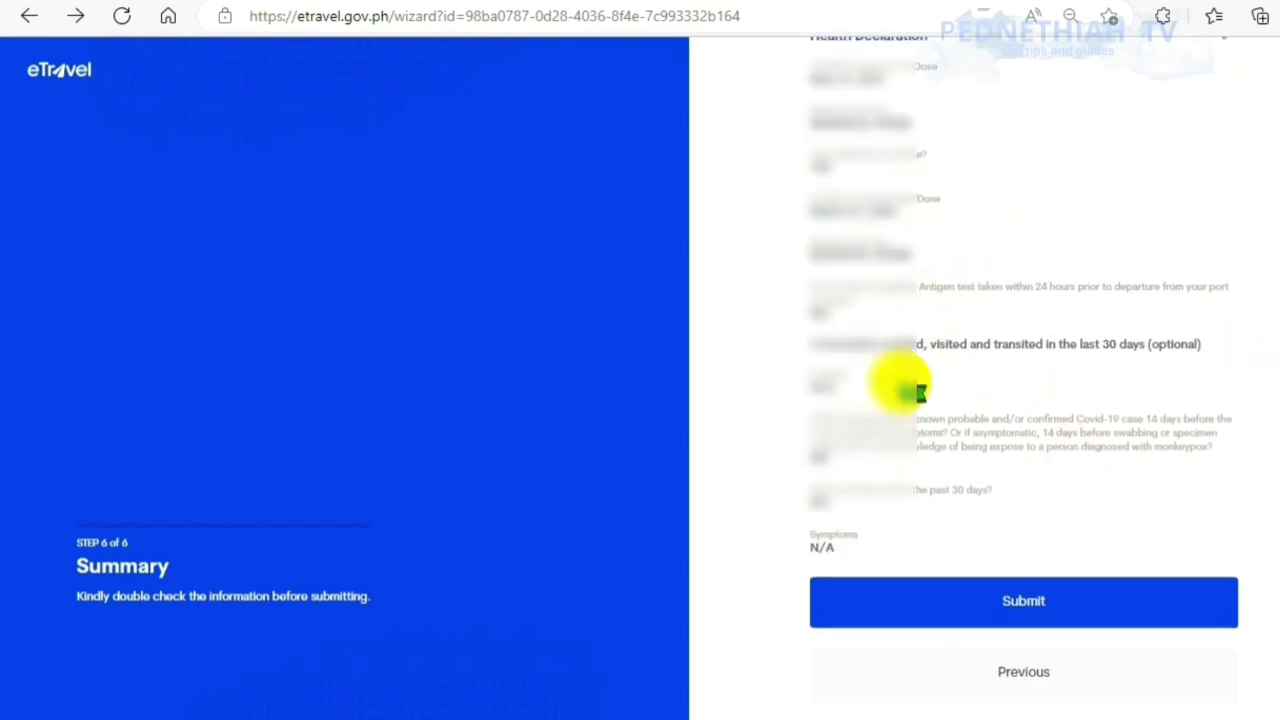
scroll(1024, 400, up, 15)
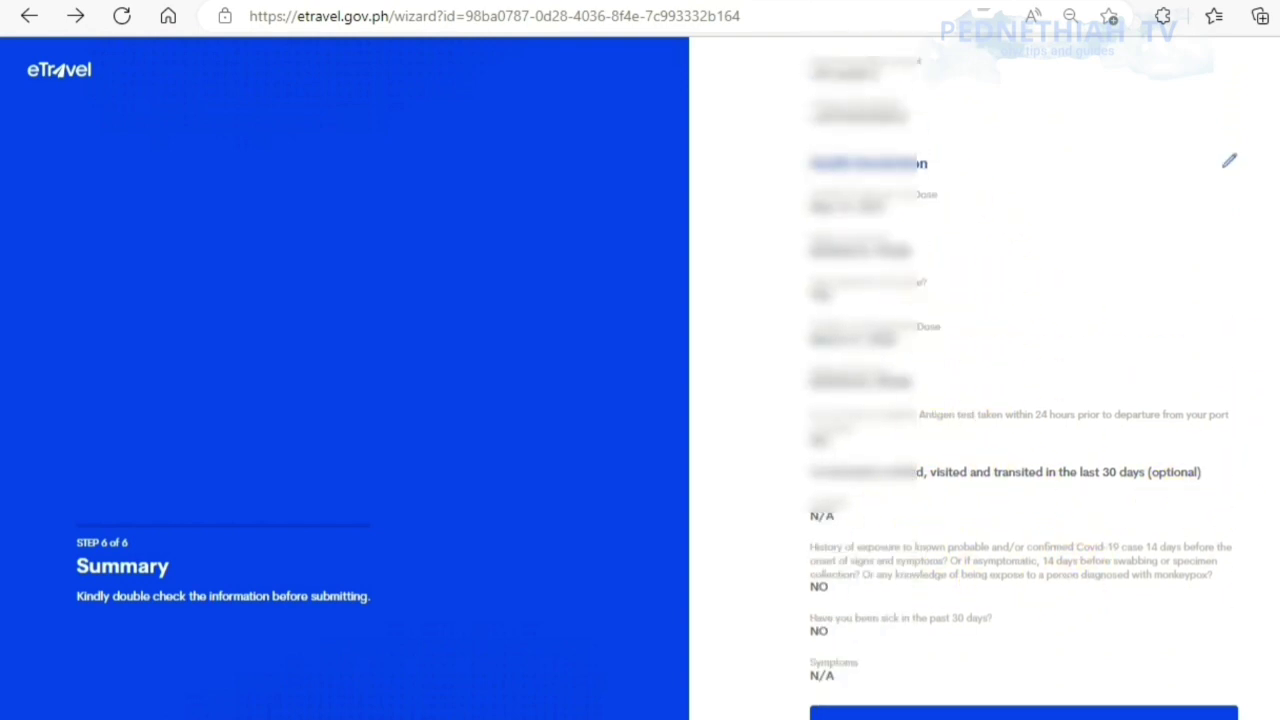
scroll(1024, 400, down, 3)
scroll(1024, 400, down, 12)
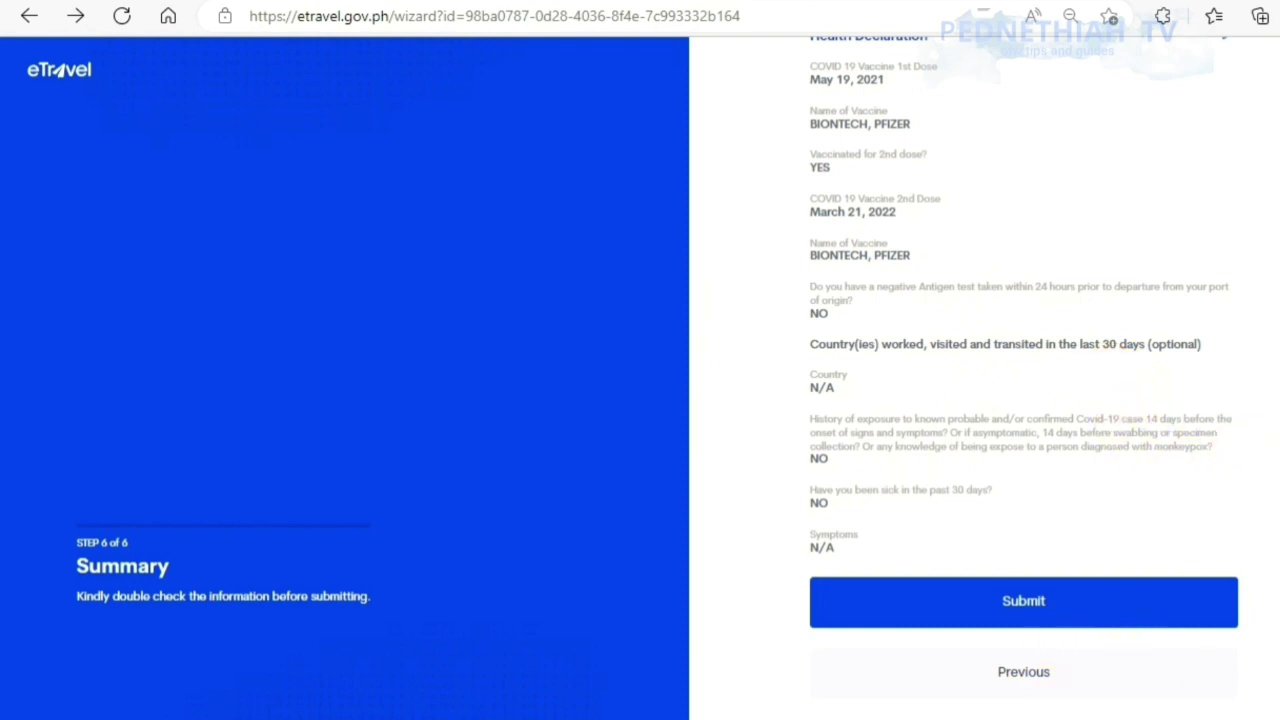
scroll(1023, 400, up, 15)
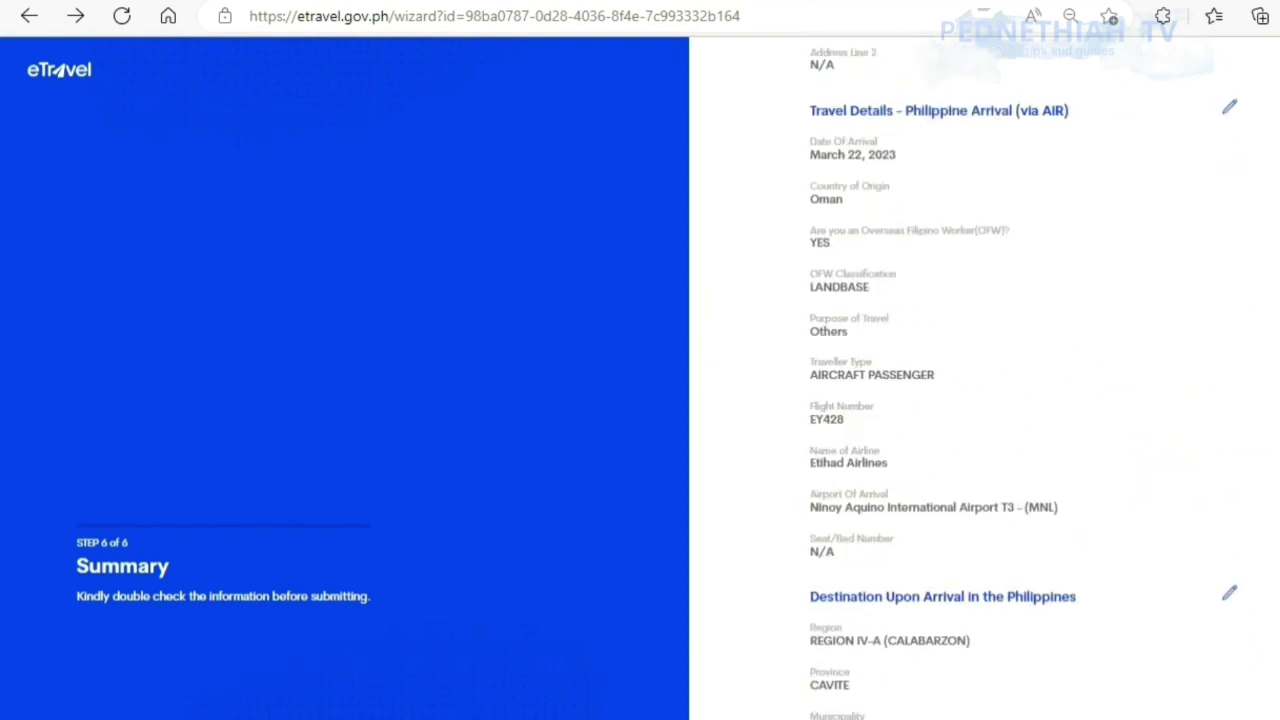
scroll(1023, 400, down, 20)
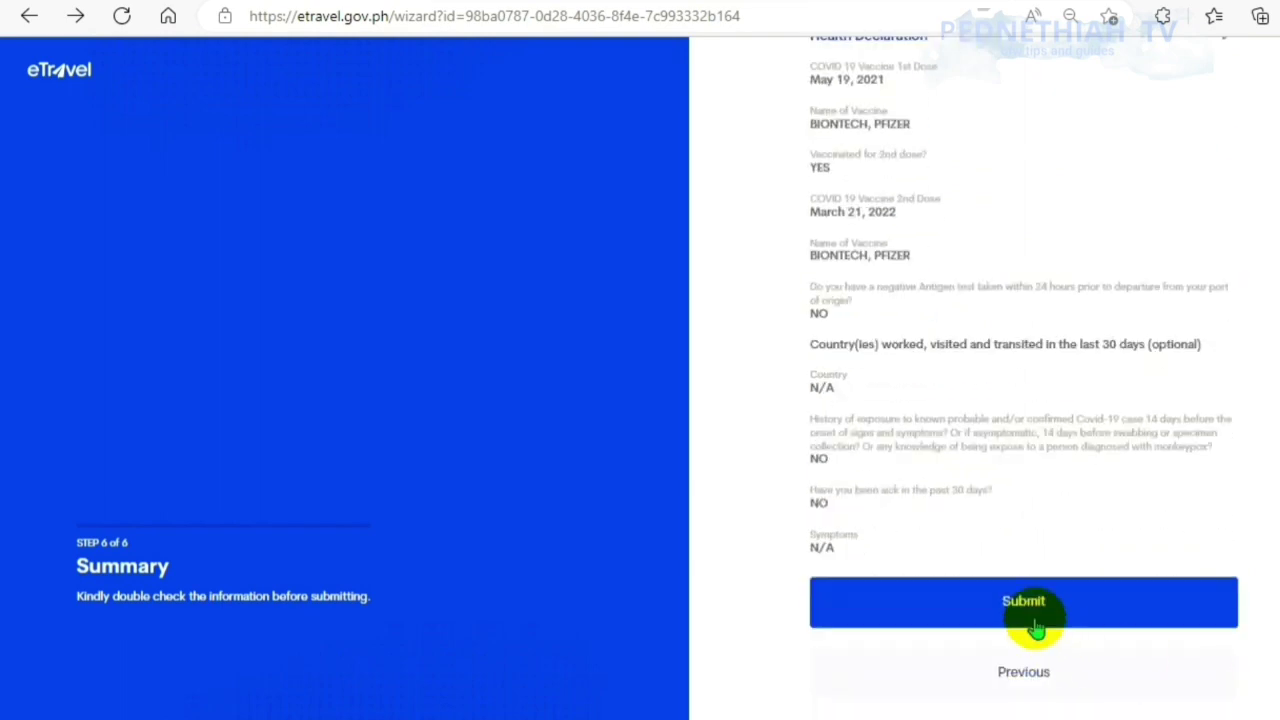
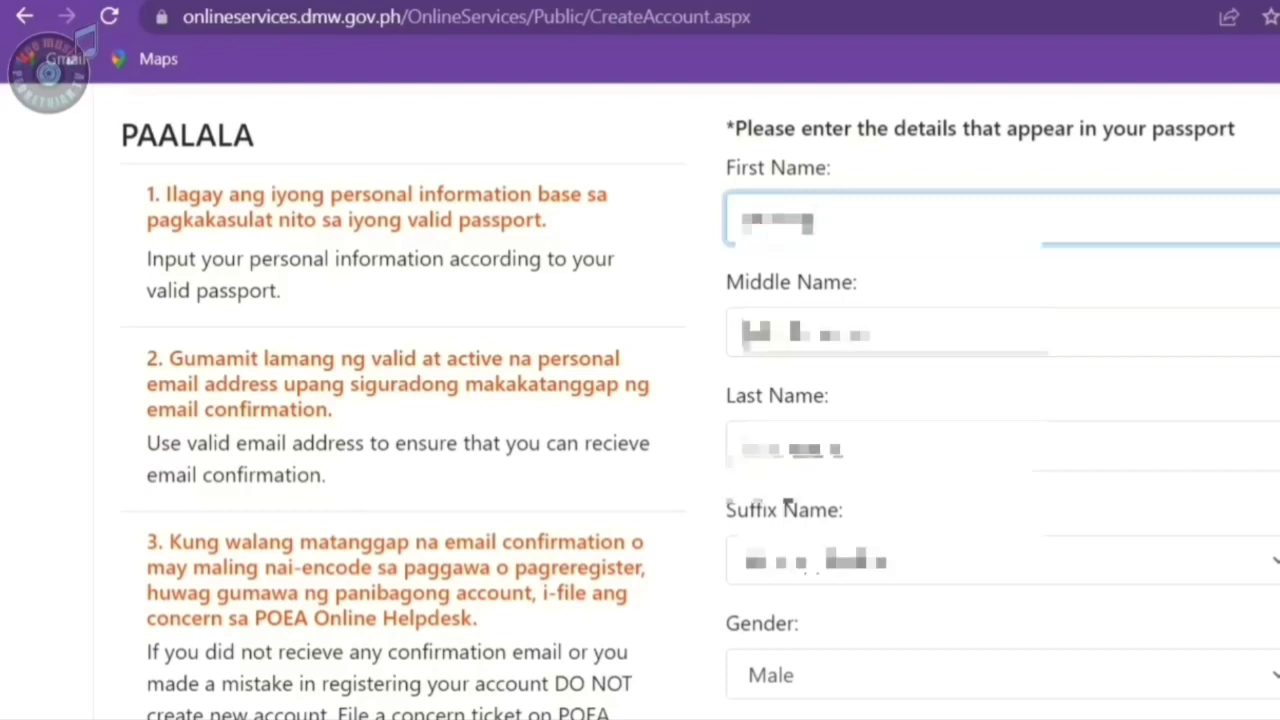
Step: Fill in the middle and last names, then trim extra characters from the first name
key(Tab)
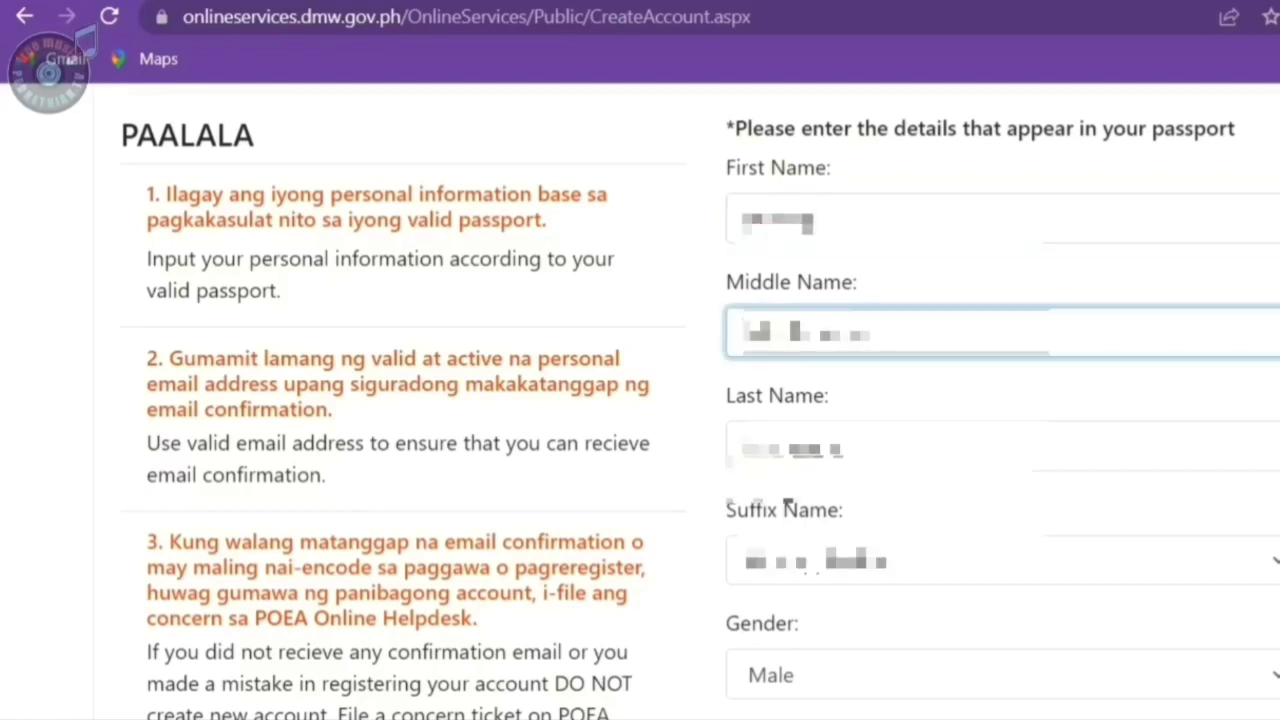
key(shift+Tab)
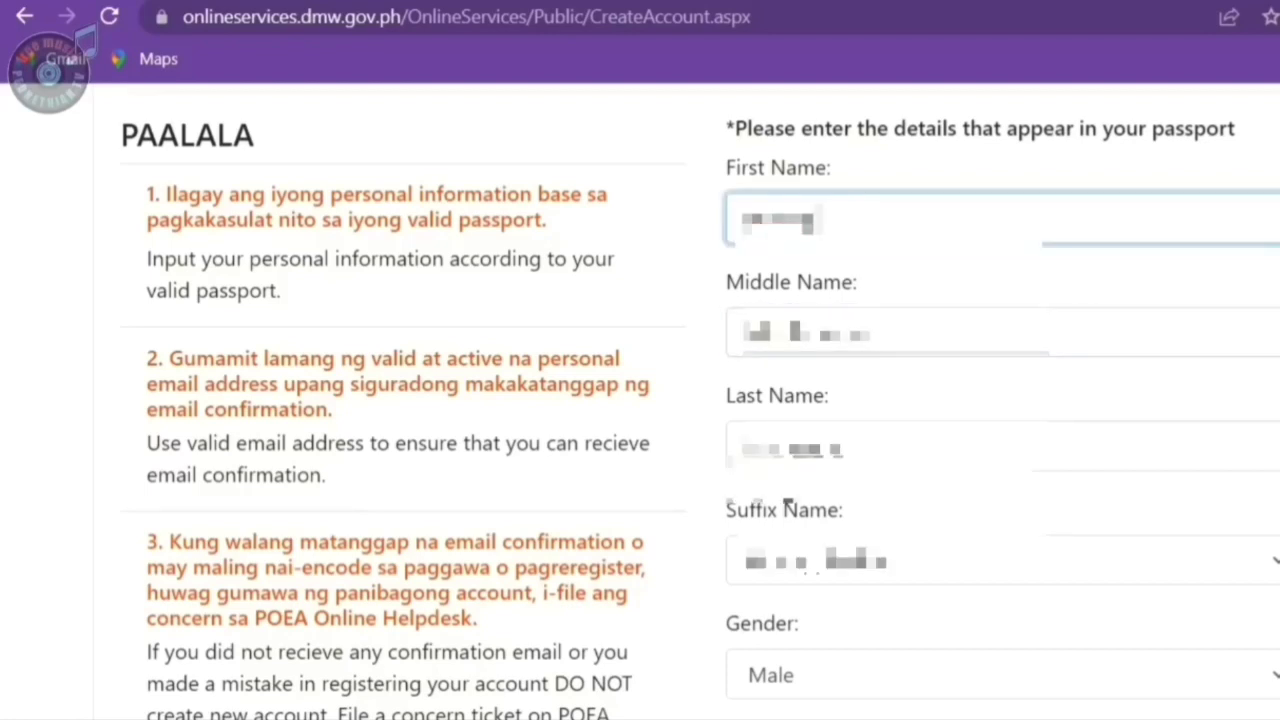
key(Tab)
key(BackSpace)
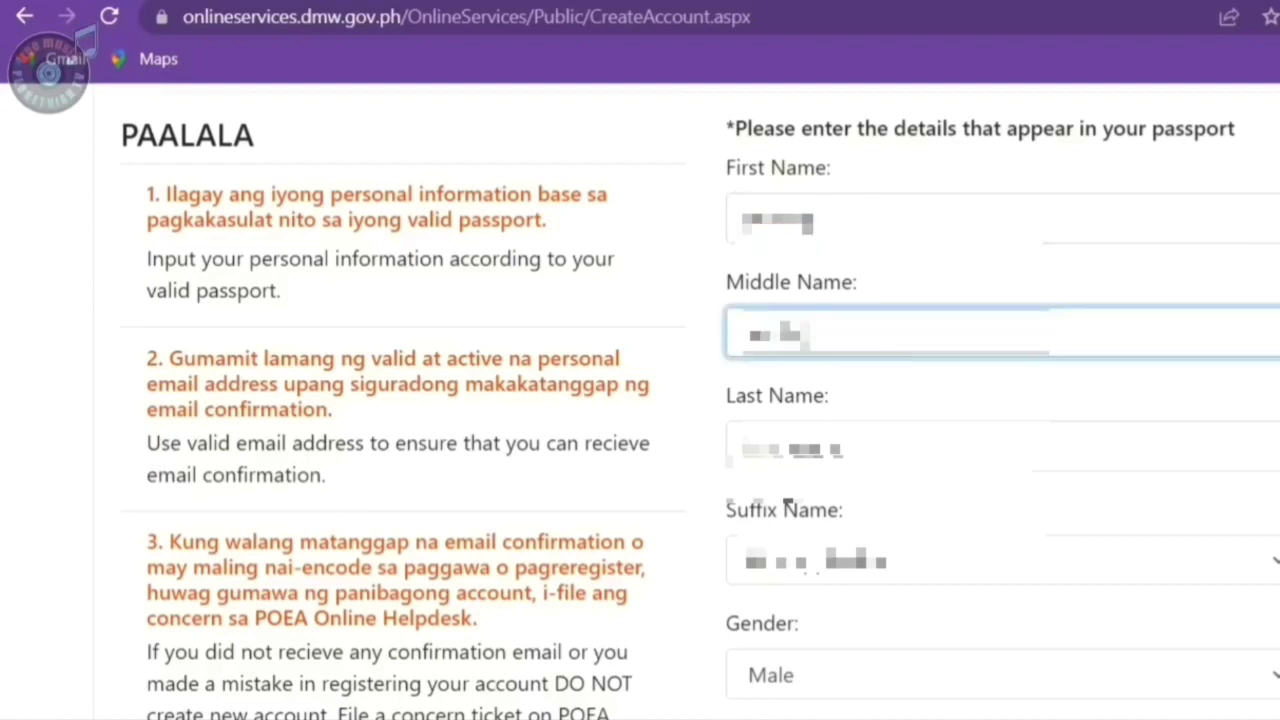
key(Tab)
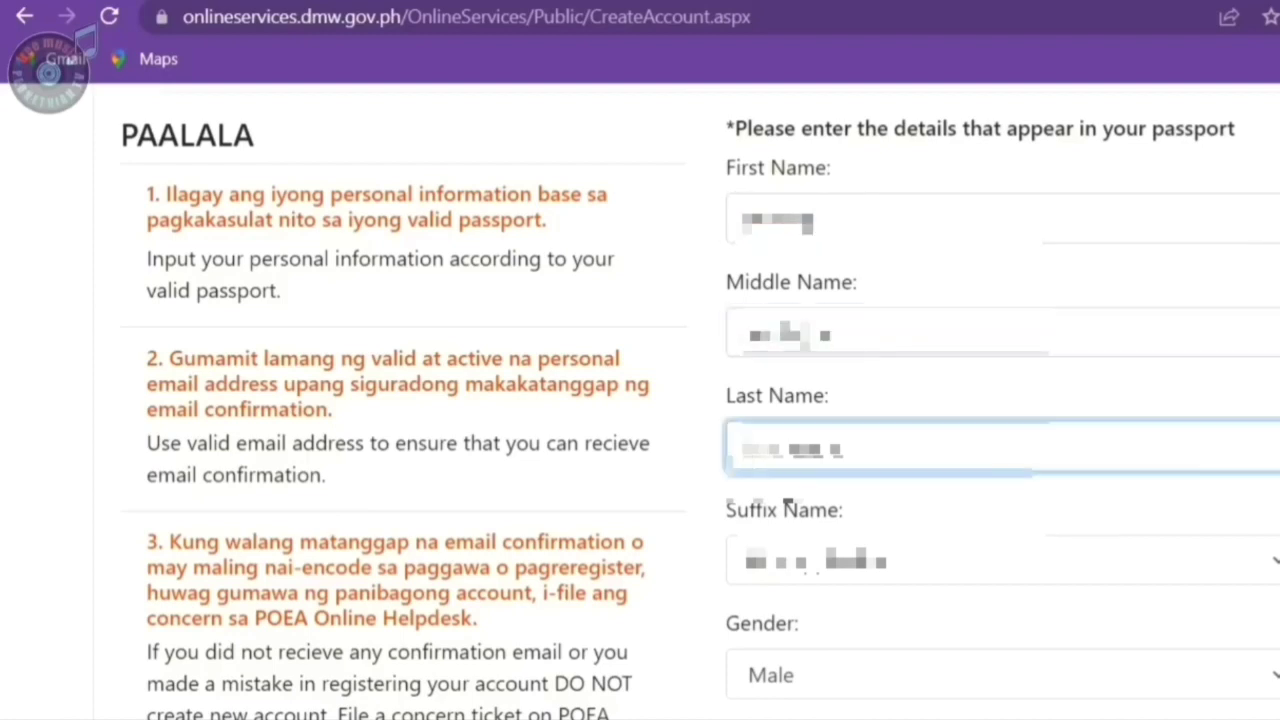
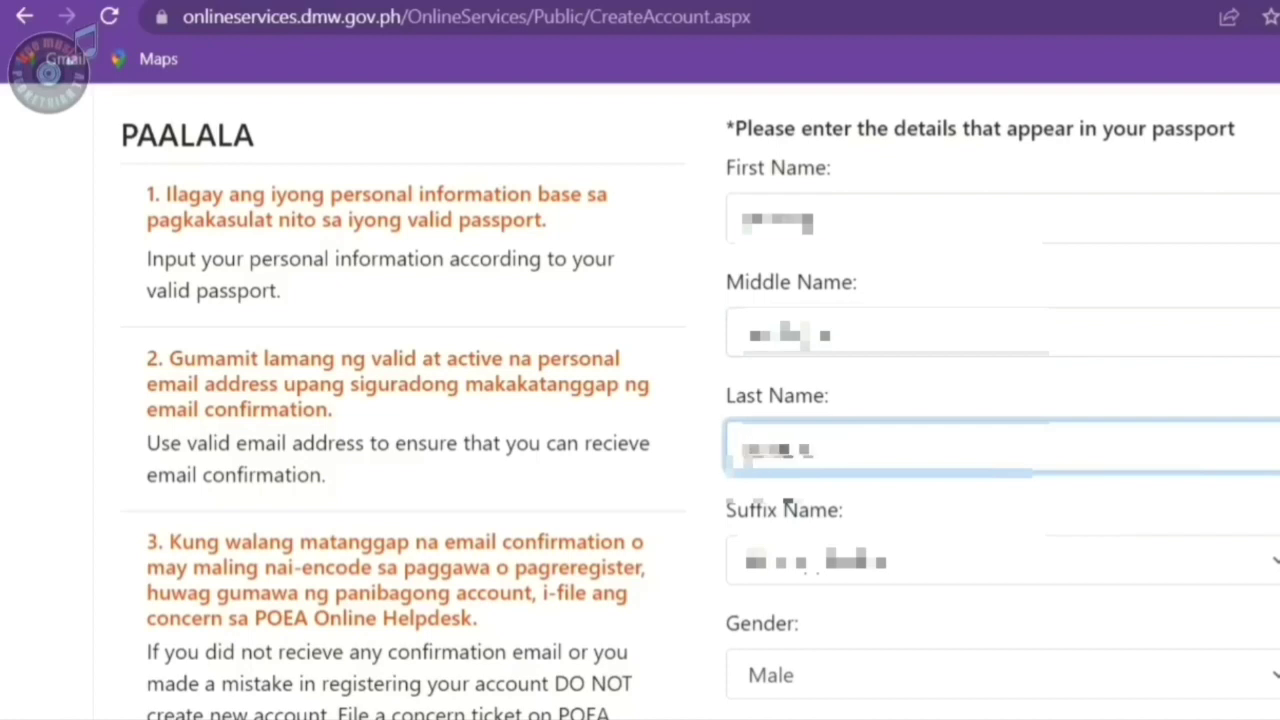
key(shift+Tab)
key(shift+Tab)
key(BackSpace)
key(BackSpace)
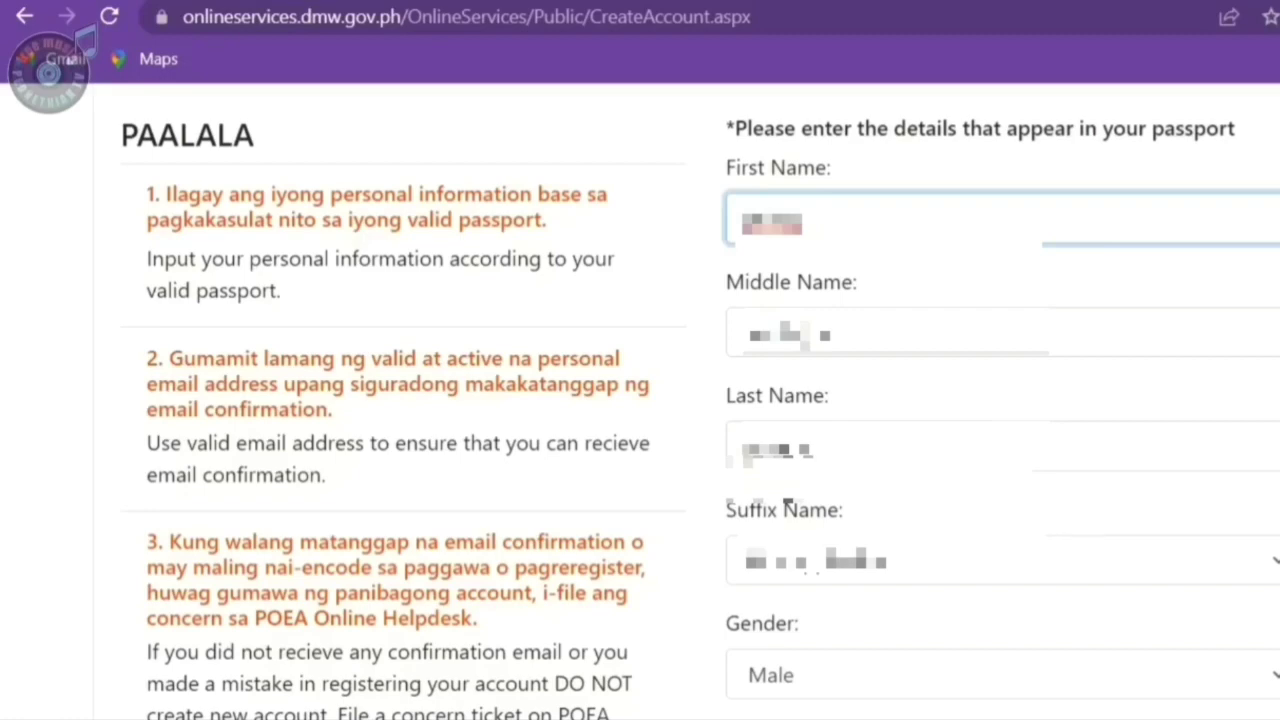
Step: Choose Jr. as the name suffix and enter the email address
click(790, 561)
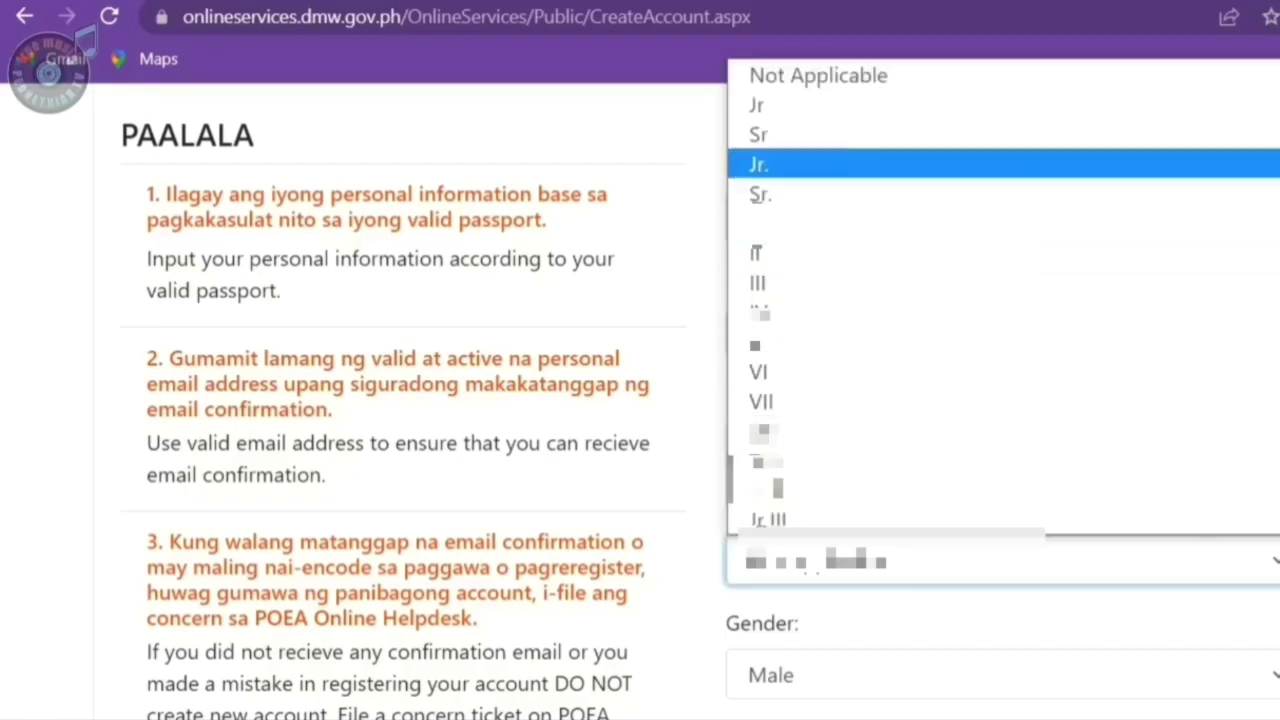
key(Return)
scroll(640, 400, down, 3)
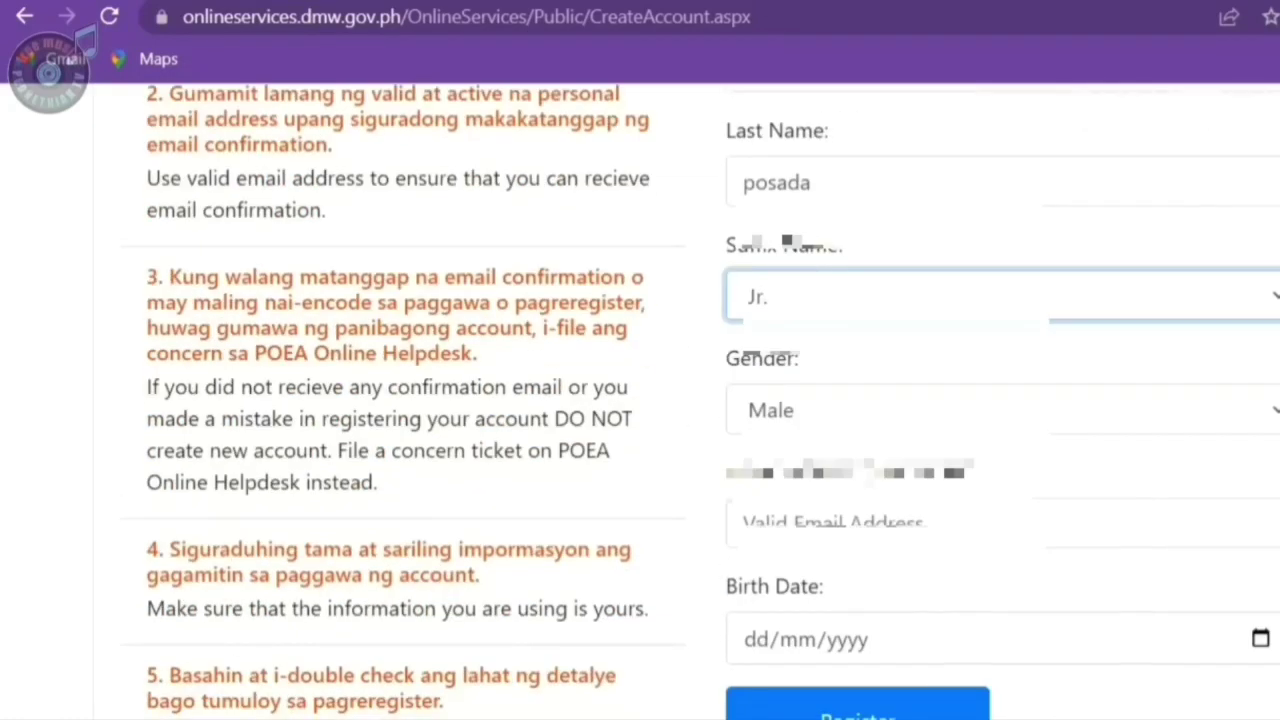
scroll(640, 400, down, 2)
click(833, 391)
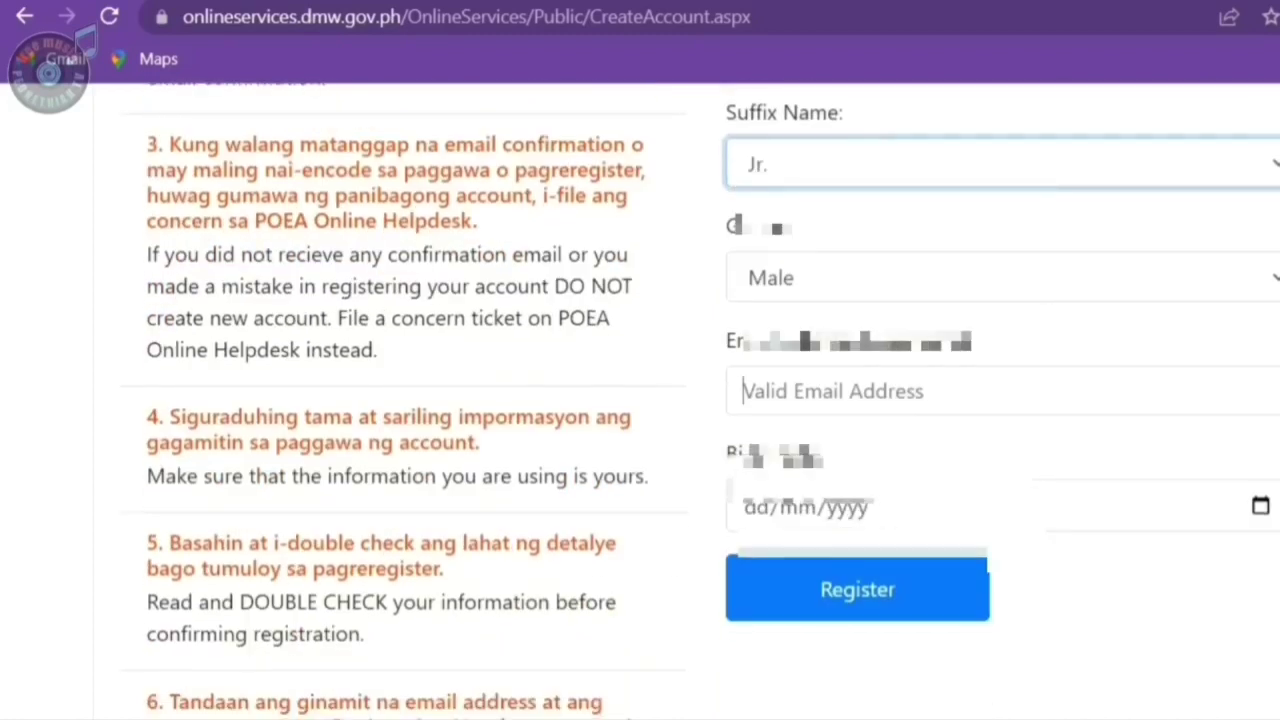
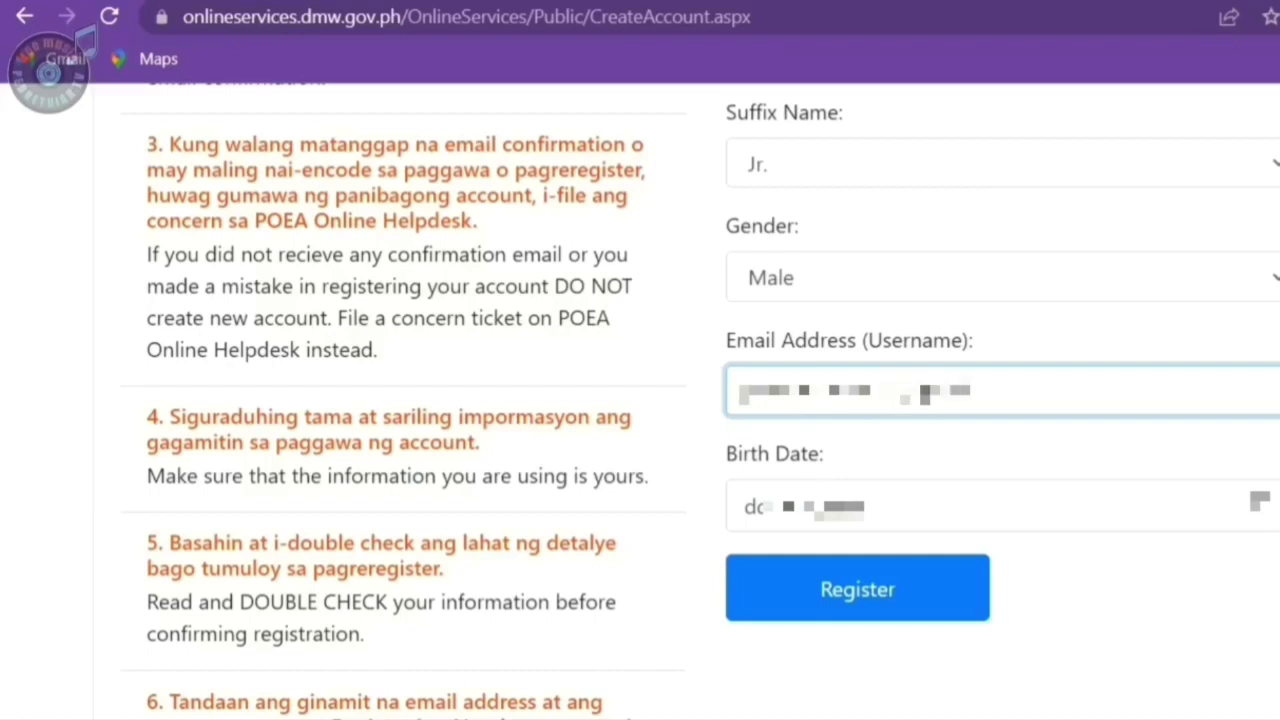
Step: Set the birth date with the calendar, picking 13 as the day
click(757, 507)
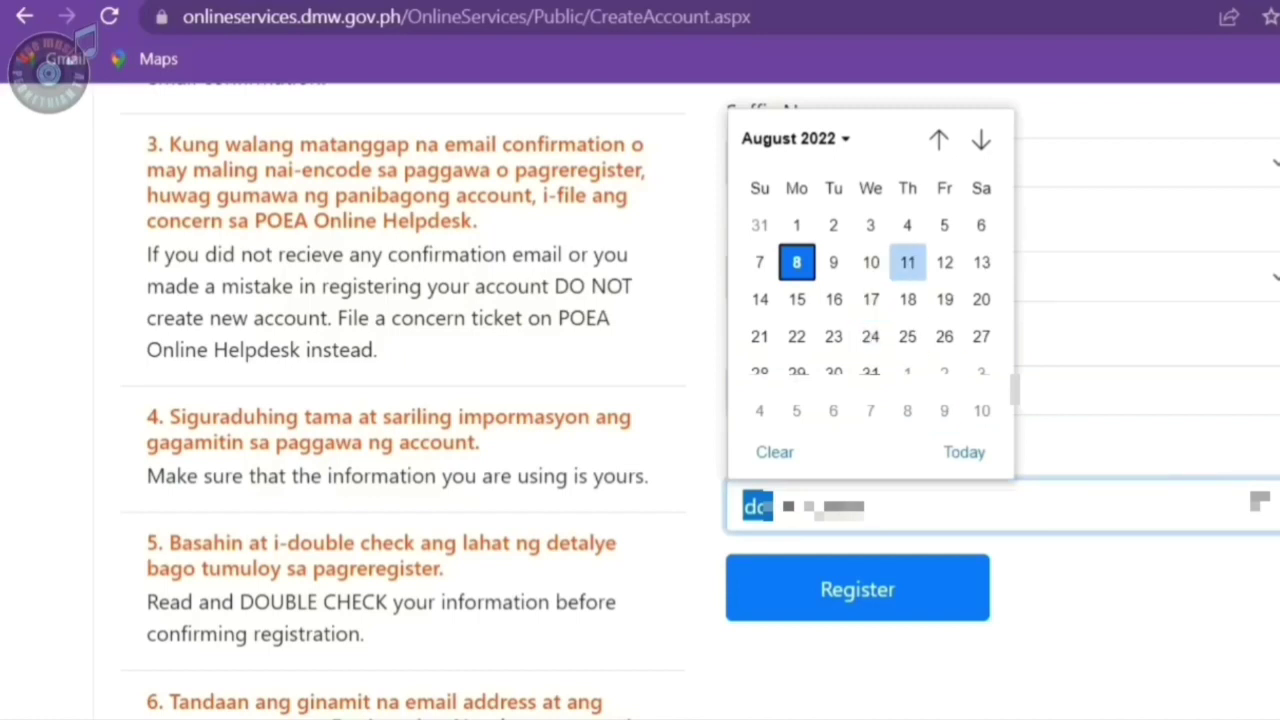
click(981, 262)
click(788, 506)
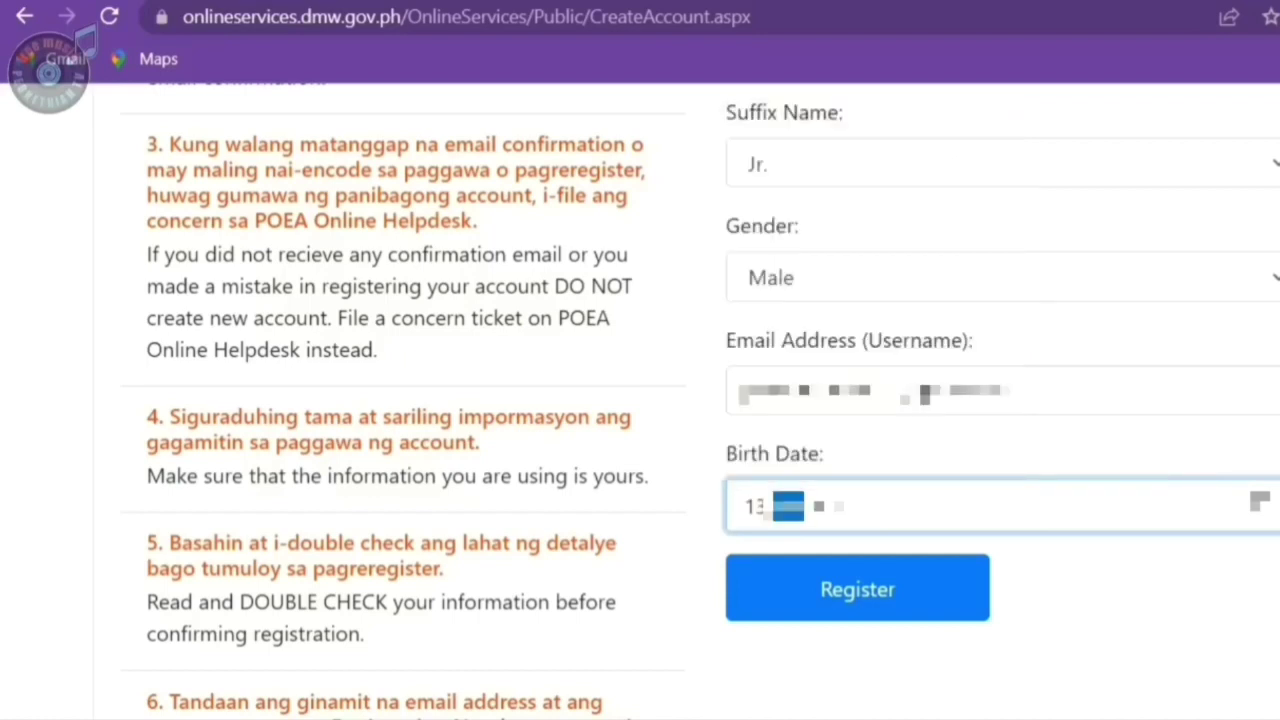
click(834, 506)
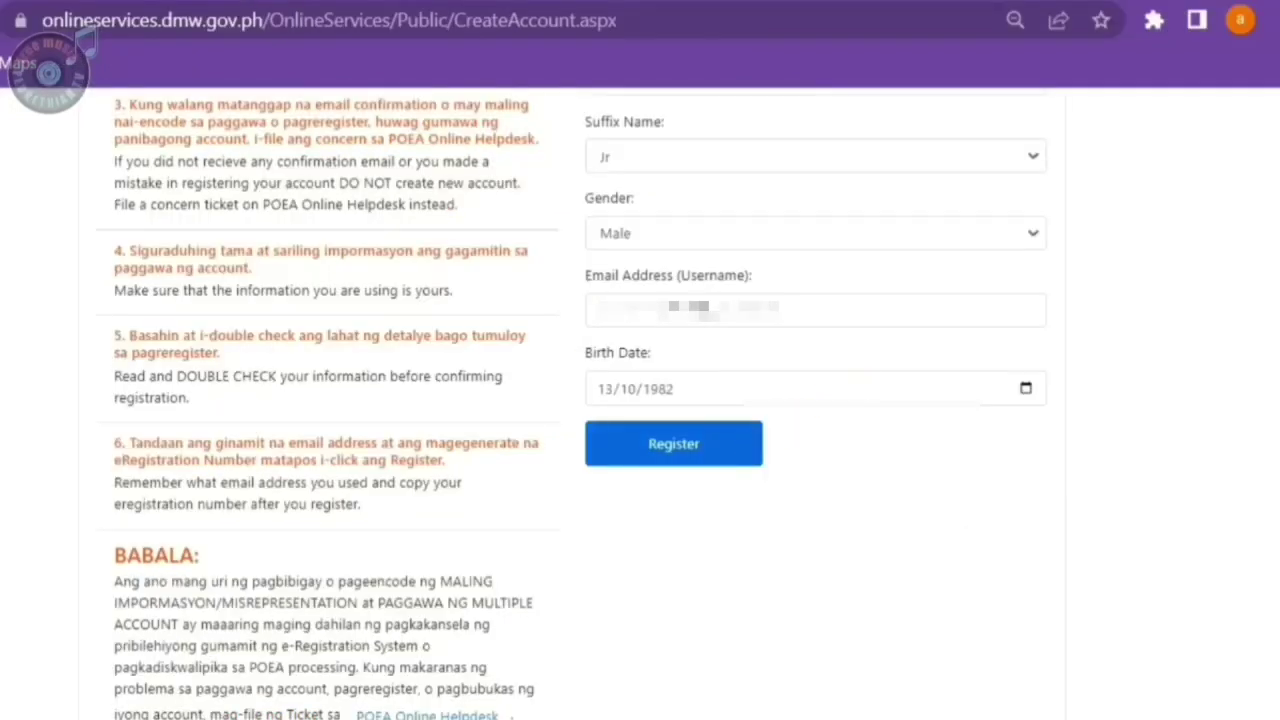
Step: Submit the registration form and accept the details in the Confirmation dialog
key(Return)
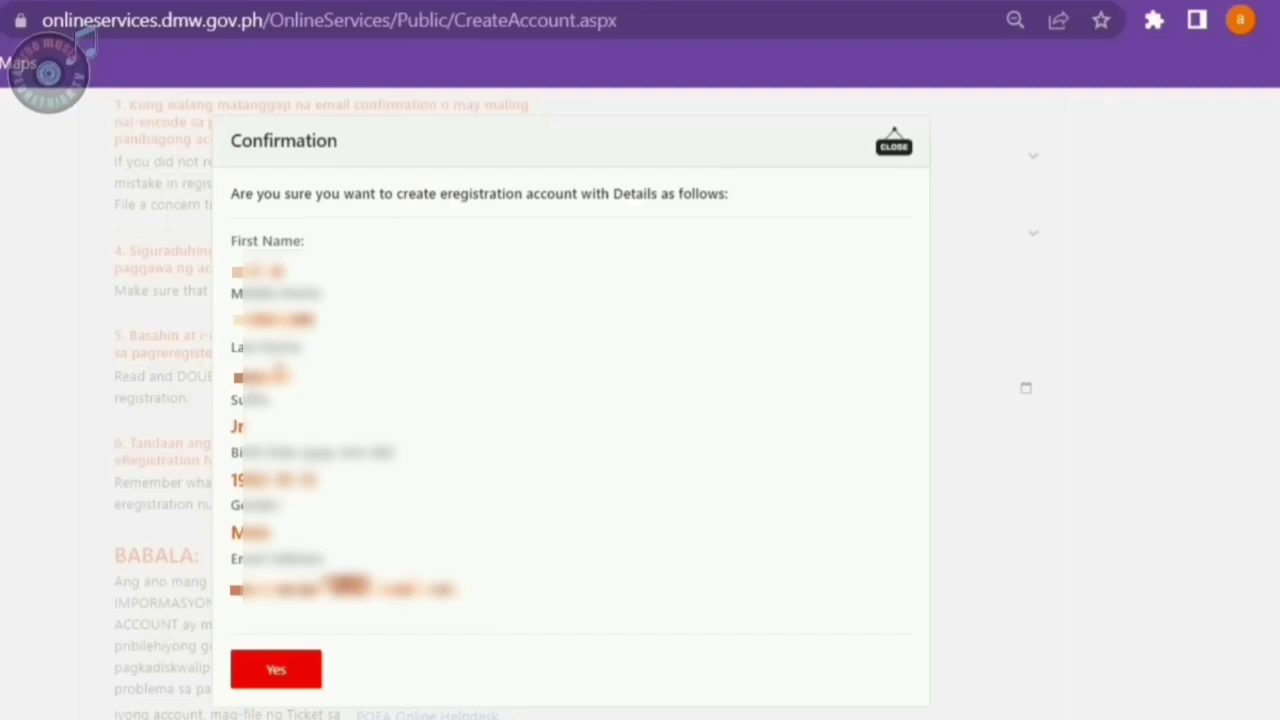
scroll(640, 400, down, 1)
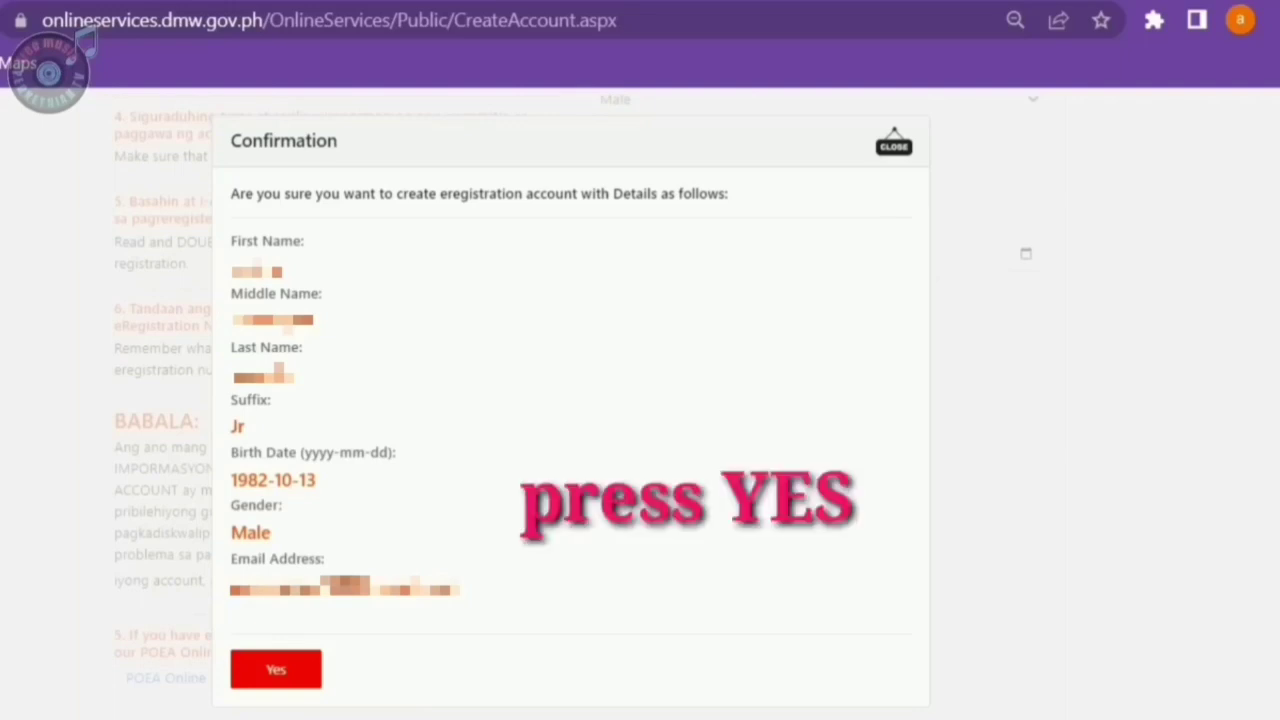
key(ctrl+minus)
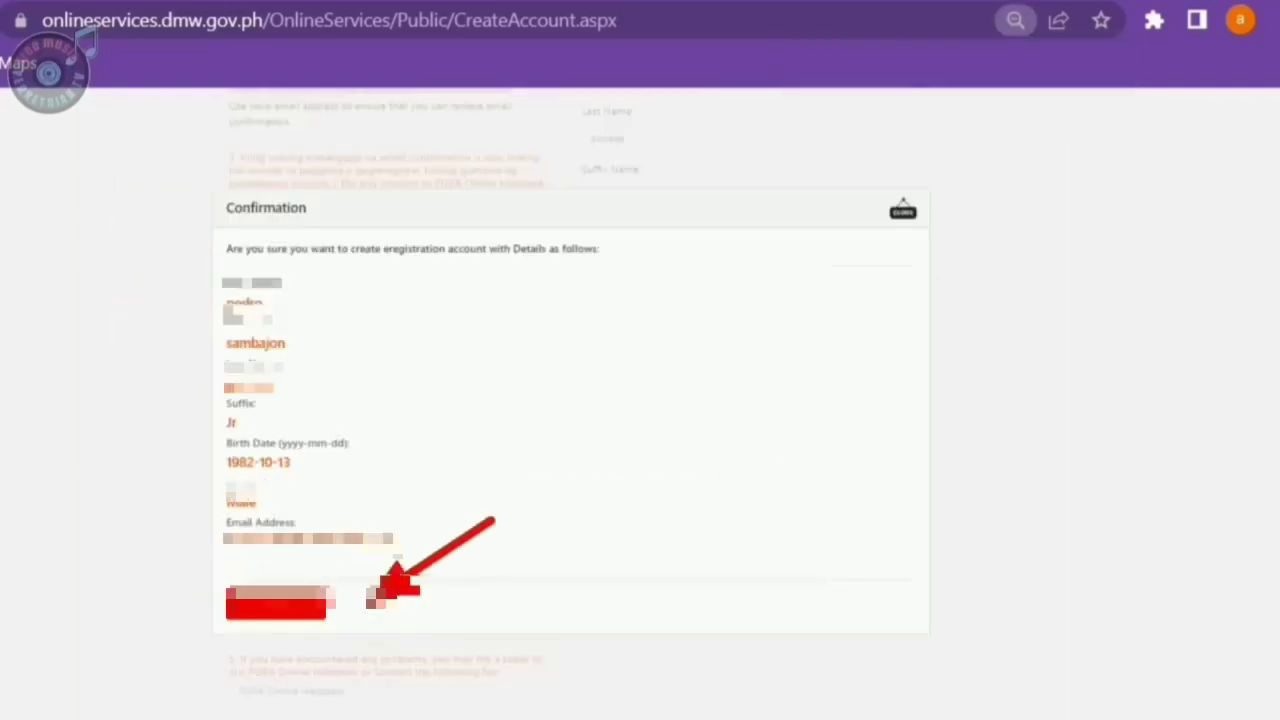
key(ctrl+plus)
key(ctrl+plus)
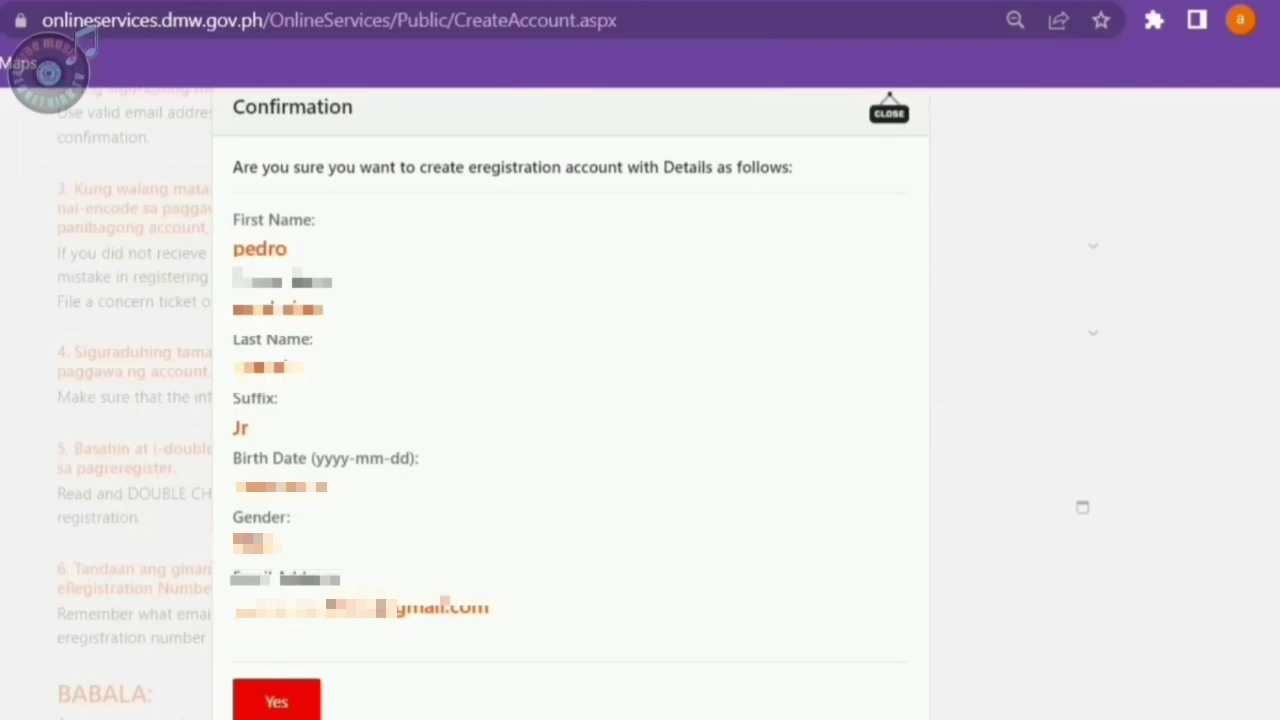
scroll(1080, 400, down, 4)
key(Return)
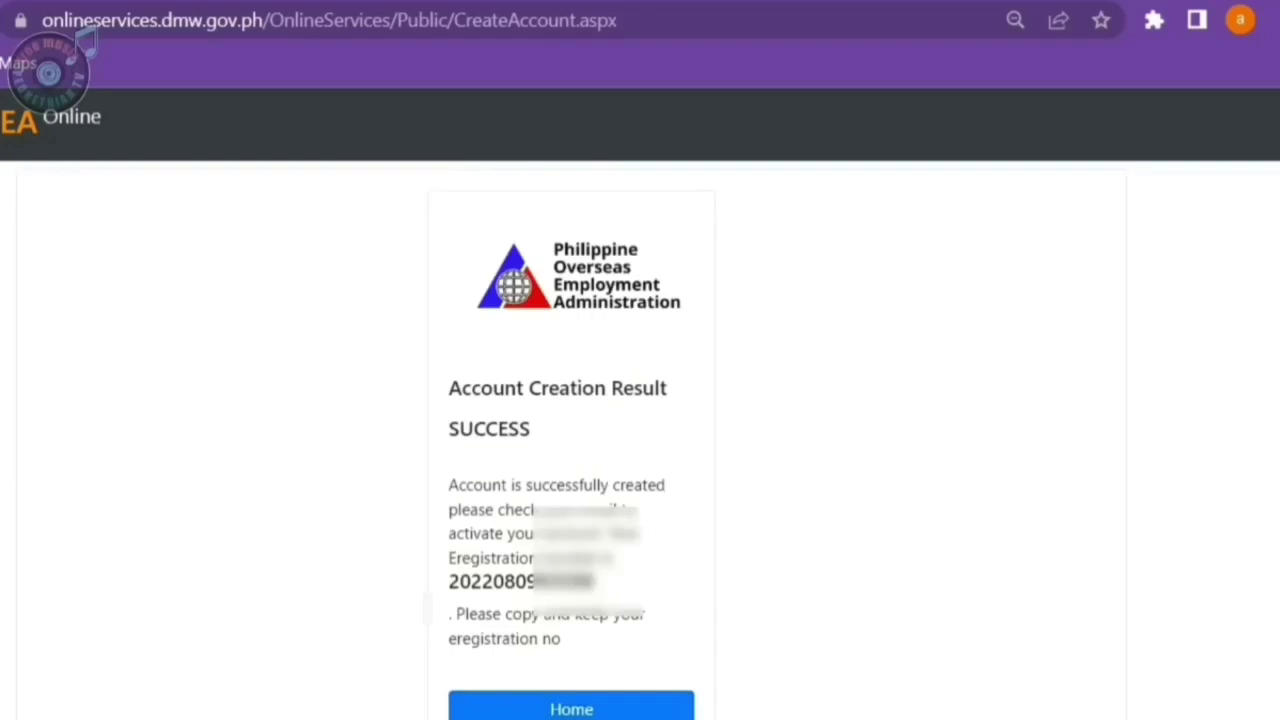
Step: Scroll down the Account Creation Result page
scroll(640, 400, down, 1)
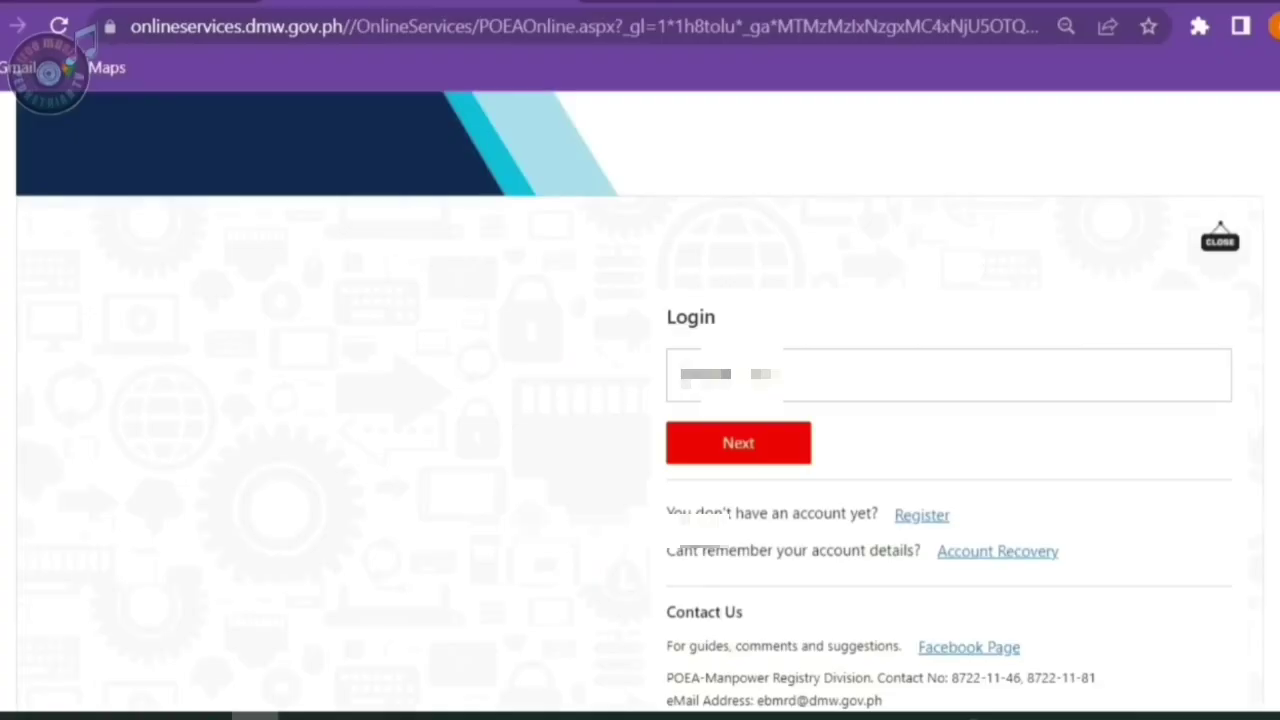
Step: Replace the login field's contents with the account's email address
key(BackSpace)
text(abc)
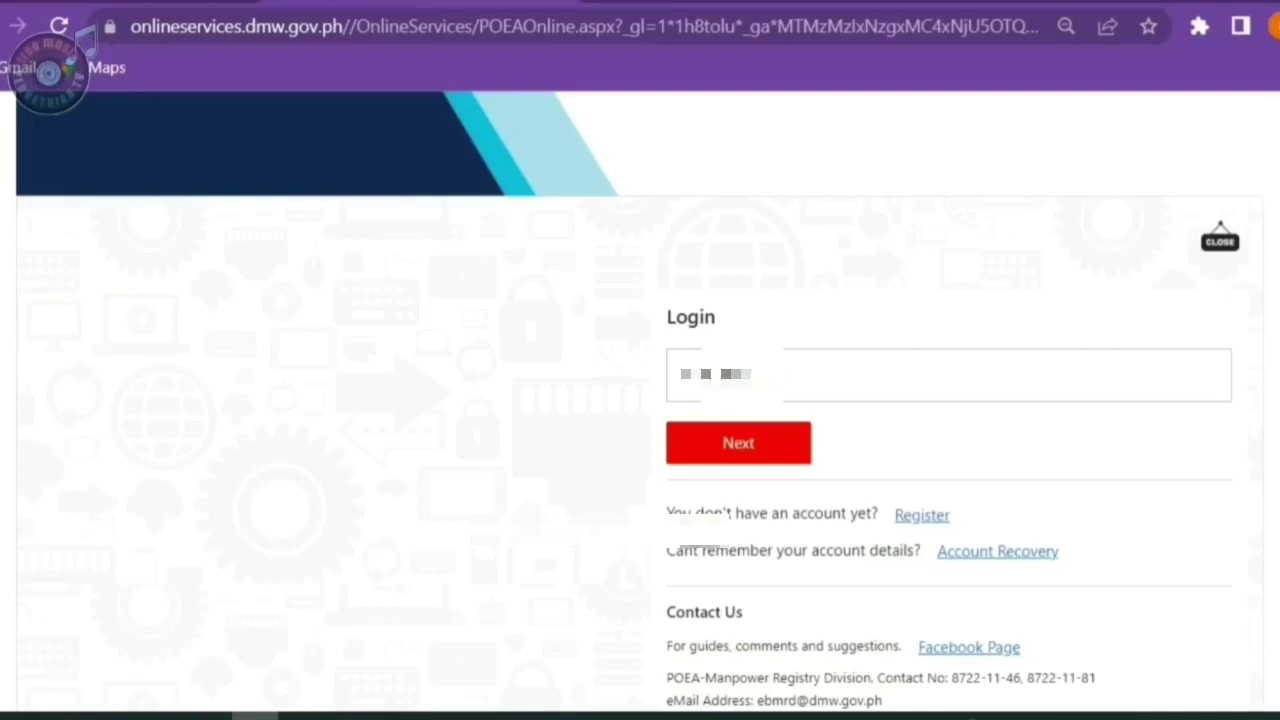
text(defg)
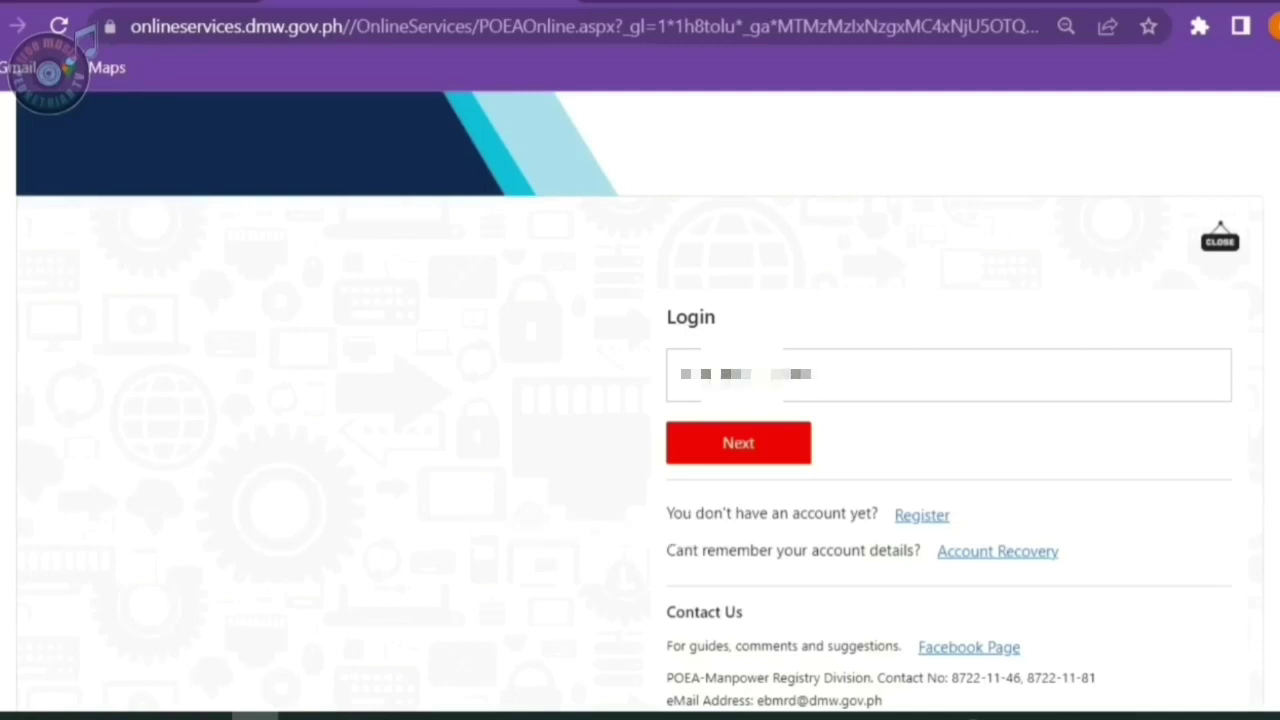
key(BackSpace)
key(BackSpace)
key(BackSpace)
key(BackSpace)
key(BackSpace)
key(BackSpace)
text(ab)
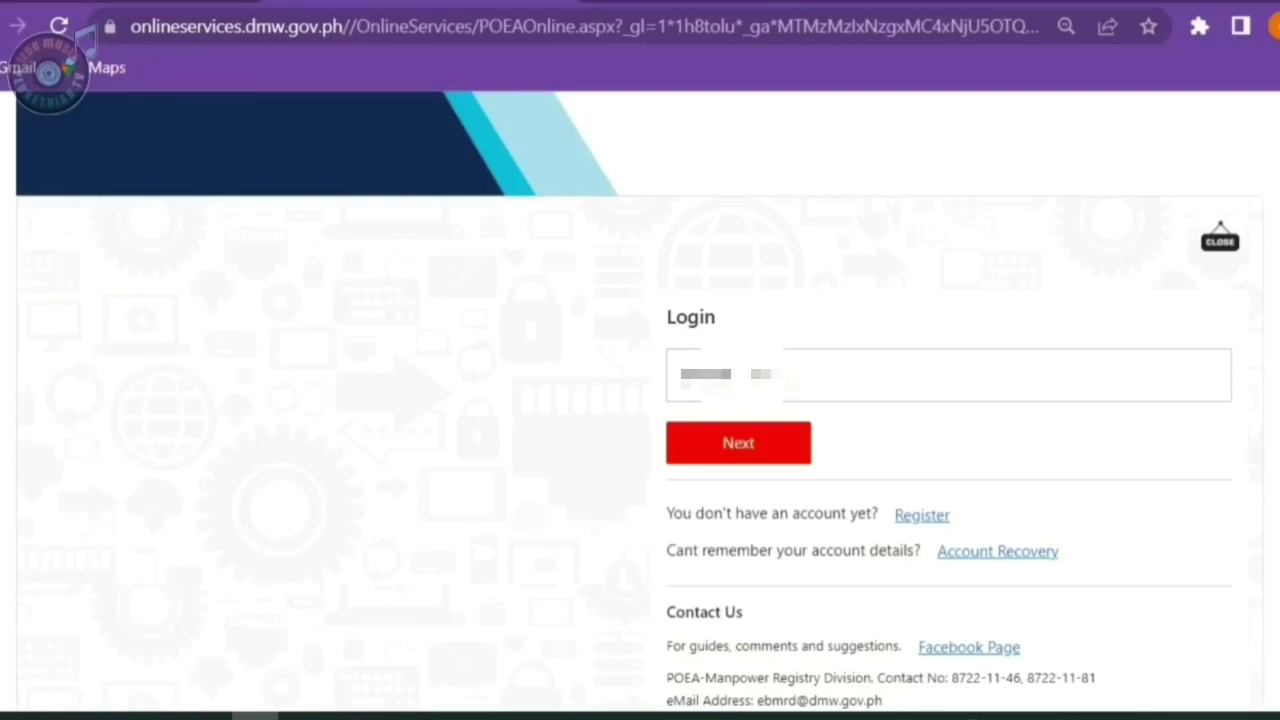
key(ctrl+a)
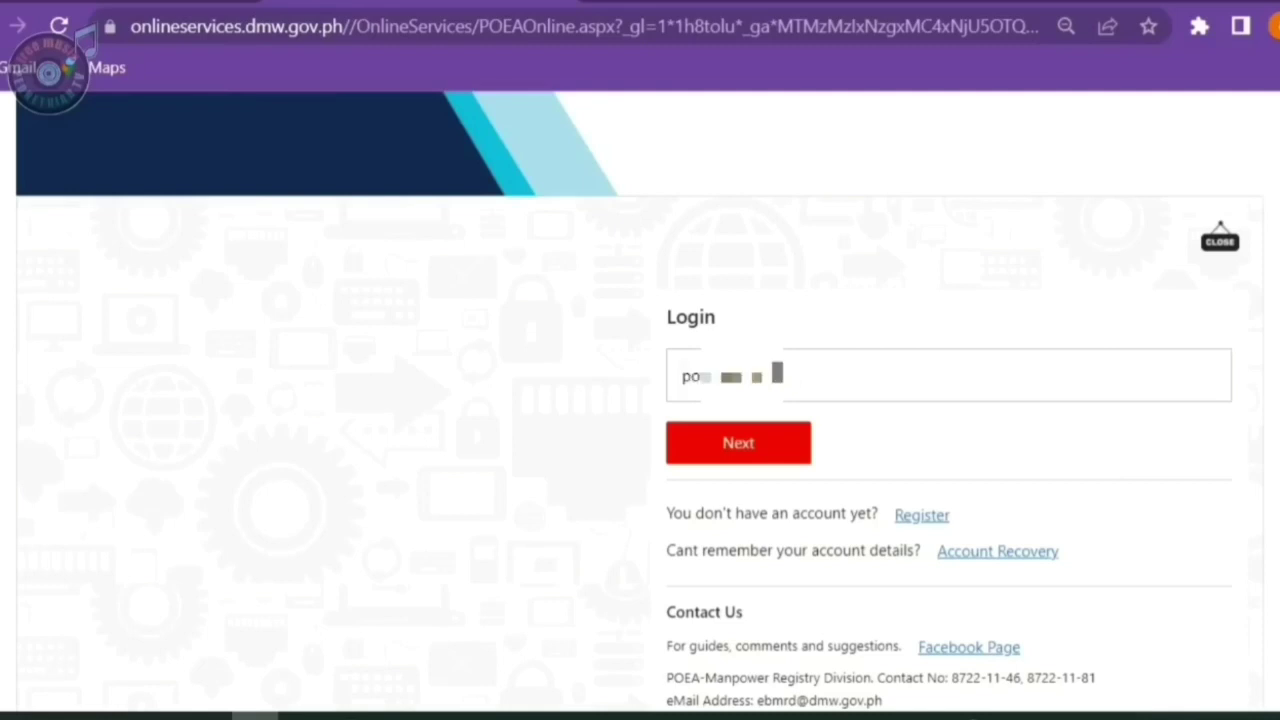
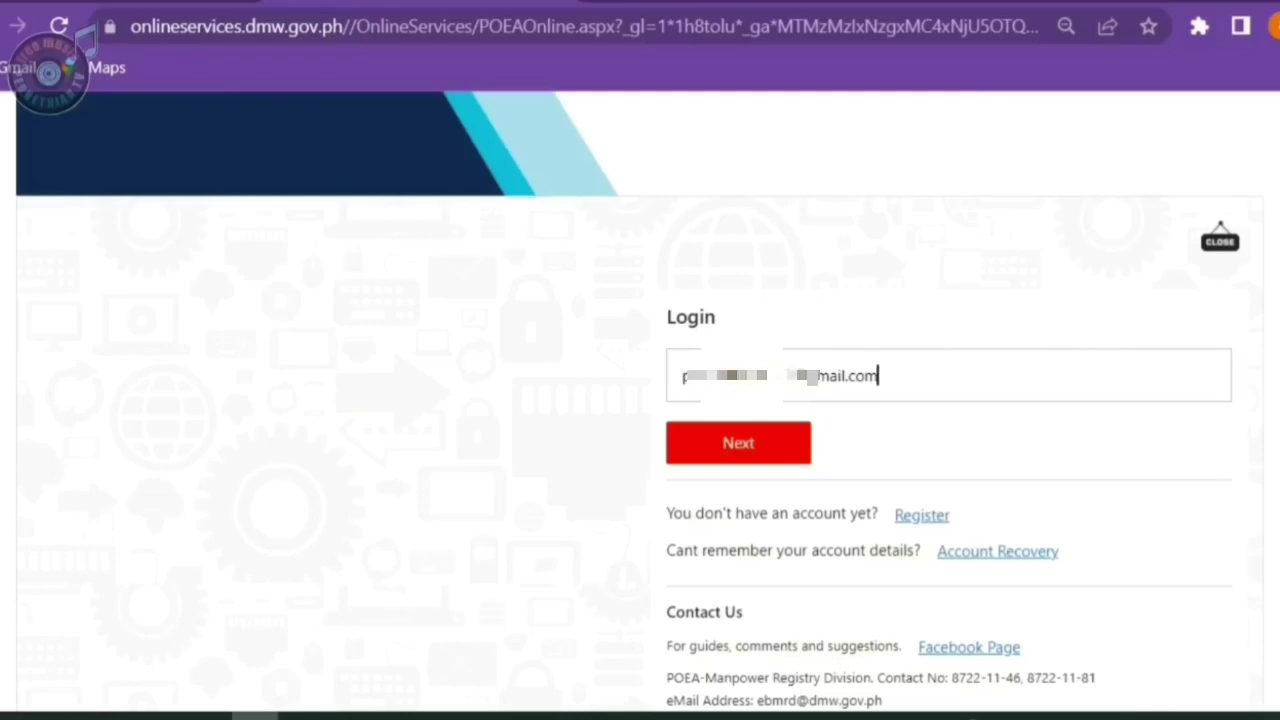
Step: Log in using the temporary password from the email
key(Return)
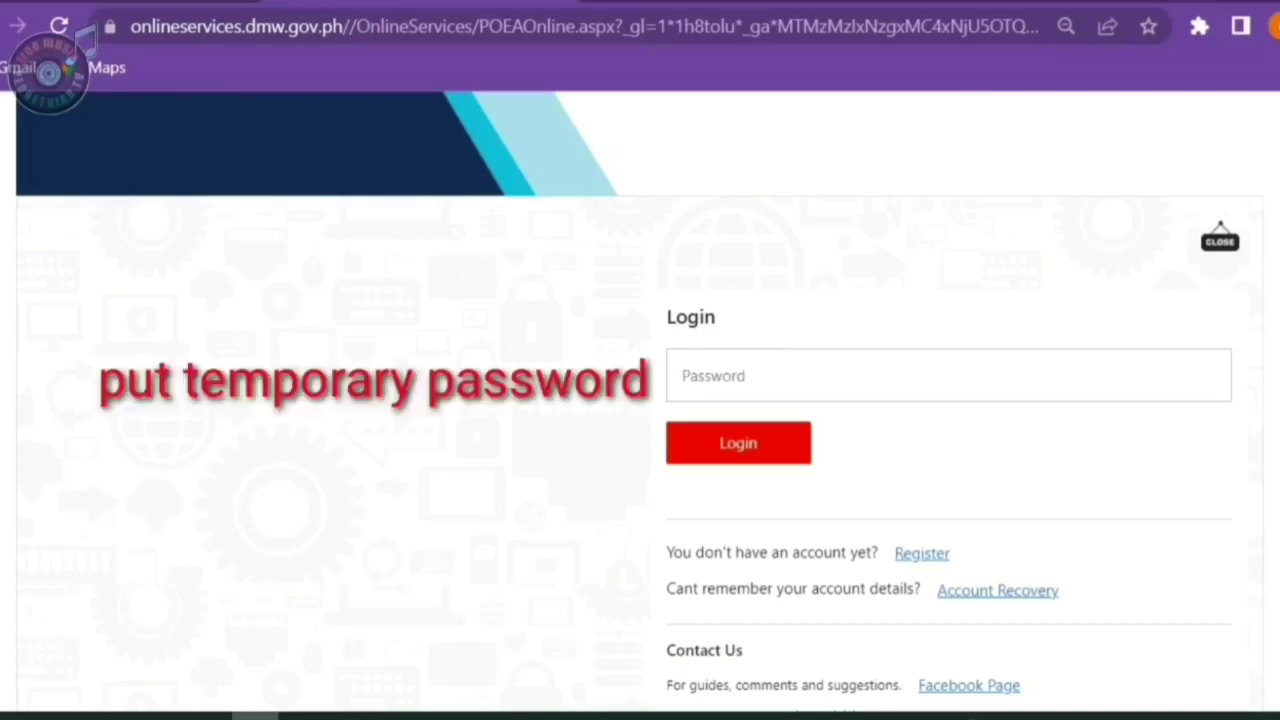
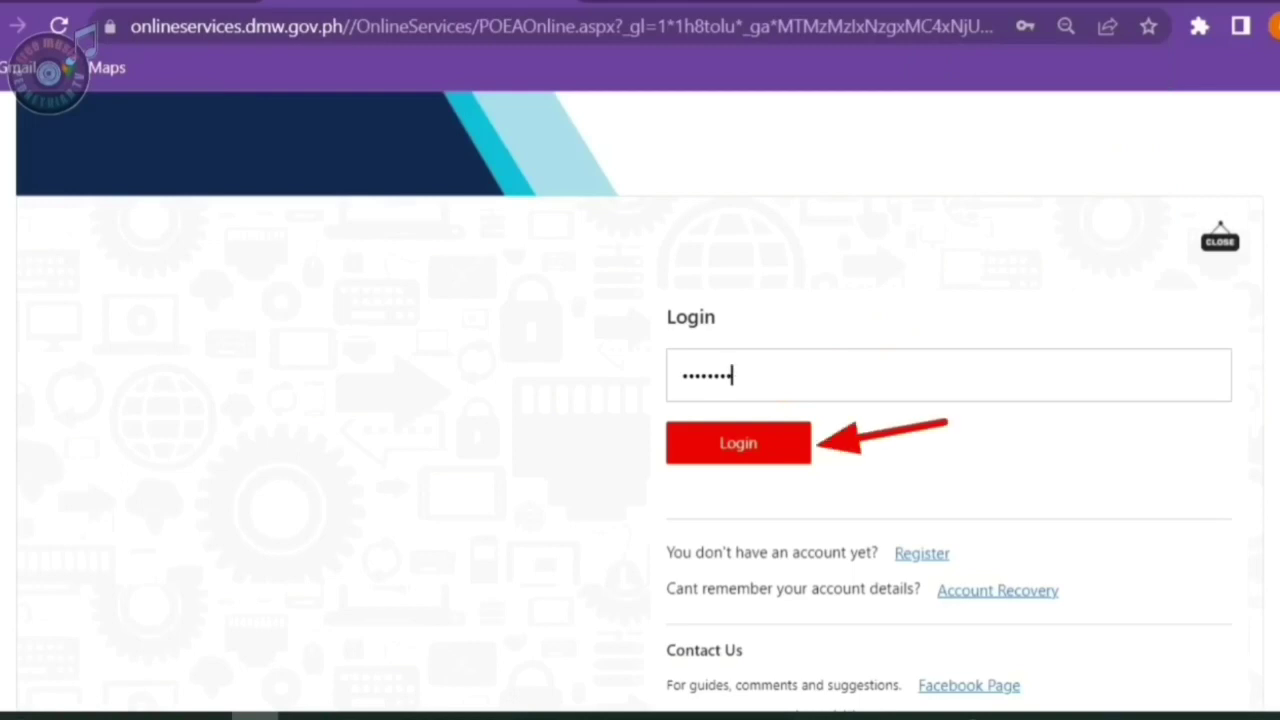
key(Return)
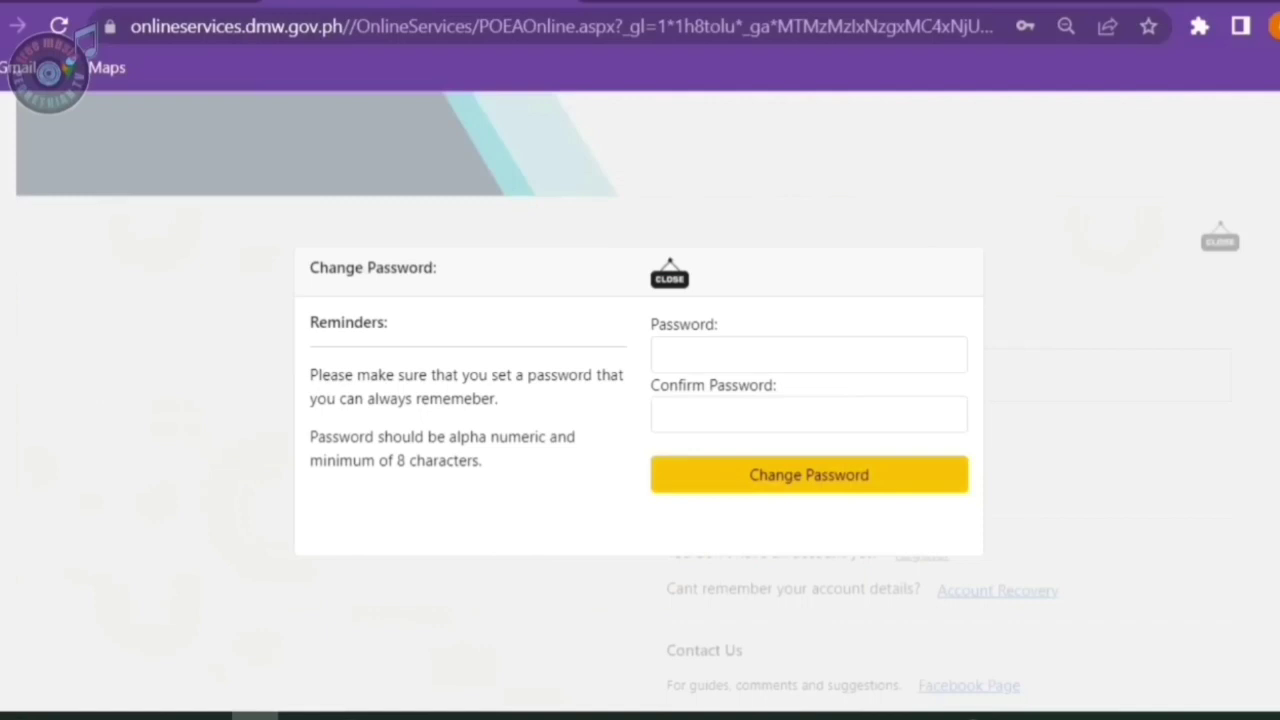
Step: Enter the new password in Password and Confirm Password, then submit the change
click(700, 354)
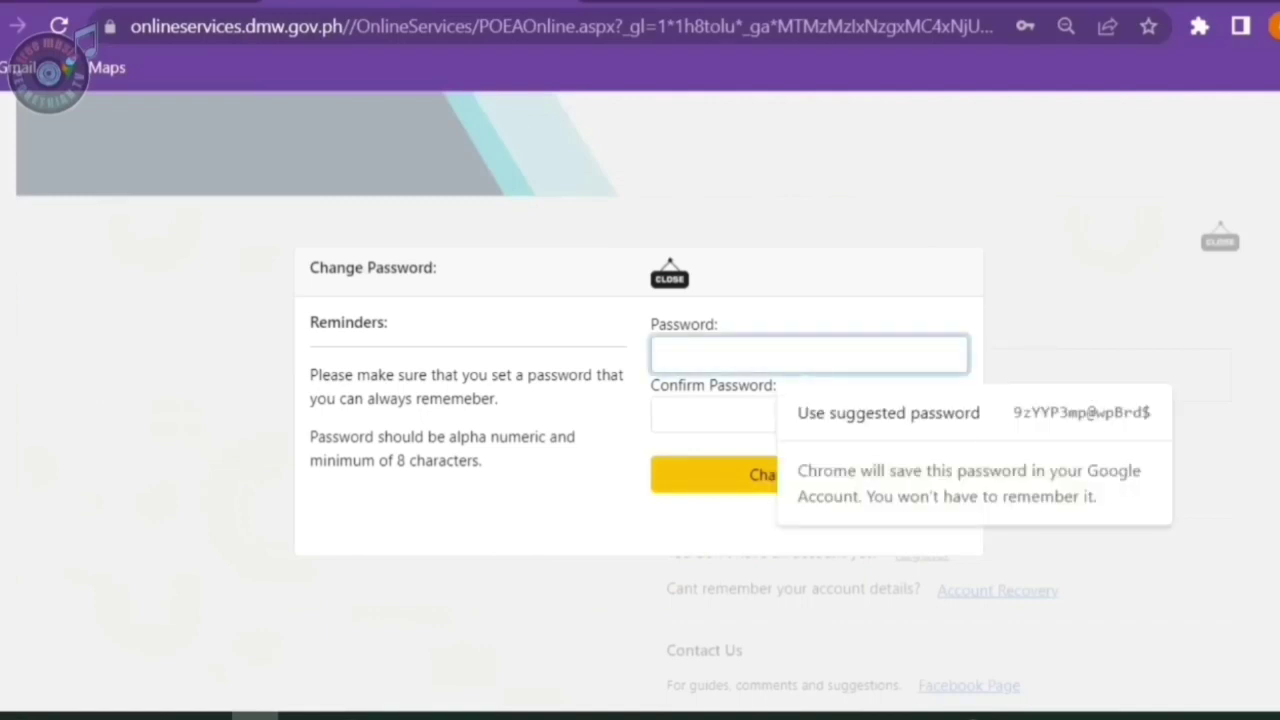
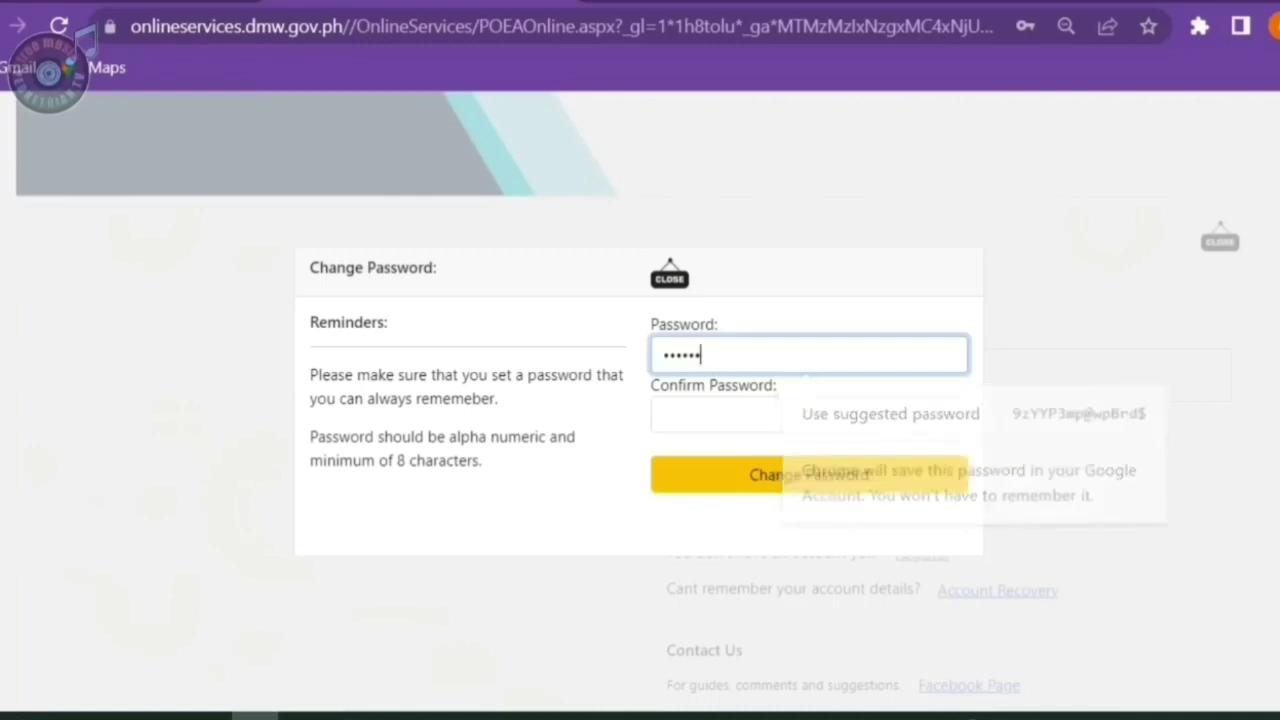
click(808, 414)
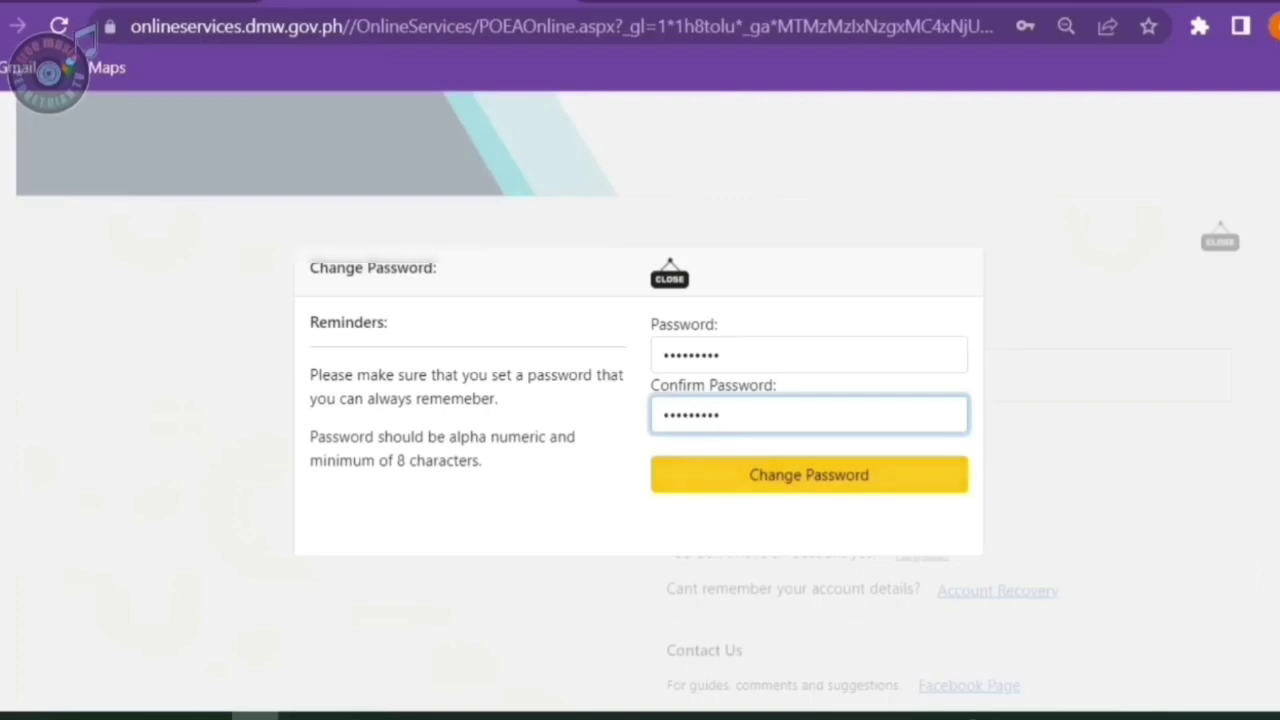
key(Return)
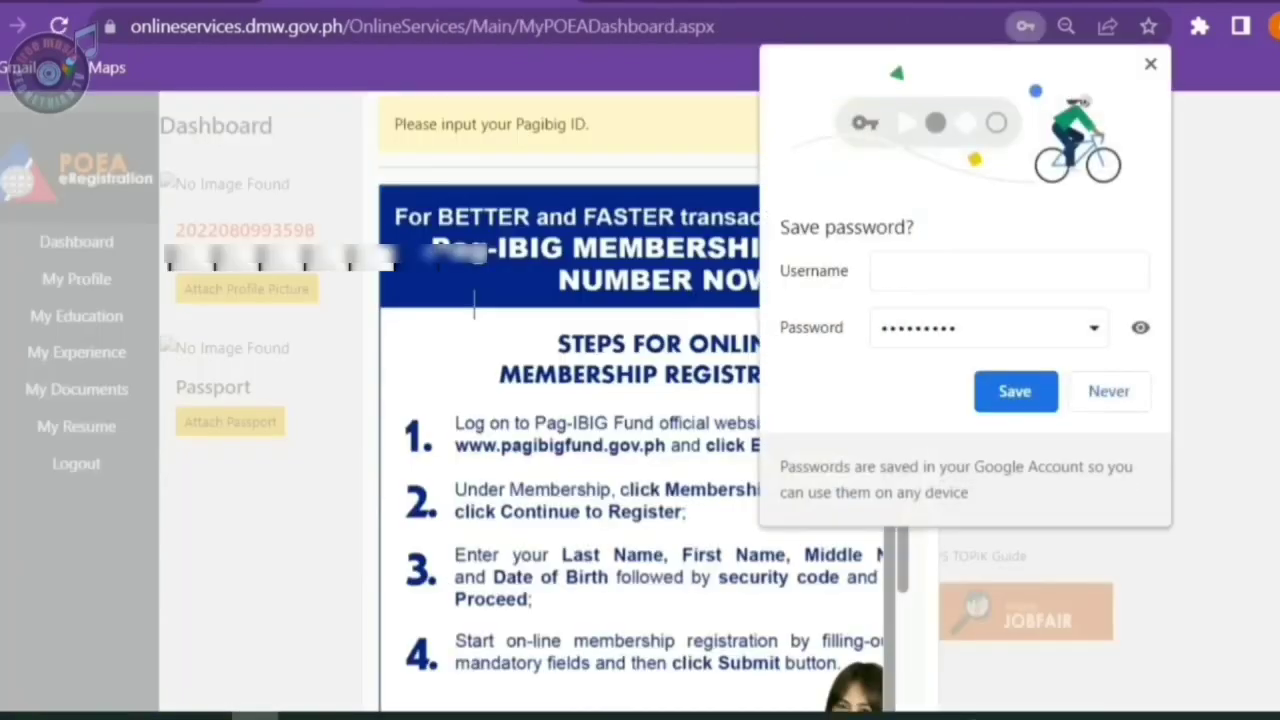
Step: Save the password in Chrome, adjust page zoom, and close the Pag-ibig Corner notice
click(1015, 391)
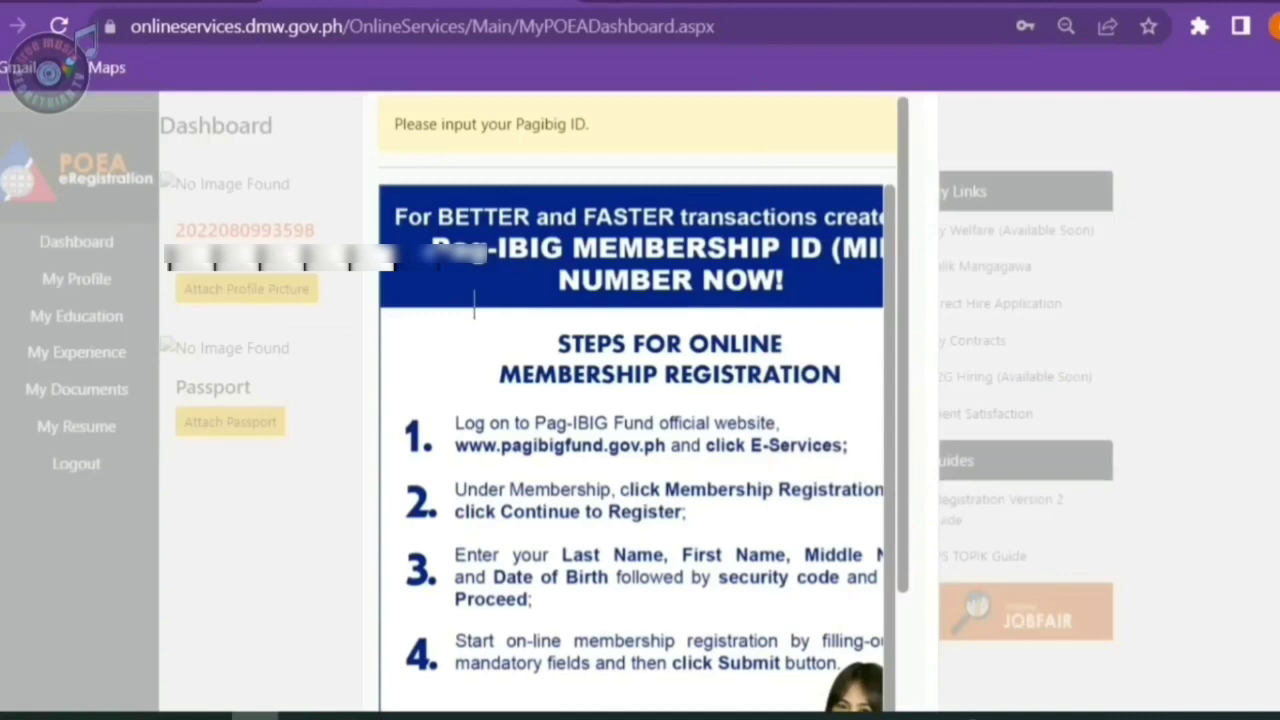
scroll(474, 308, down, 3)
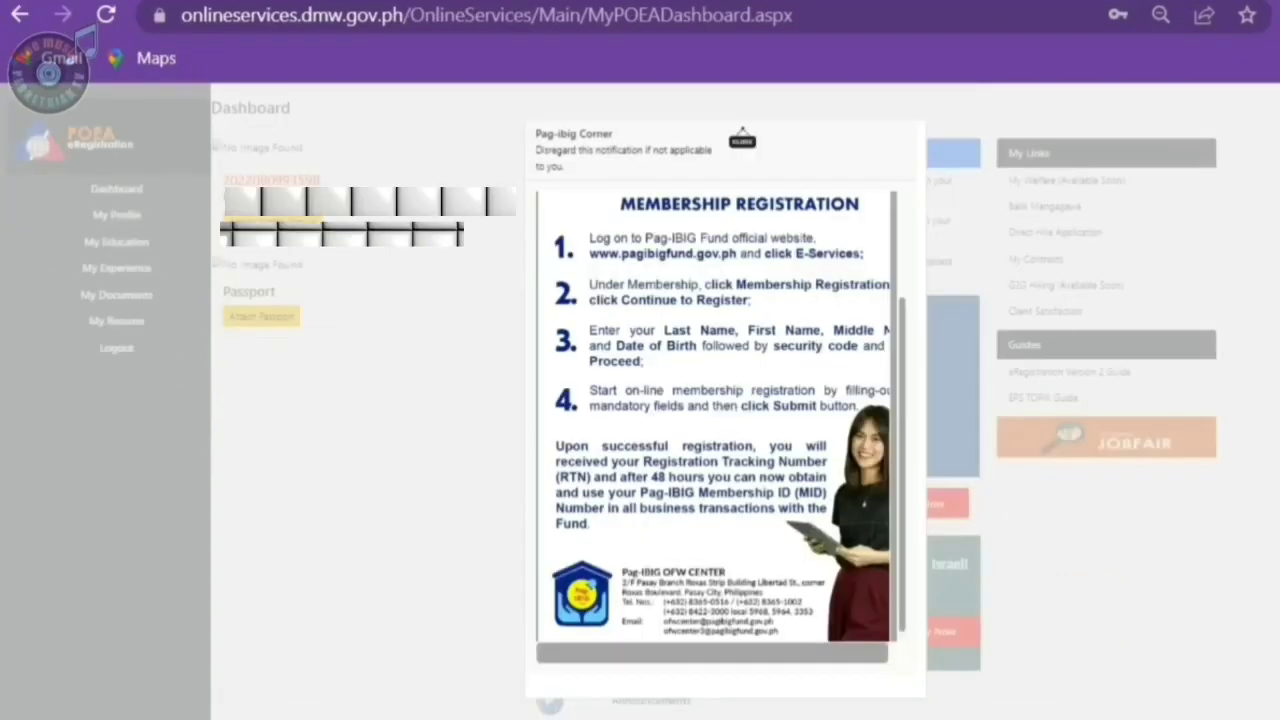
key(ctrl+plus)
scroll(562, 318, up, 4)
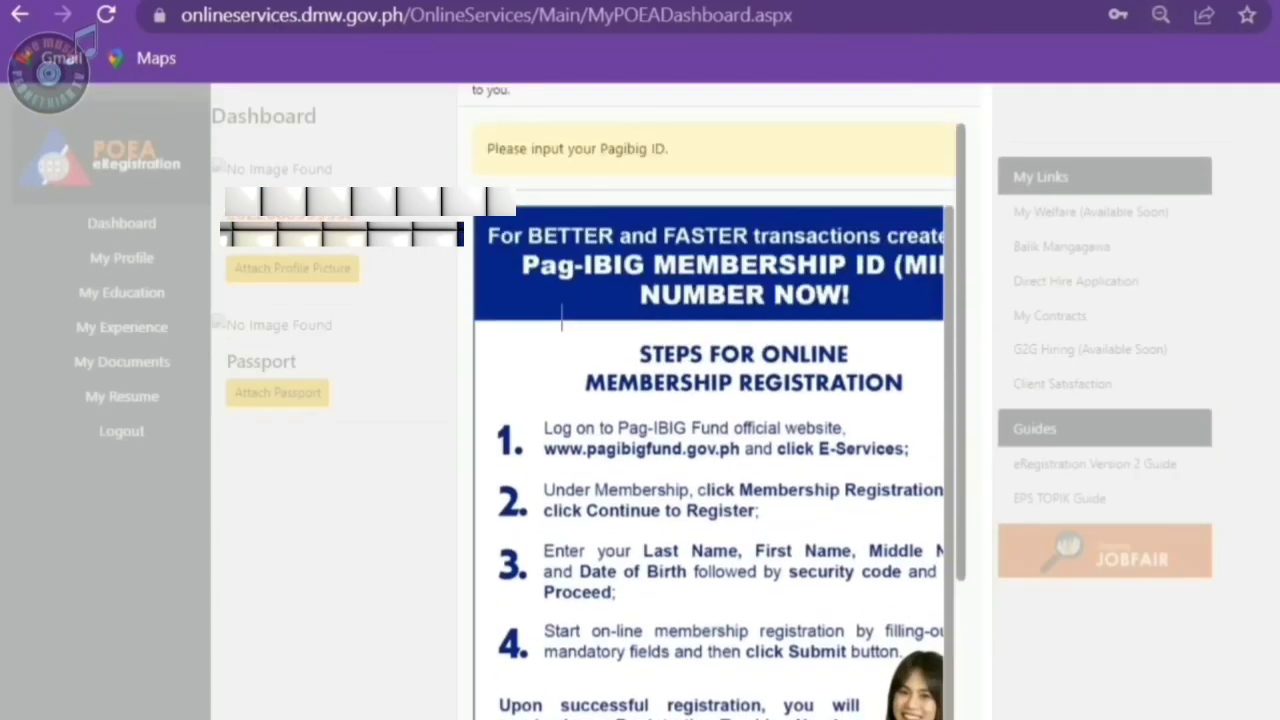
key(ctrl+minus)
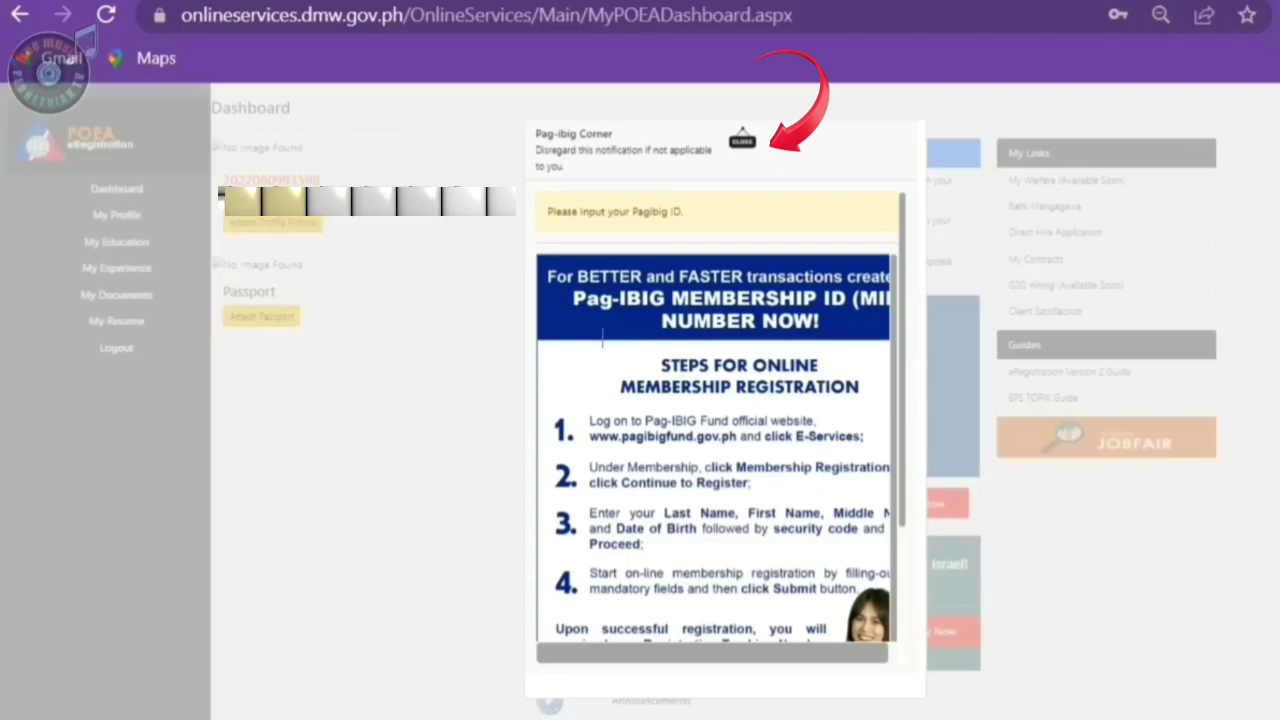
click(742, 140)
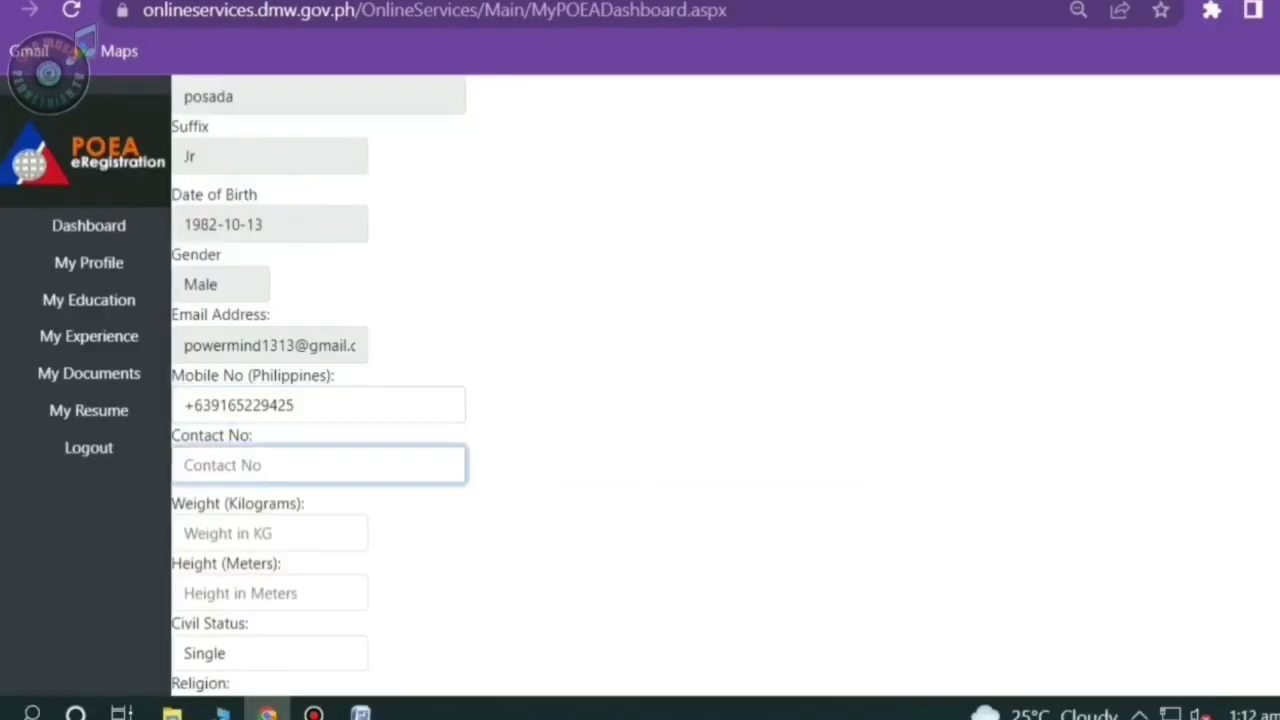
Step: Copy the mobile number into the Contact No field
right_click(235, 404)
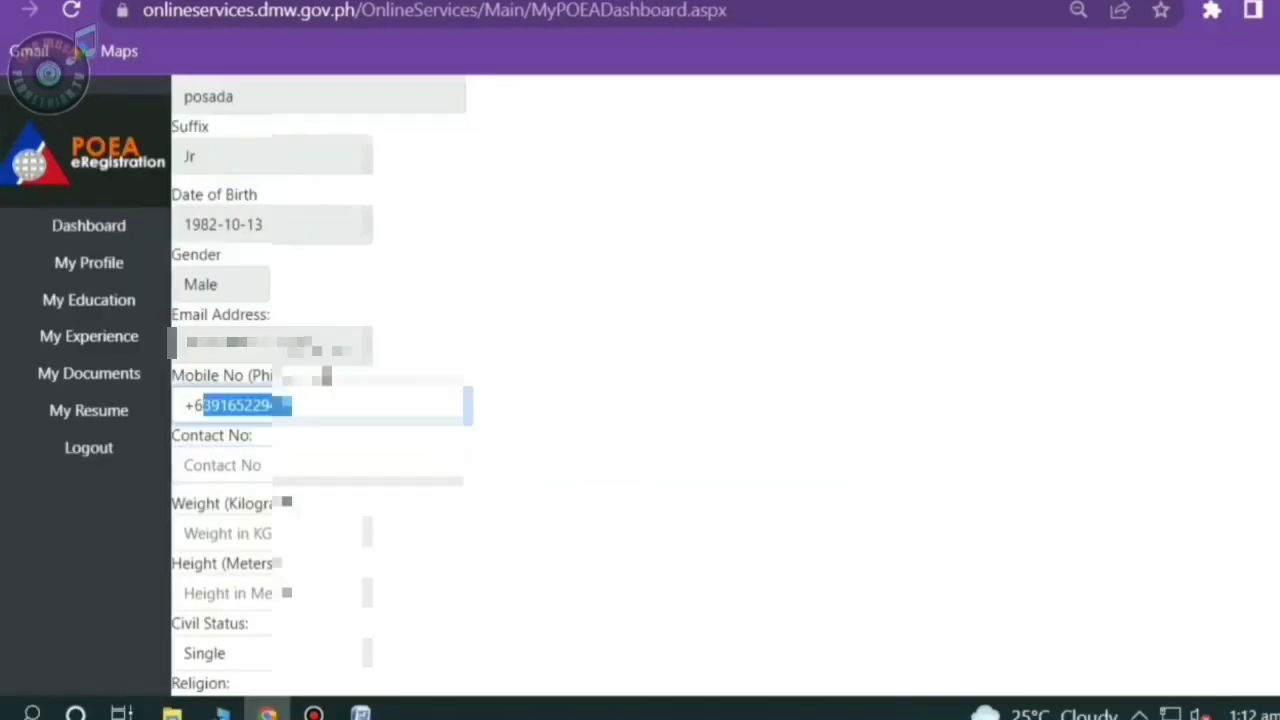
click(313, 55)
click(222, 465)
right_click(222, 465)
click(284, 258)
Step: Enter weight 54 and height 5"4
key(Tab)
text(54)
key(Tab)
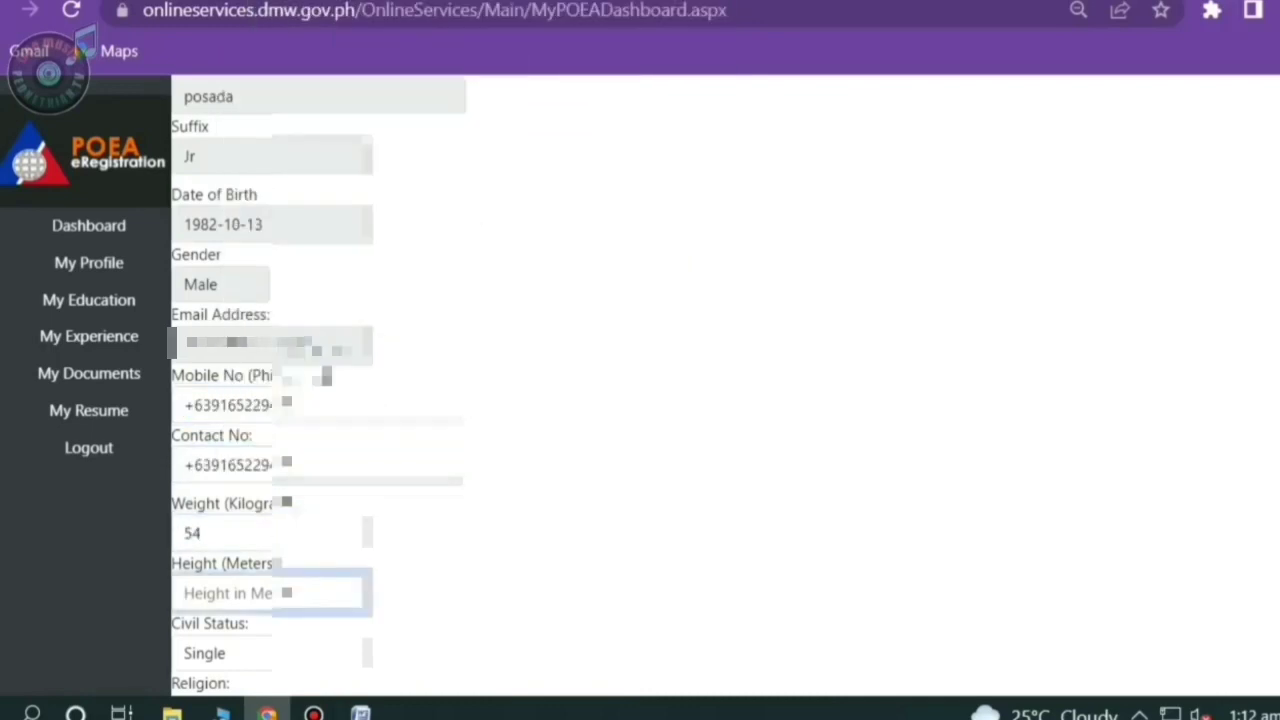
text(54)
key(Left)
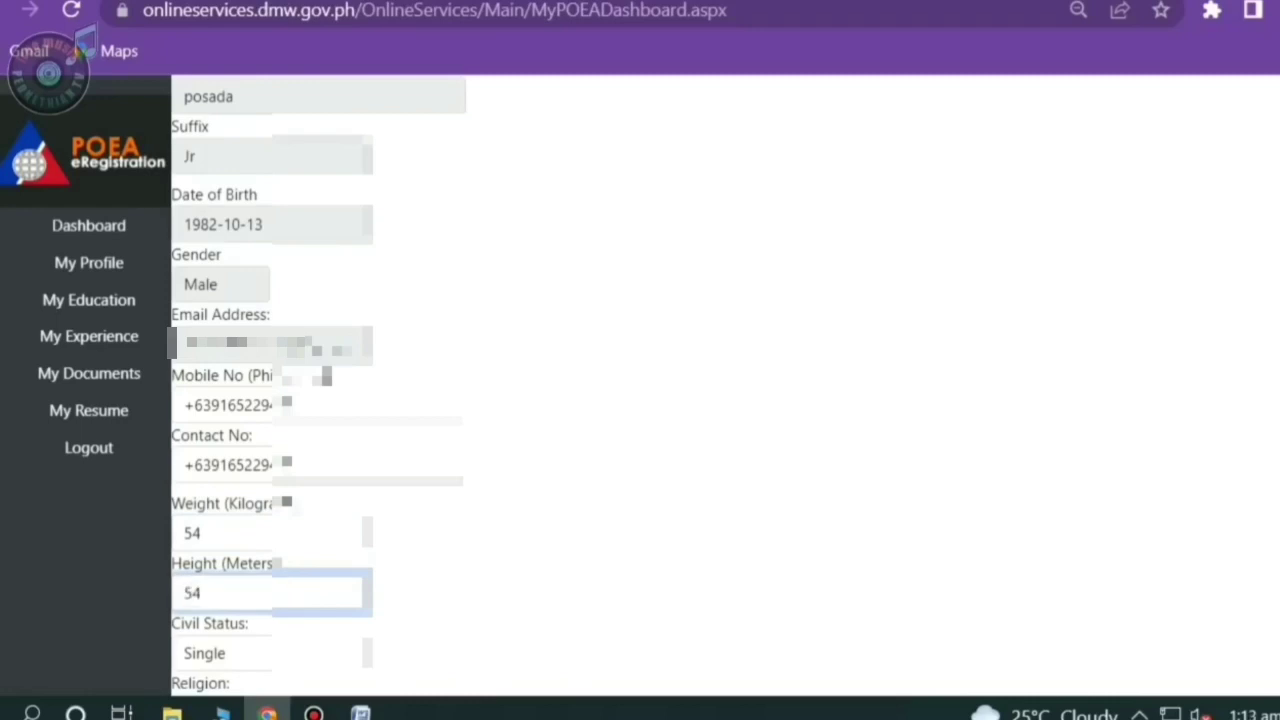
text(")
Step: Set civil status to Married and religion to CHRISTIAN
scroll(640, 400, down, 1)
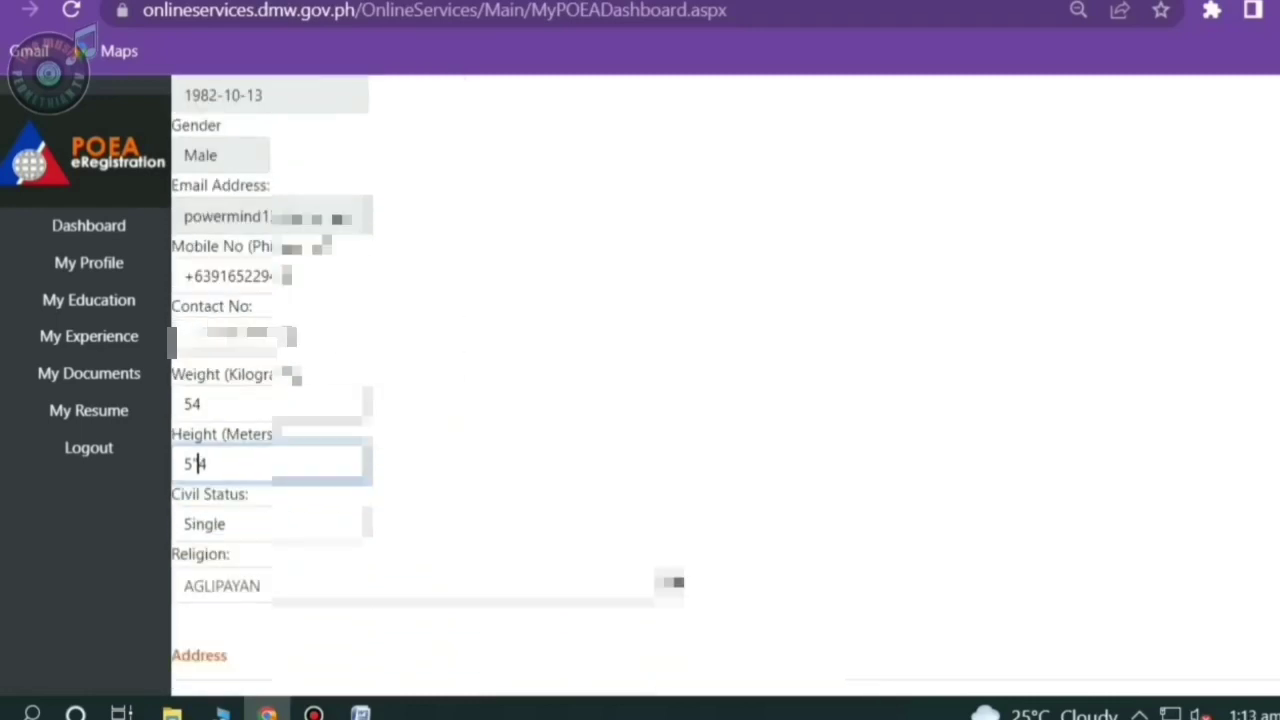
click(270, 523)
click(250, 571)
scroll(640, 400, down, 1)
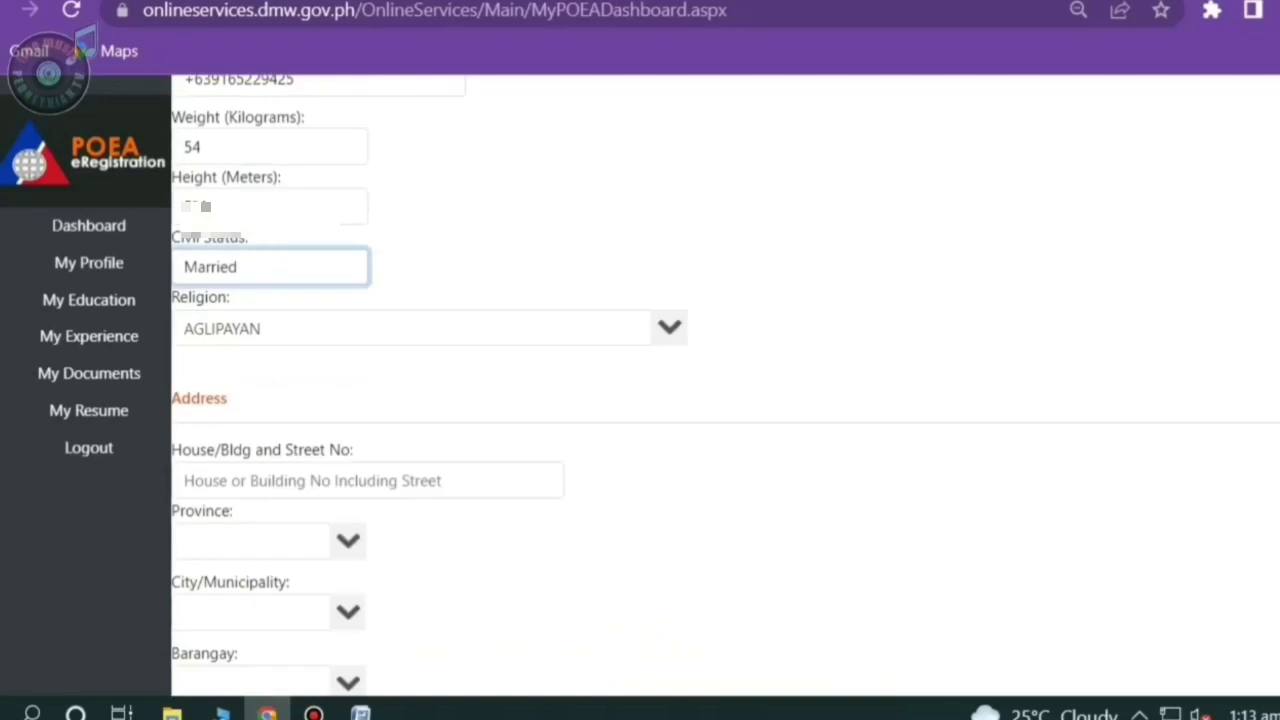
key(Tab)
key(alt+Down)
key(Down)
key(Down)
key(Down)
key(Down)
key(Down)
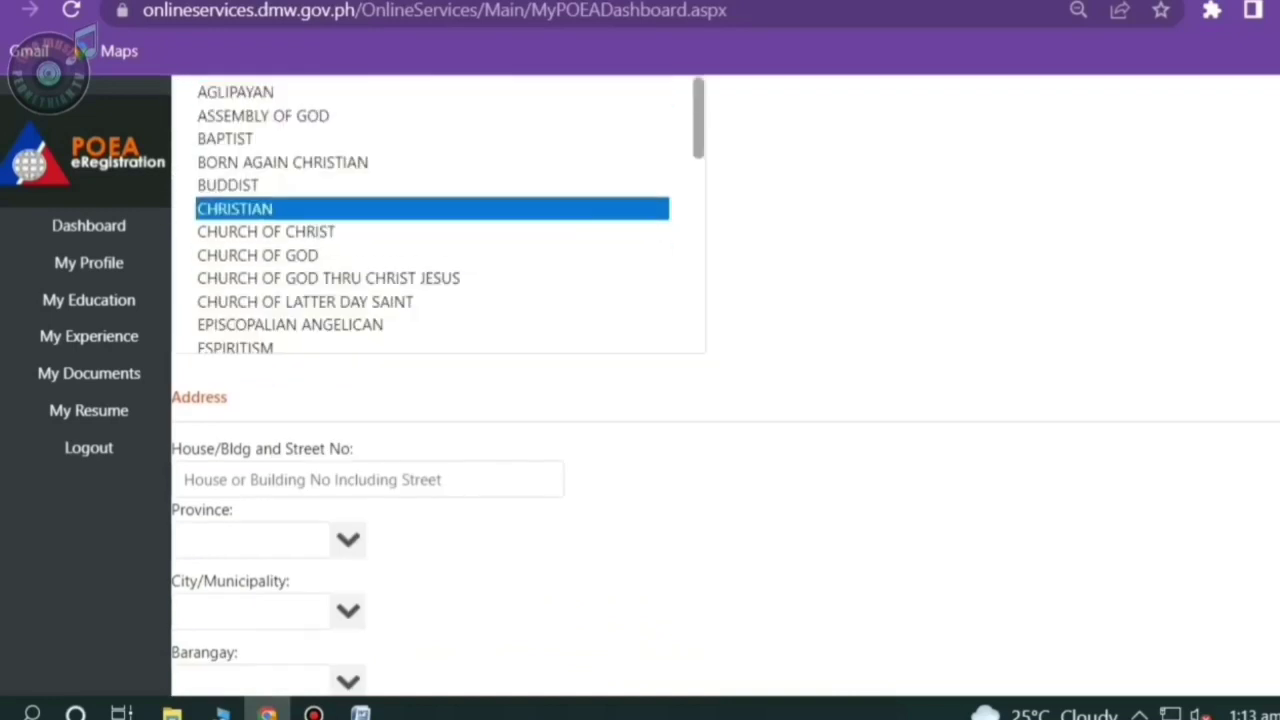
key(Return)
scroll(640, 400, down, 1)
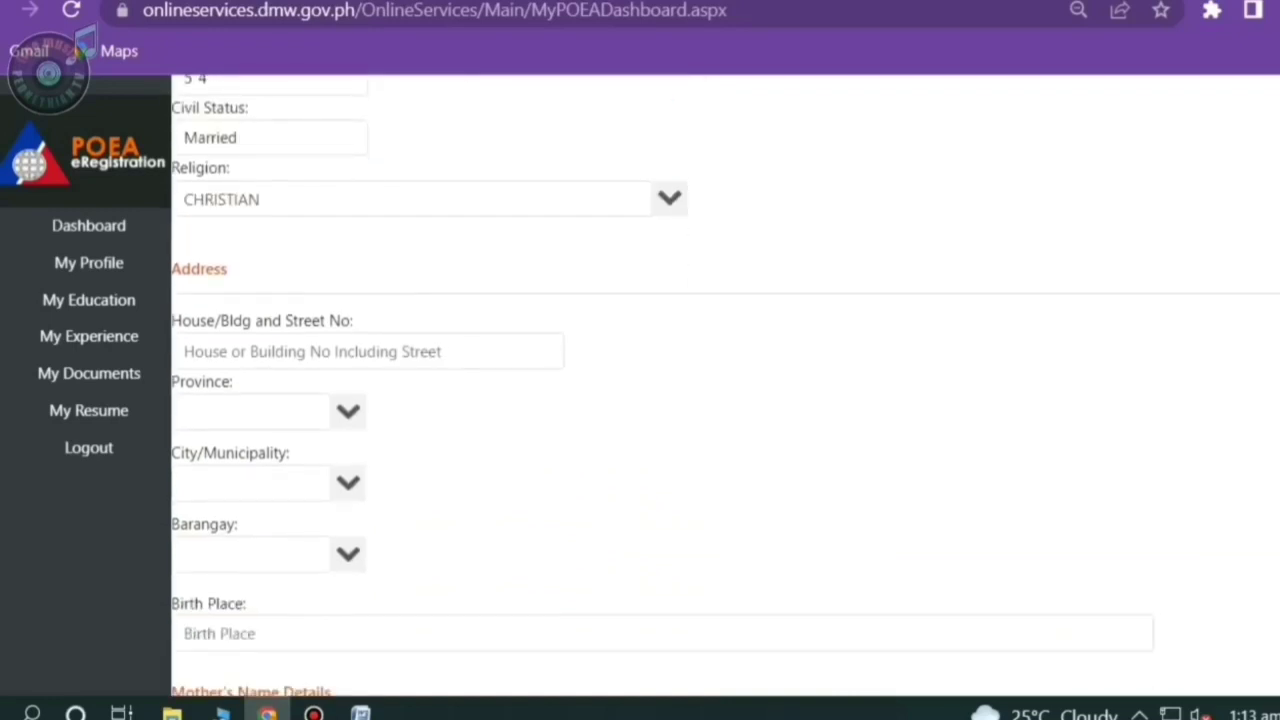
Step: Enter the house/building and street line of the address
key(Tab)
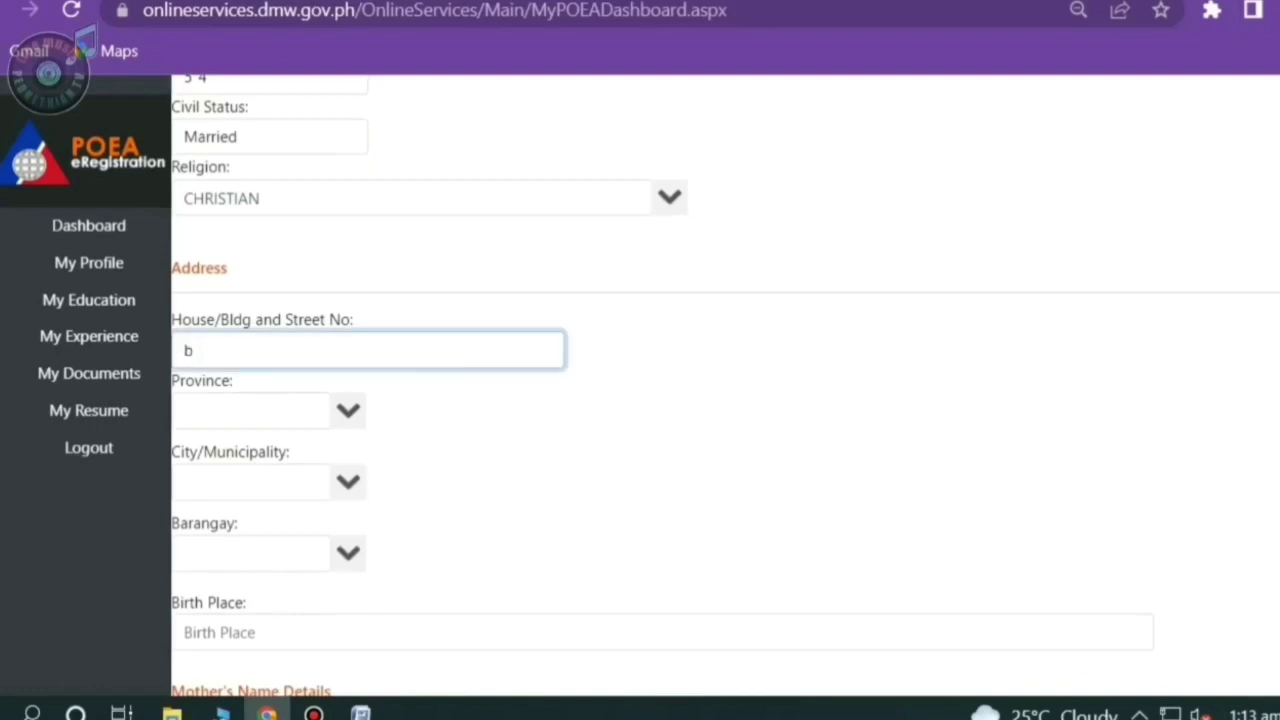
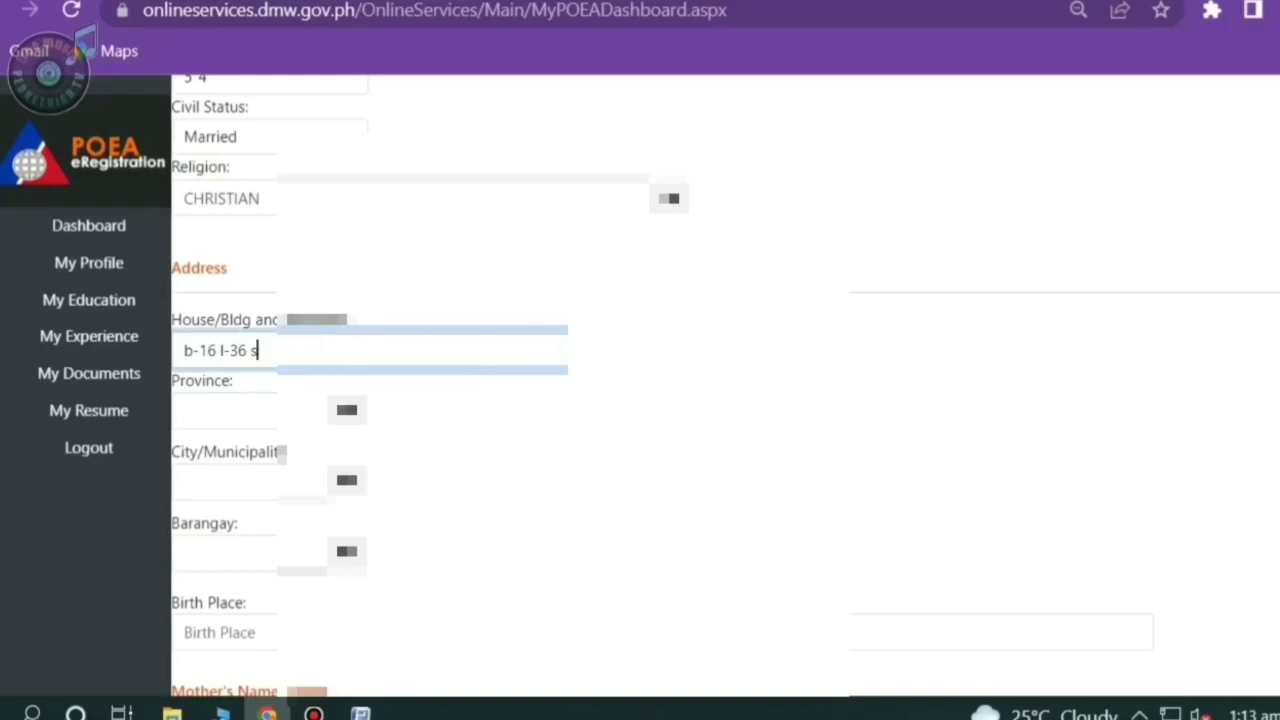
text(au)
text(ed)
text(i)
text(a)
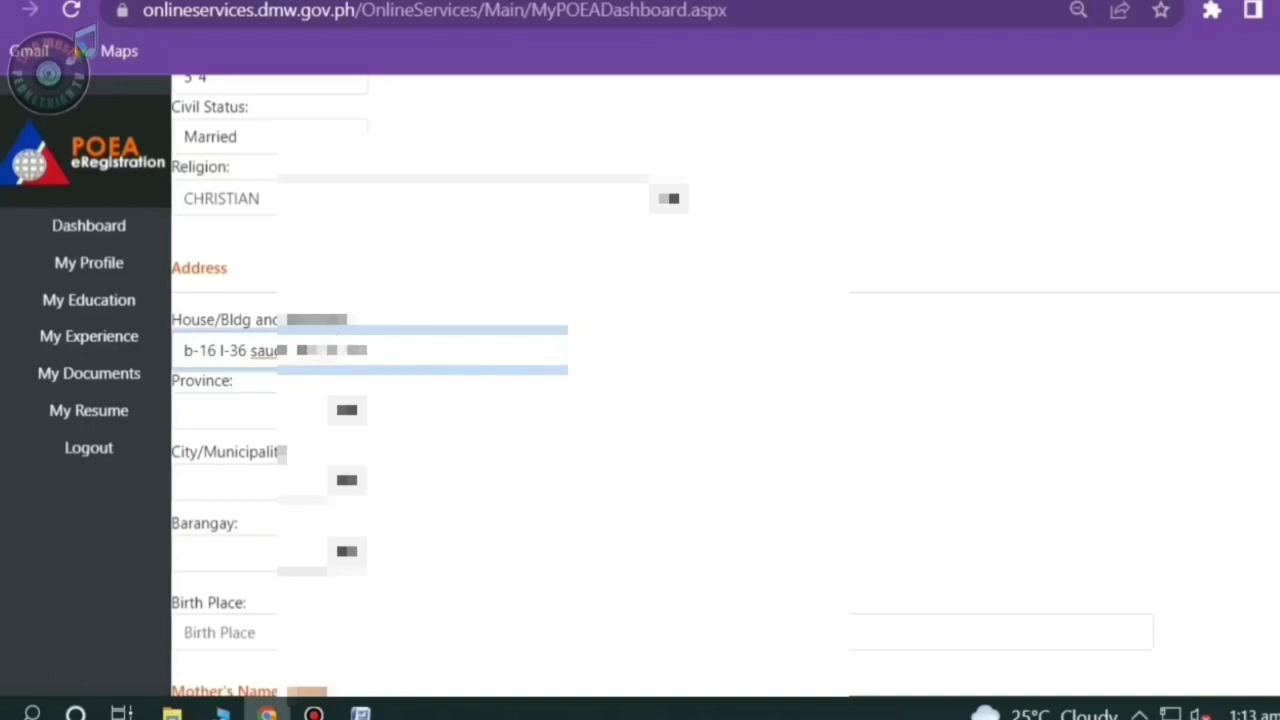
text(r)
Step: Choose the home province from the Province combo box suggestions
key(Tab)
key(alt+Down)
key(Up)
key(Up)
key(Up)
key(Up)
scroll(357, 215, down, 8)
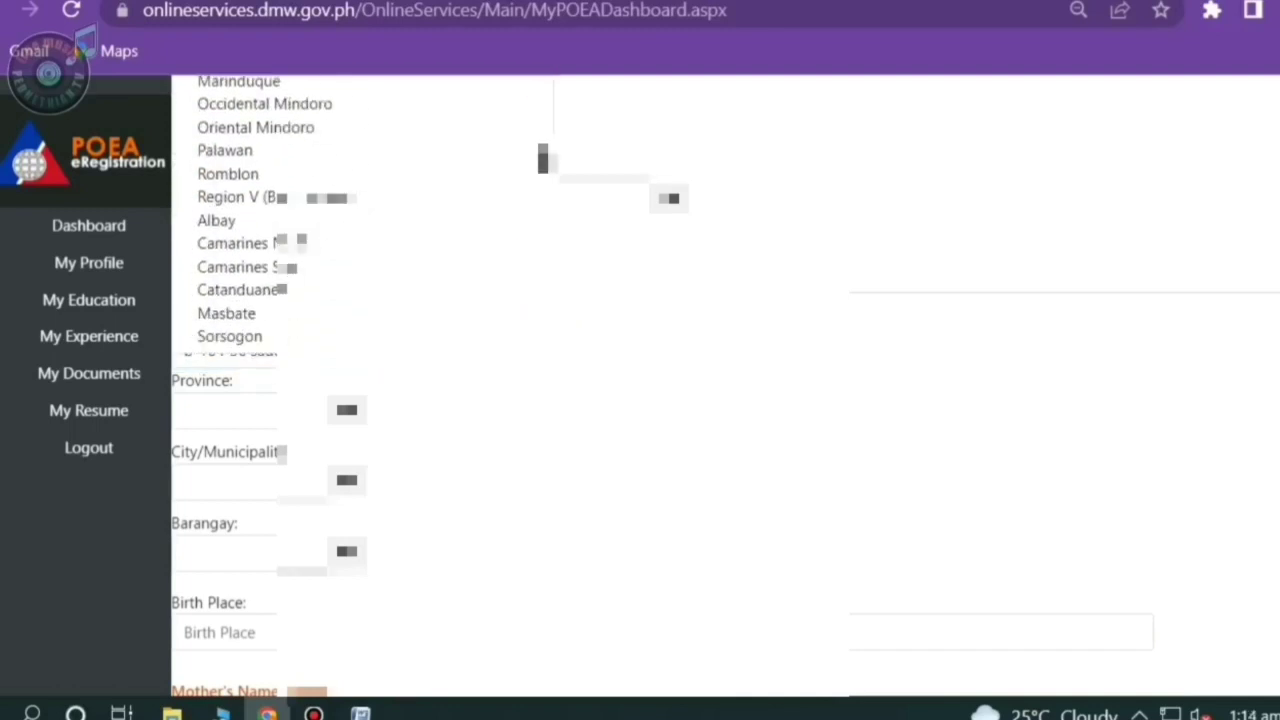
scroll(357, 215, down, 15)
scroll(357, 215, up, 14)
scroll(357, 215, down, 15)
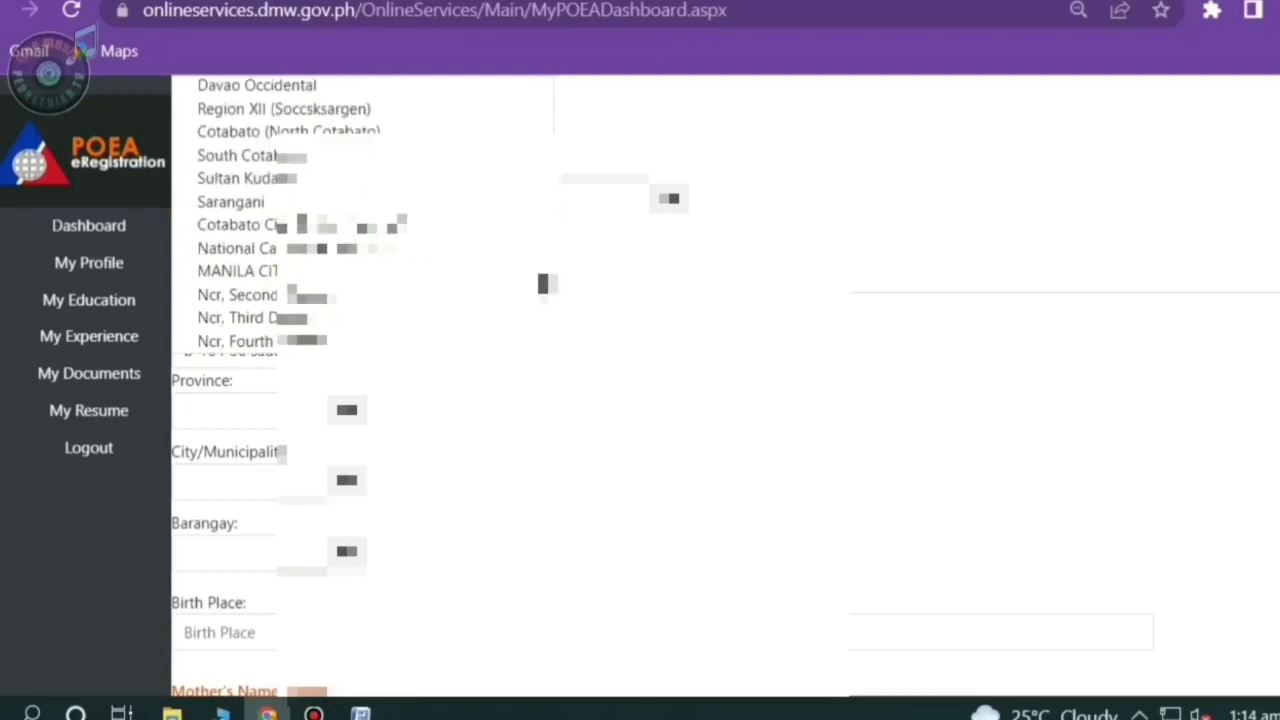
scroll(357, 215, down, 3)
scroll(357, 215, up, 20)
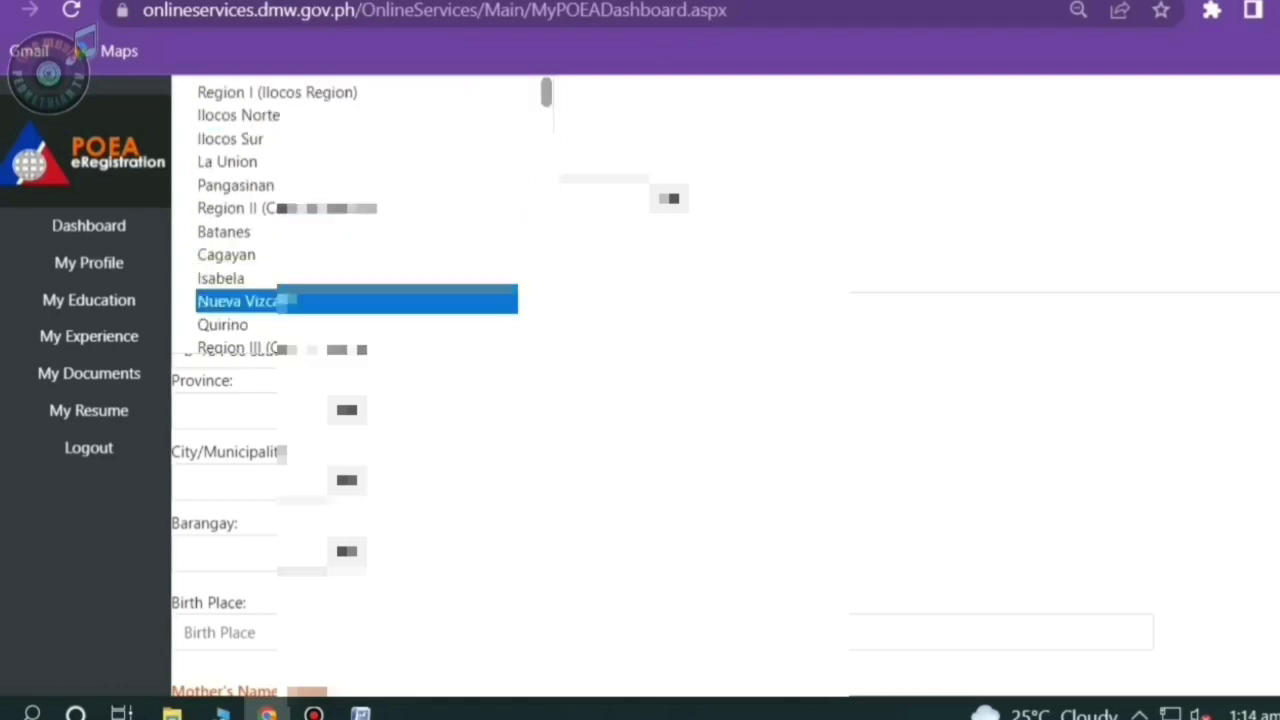
click(225, 411)
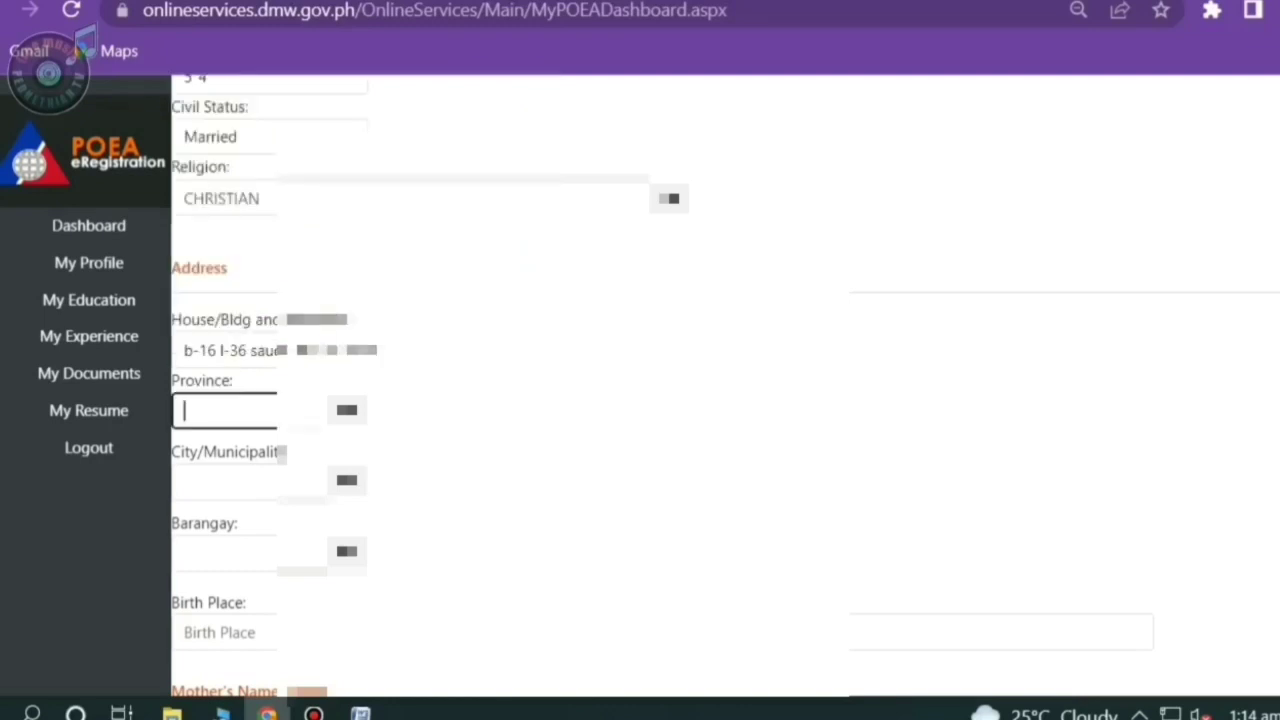
text(Cavite)
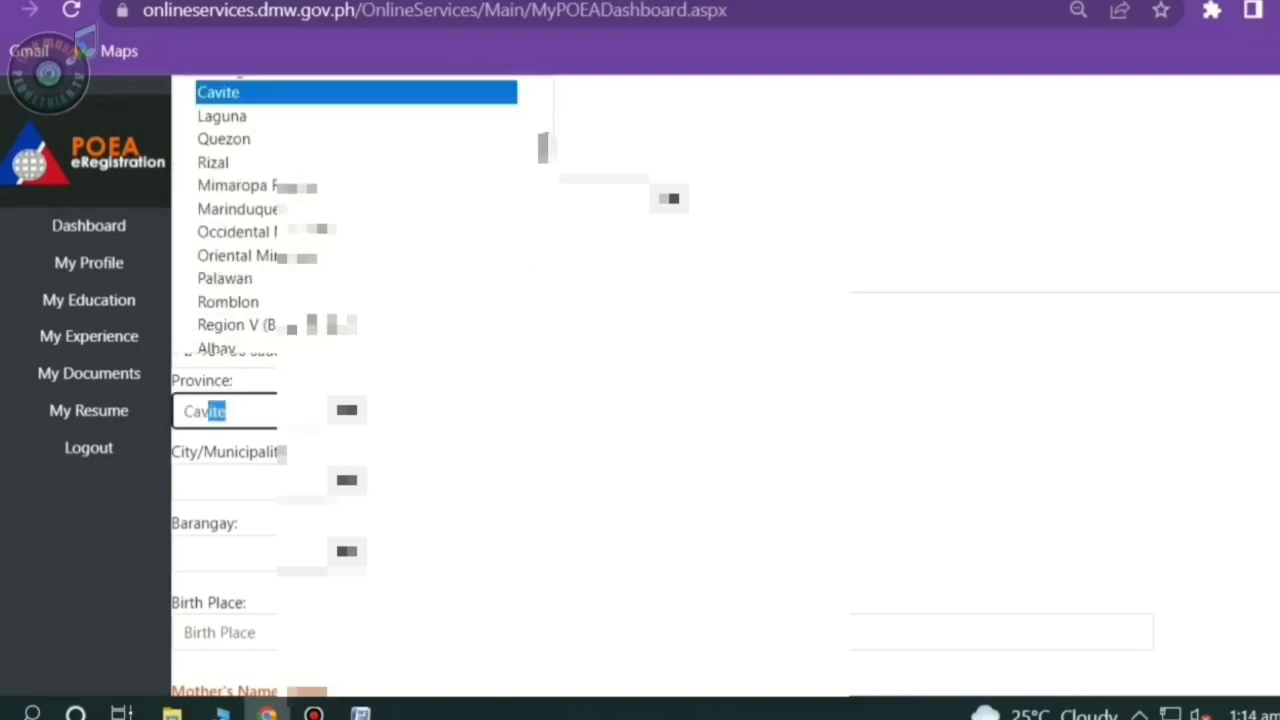
key(Tab)
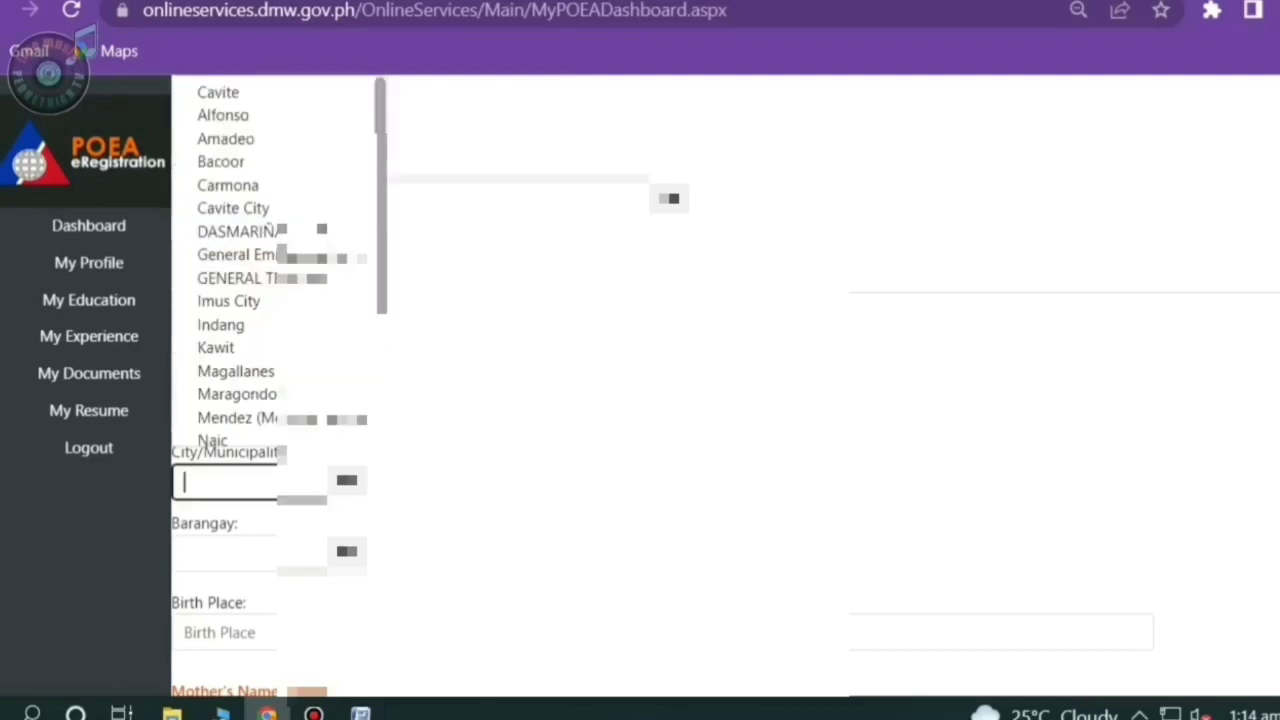
Step: Accept the suggested city/municipality and barangay for the home address
text(DASMARIÑAS)
key(Tab)
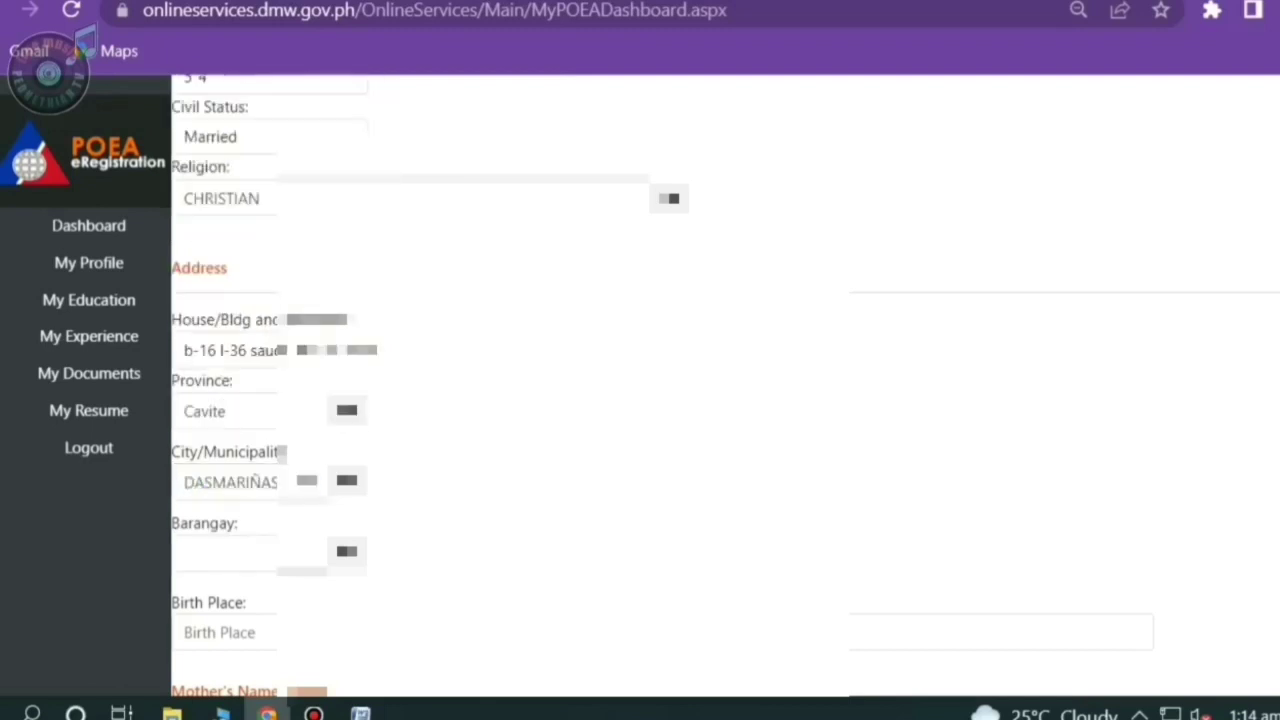
click(225, 553)
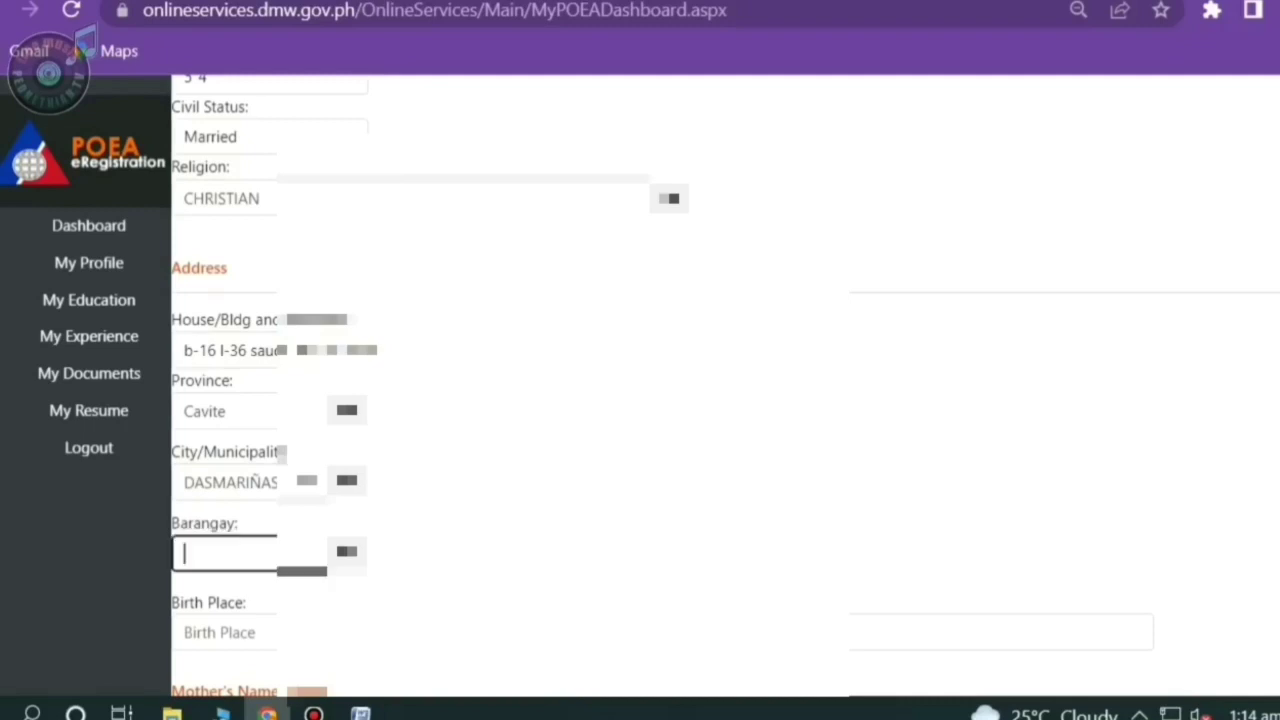
text(Salawag)
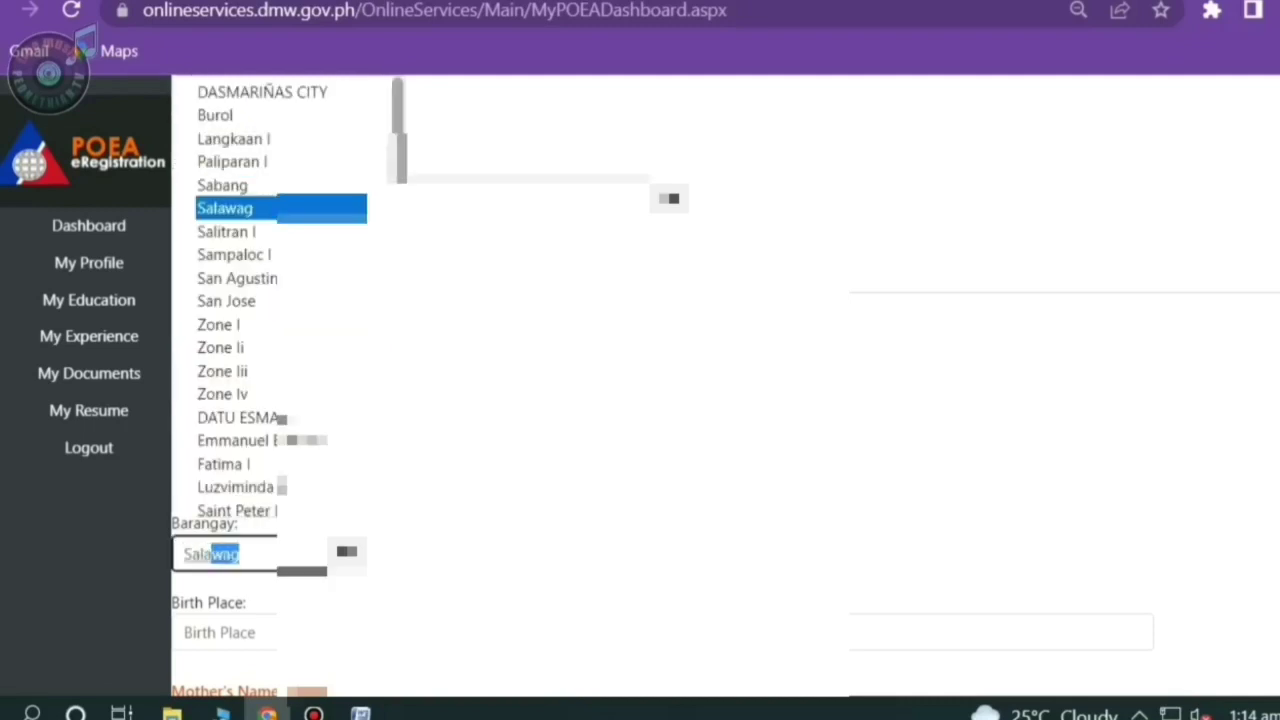
key(Tab)
scroll(725, 389, down, 2)
Step: Enter the applicant's birth place
text(ca)
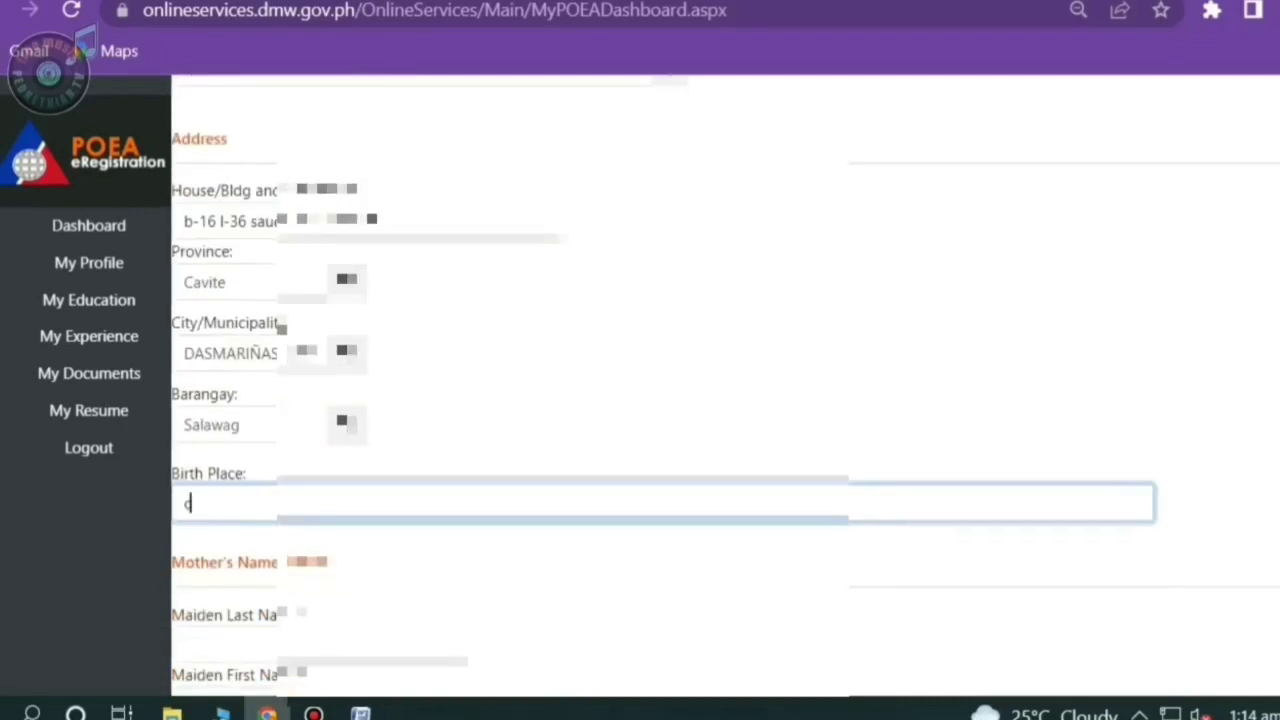
key(BackSpace)
key(BackSpace)
text(virac catan)
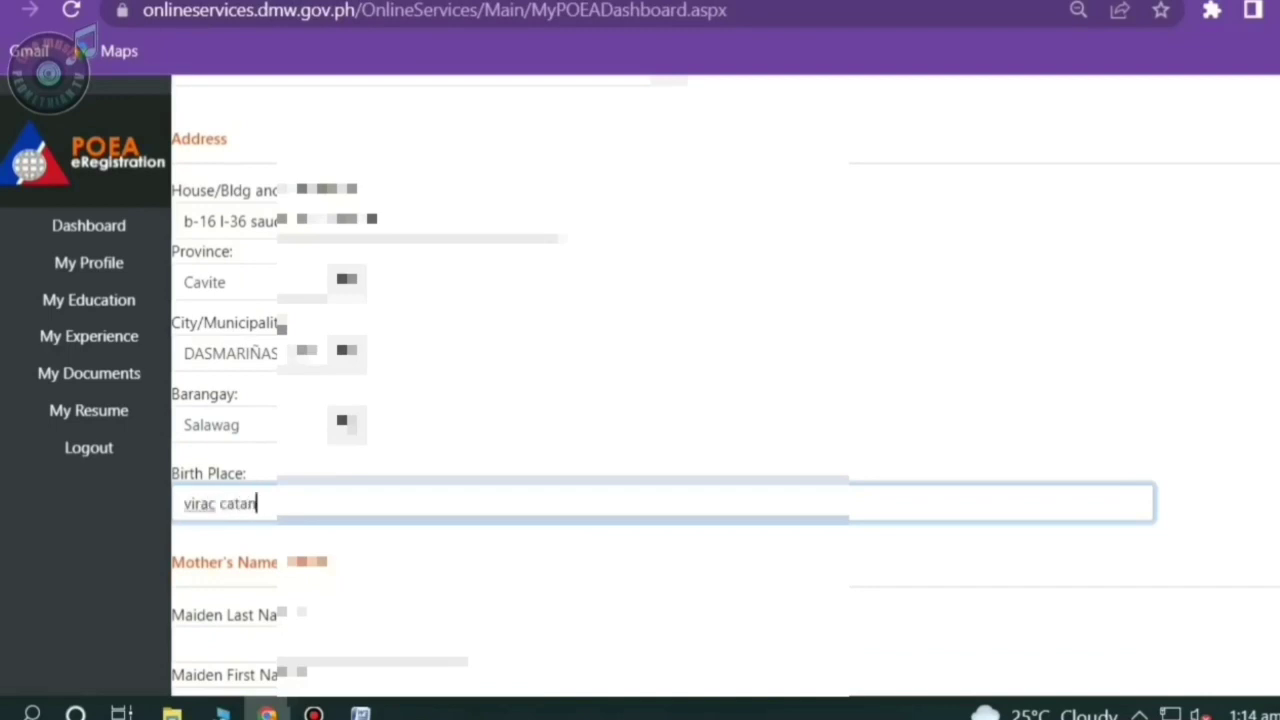
text(dua)
scroll(640, 400, down, 3)
Step: Fill in the mother's maiden last, first and middle names
click(230, 386)
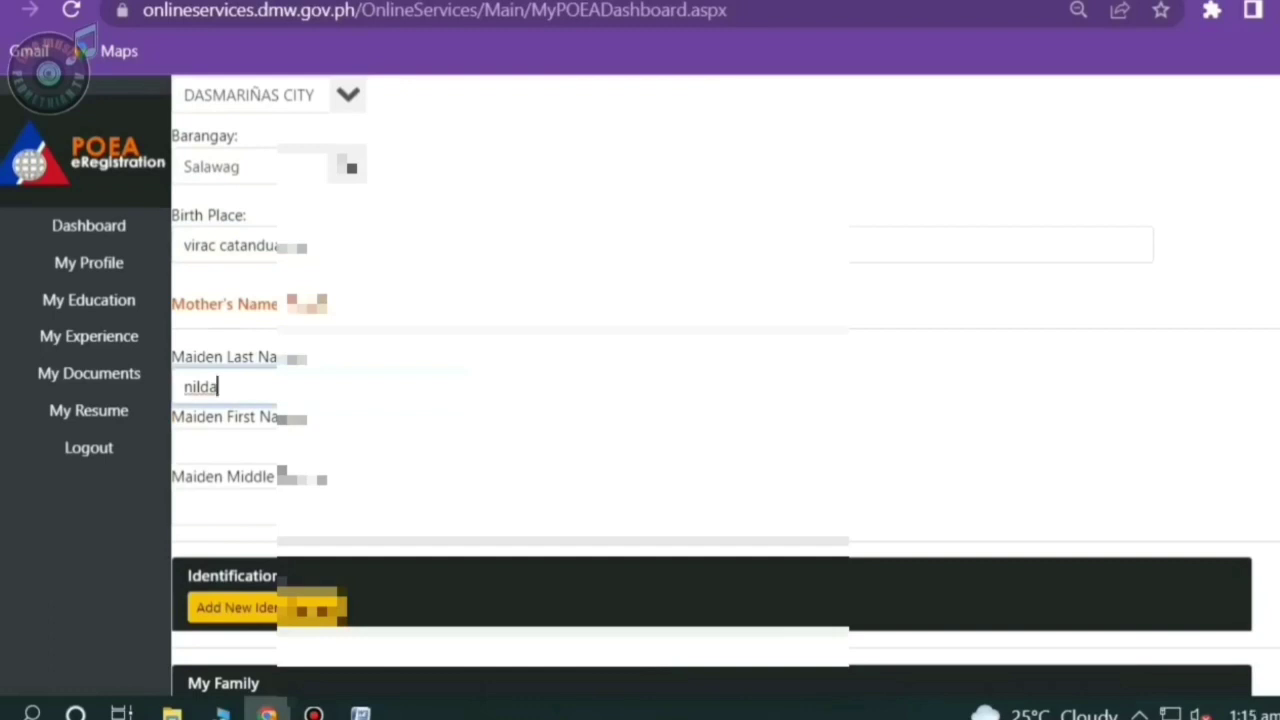
key(Tab)
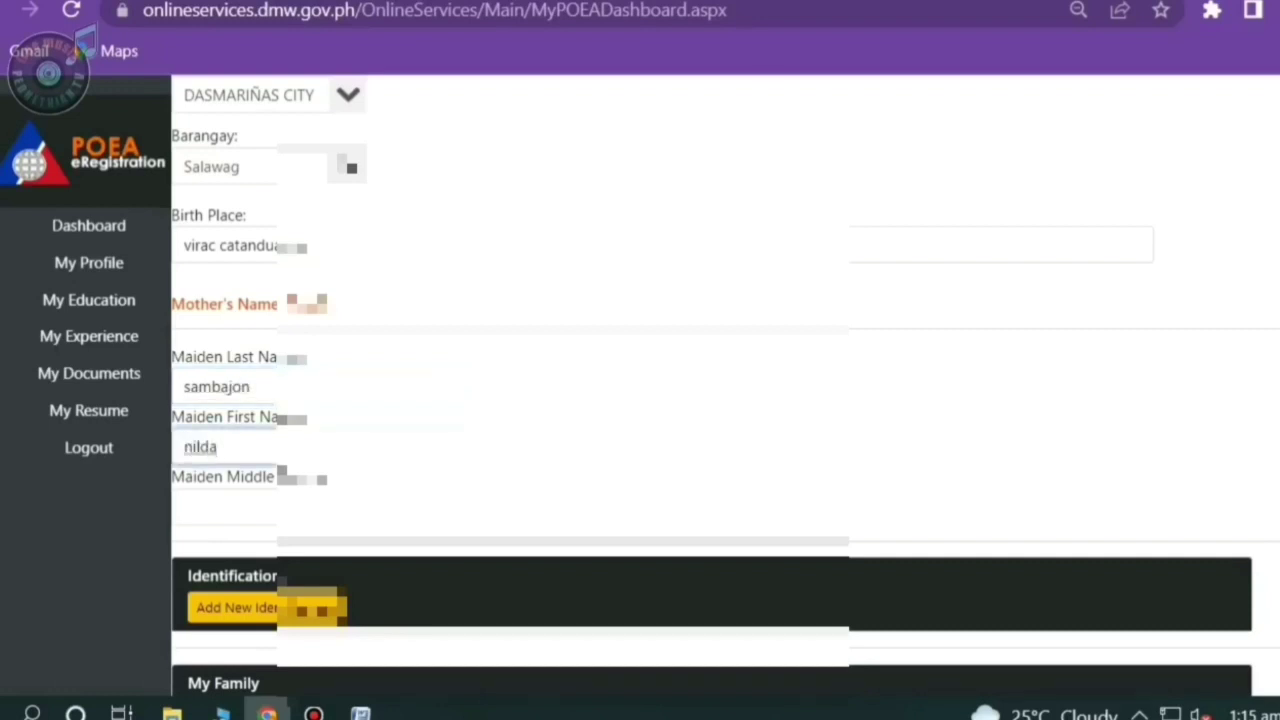
key(Tab)
text(v)
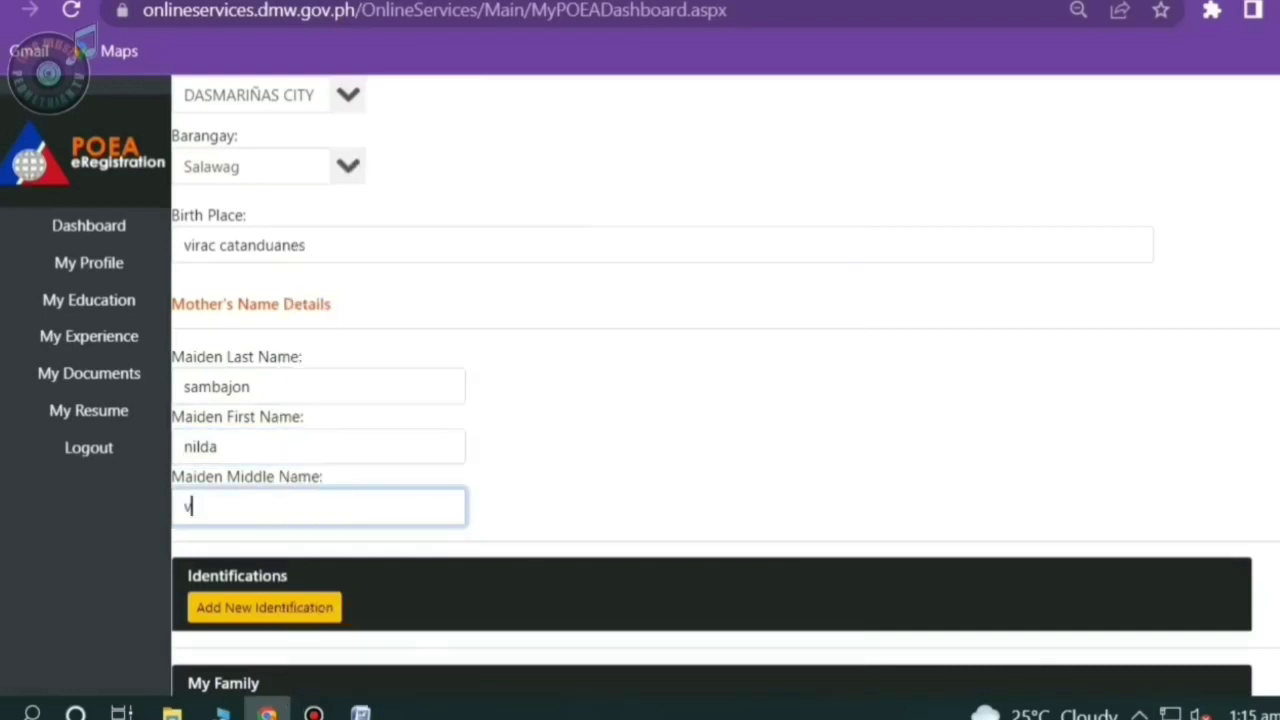
text(argas)
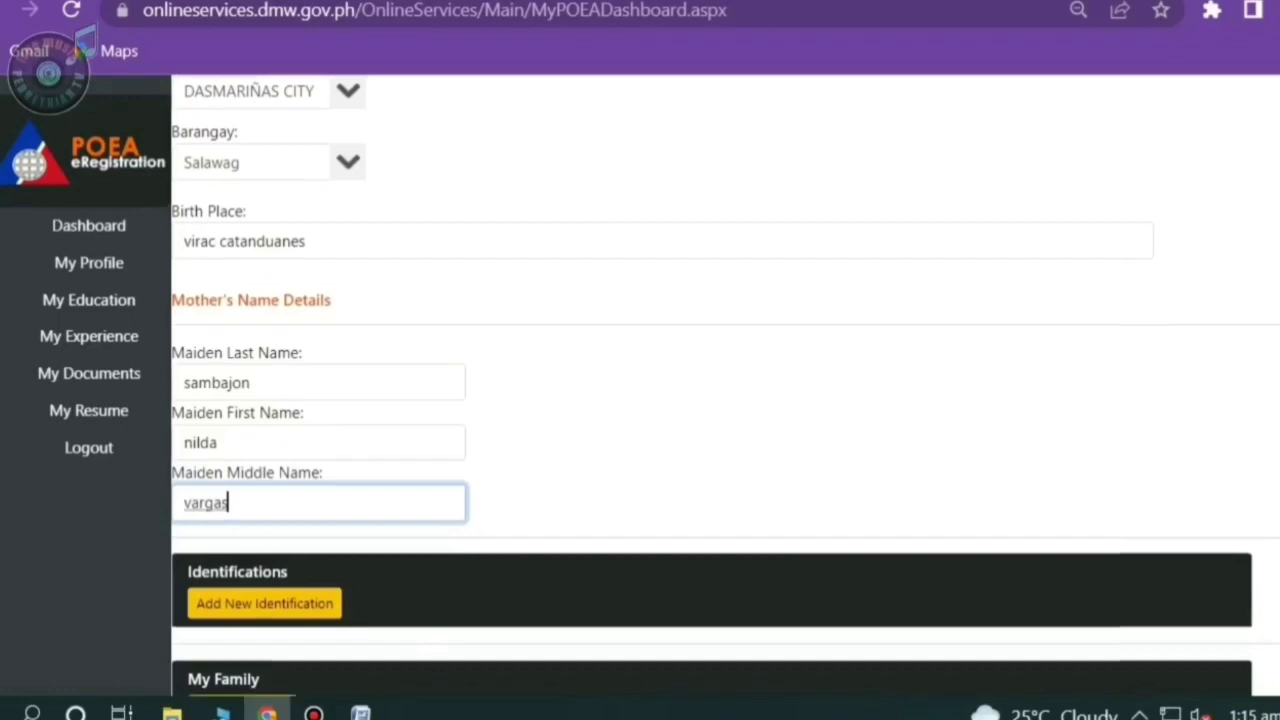
scroll(725, 386, down, 1)
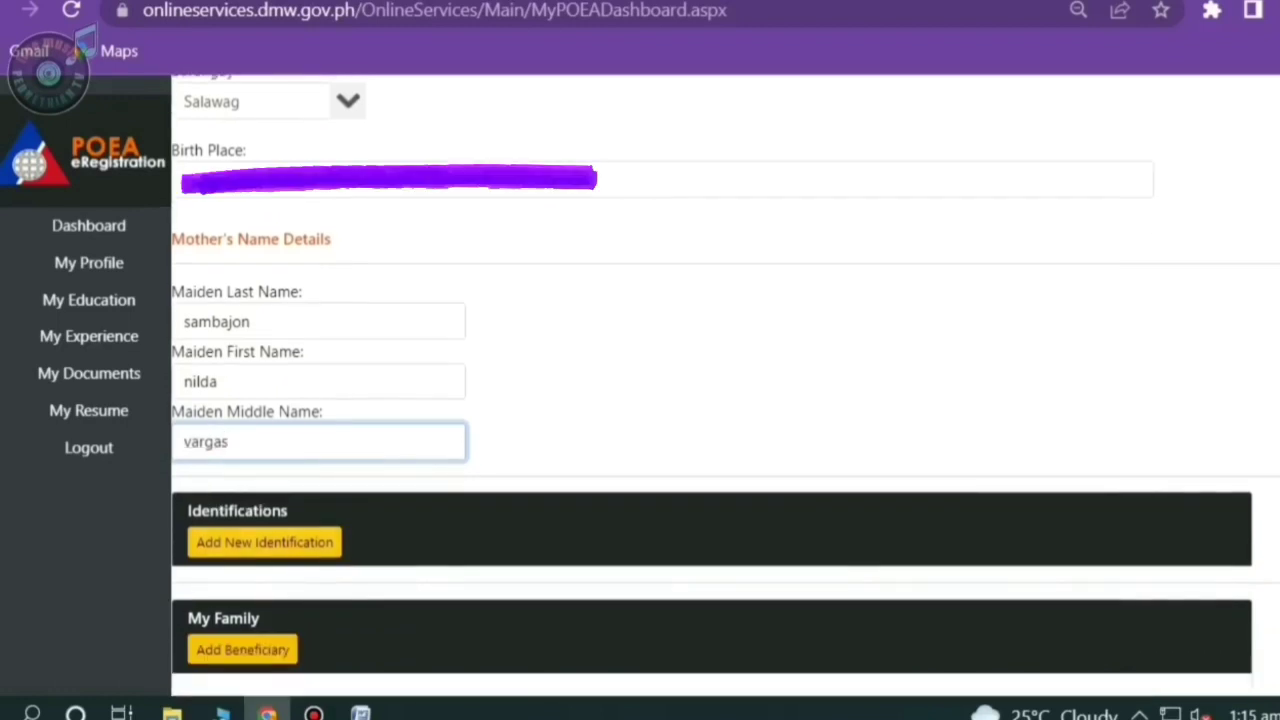
click(264, 542)
Step: Submit a PASSPORT identification with its number, issued 01/03/2022, expiring 29/02/2032
click(662, 358)
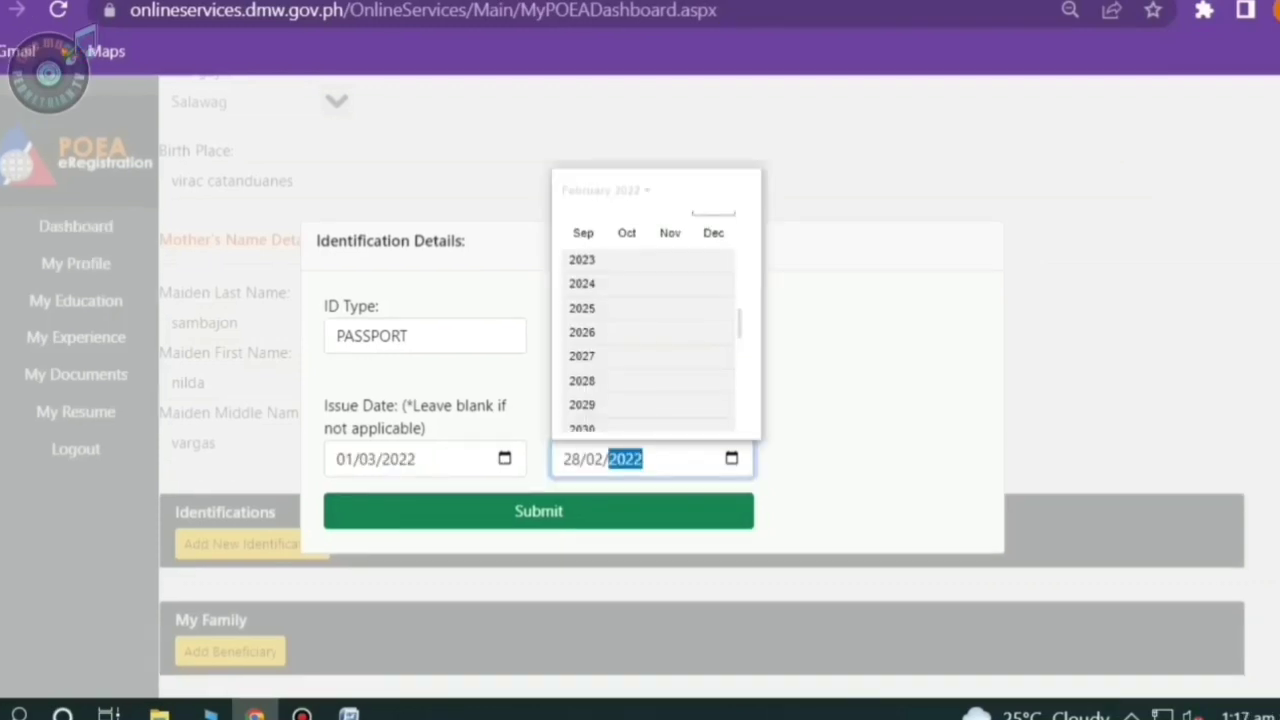
scroll(650, 320, down, 2)
scroll(650, 320, down, 1)
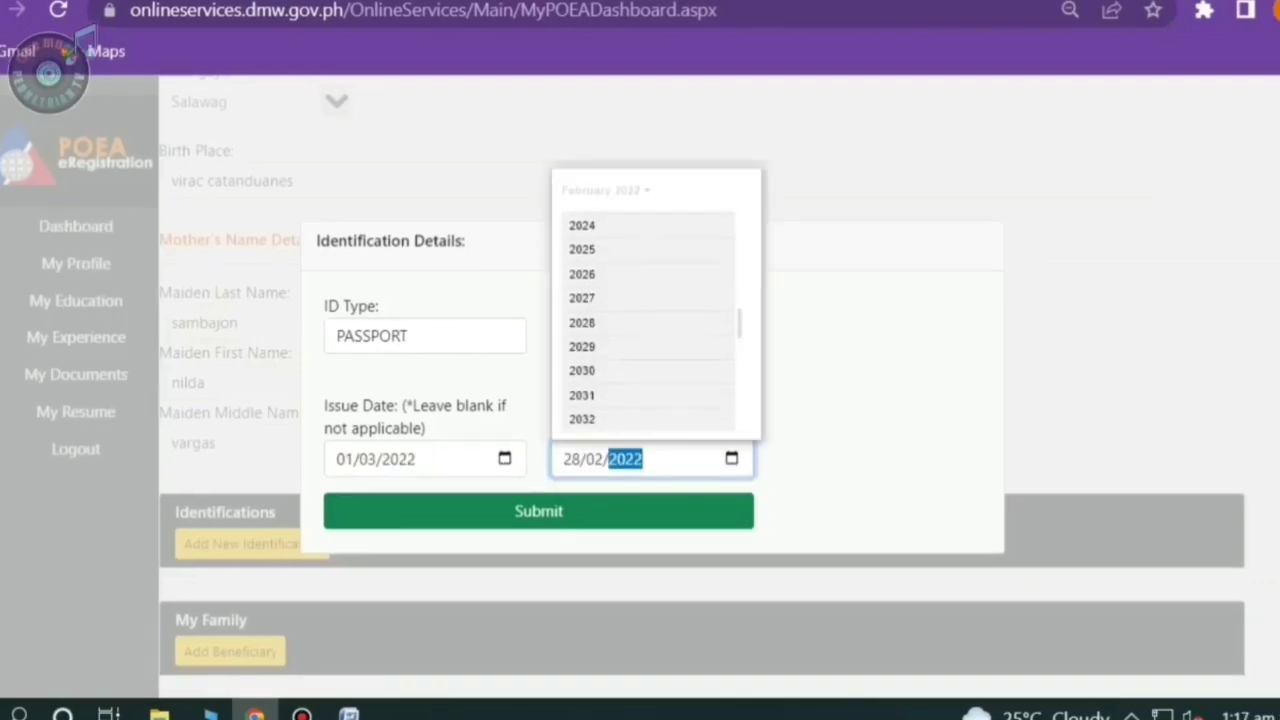
click(582, 419)
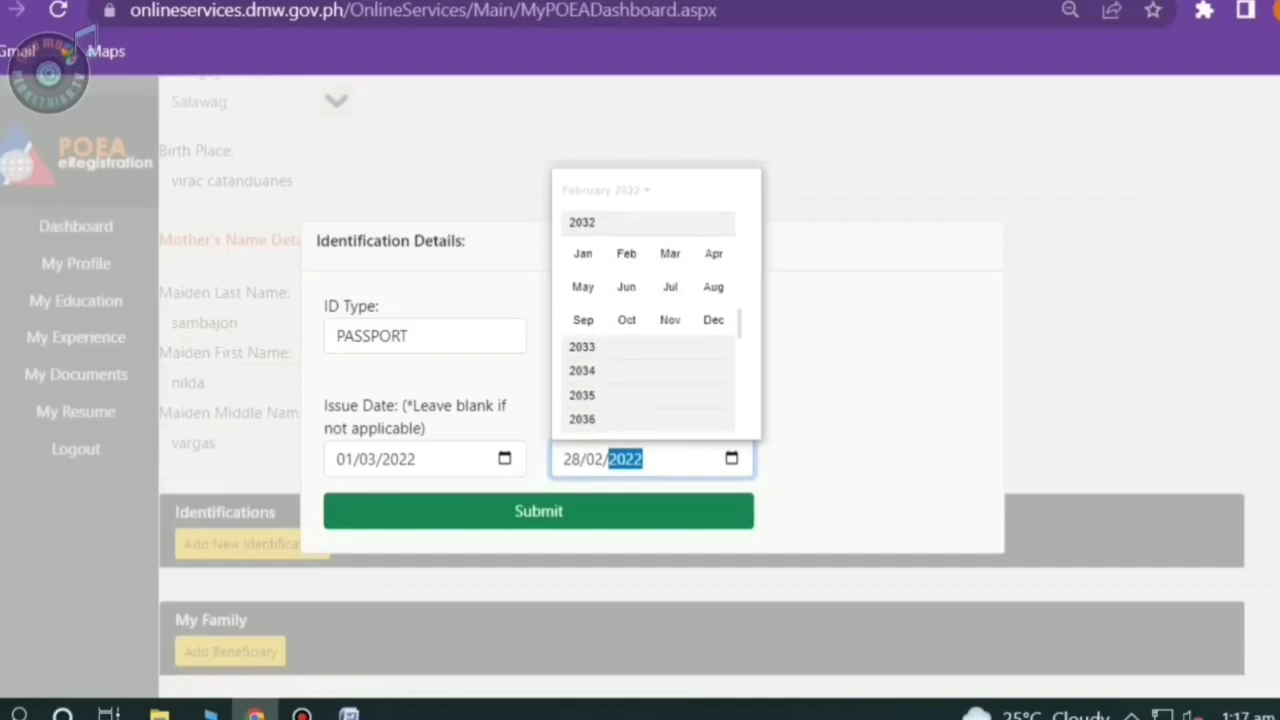
scroll(649, 321, up, 2)
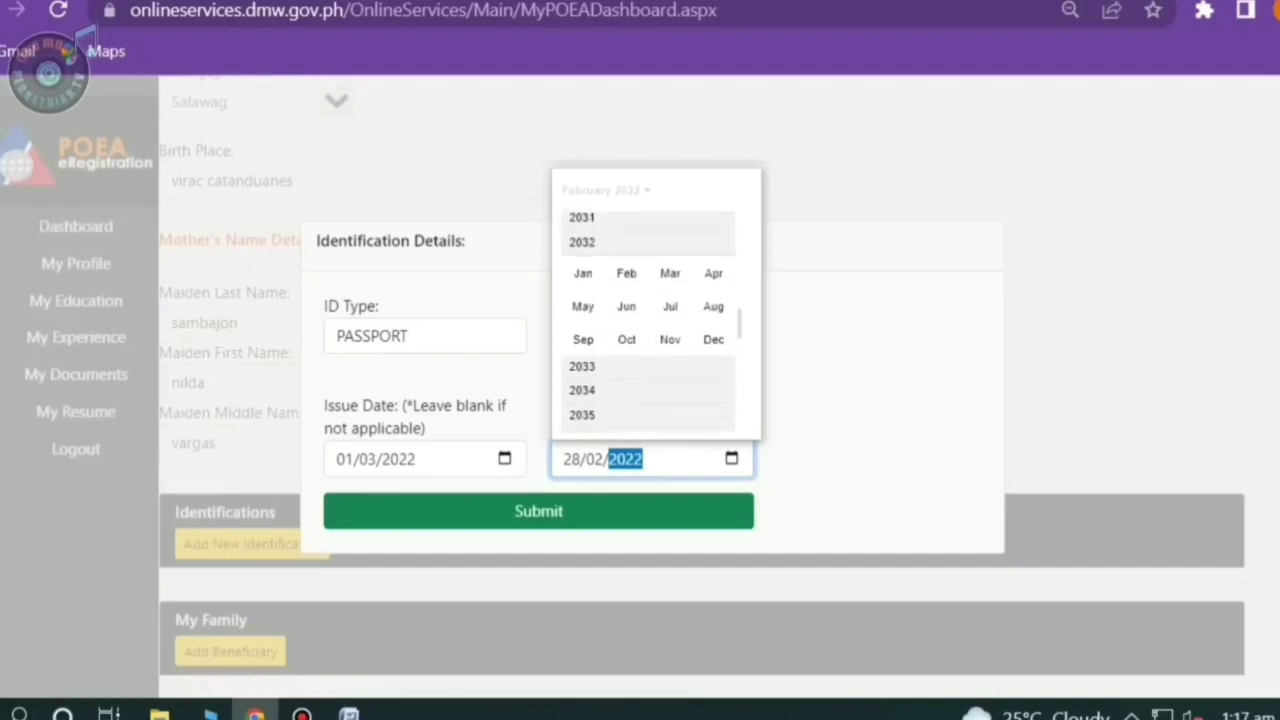
scroll(649, 321, up, 1)
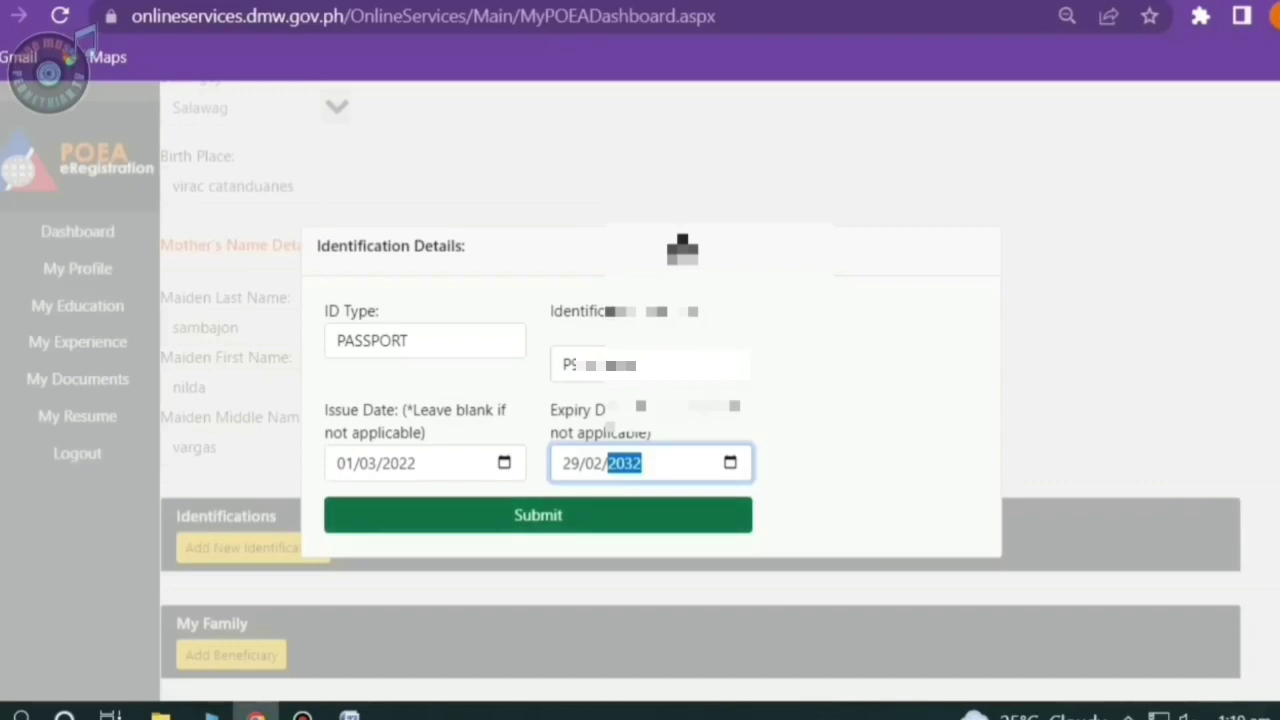
key(Return)
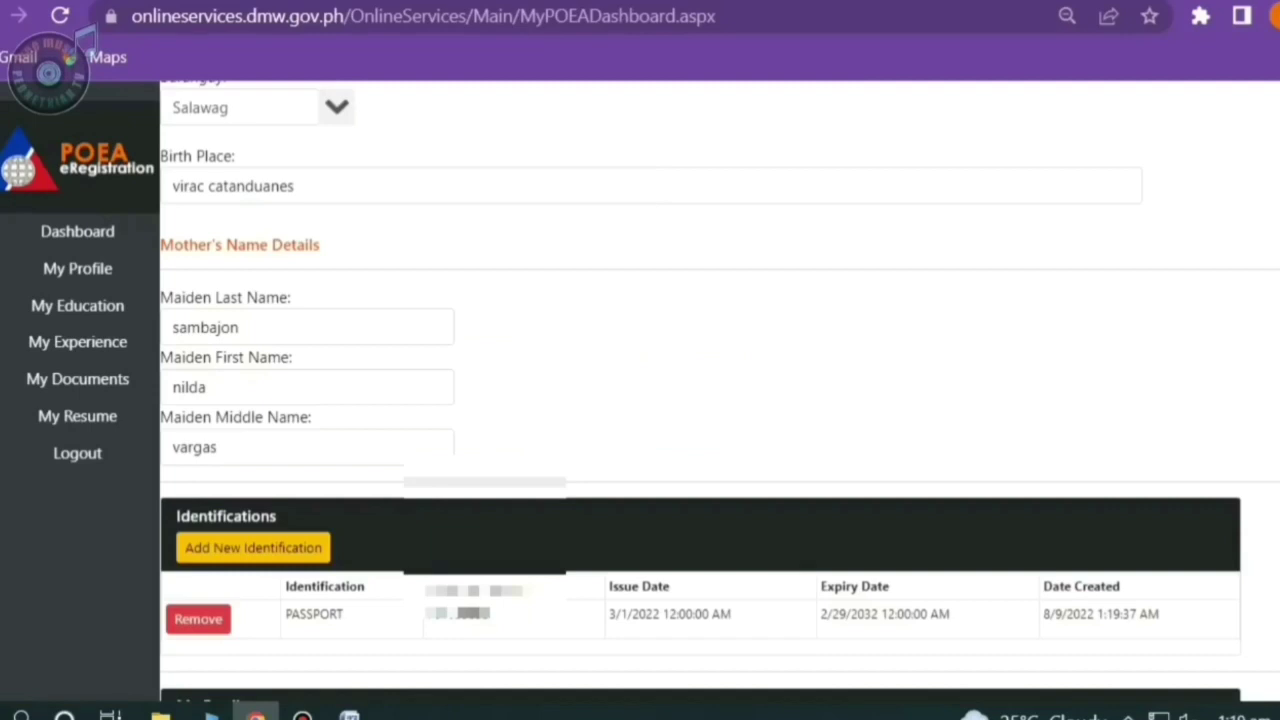
Step: Scroll through the saved profile page to review its details
scroll(700, 400, down, 1)
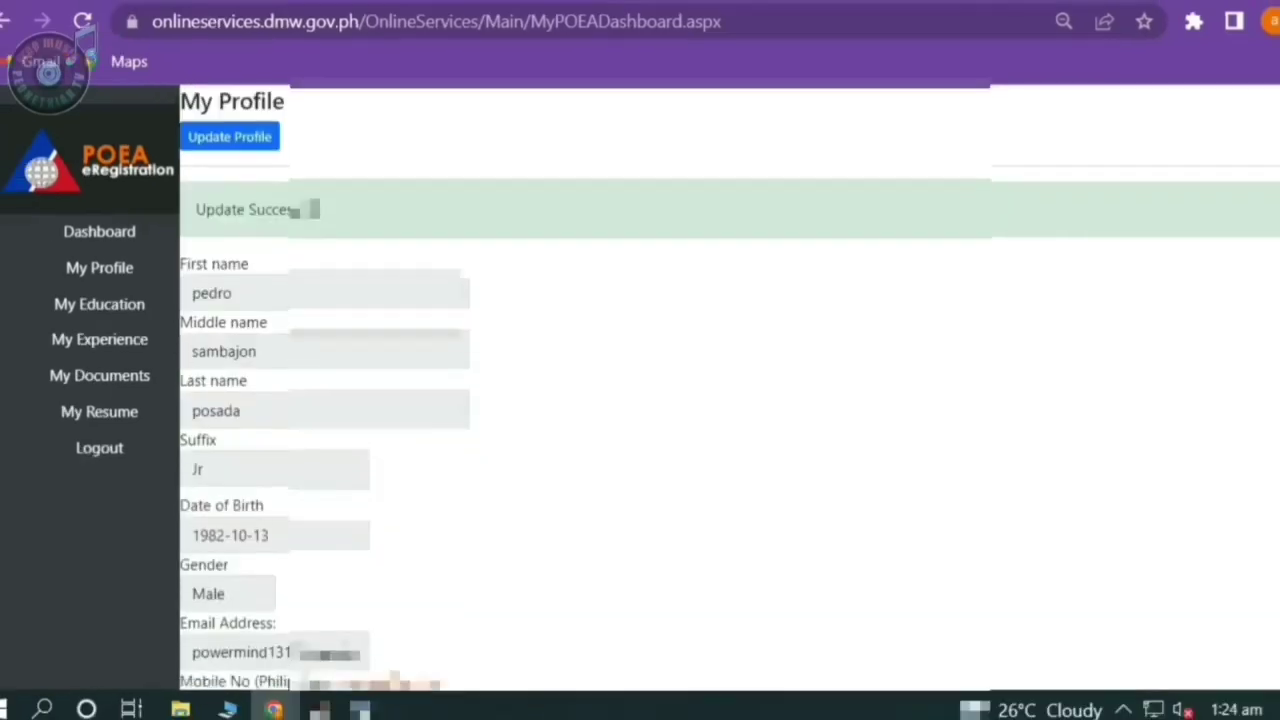
scroll(700, 400, down, 10)
scroll(700, 400, down, 1)
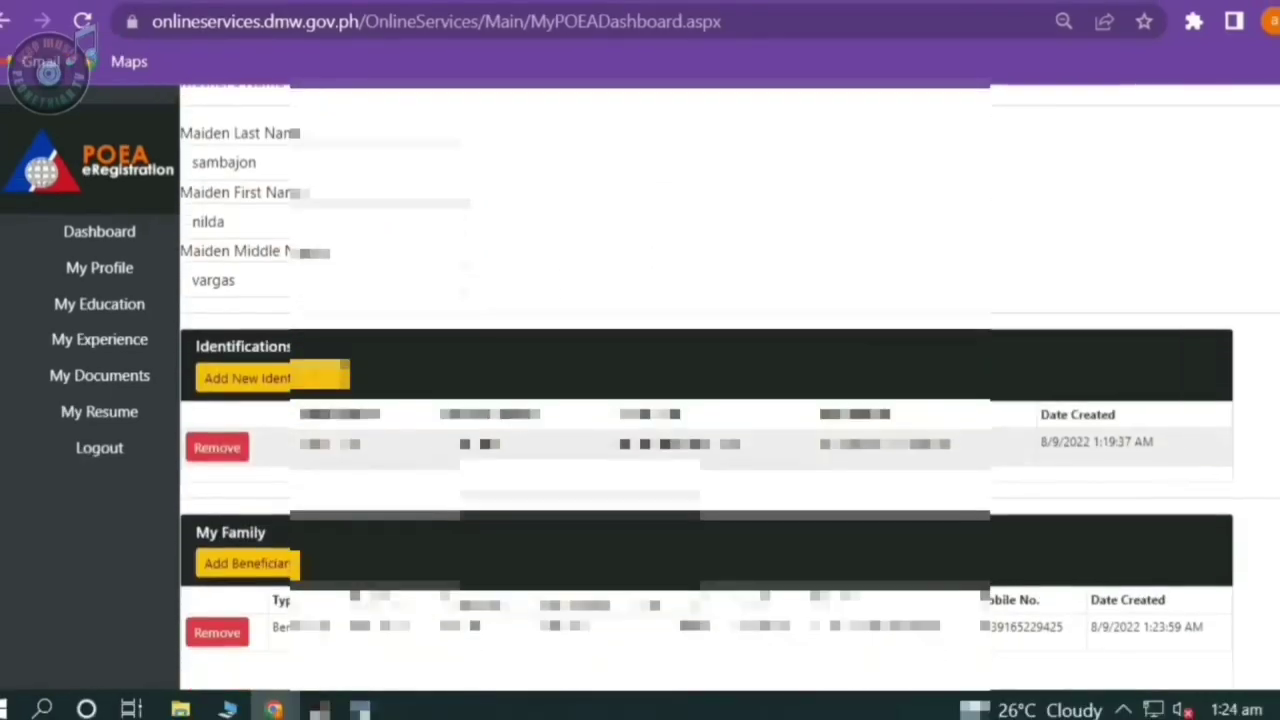
scroll(700, 400, up, 10)
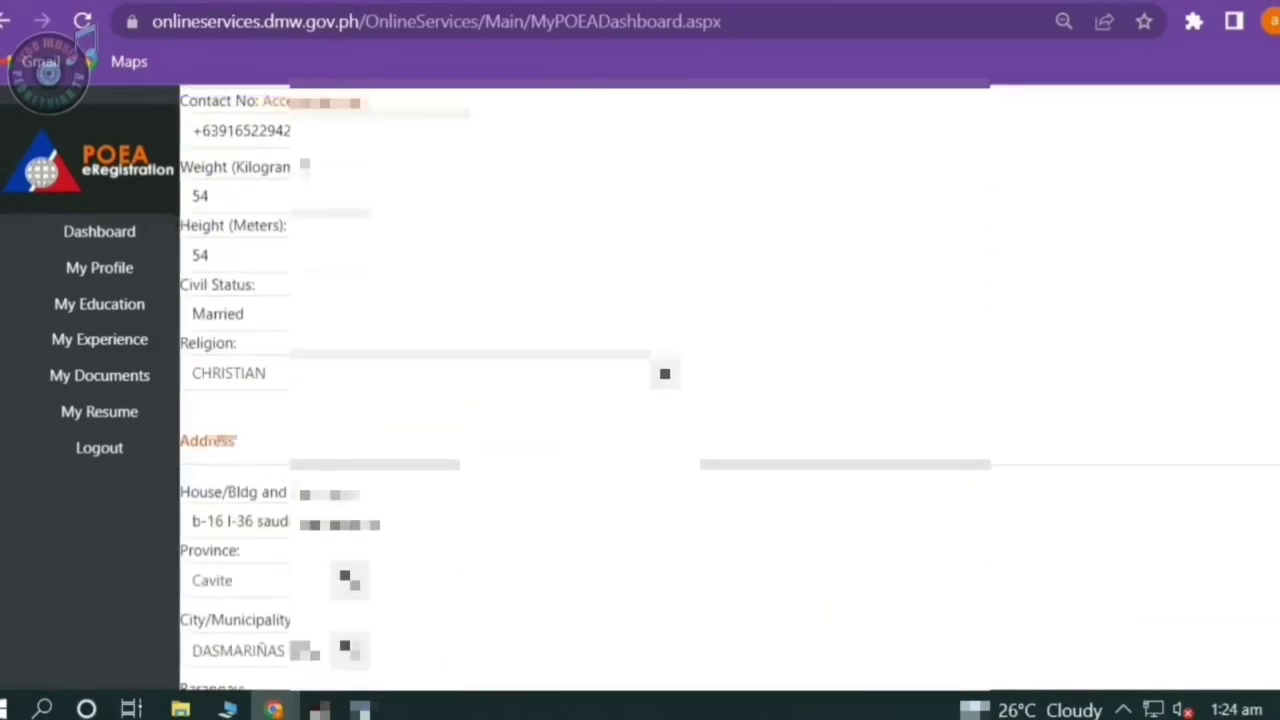
scroll(700, 400, down, 1)
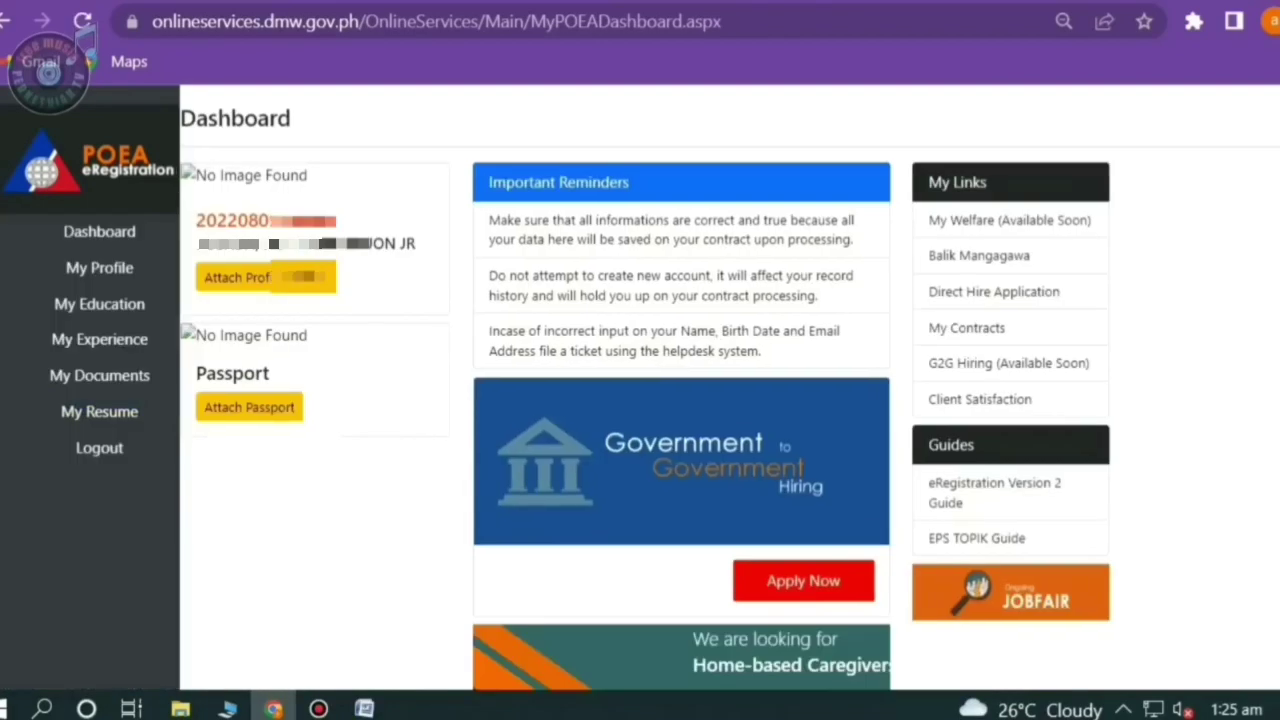
Step: Upload the second photo from Desktop > my pic edited as the profile picture
click(265, 277)
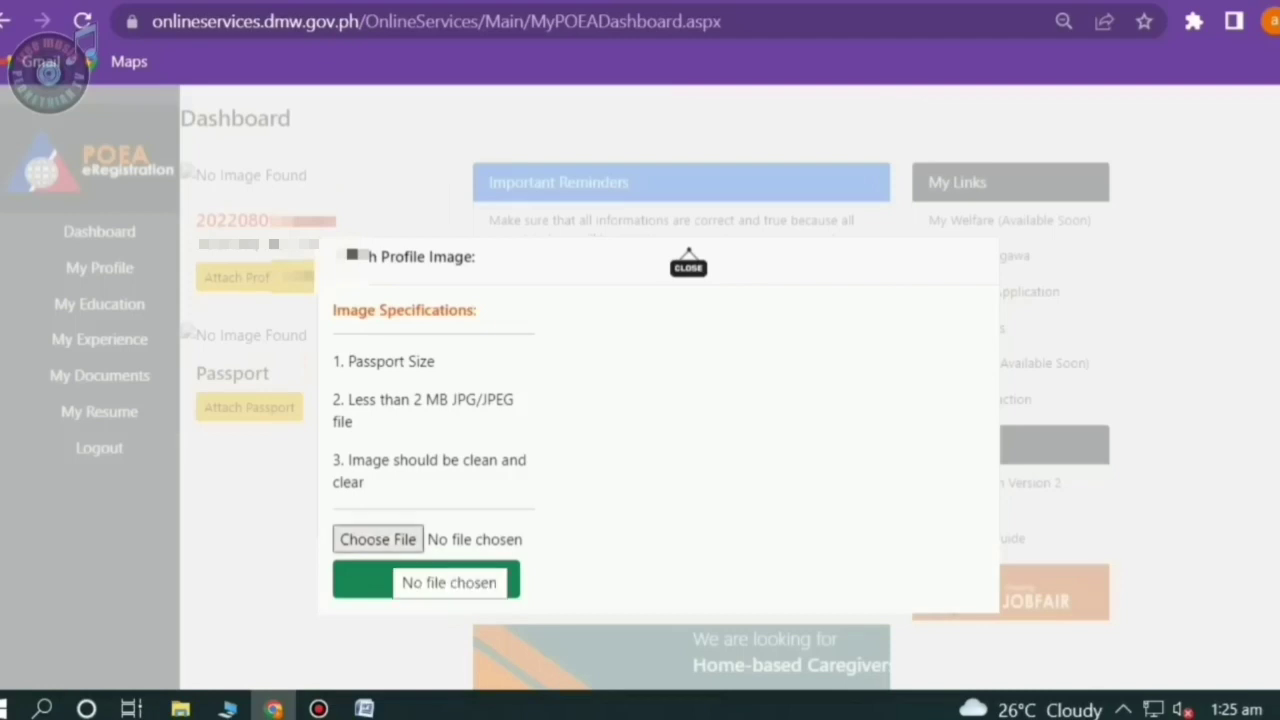
click(378, 539)
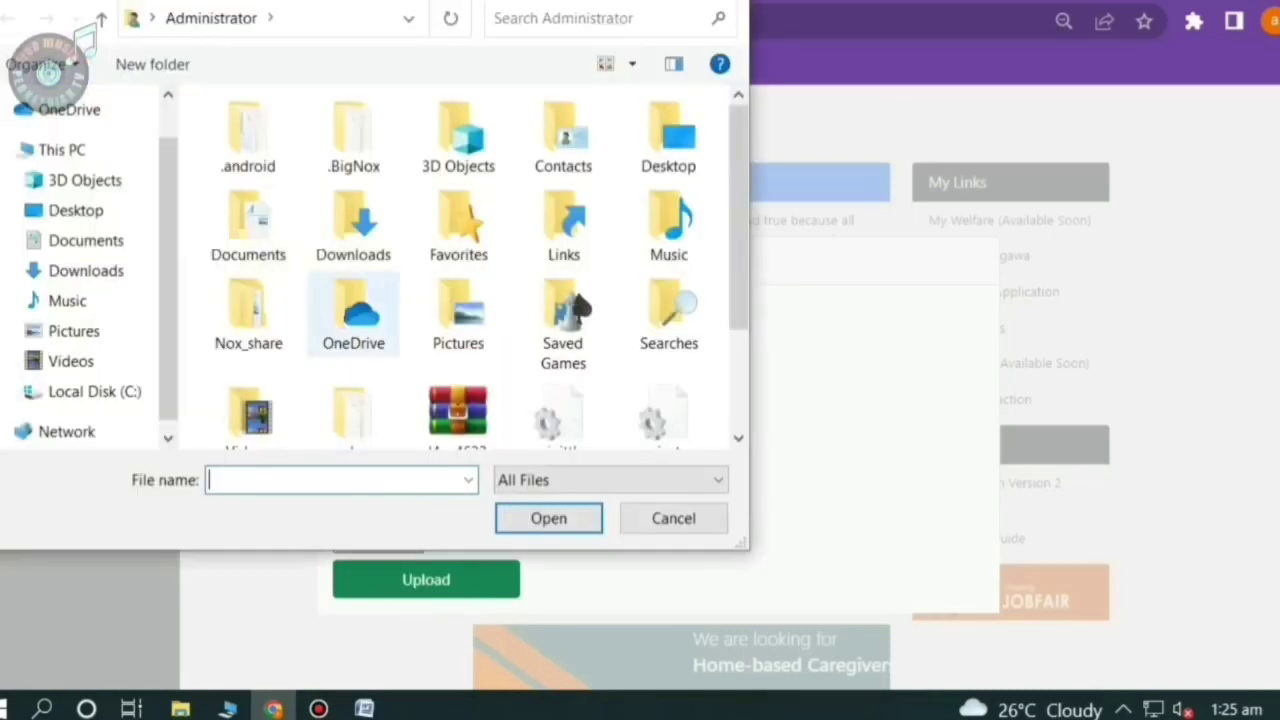
click(75, 210)
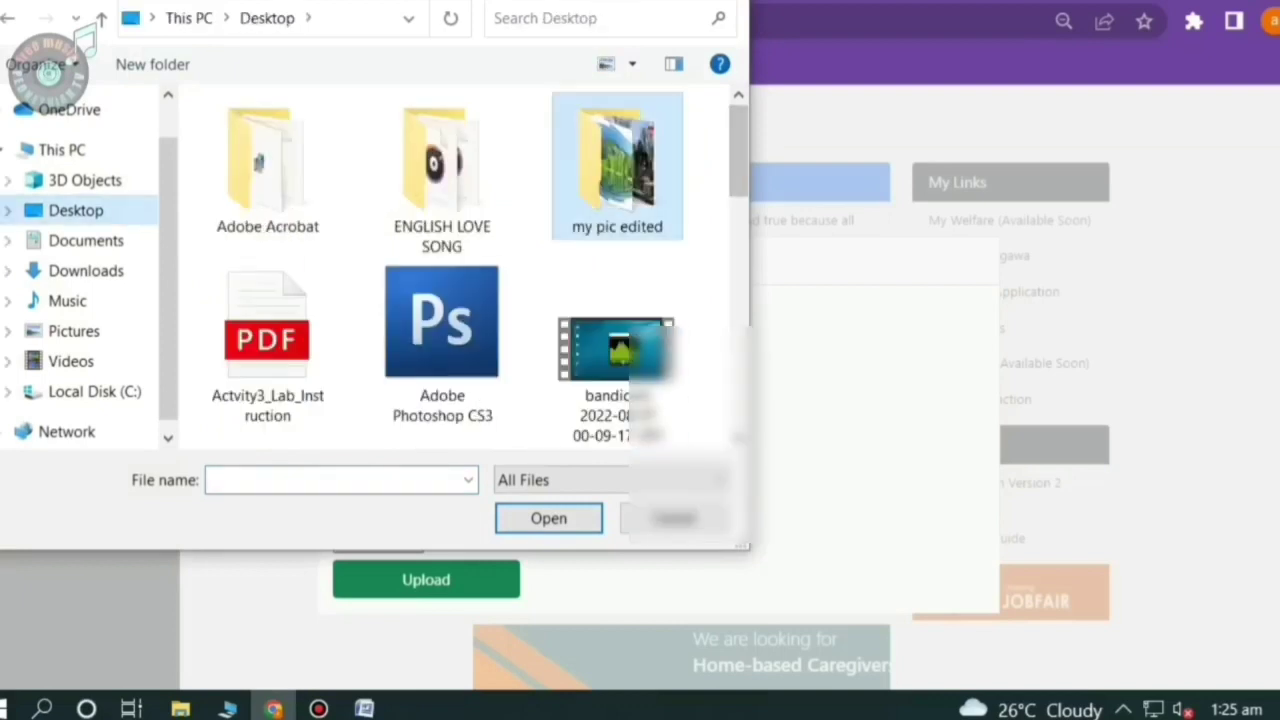
double_click(617, 165)
click(440, 160)
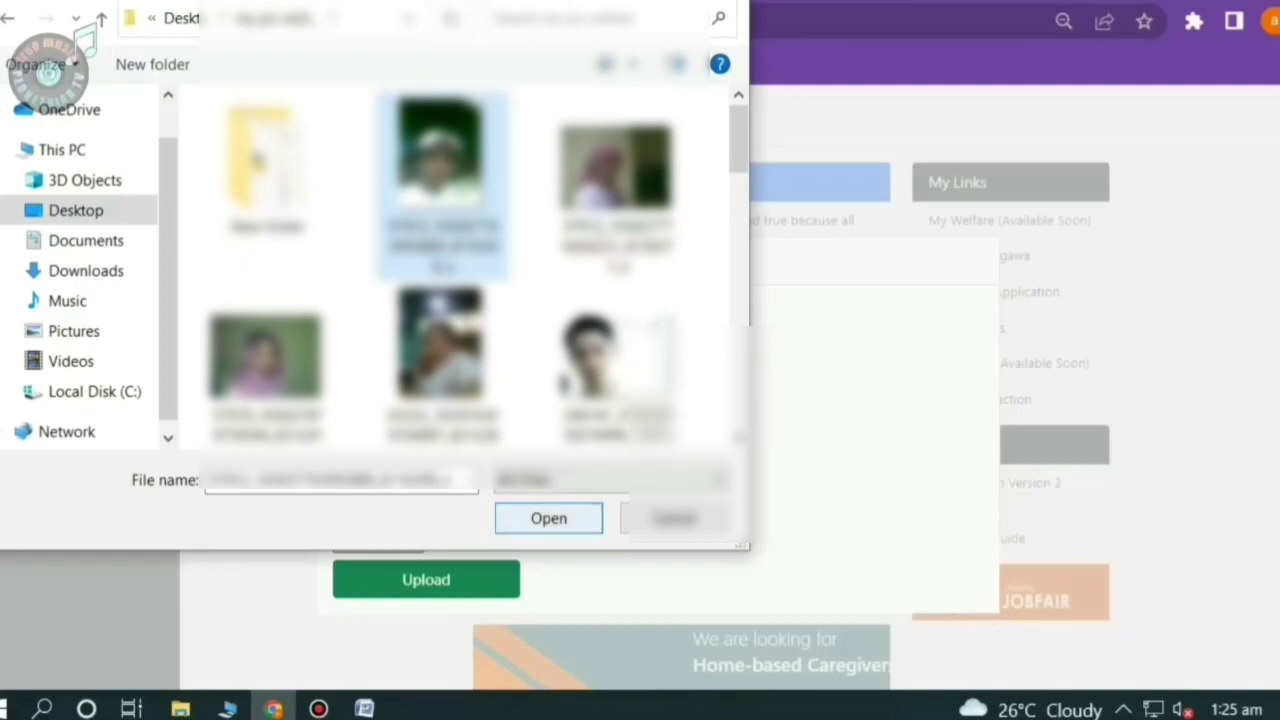
key(Return)
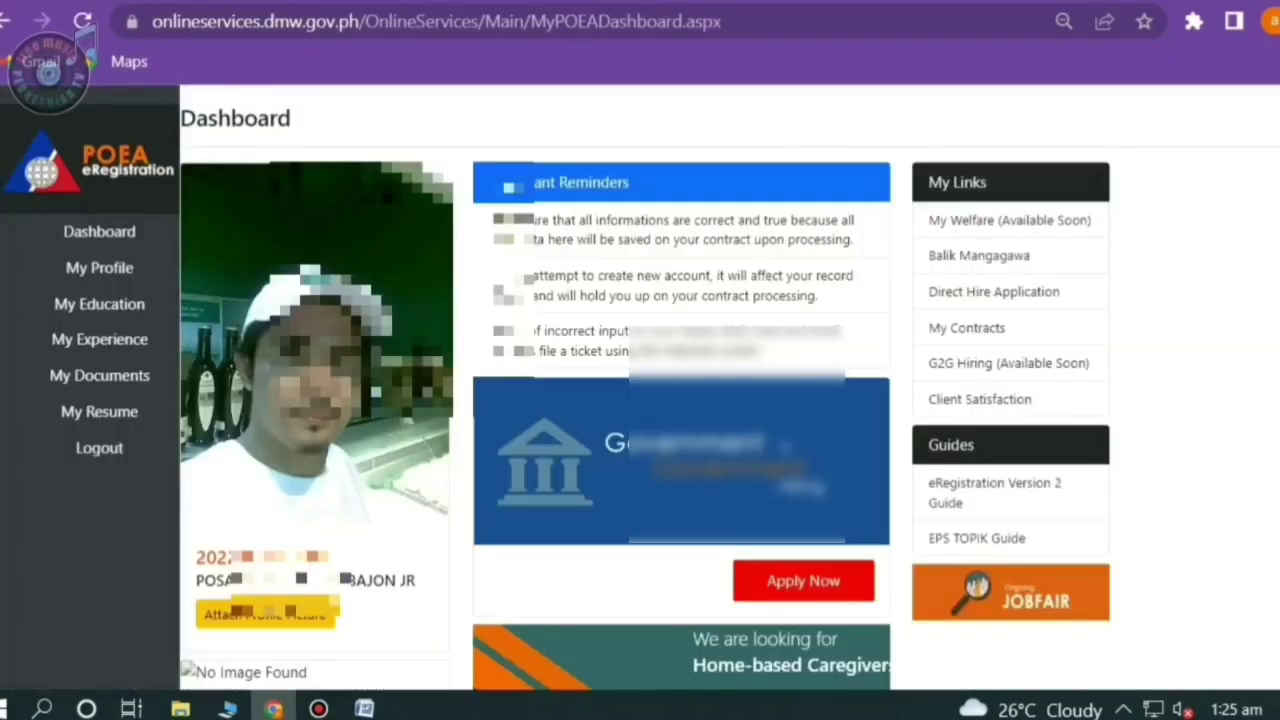
Step: Scroll to the dashboard's Passport section and start Attach Passport
scroll(680, 400, down, 4)
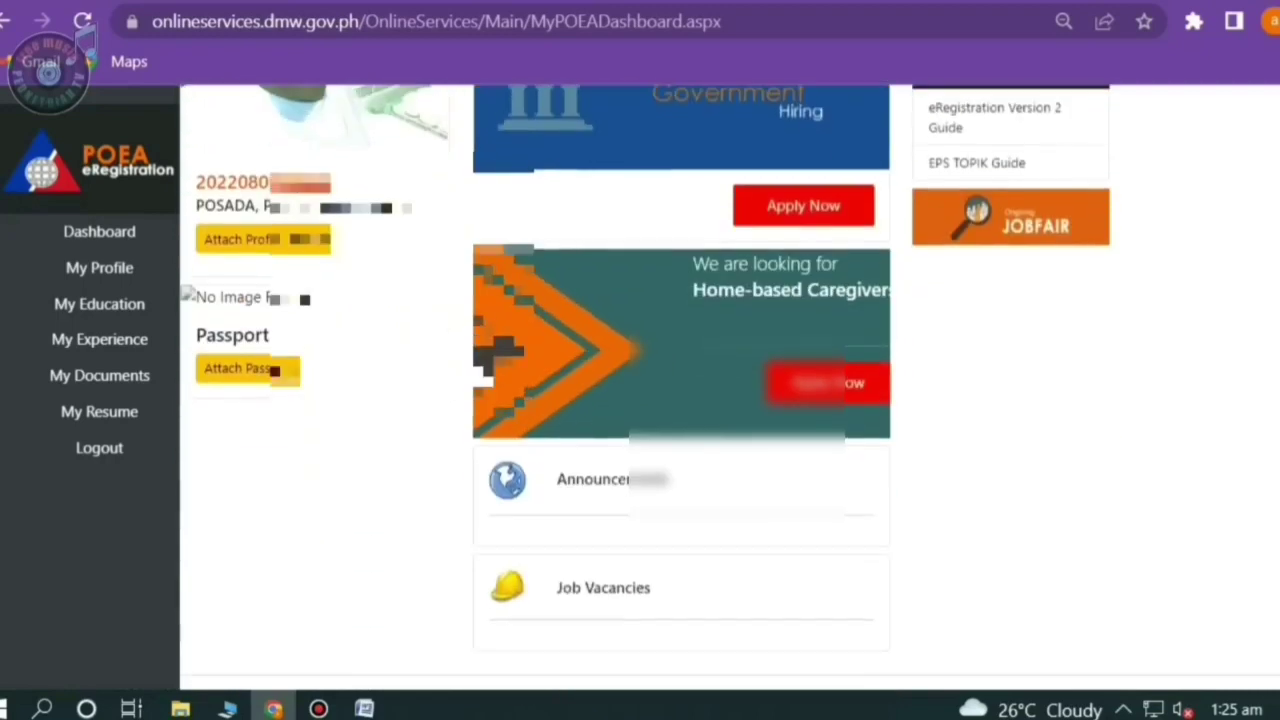
scroll(680, 400, up, 1)
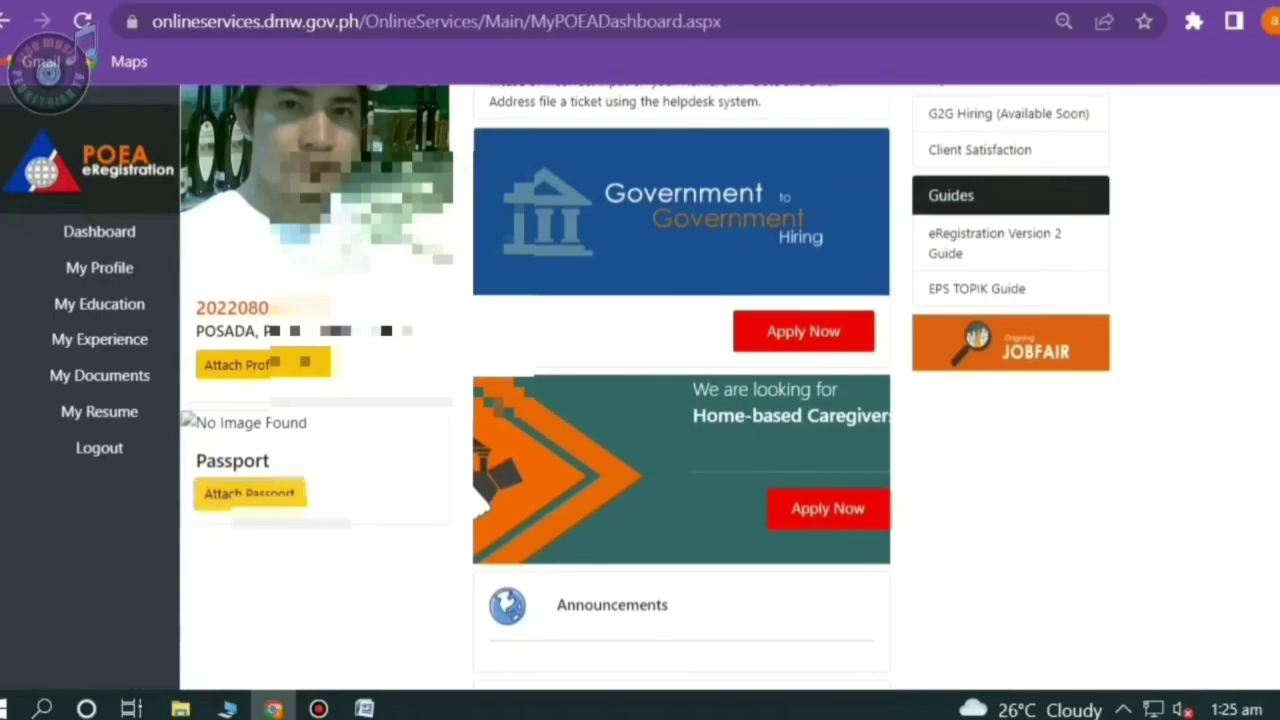
click(250, 493)
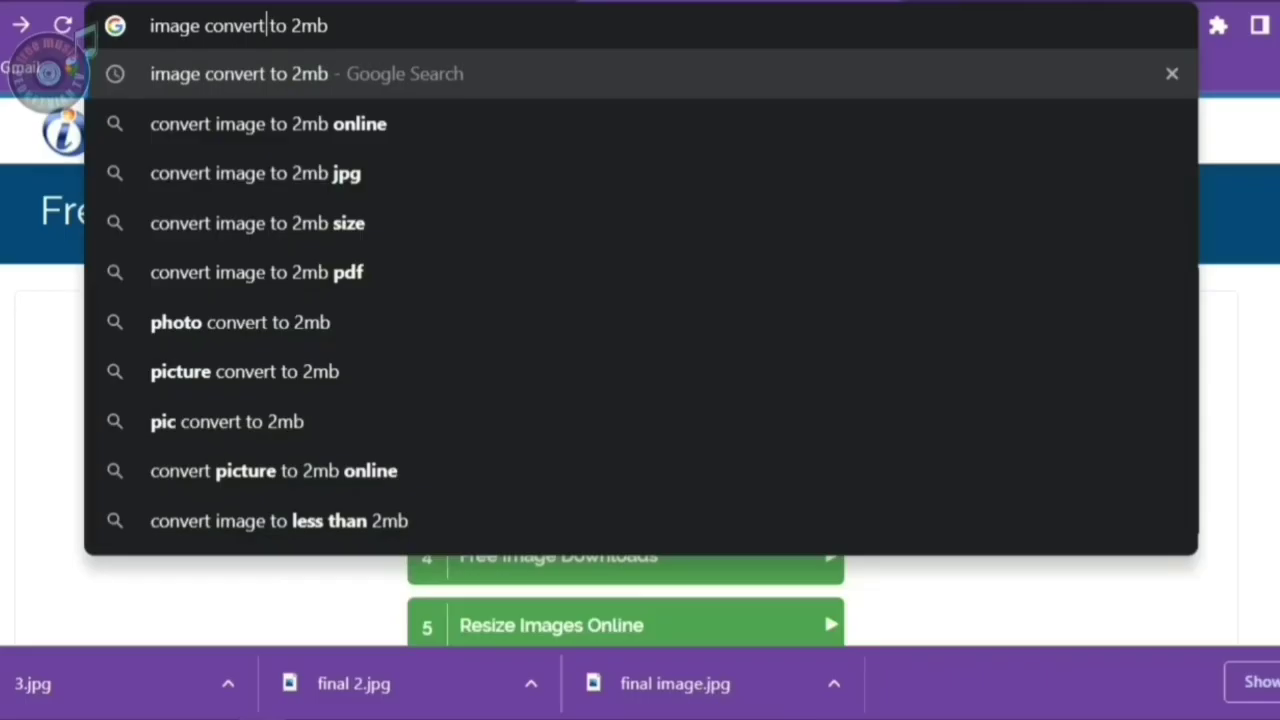
Step: Search Google for 'image rezise to 2mb' and open the Easy-Resize.com result
key(BackSpace)
key(BackSpace)
key(BackSpace)
key(BackSpace)
key(BackSpace)
key(BackSpace)
key(BackSpace)
text(re)
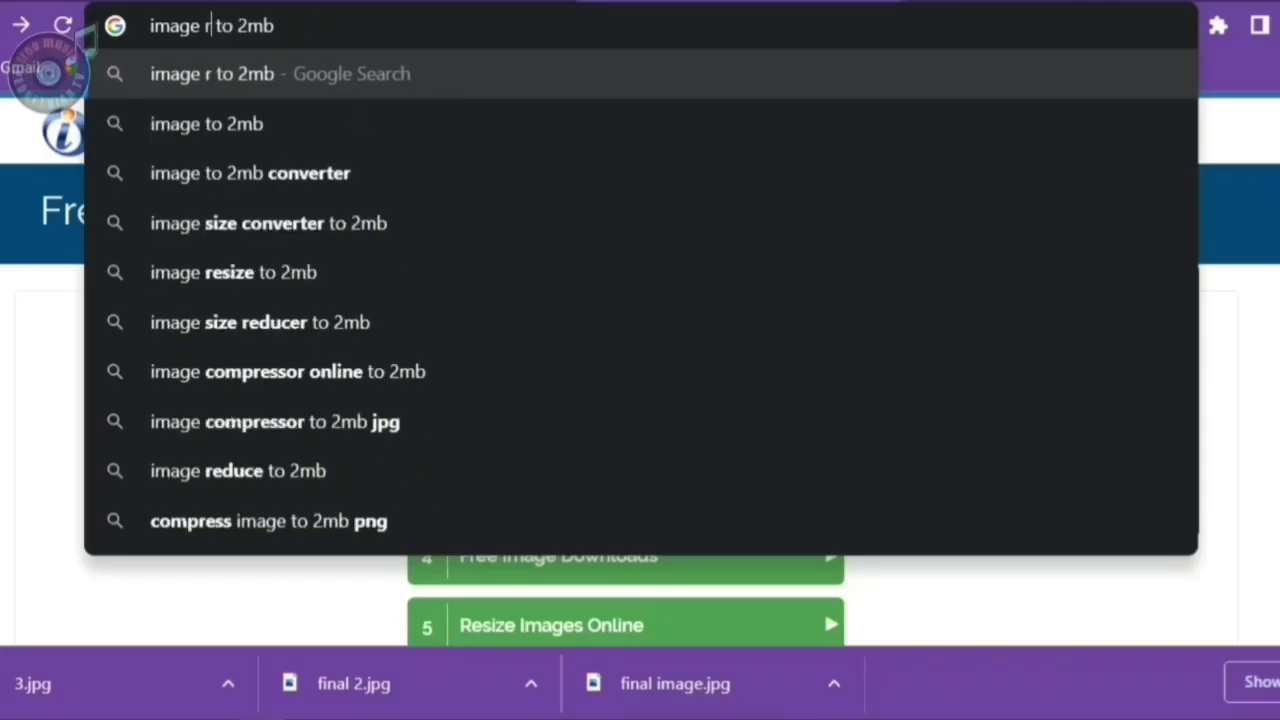
text(zise)
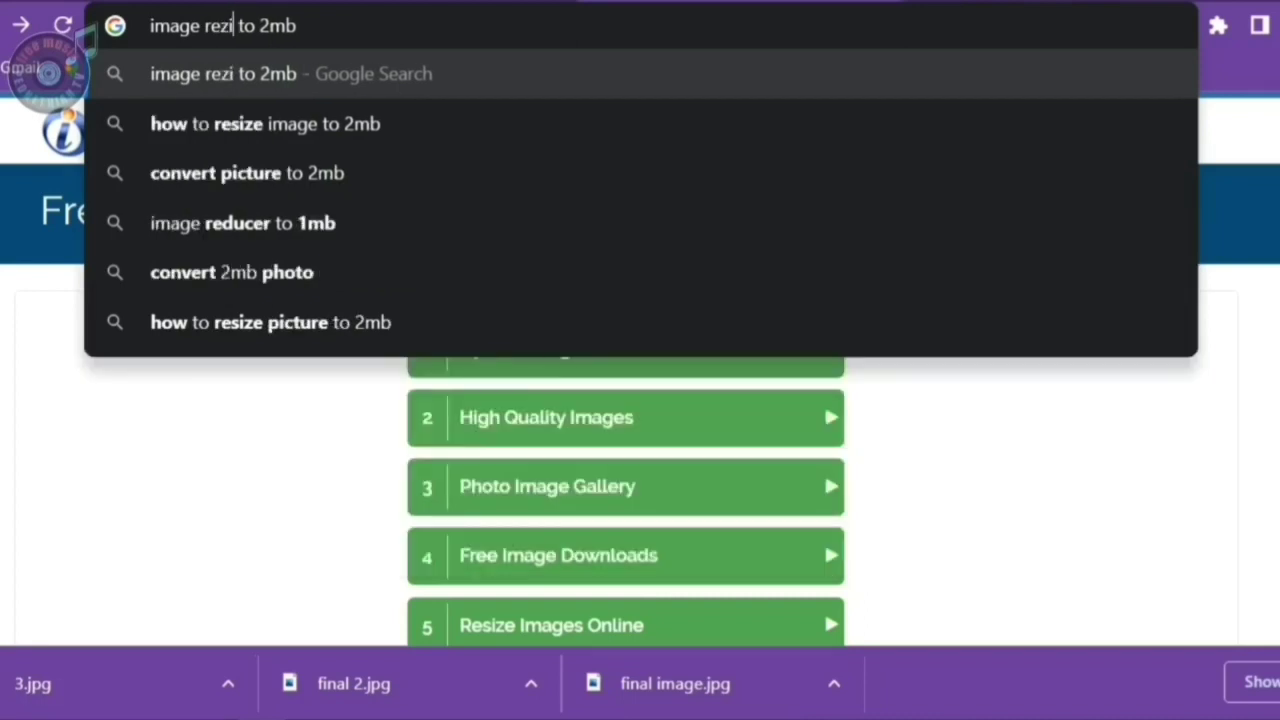
key(Return)
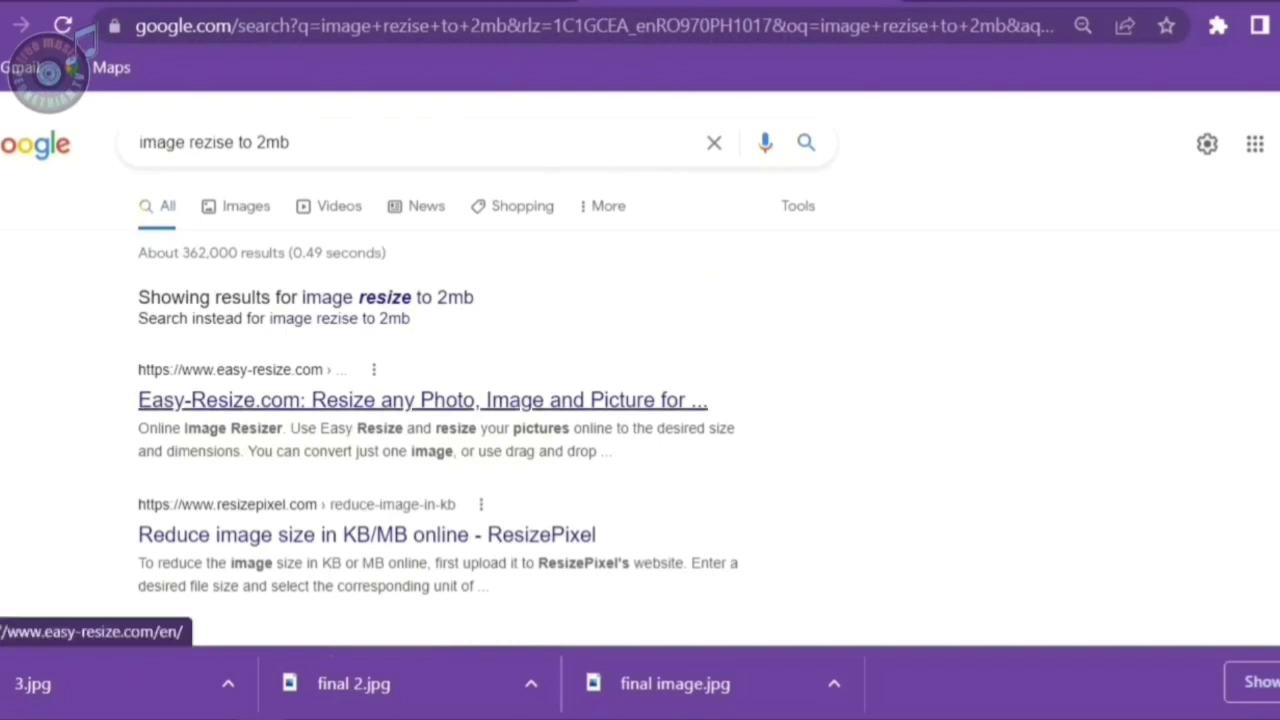
scroll(420, 400, down, 3)
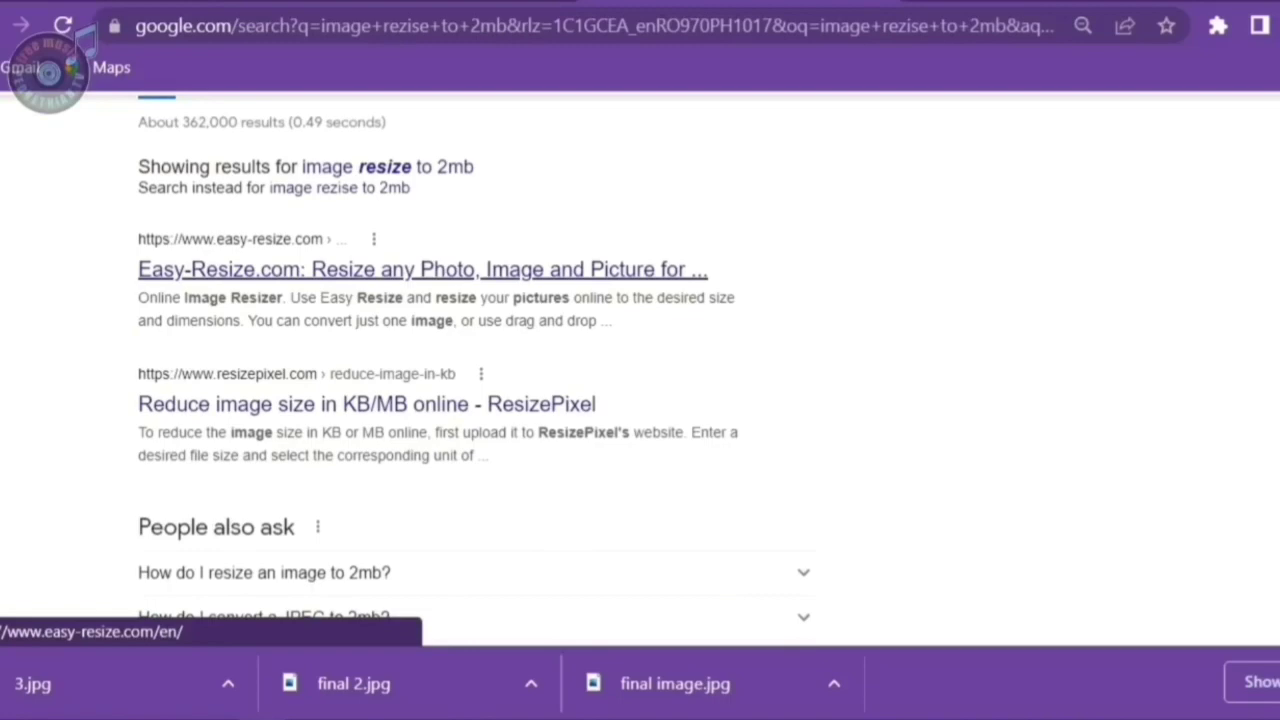
click(422, 269)
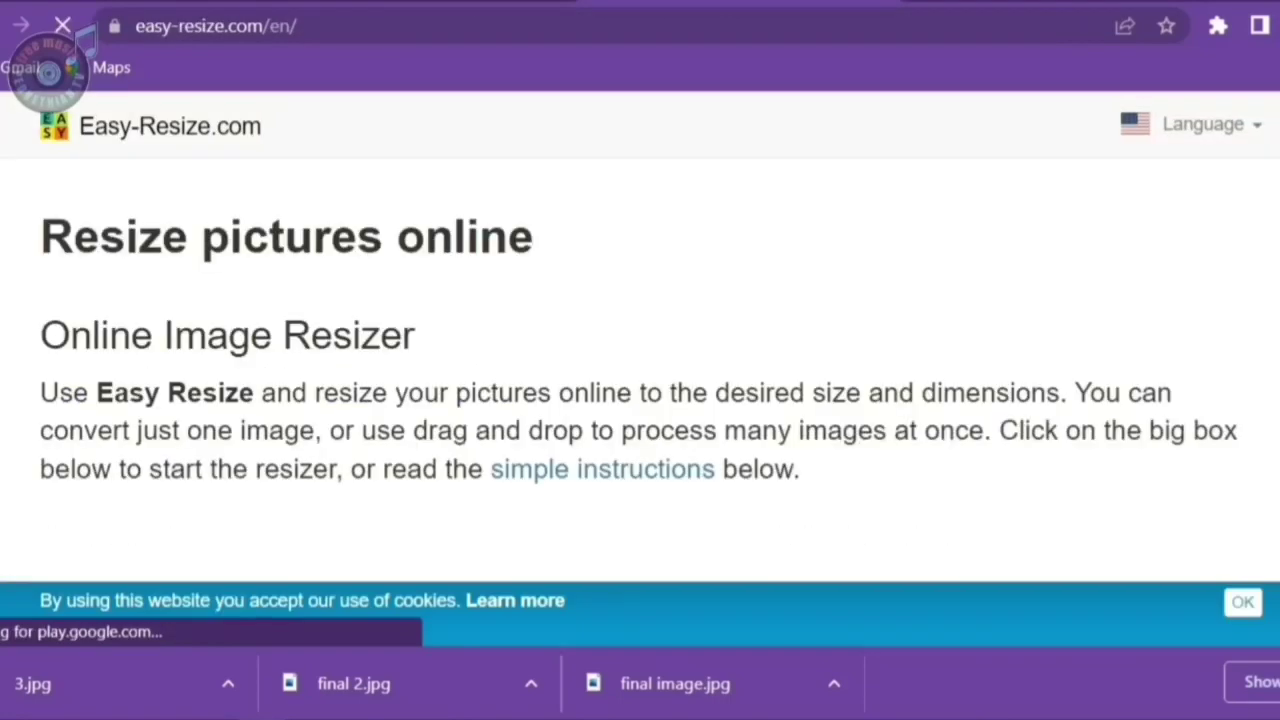
Step: Set Easy-Resize's maximum file size to 1 MB
scroll(640, 330, down, 5)
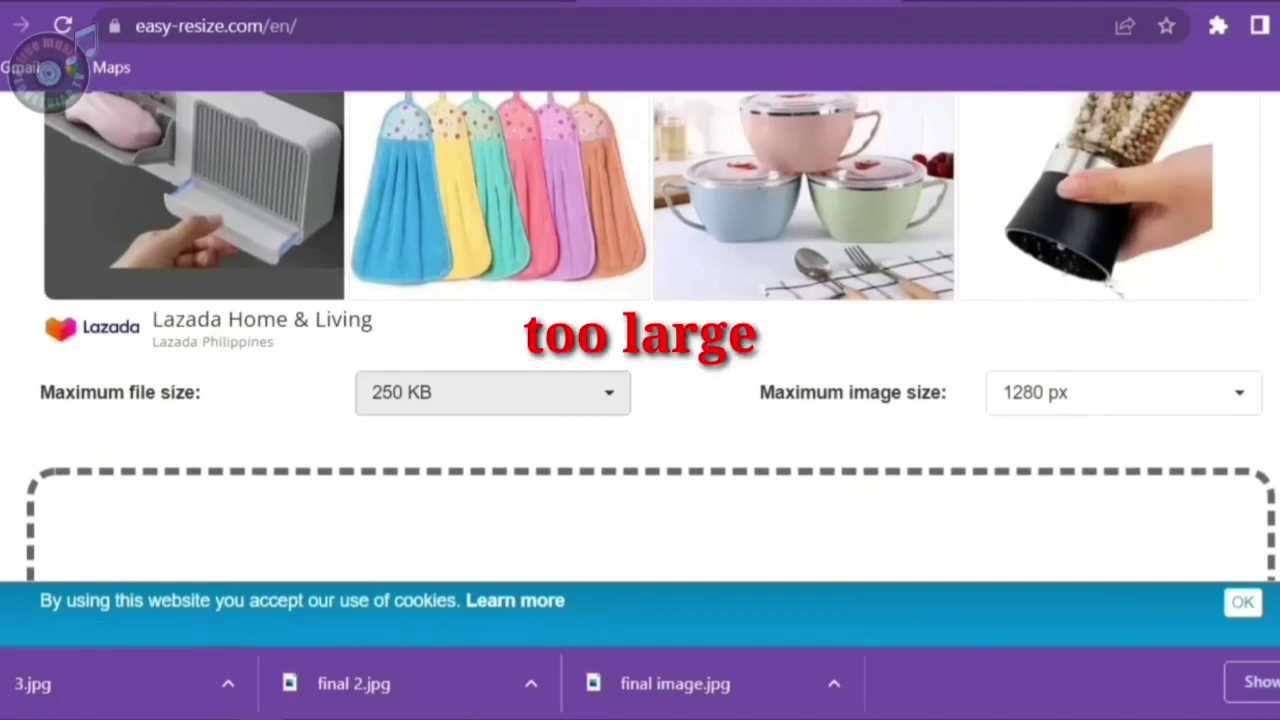
click(492, 392)
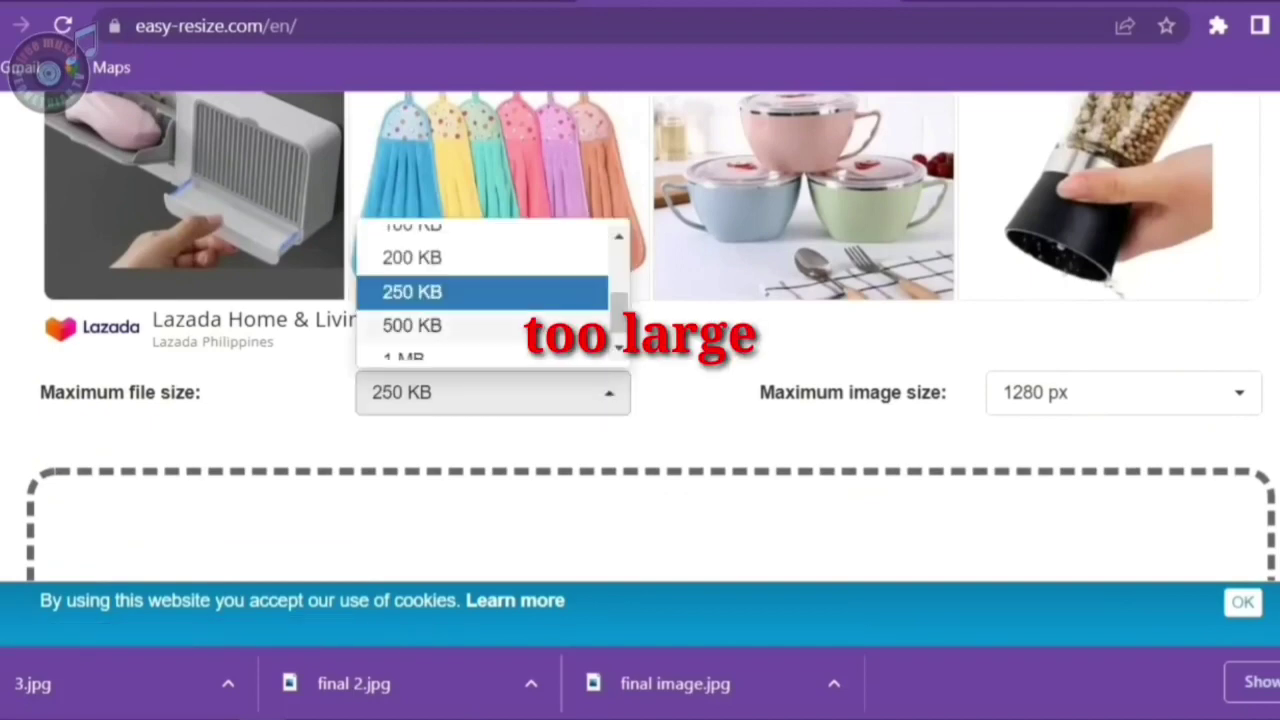
scroll(490, 290, down, 1)
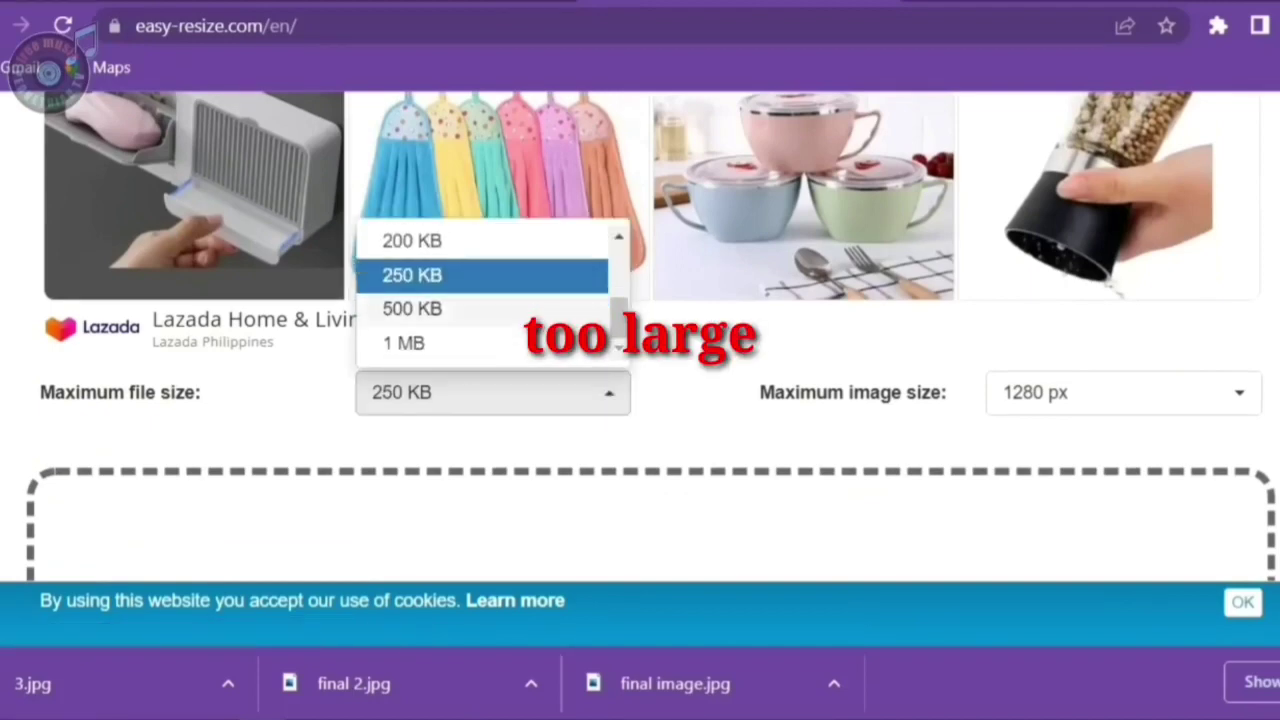
scroll(490, 290, up, 3)
scroll(490, 290, down, 3)
scroll(640, 350, down, 2)
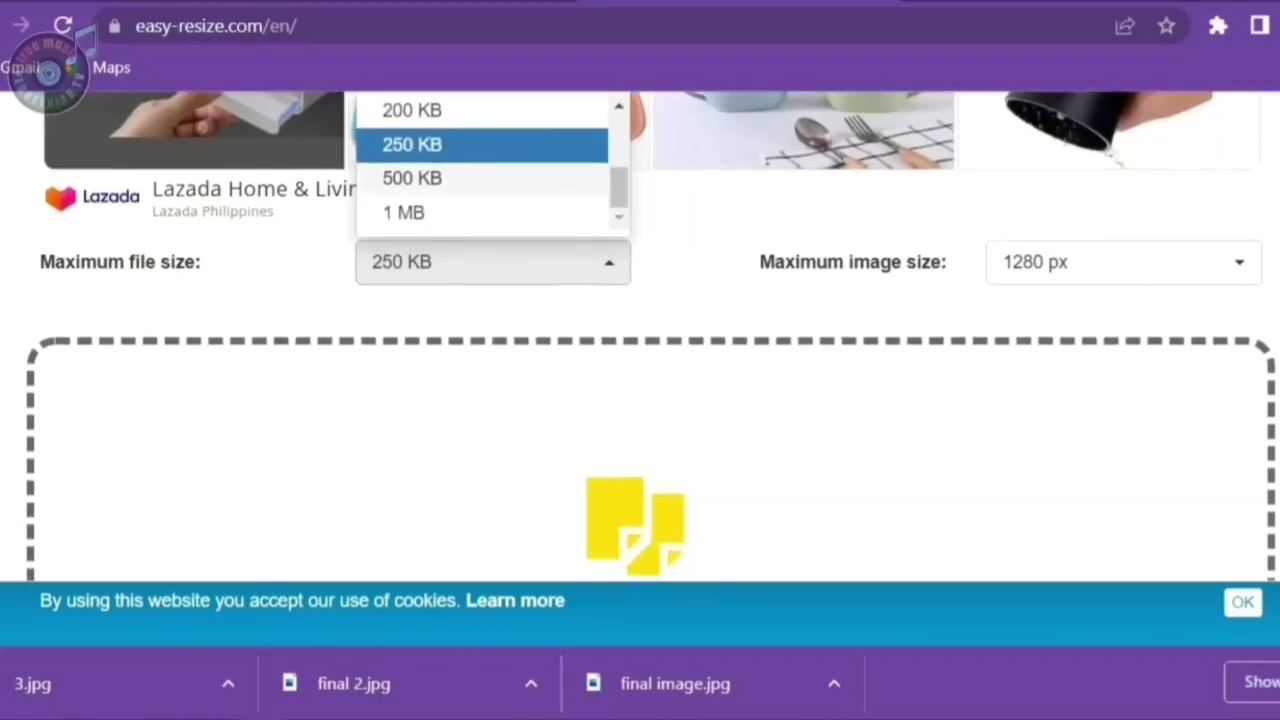
click(480, 212)
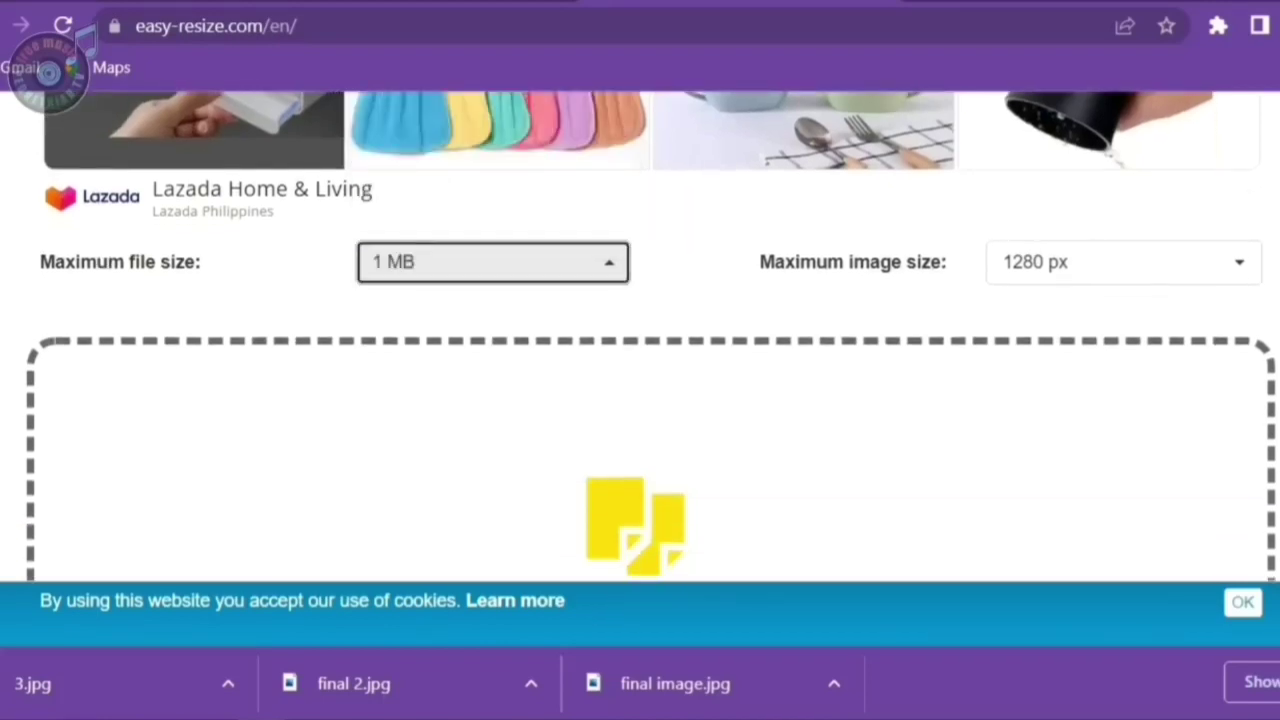
click(493, 262)
click(480, 411)
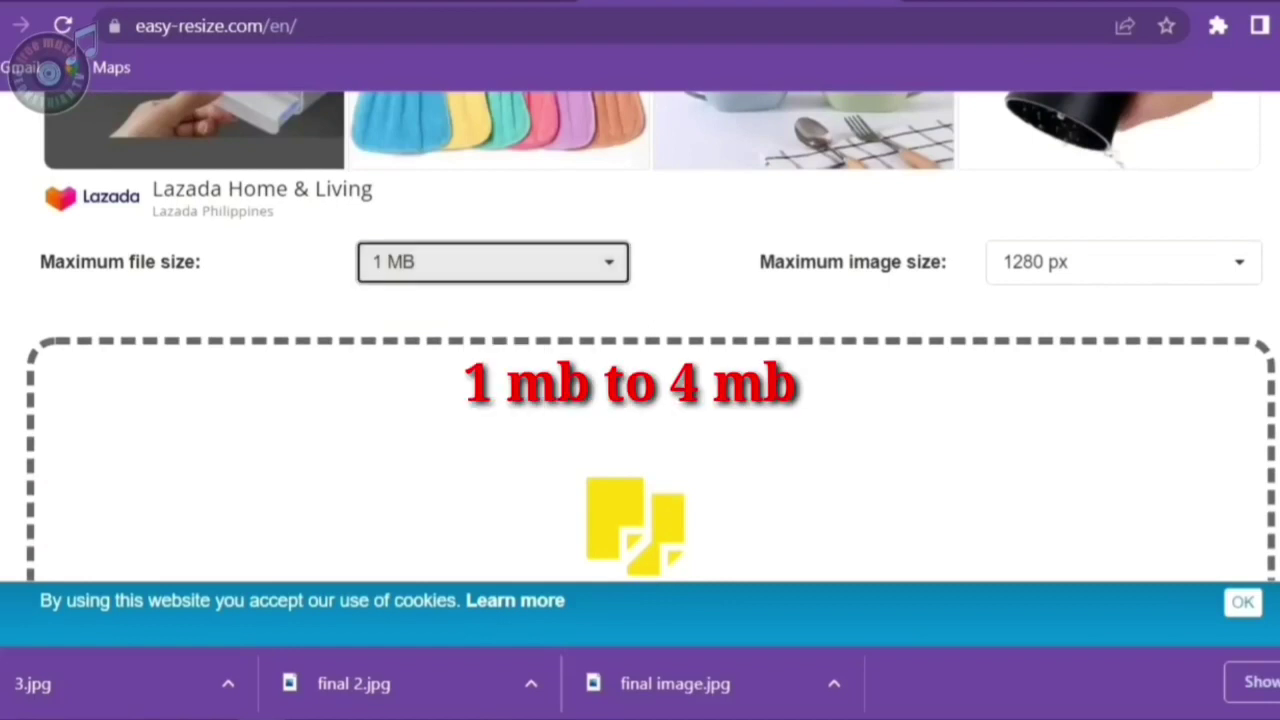
Step: Set the maximum image size to 1280 px, after briefly choosing 1600 px
click(1123, 262)
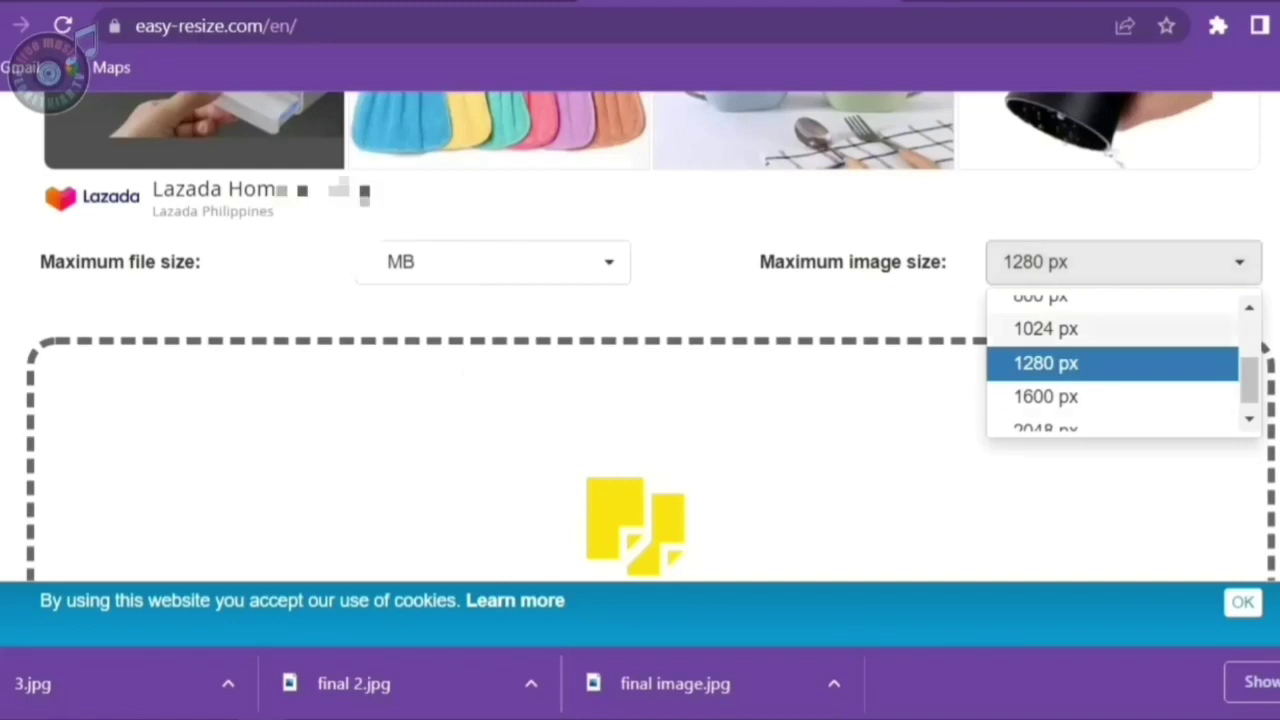
scroll(1110, 365, down, 1)
click(1046, 377)
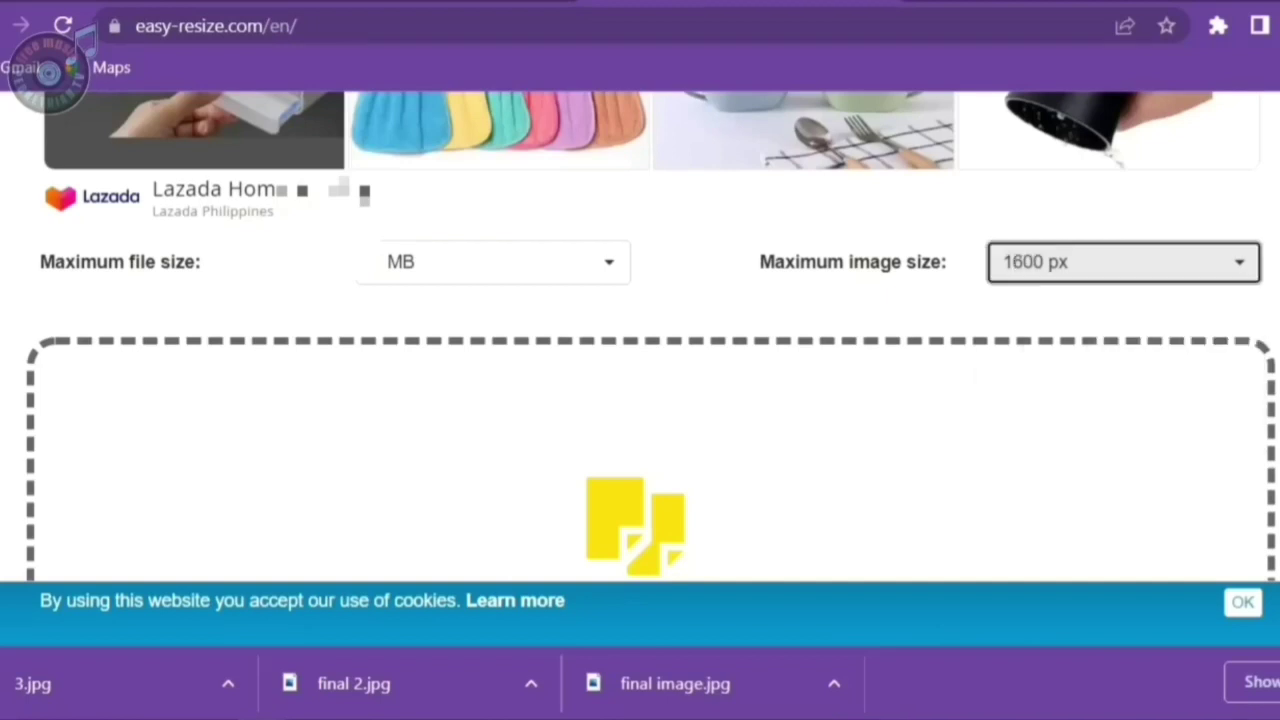
click(493, 261)
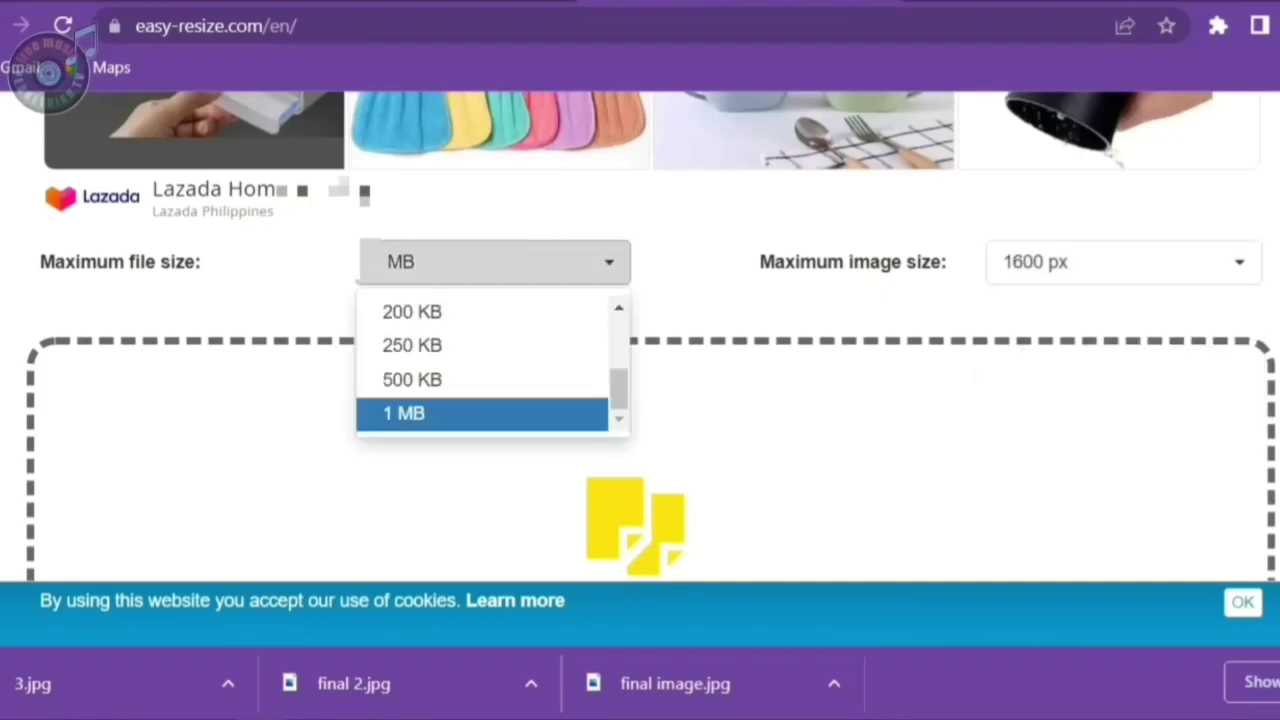
click(1120, 261)
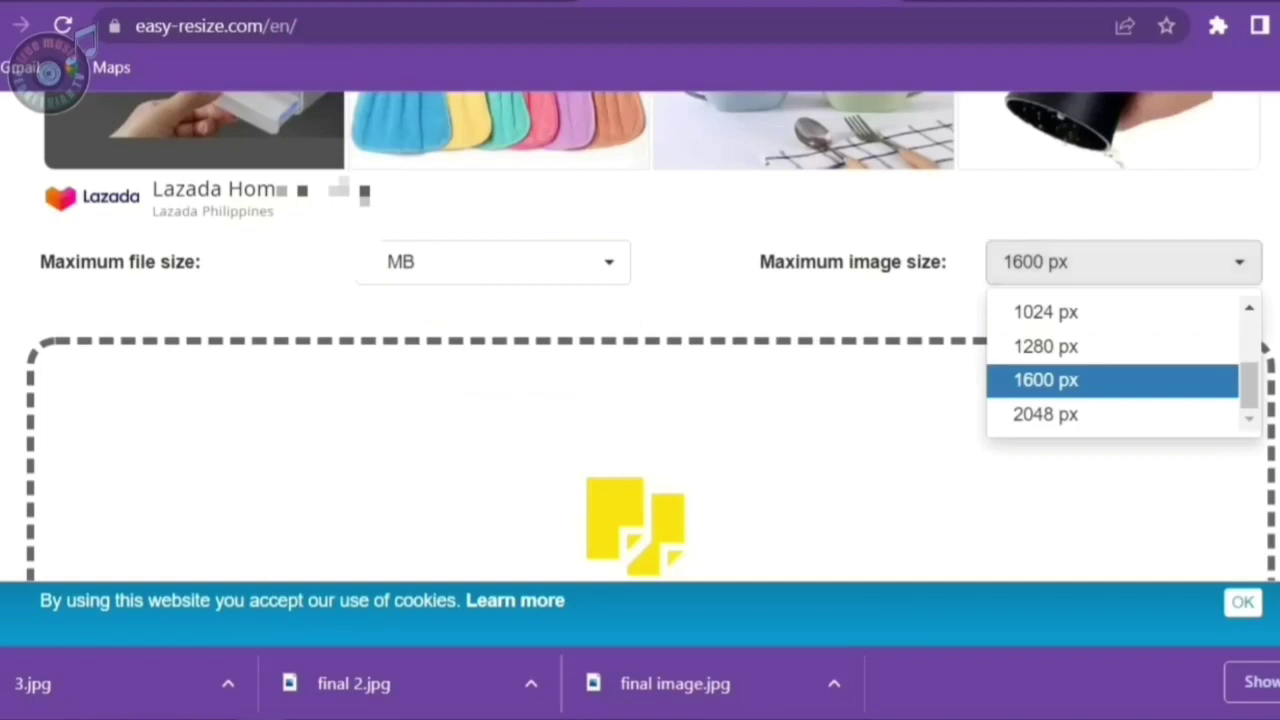
click(1046, 346)
scroll(640, 340, down, 3)
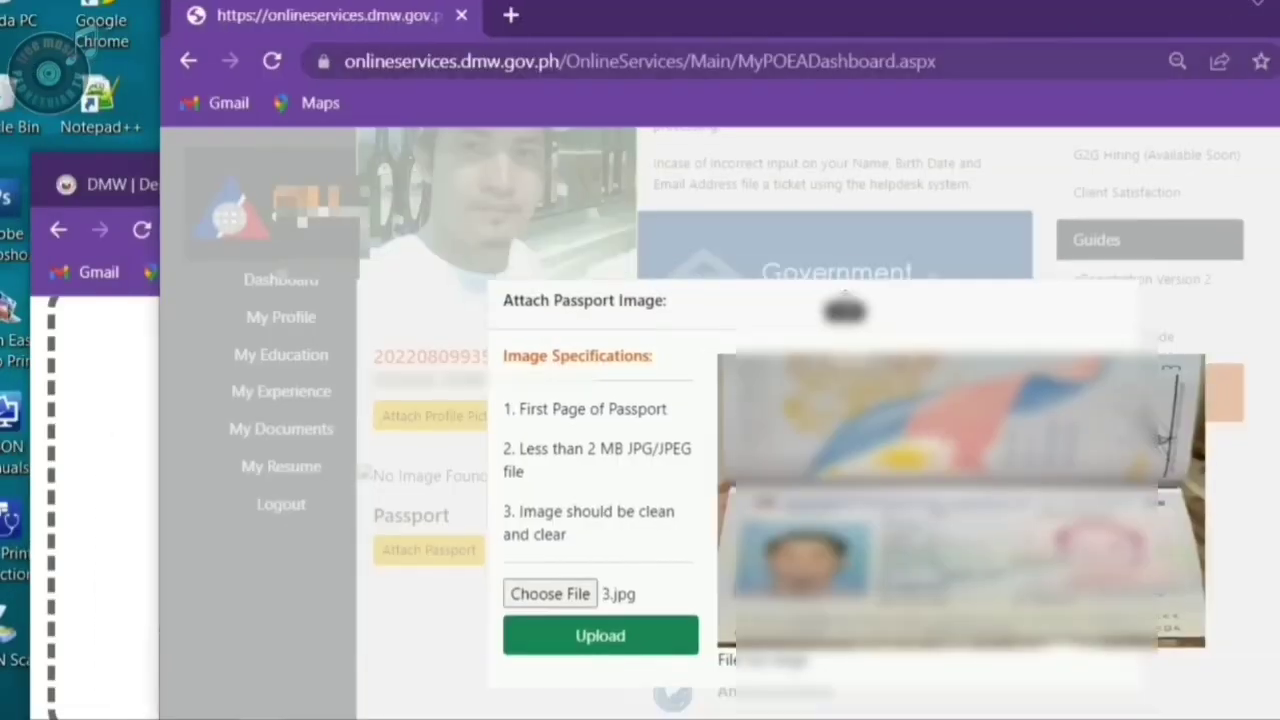
Step: Arrange the DMW and Easy-Resize windows, then drop the passport photo from my pic edited into Easy-Resize
drag(839, 10, 571, 398)
click(600, 340)
drag(774, 190, 1215, 92)
drag(355, 392, 323, 513)
double_click(202, 315)
drag(555, 185, 620, 312)
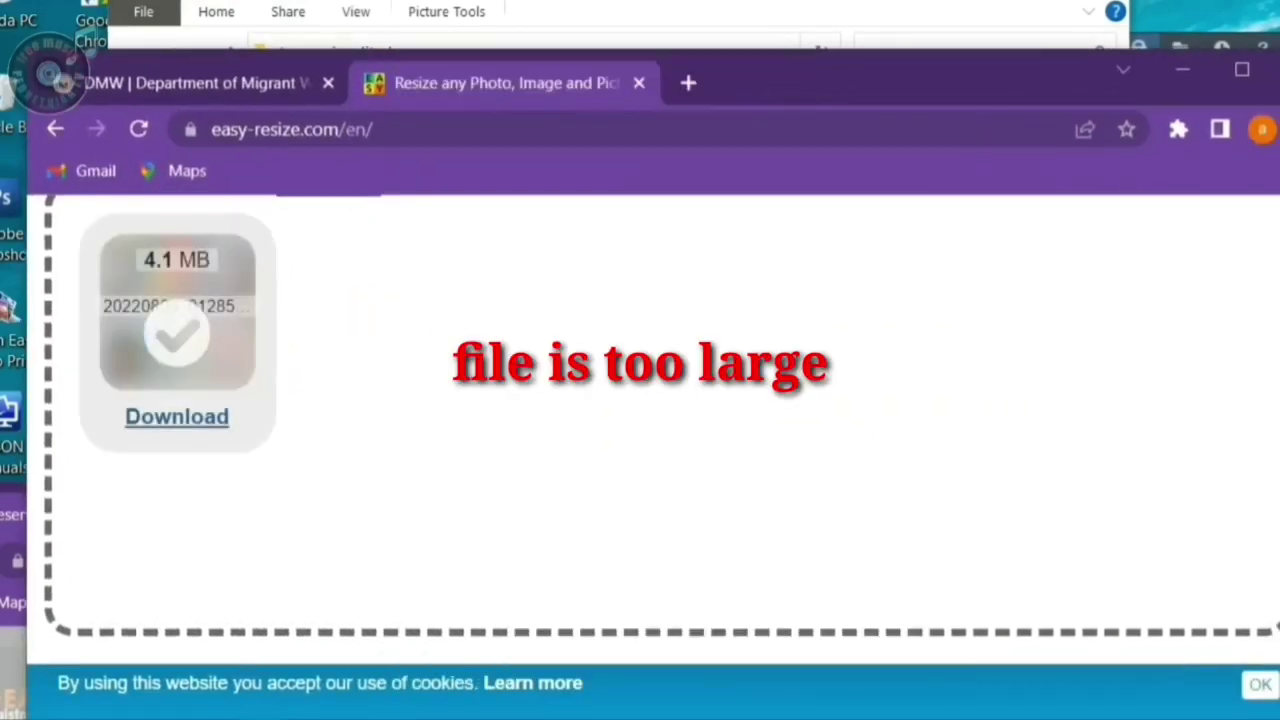
Step: Save the resized passport photo as '5' and minimize the browser
click(176, 416)
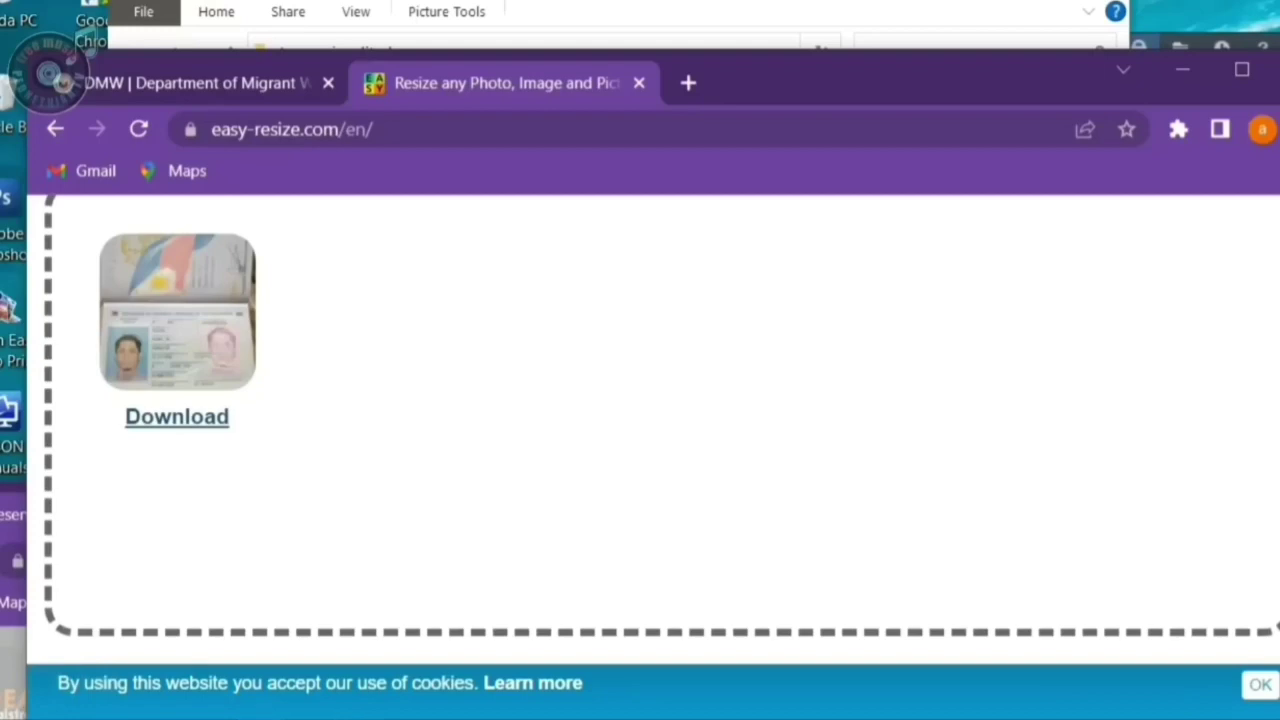
right_click(196, 371)
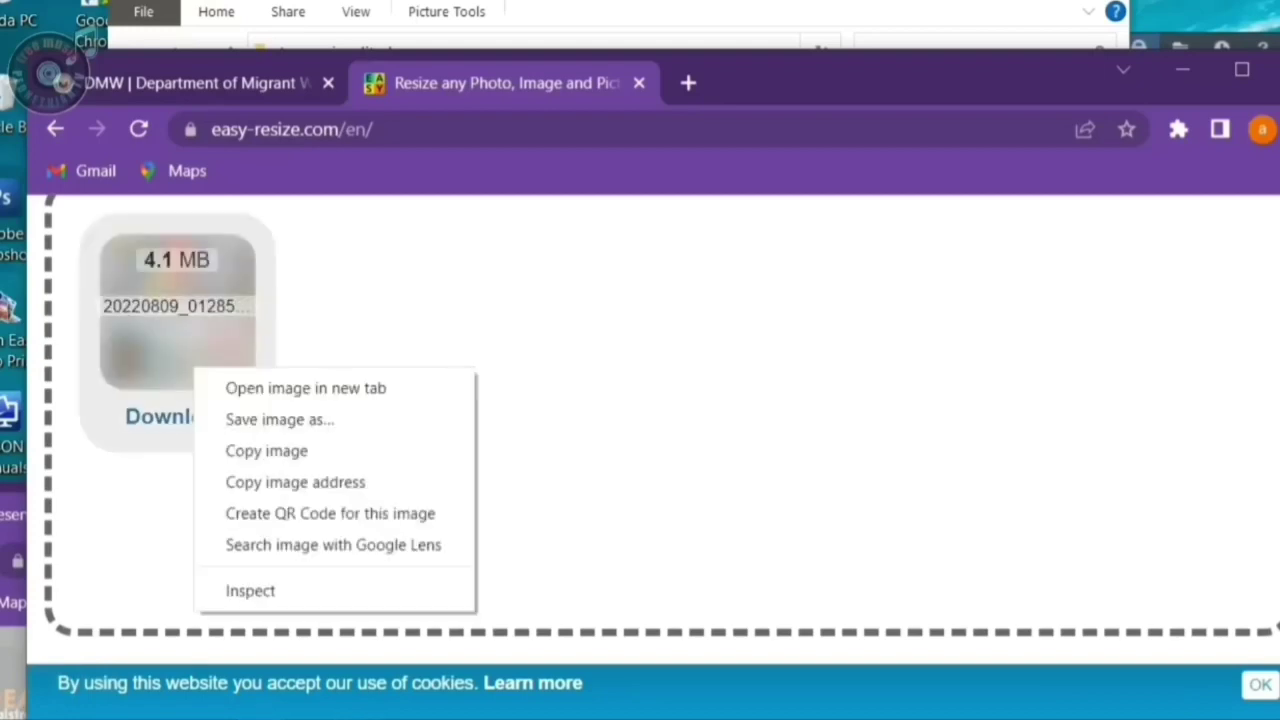
click(280, 419)
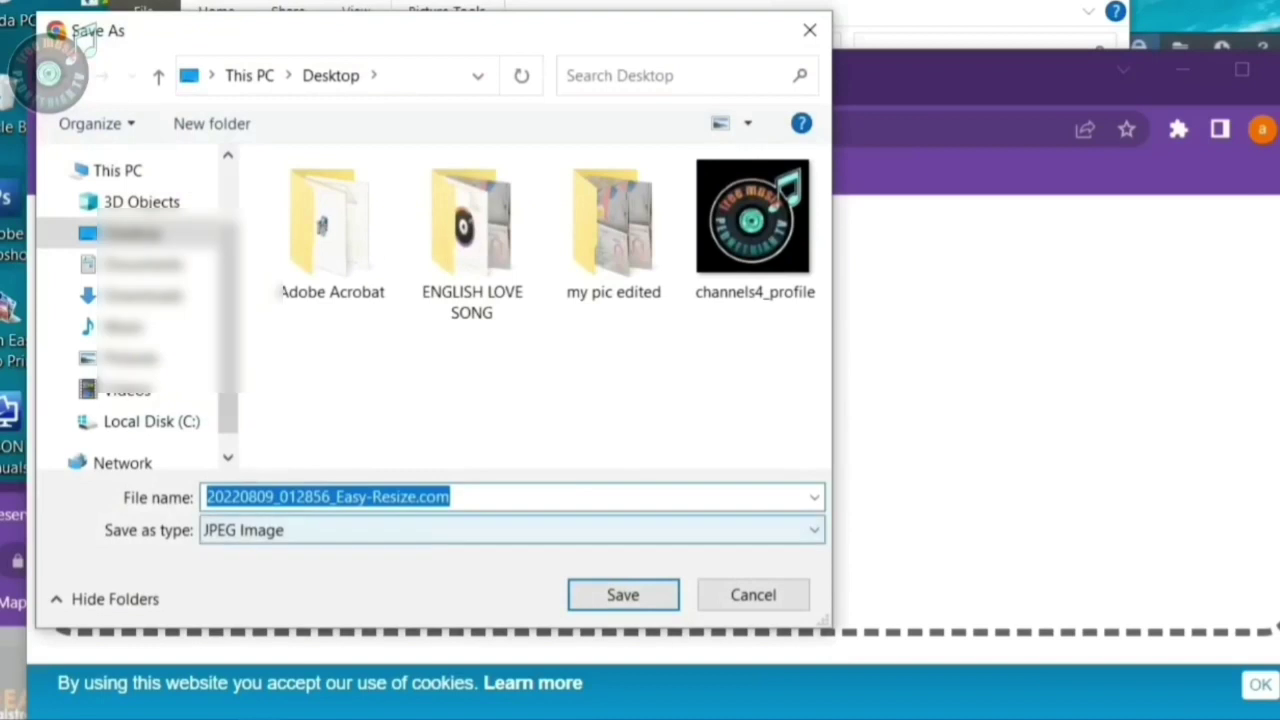
text(5)
key(Return)
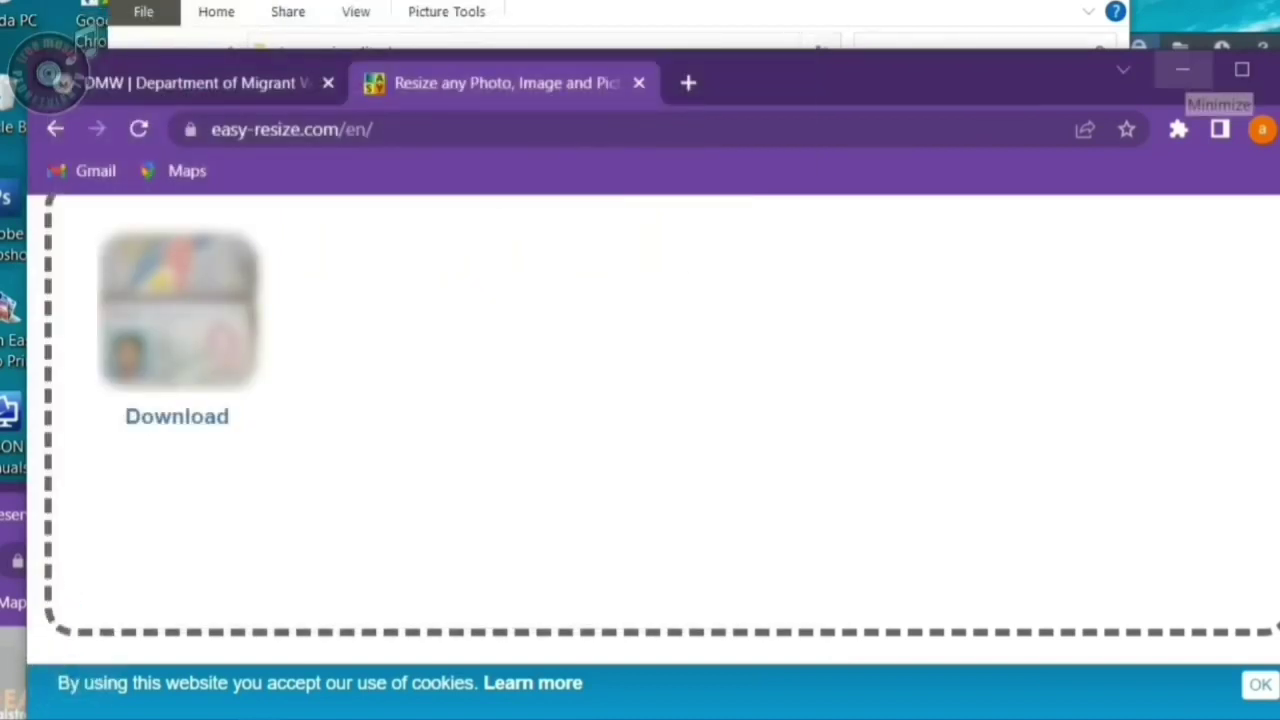
click(1183, 72)
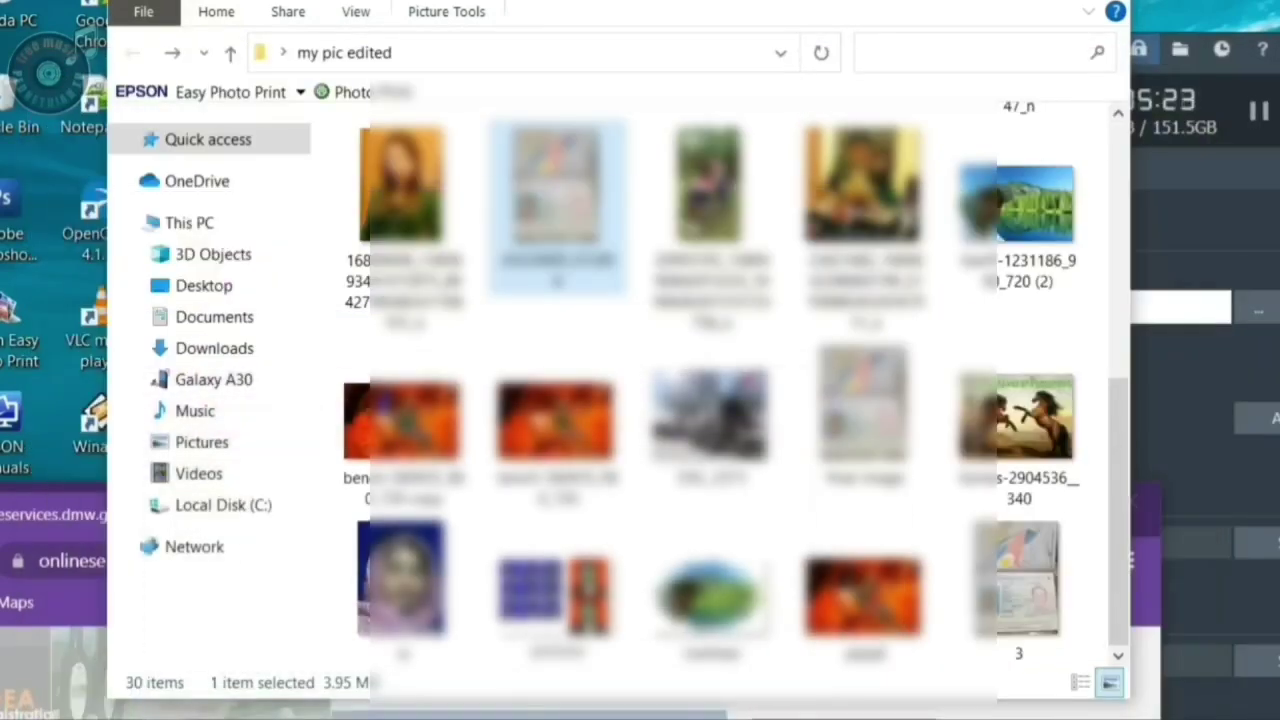
Step: Locate image 5 on the Desktop and drag it into the my pic edited folder
key(super+Down)
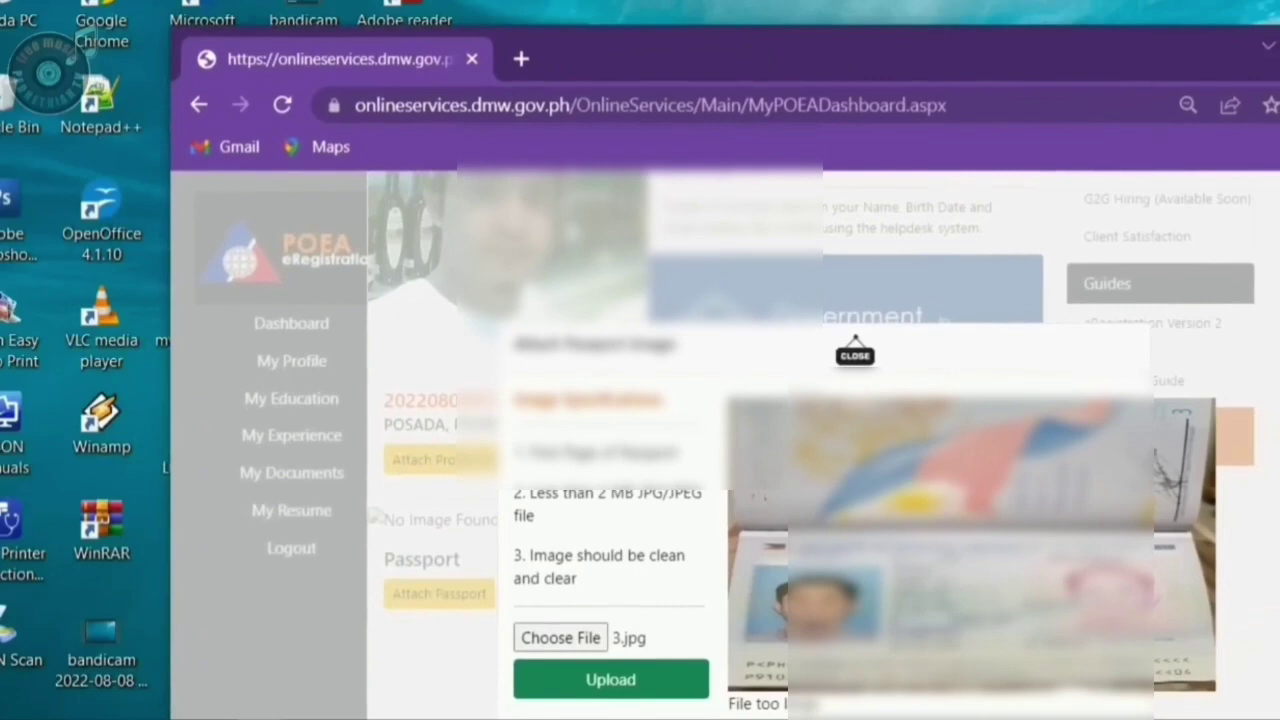
click(560, 637)
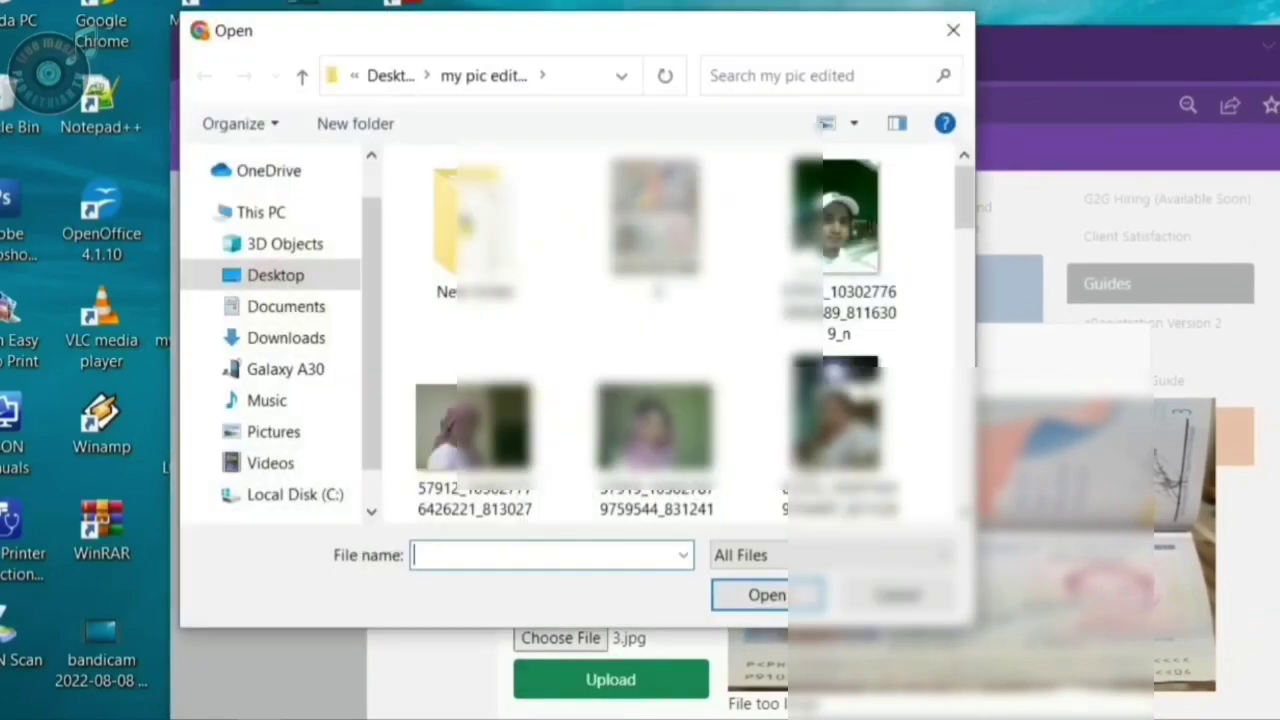
key(alt+Up)
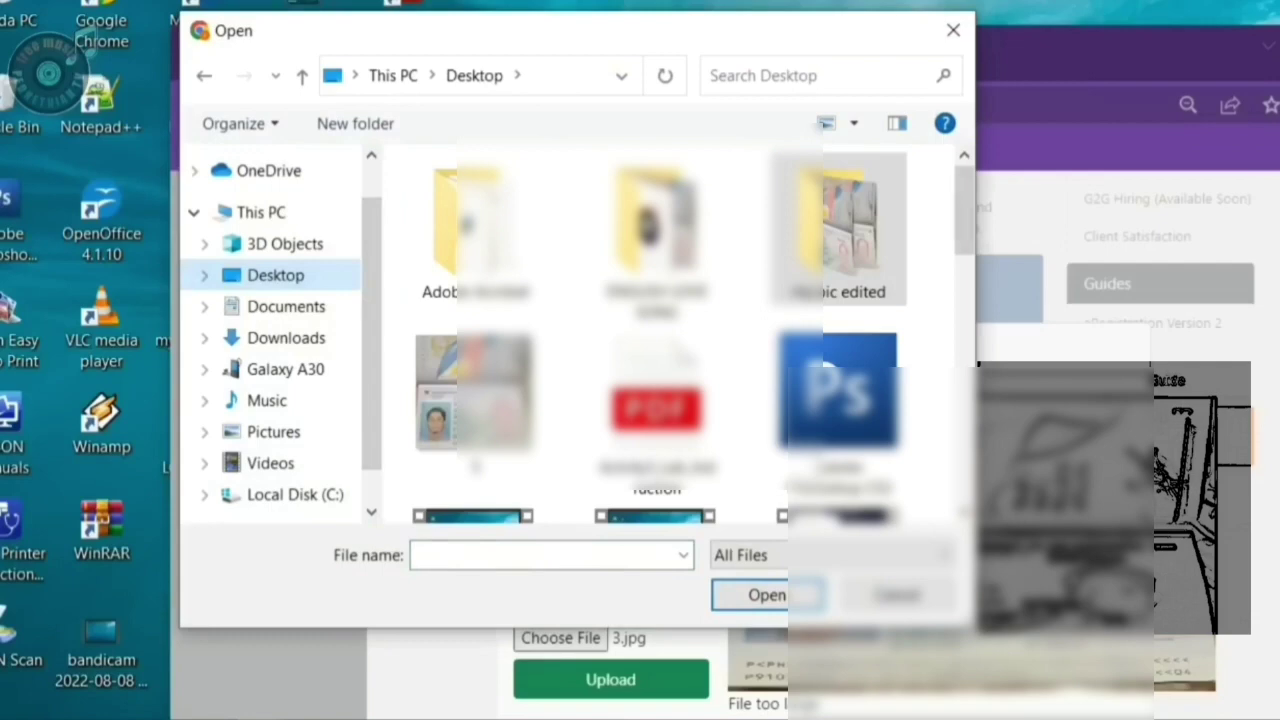
scroll(680, 330, down, 10)
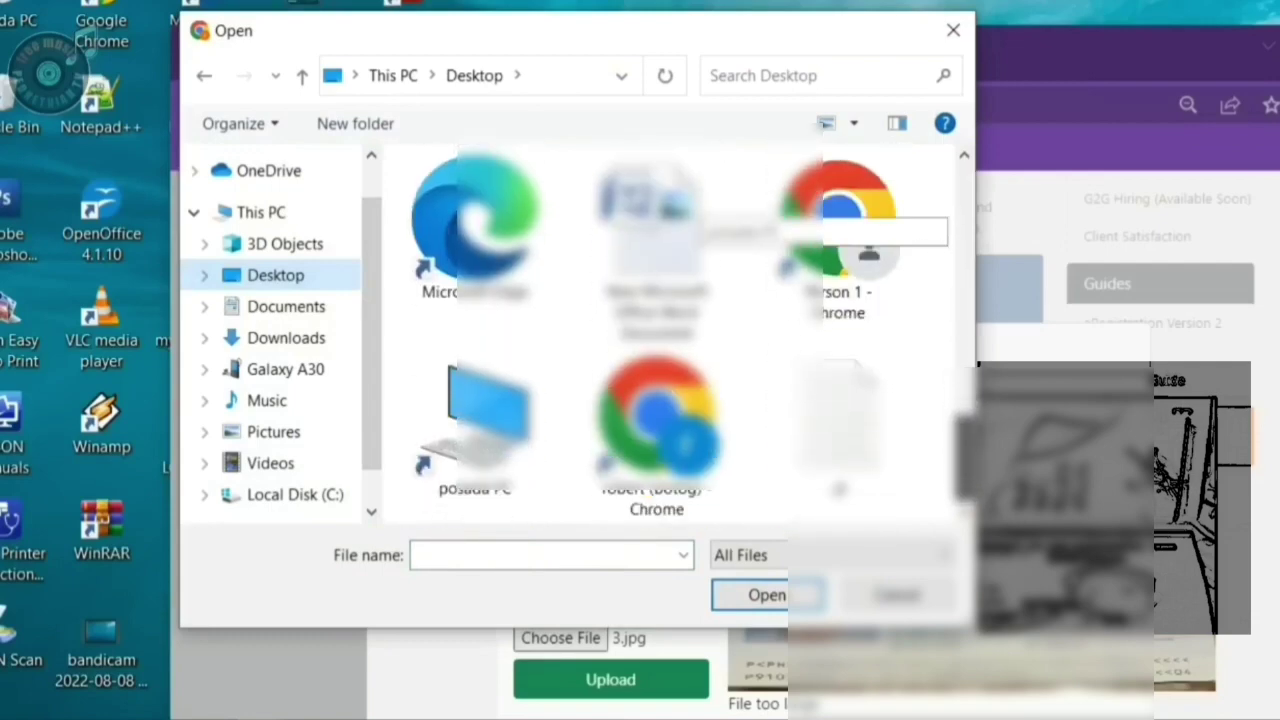
scroll(680, 330, up, 10)
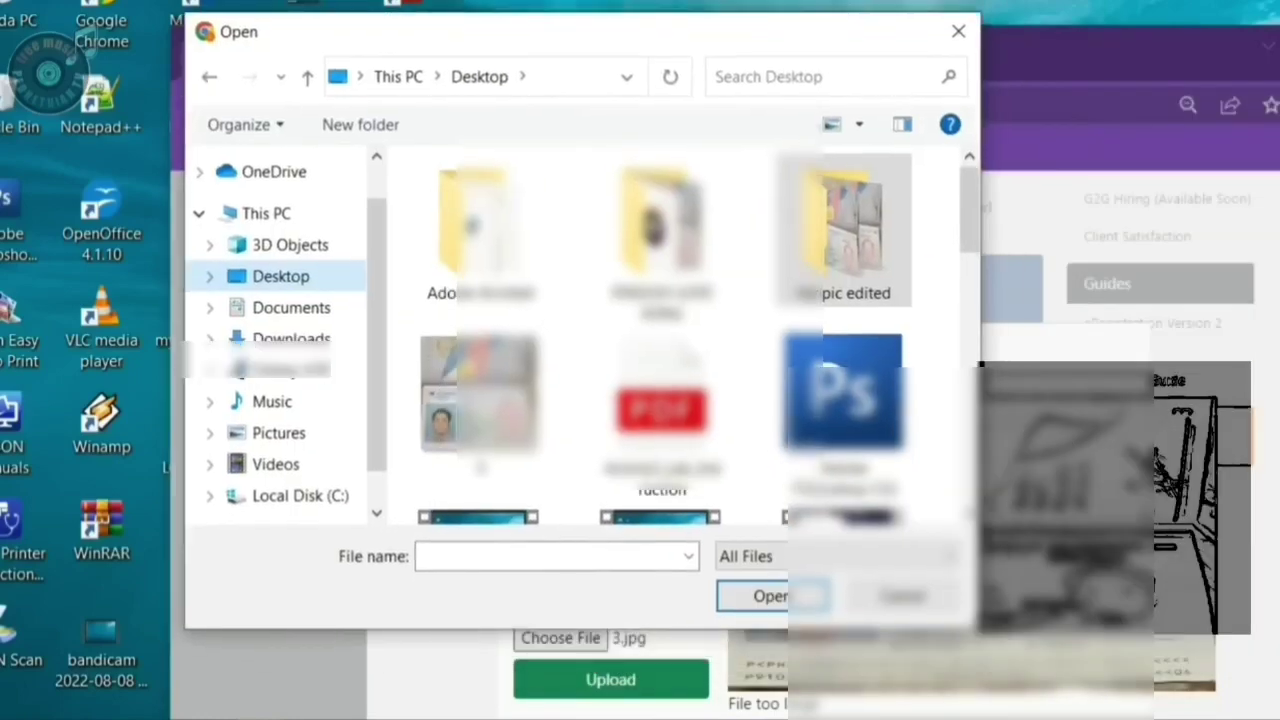
click(958, 31)
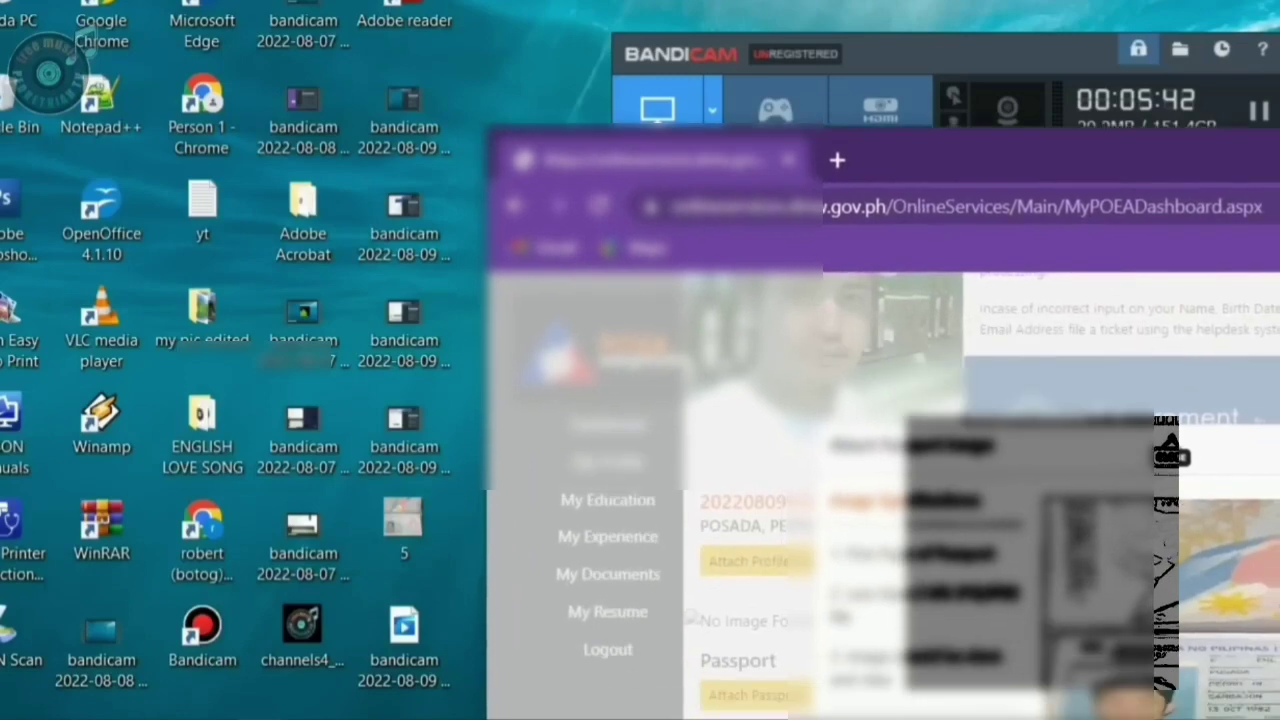
drag(404, 525, 202, 316)
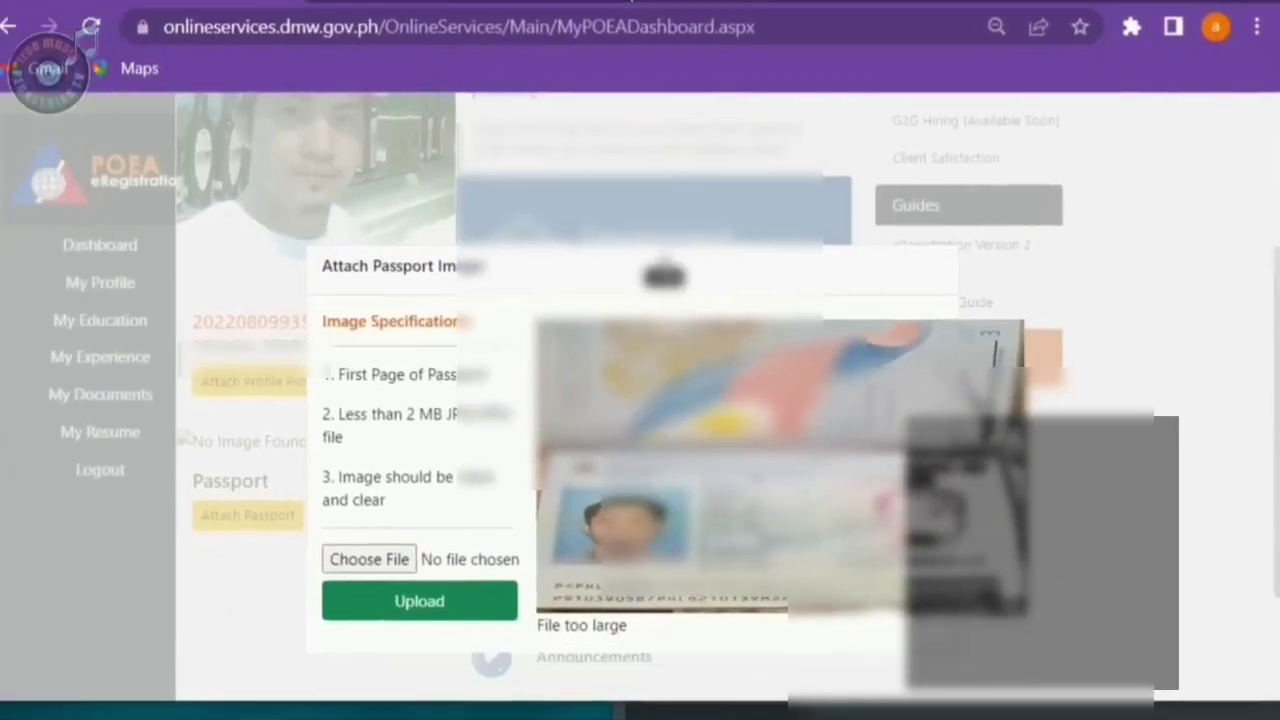
Step: Choose image 5 in the Attach Passport Image dialog and upload it
click(369, 569)
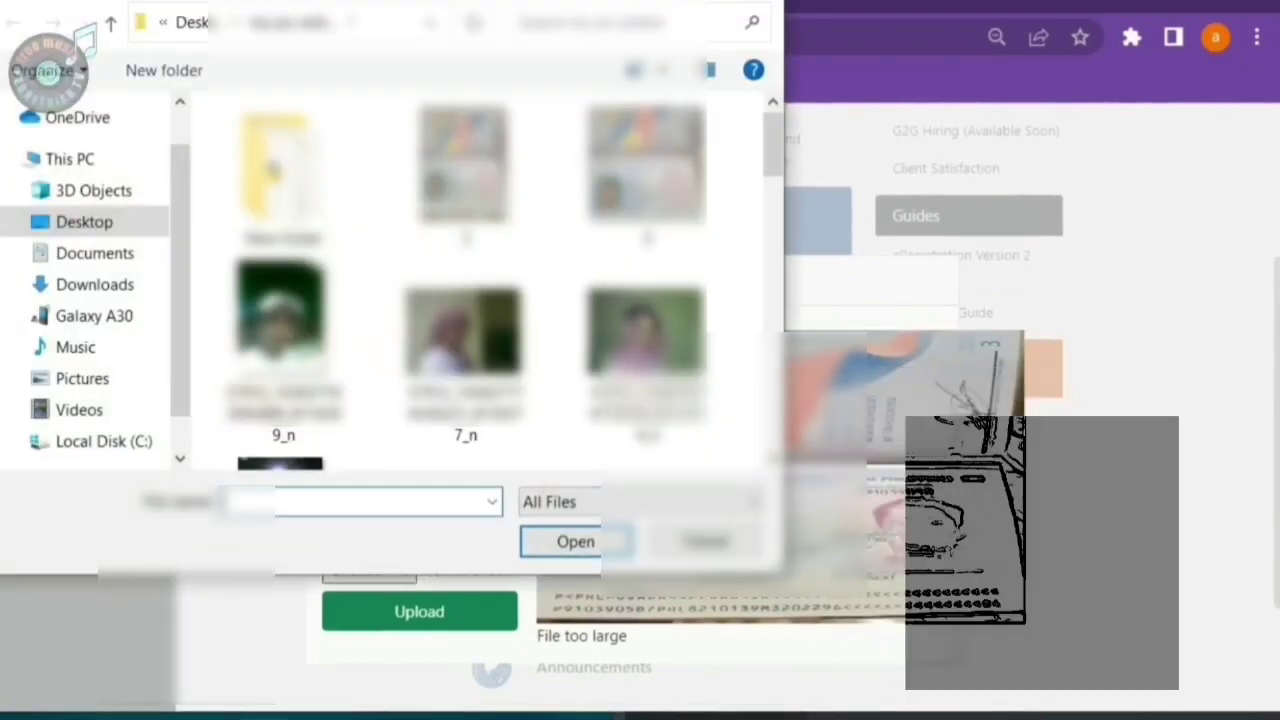
click(647, 165)
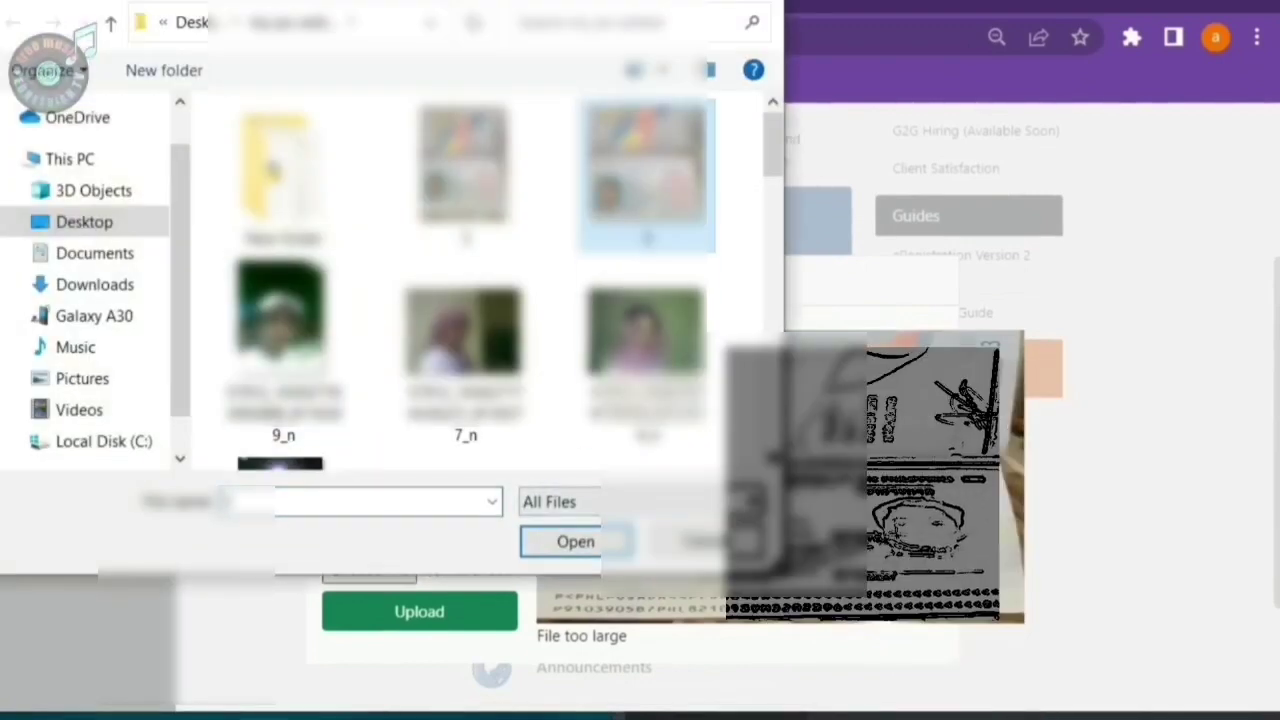
click(575, 541)
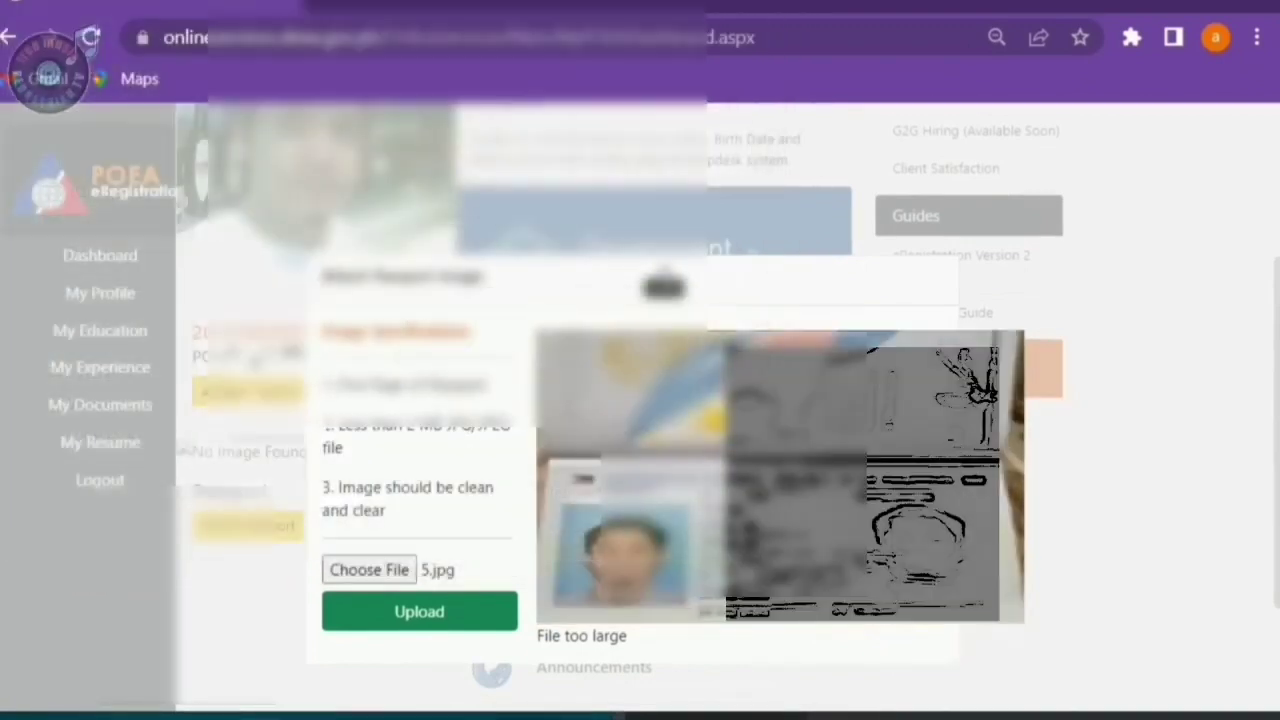
click(419, 611)
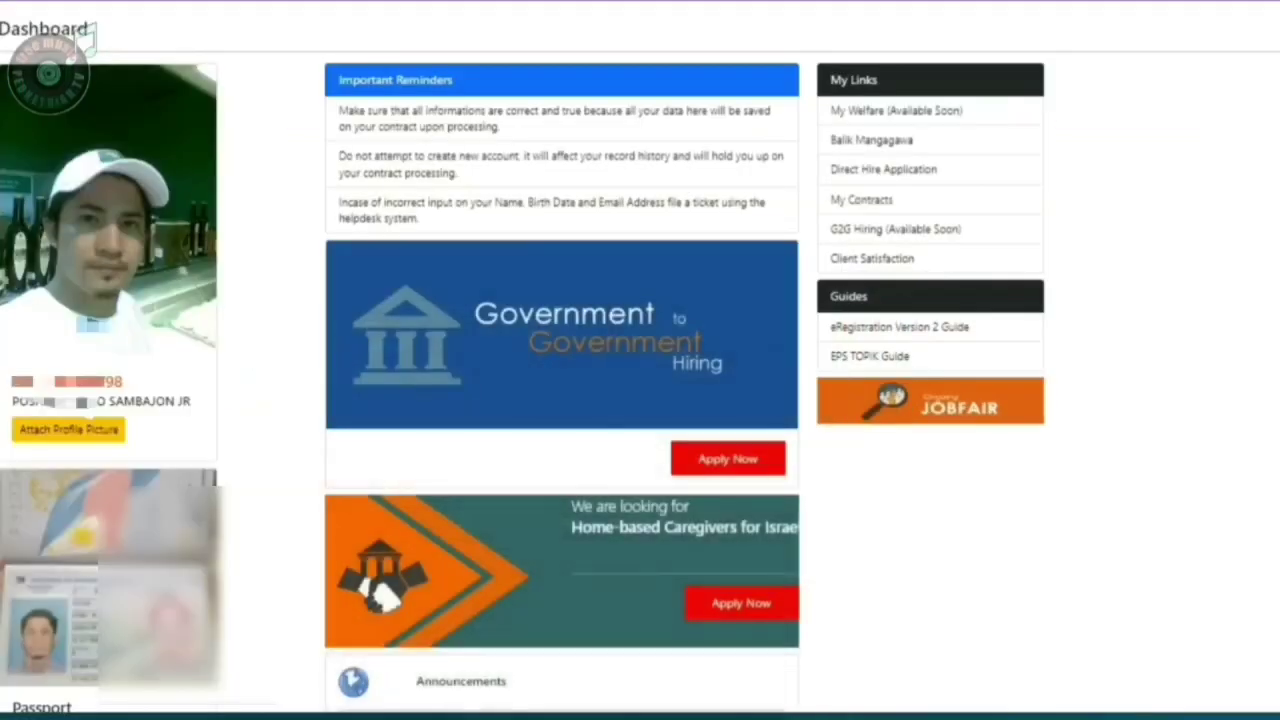
scroll(640, 400, down, 3)
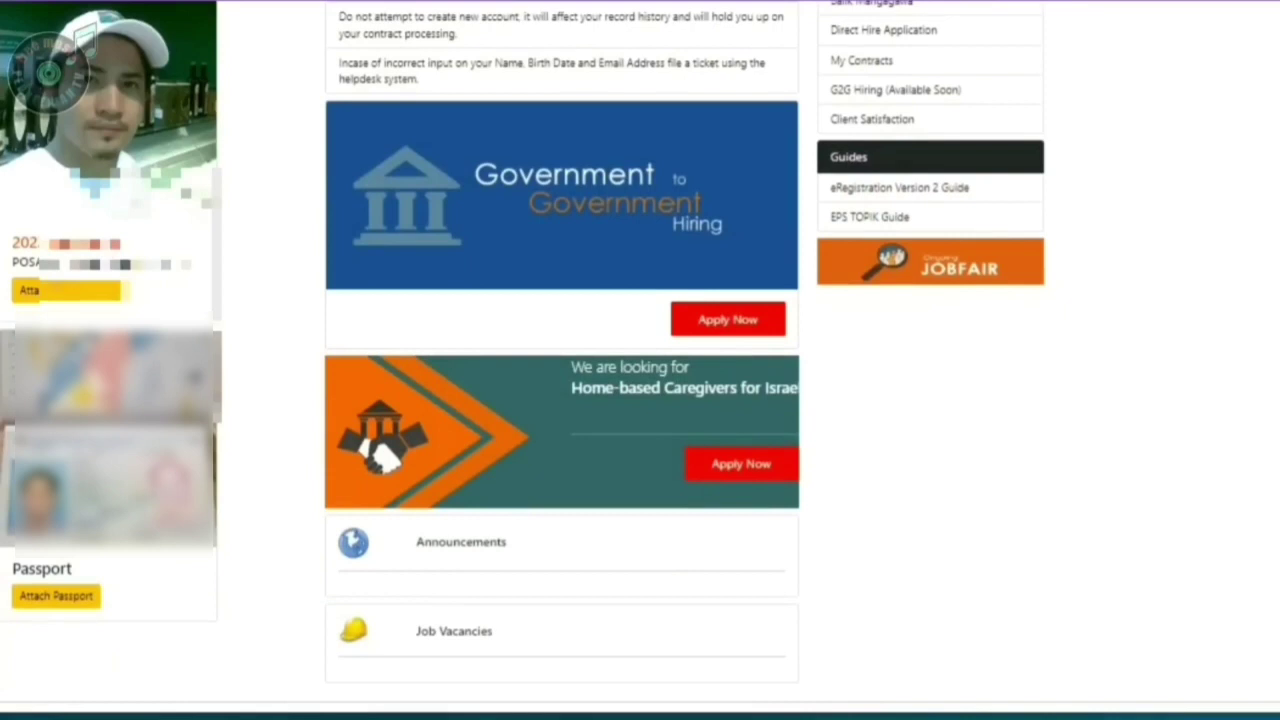
scroll(640, 400, up, 3)
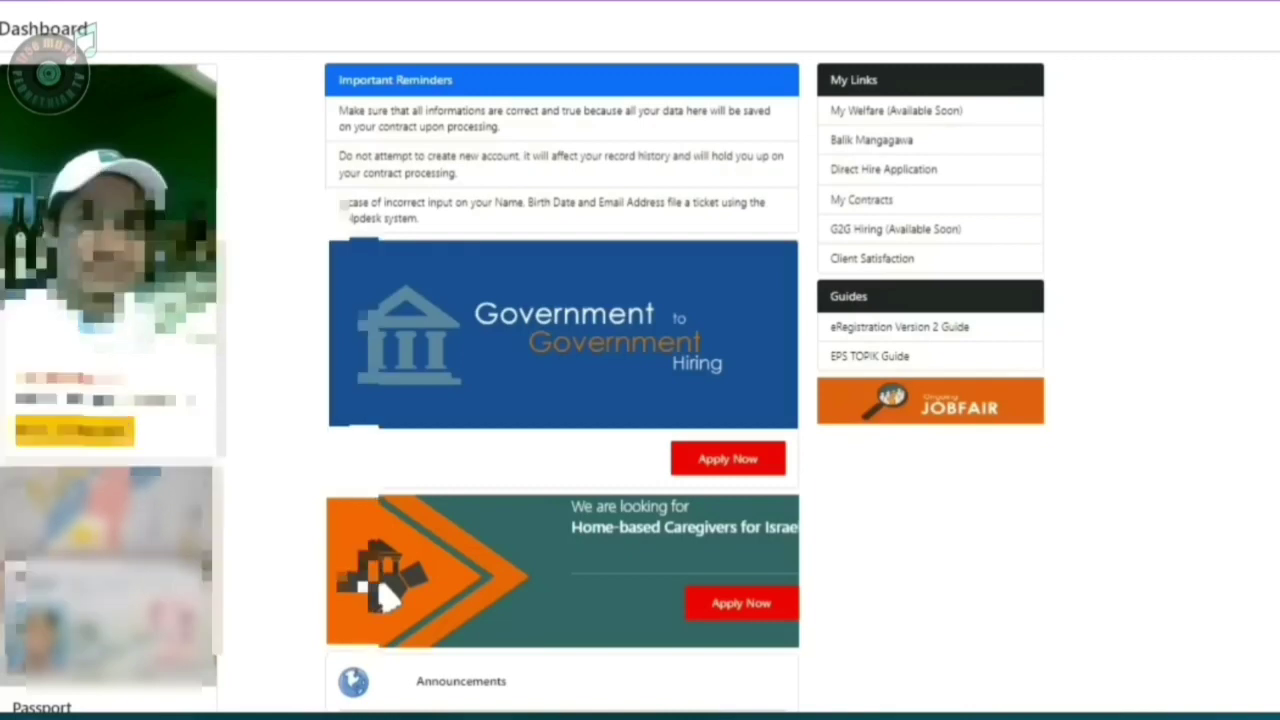
key(ctrl+plus)
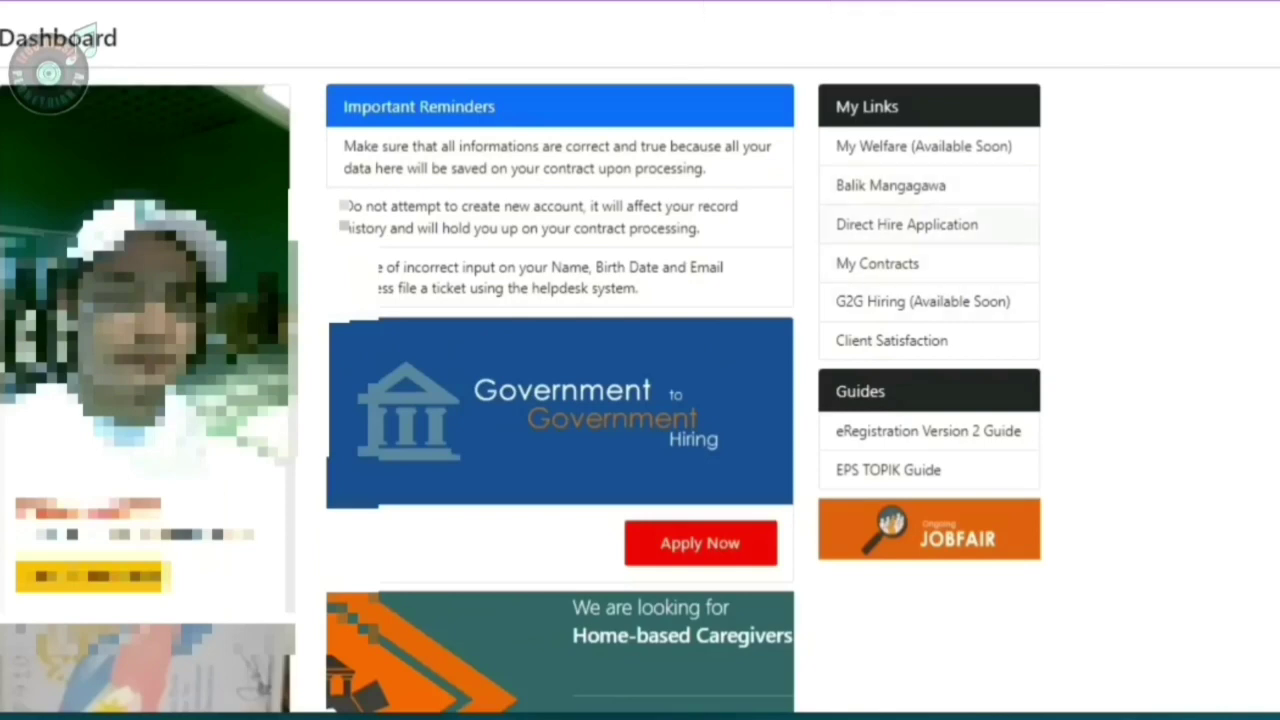
scroll(640, 400, down, 3)
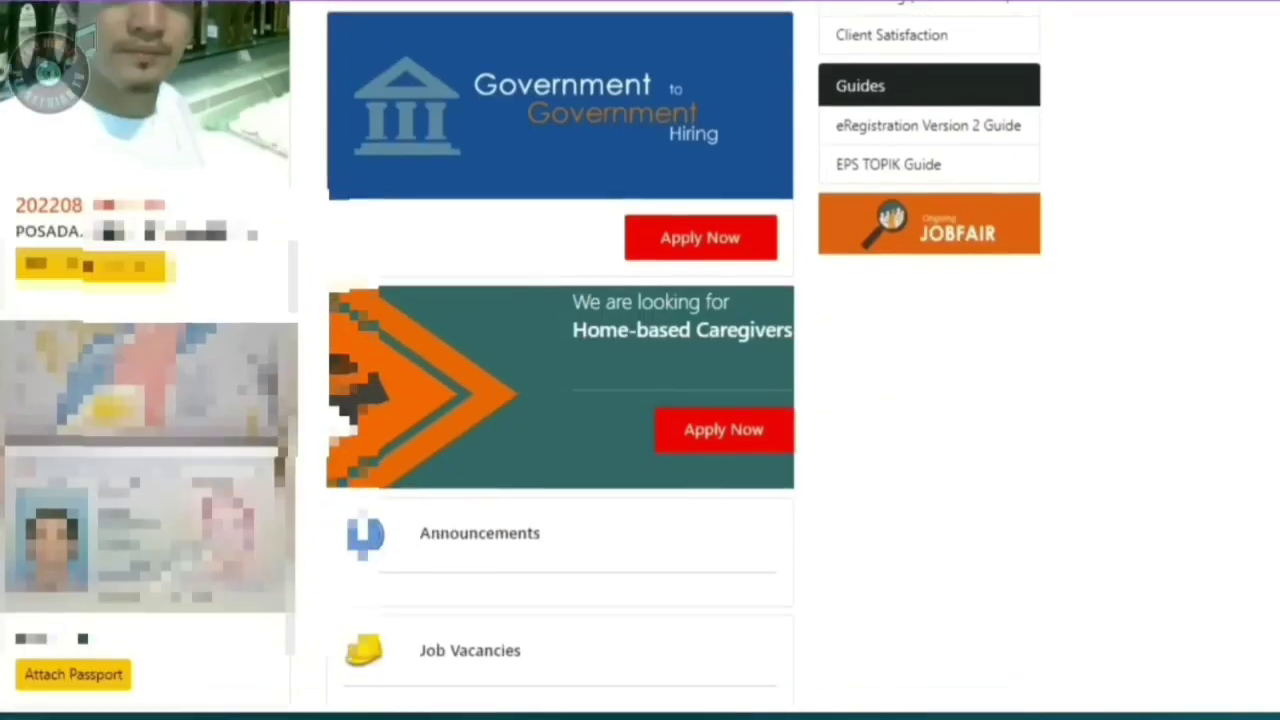
scroll(640, 400, up, 3)
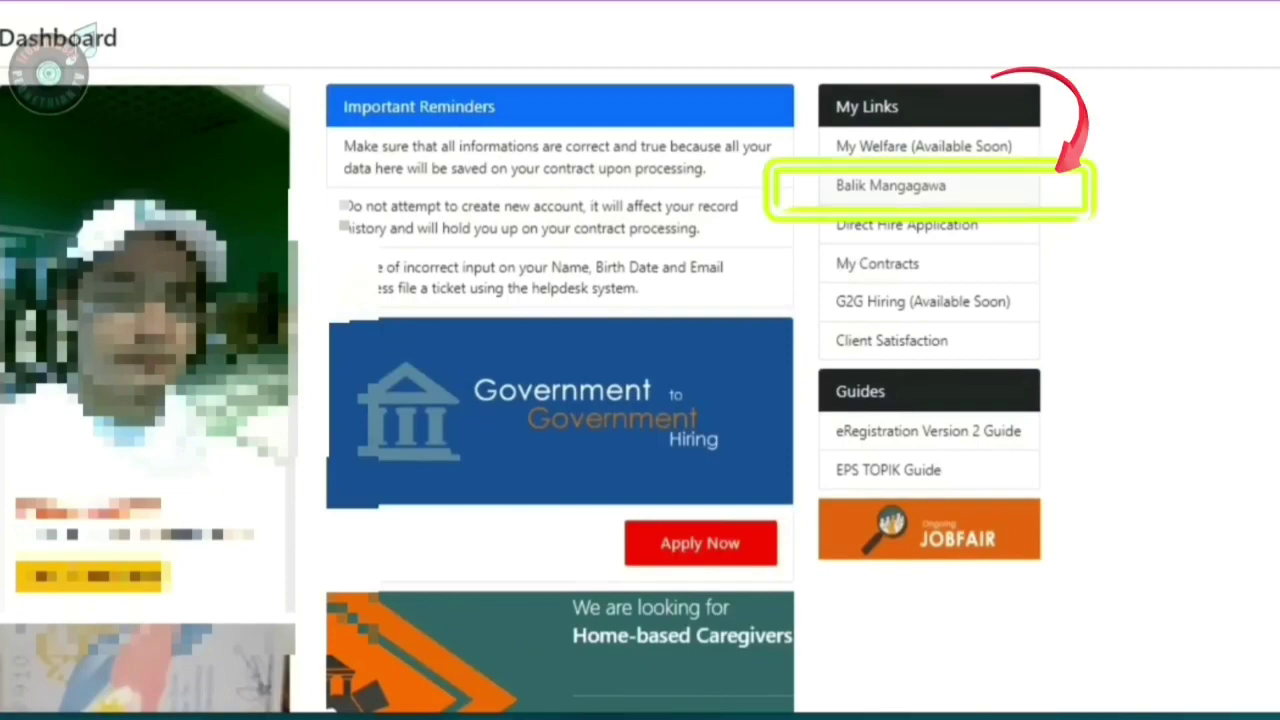
Step: Open Balik Mangagawa and highlight the 24-hour OEC Exemption matching reminder
click(890, 185)
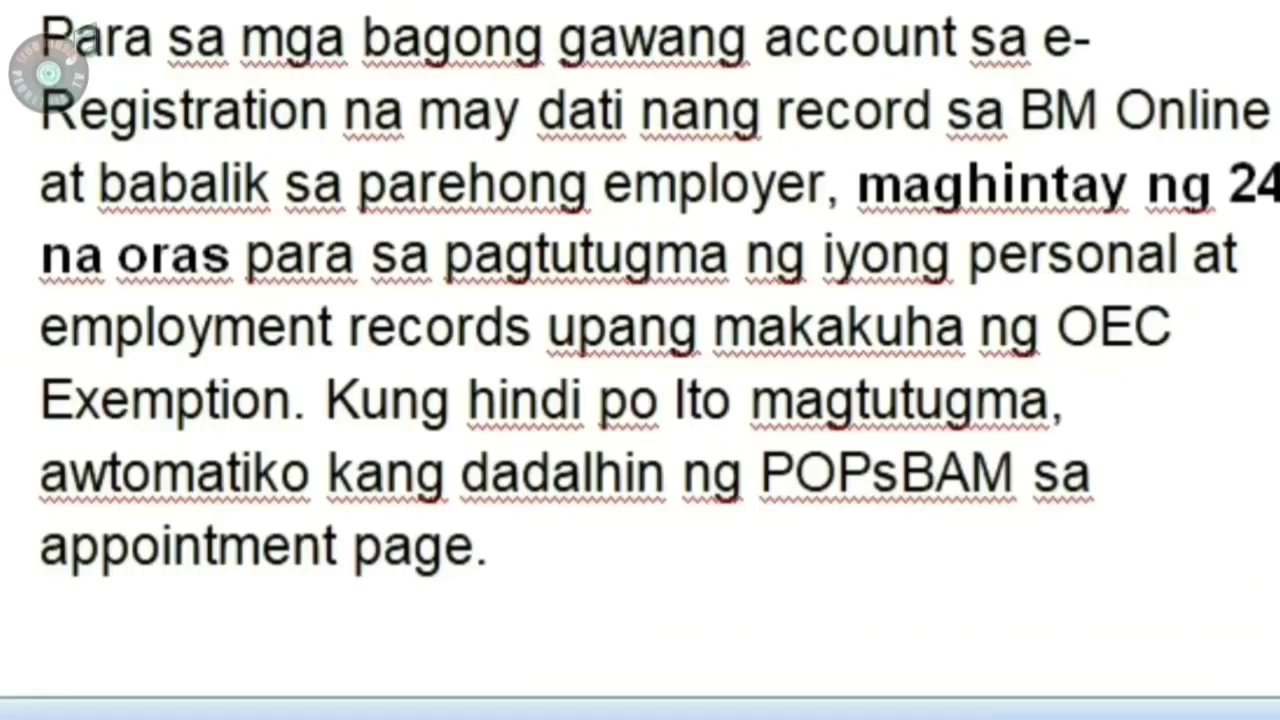
drag(40, 38, 970, 38)
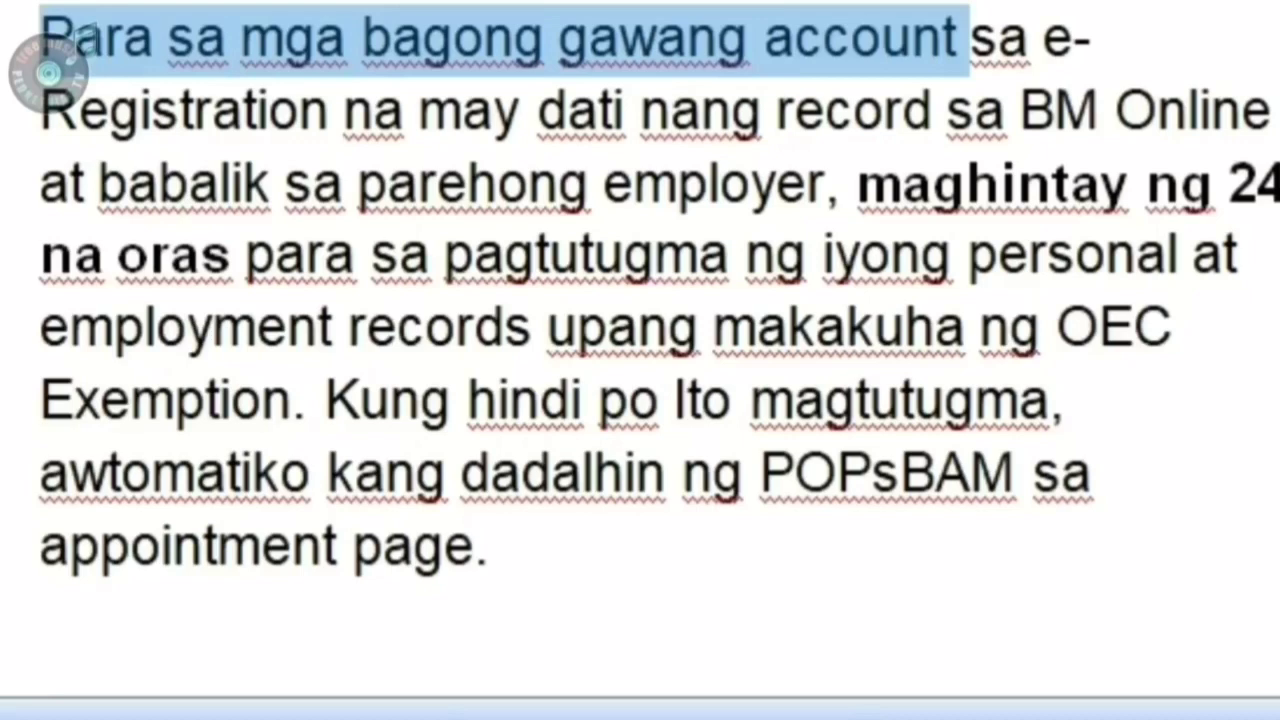
Step: Highlight the reminder paragraph line by line down to OEC, then clear the highlight
key(shift+End)
key(shift+Down)
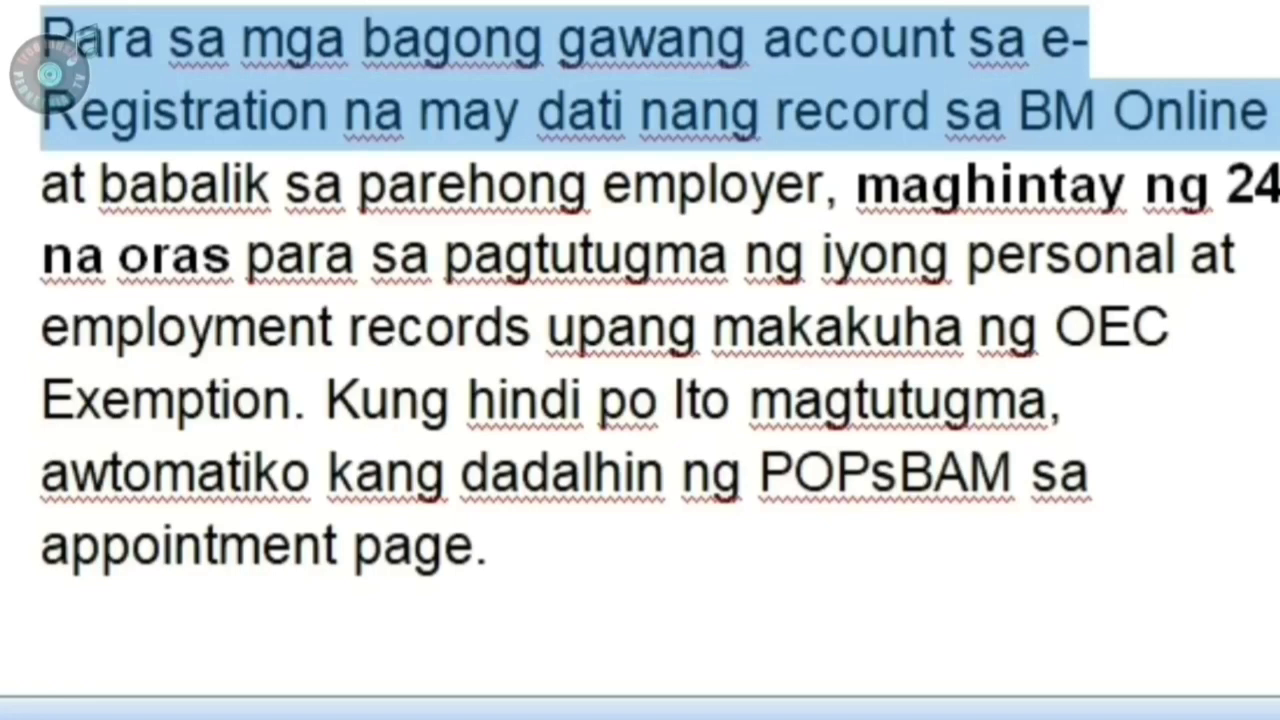
key(shift+Down)
key(shift+Down)
key(shift+Down)
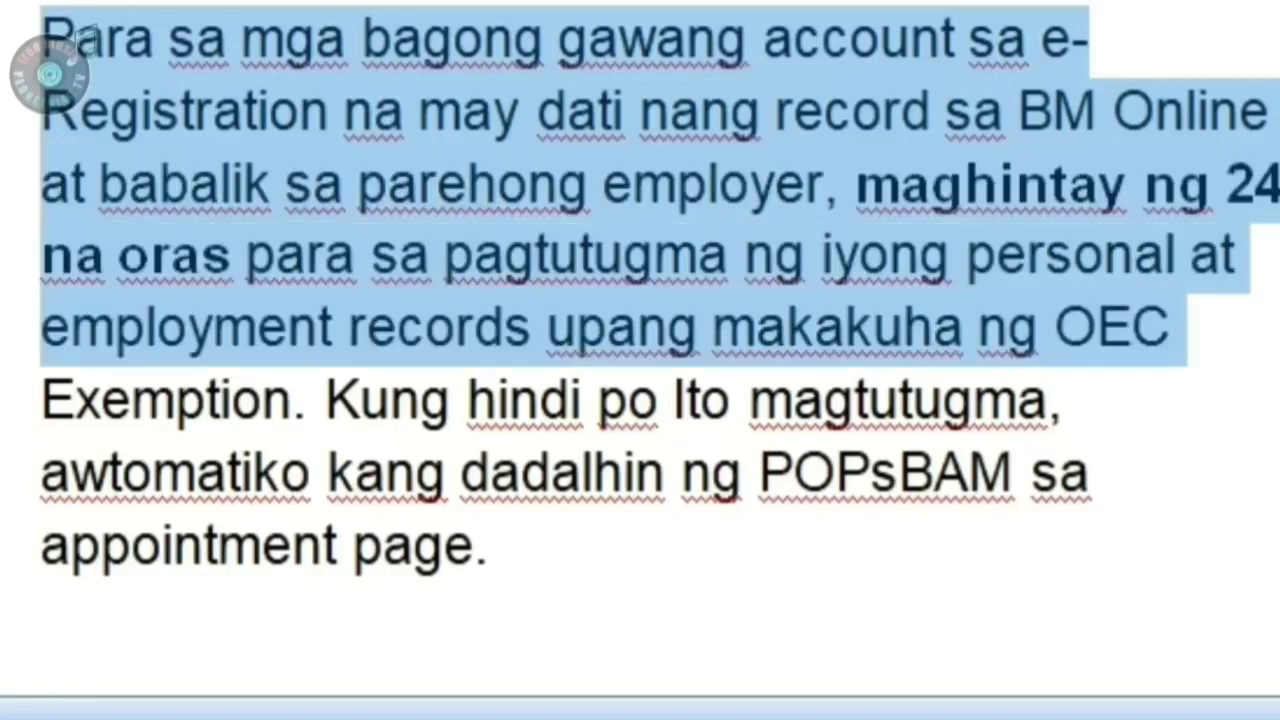
key(shift+Down)
key(shift+Down)
key(shift+Down)
key(Right)
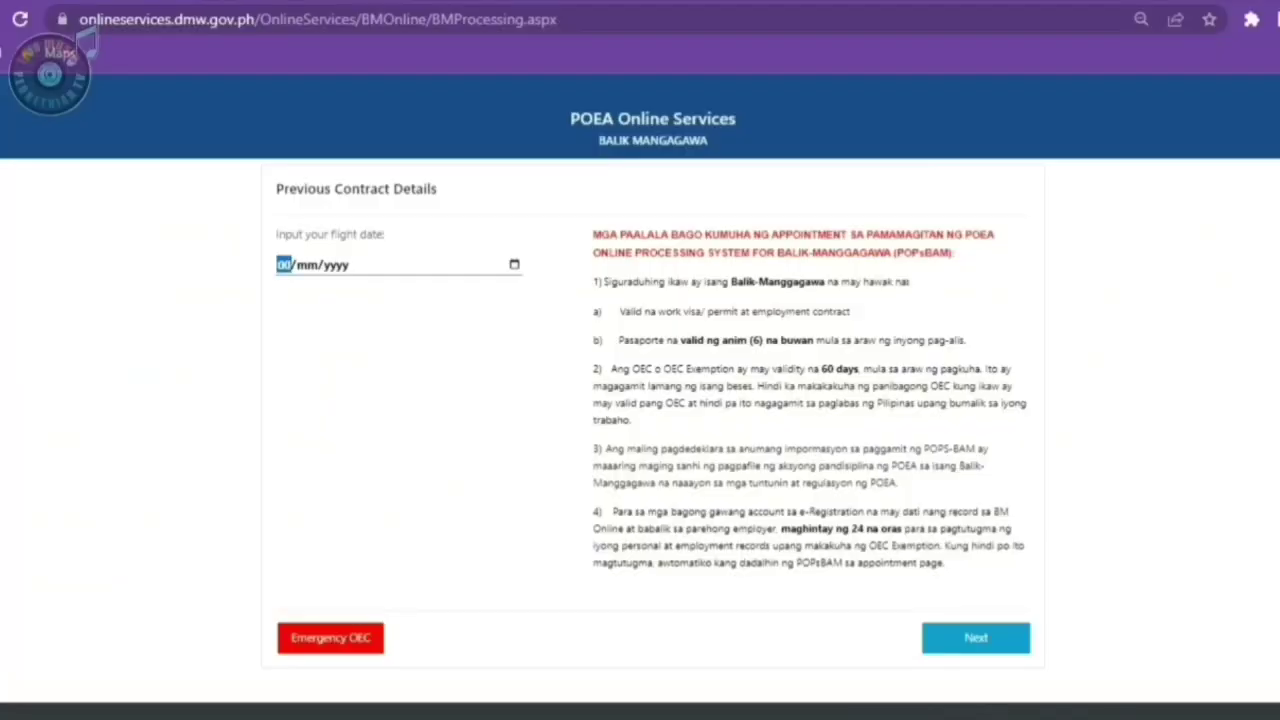
Step: Enter 08/09/2022 as the flight date and submit it
text(08/09/)
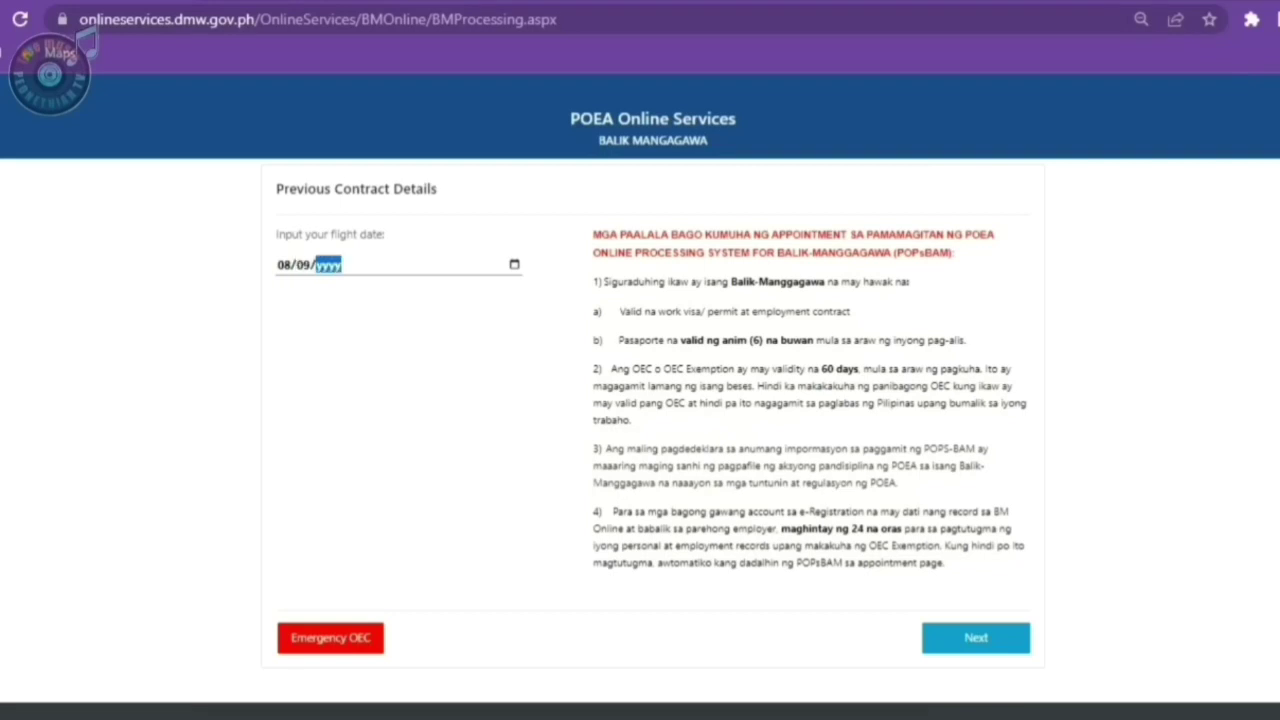
text(2022)
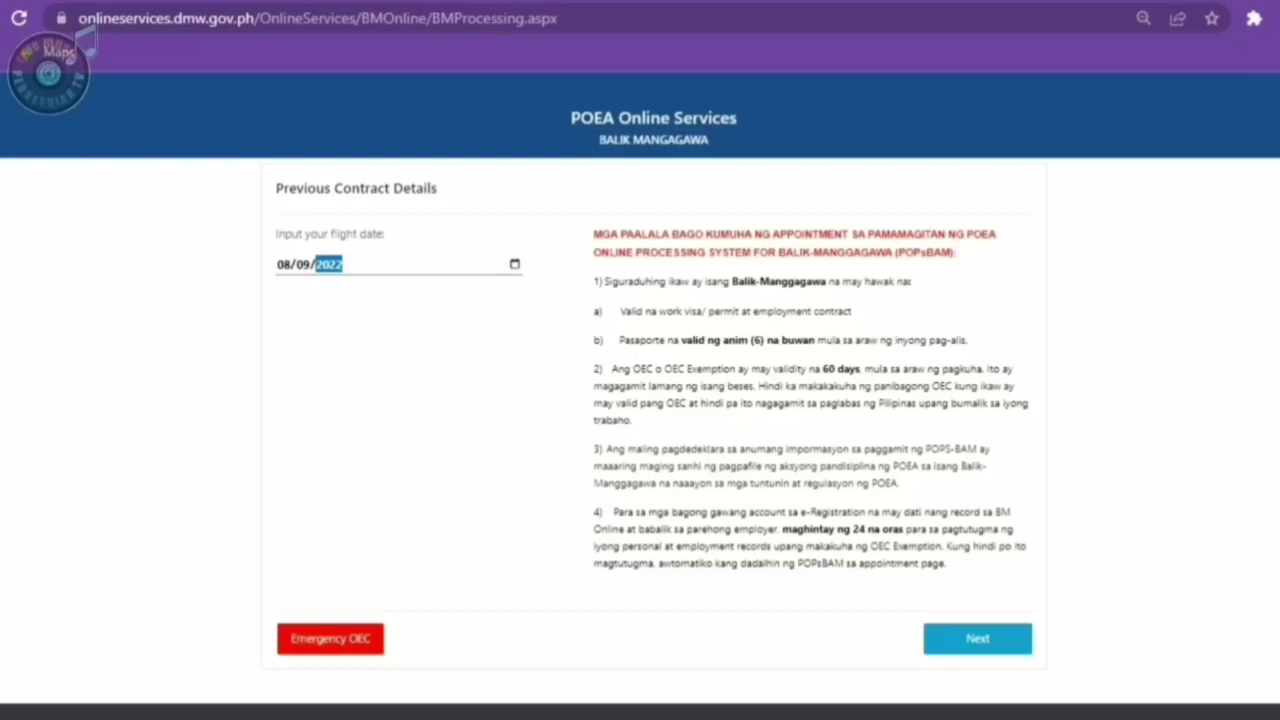
key(Return)
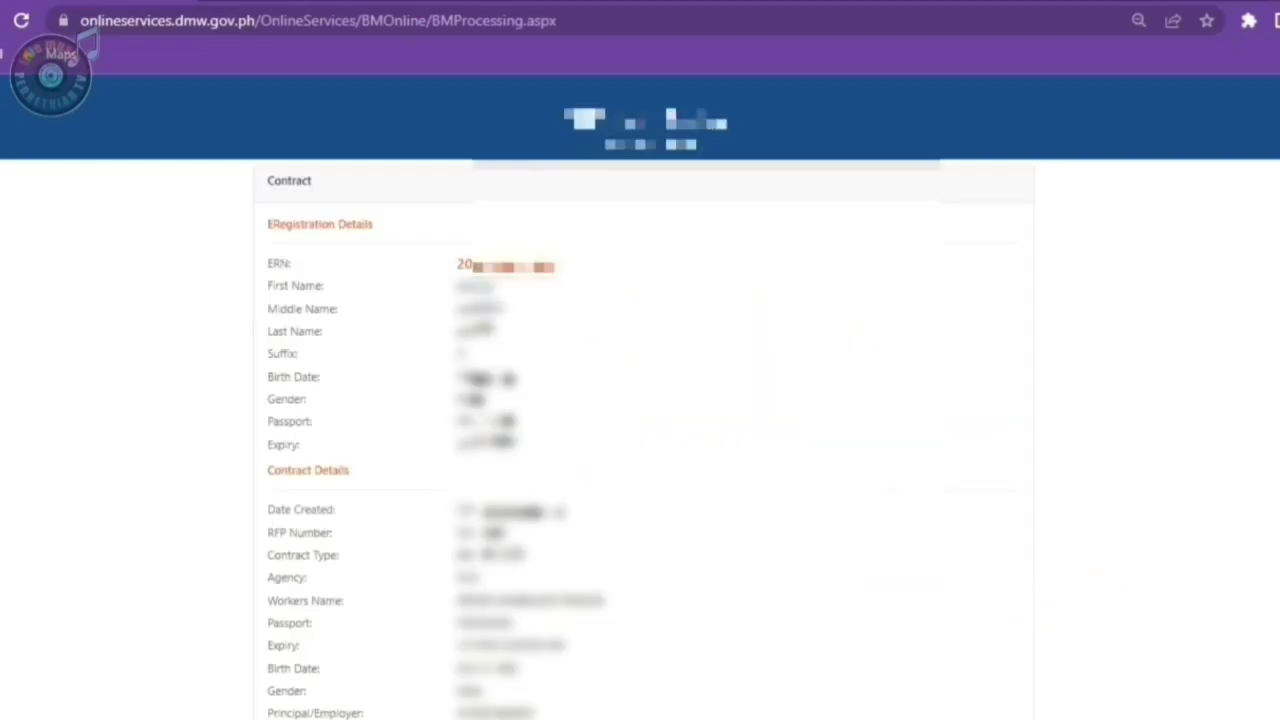
Step: Enlarge and scroll the contract details down to the ATYAB BAKERY employer question
scroll(640, 400, down, 4)
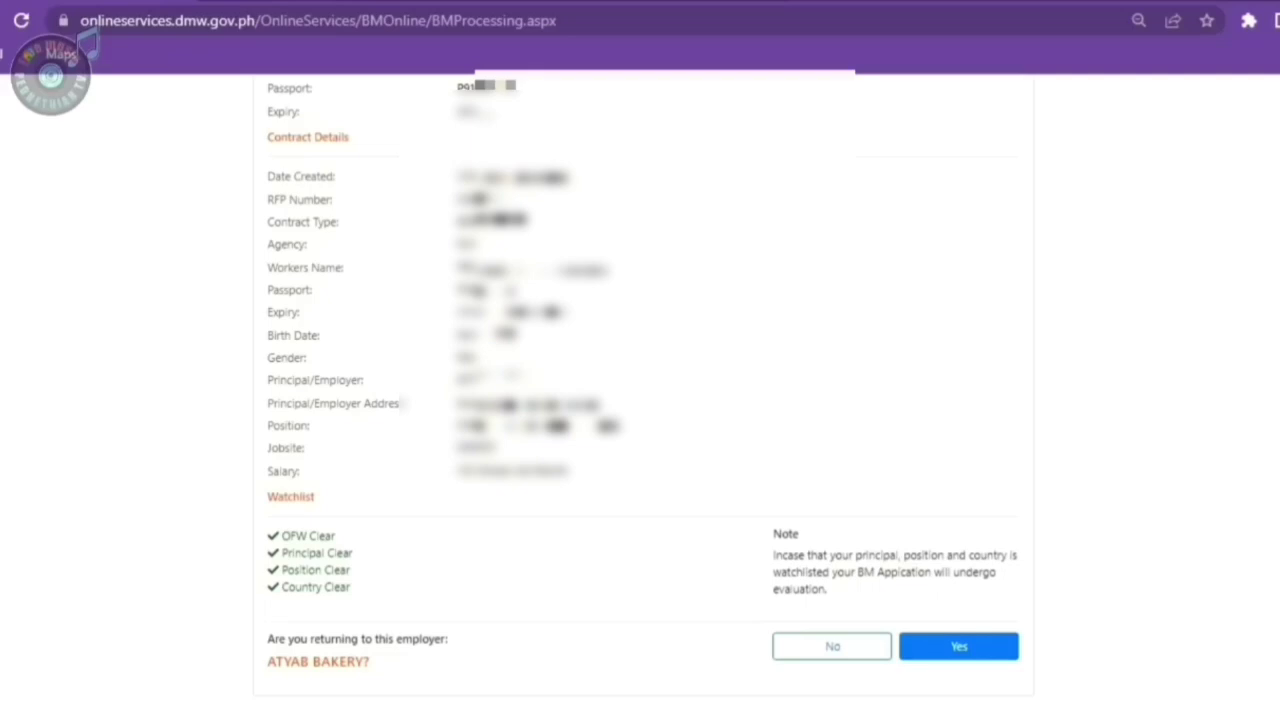
scroll(640, 400, up, 2)
scroll(640, 400, down, 2)
key(ctrl+plus)
key(ctrl+plus)
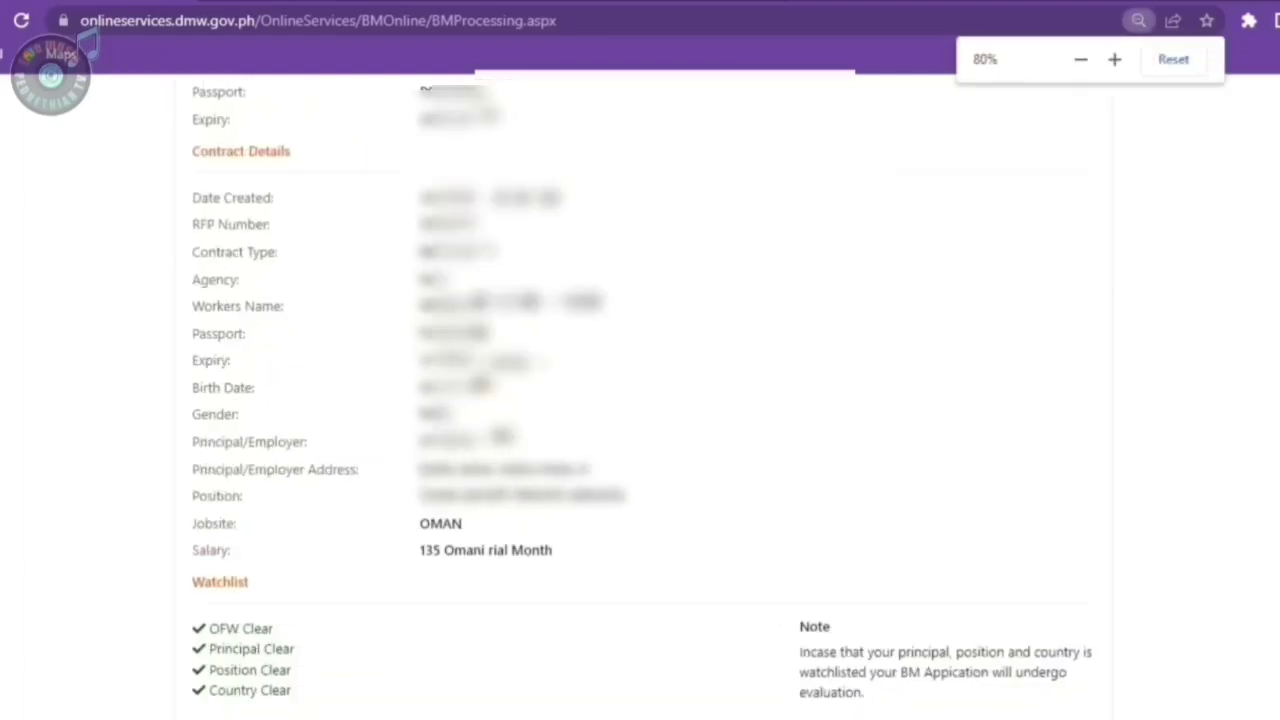
scroll(640, 400, down, 2)
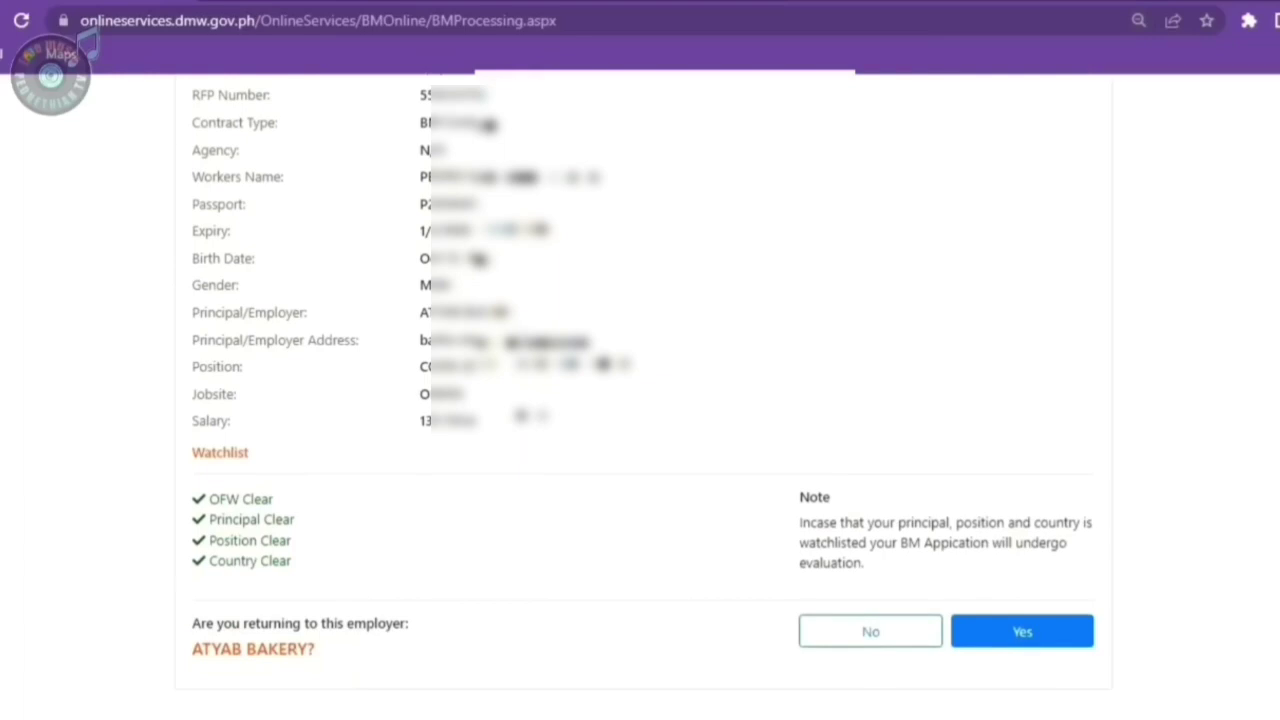
Step: Answer Yes for ATYAB BAKERY, the OMAN jobsite and the COOK position, then acknowledge the sanctions warning
click(1022, 631)
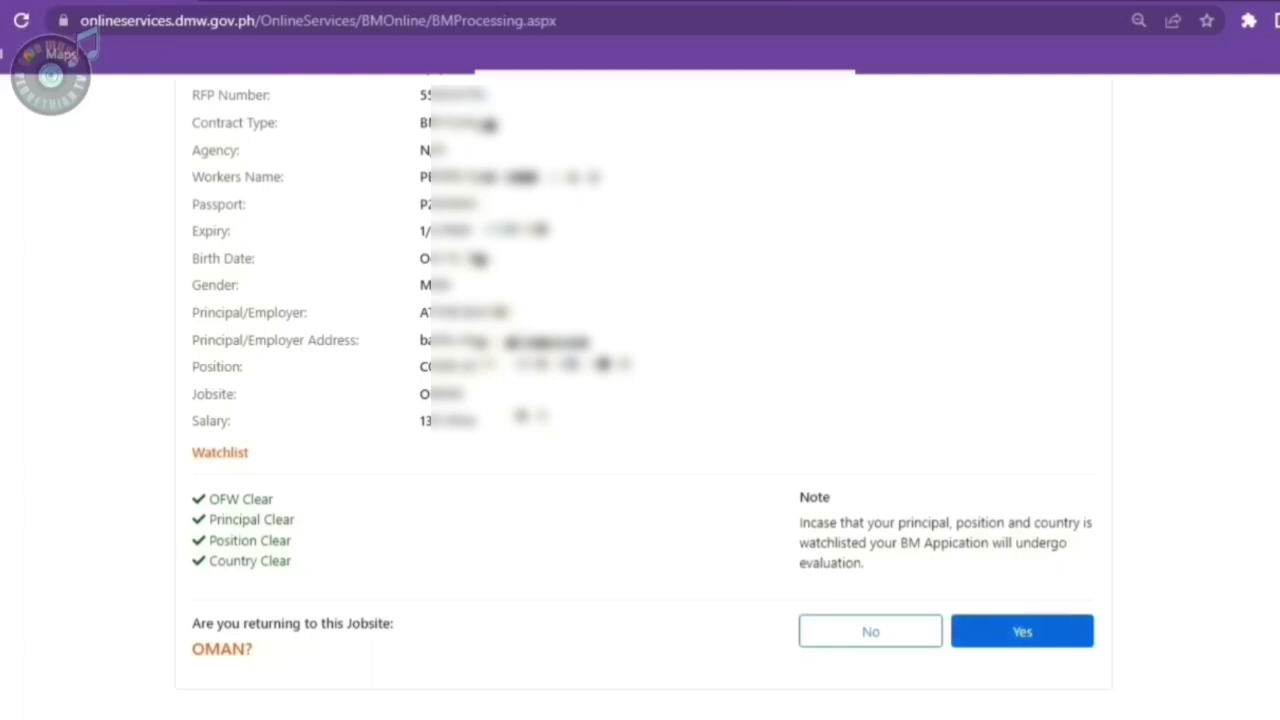
click(1022, 631)
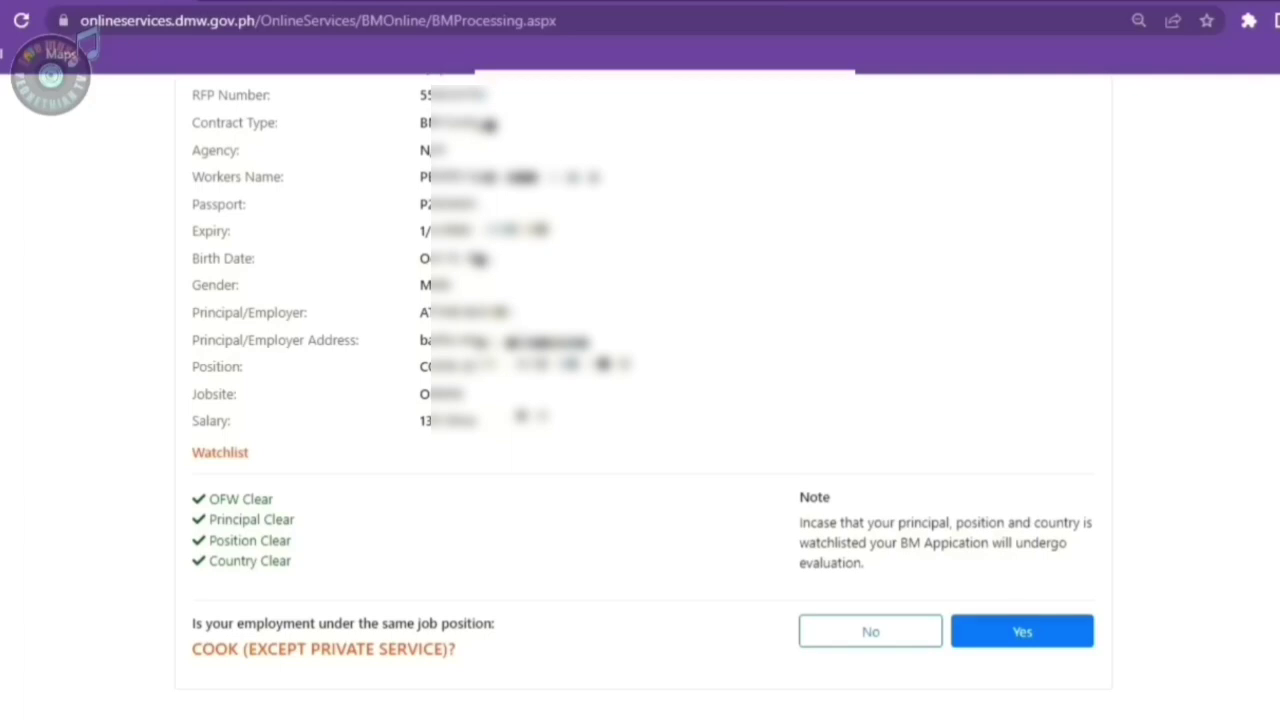
click(1022, 631)
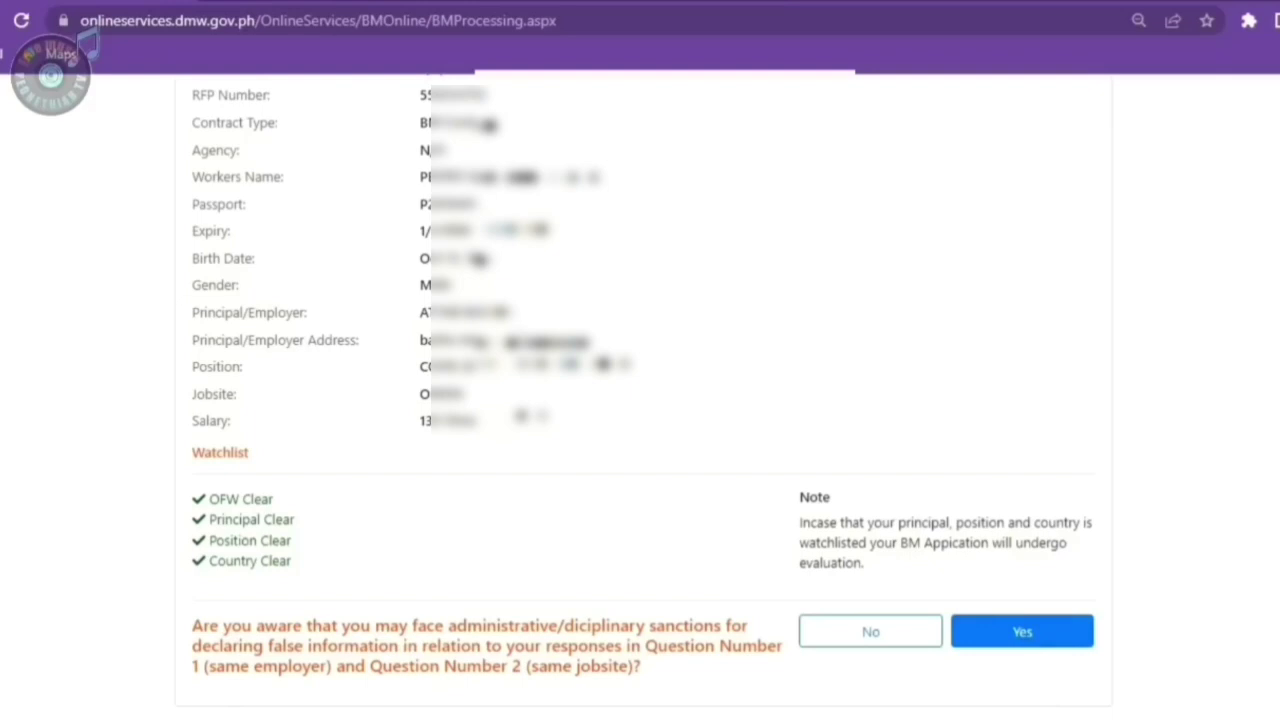
click(1022, 631)
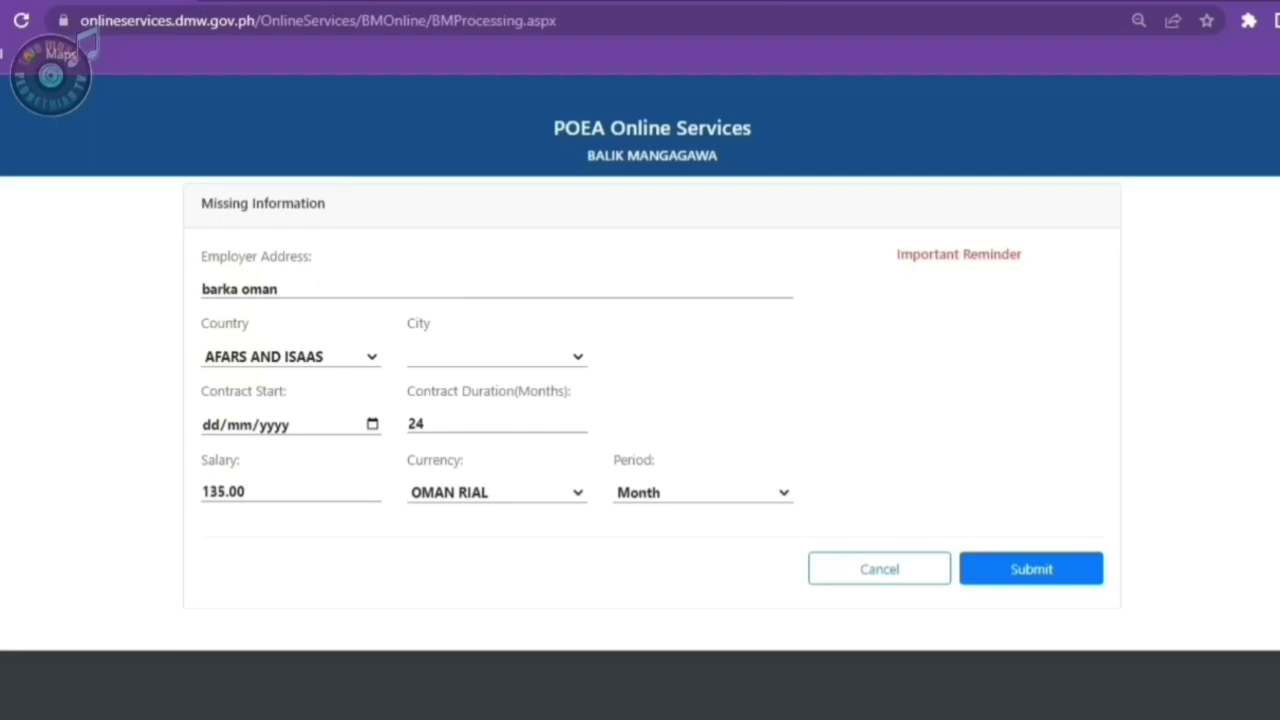
Step: Select OMAN as the employer's country
click(290, 356)
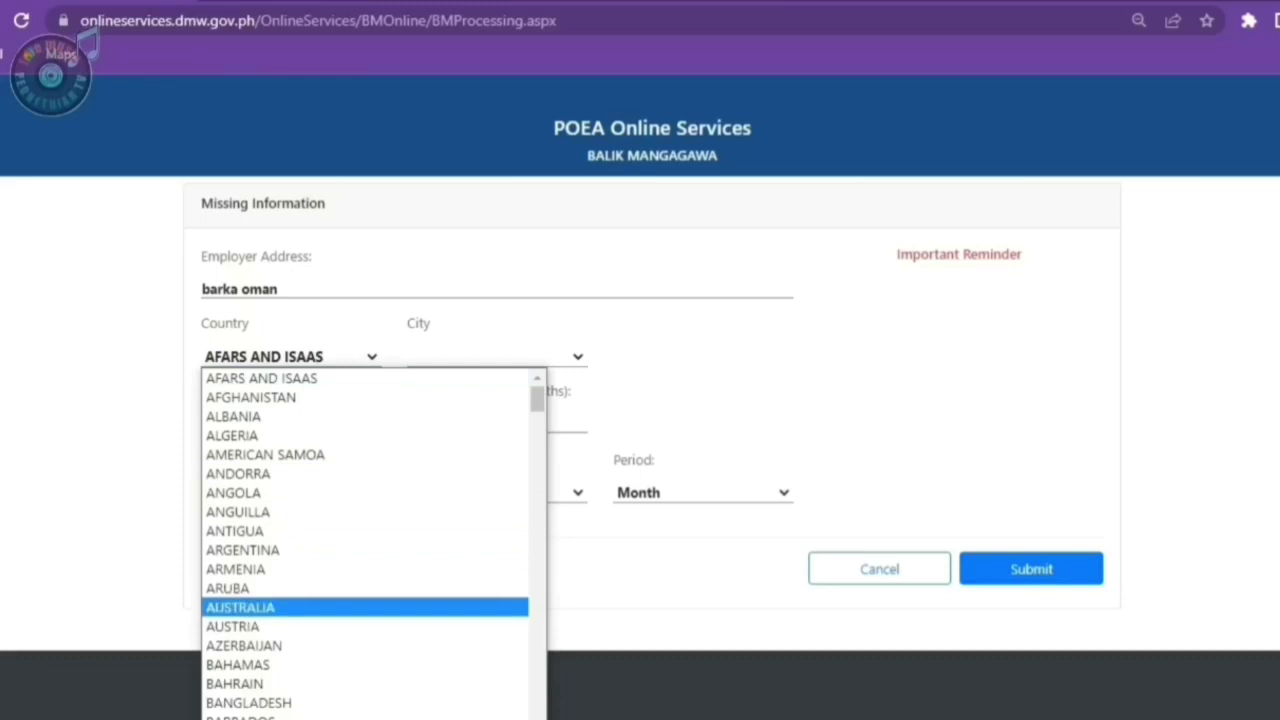
text(oman)
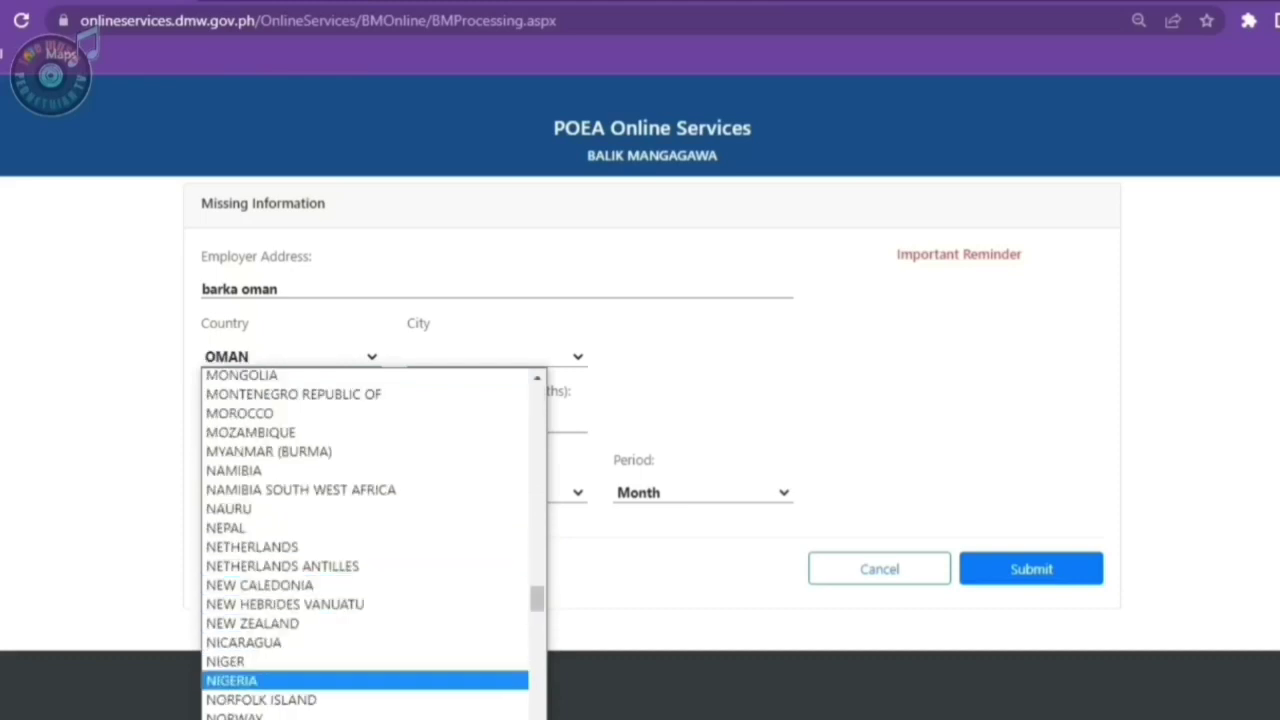
key(Escape)
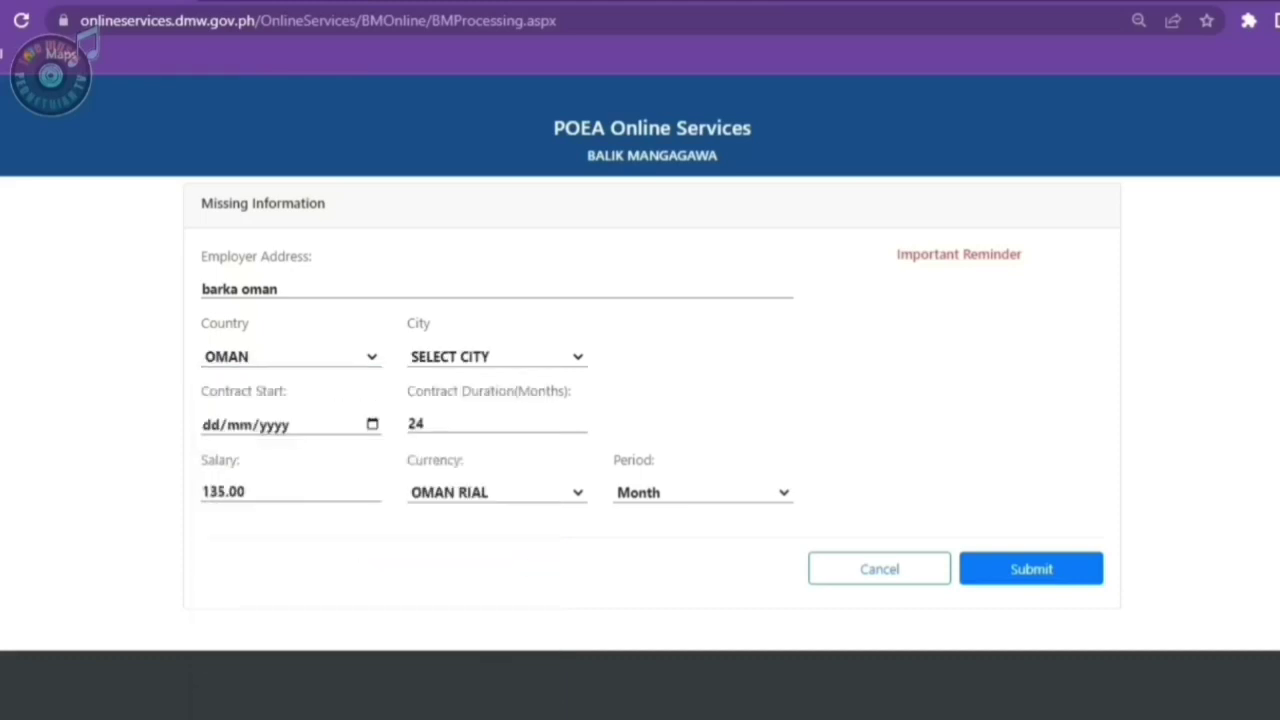
Step: Pick MUSCAT from the list of Omani cities
key(Tab)
key(alt+Down)
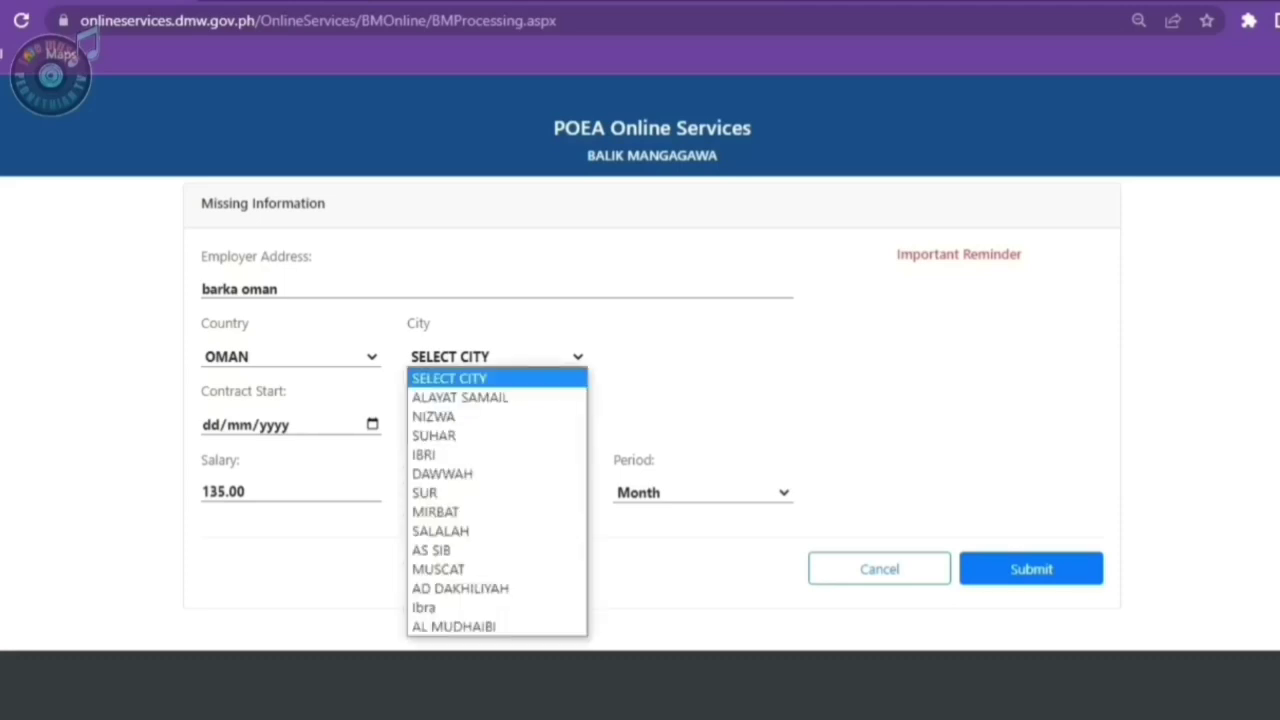
key(Down)
key(Down)
key(Down)
key(Down)
key(Down)
key(Down)
key(Down)
key(Down)
key(Down)
key(Down)
key(Down)
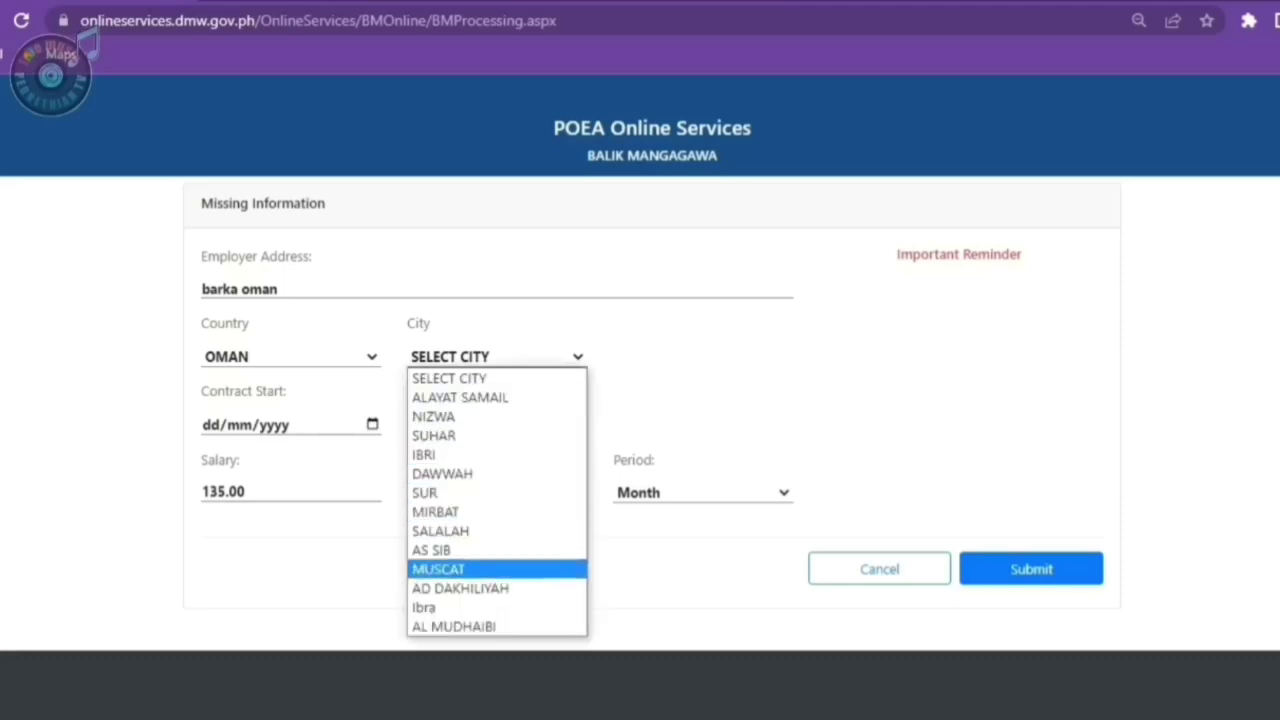
key(Up)
key(Return)
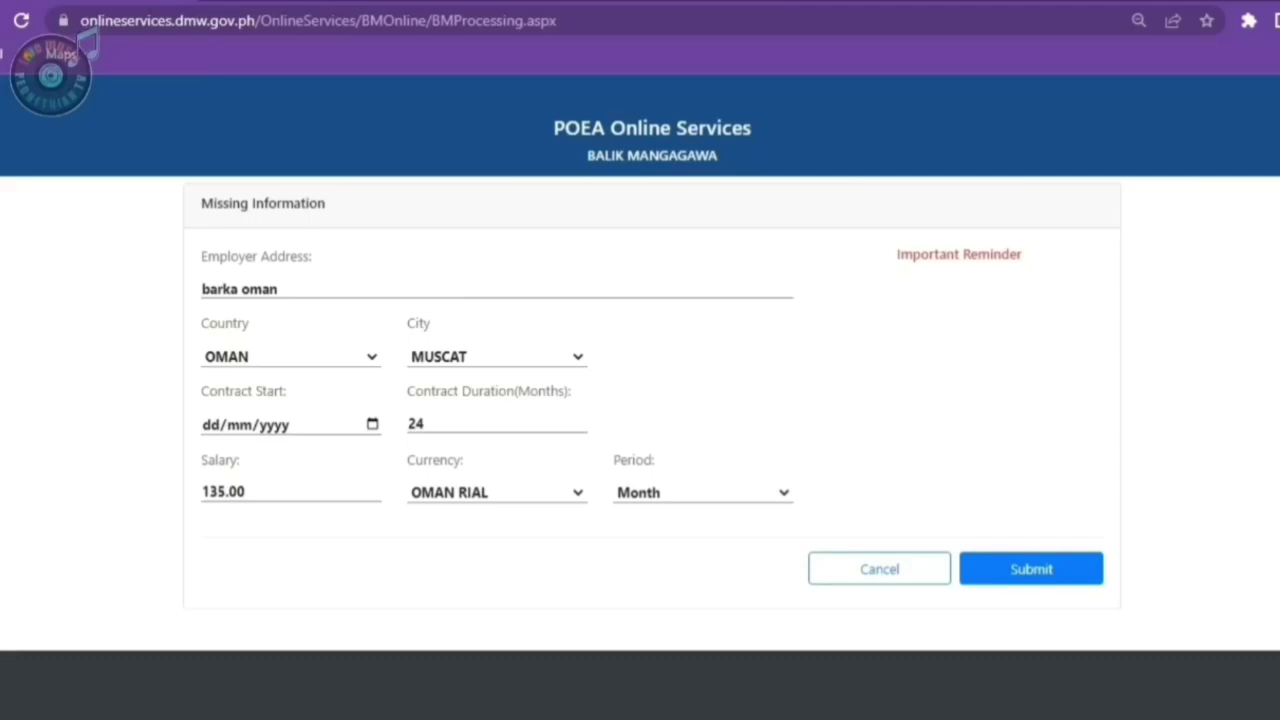
Step: Enter 07/04/2021 as the contract start date, fixing the mistyped year 202021, and submit
click(211, 424)
text(07/)
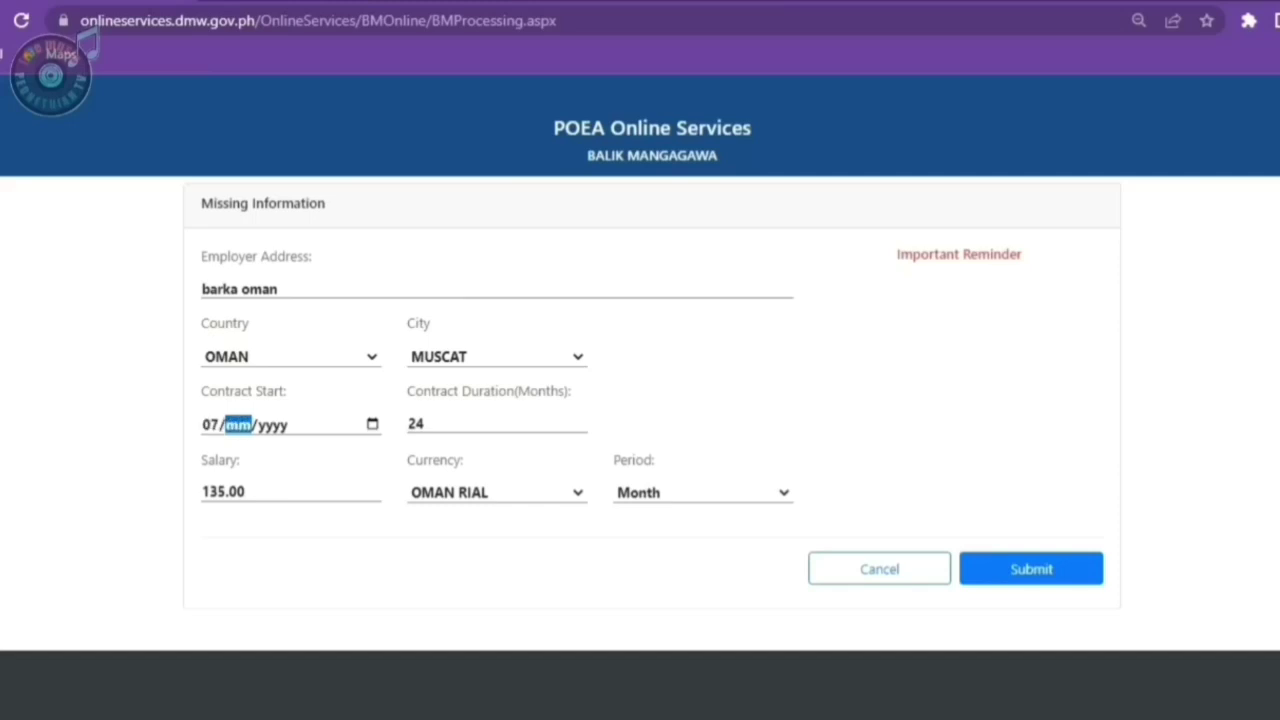
text(0)
text(4/)
text(20)
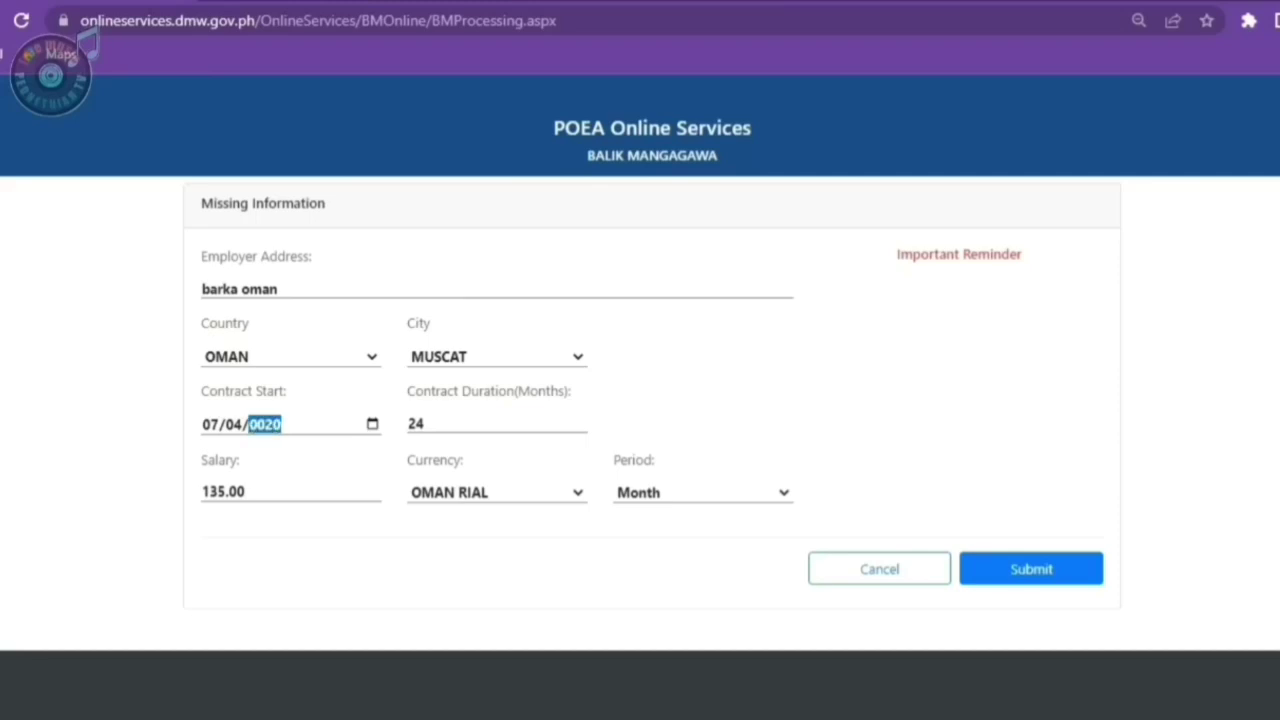
text(2021)
key(alt+Down)
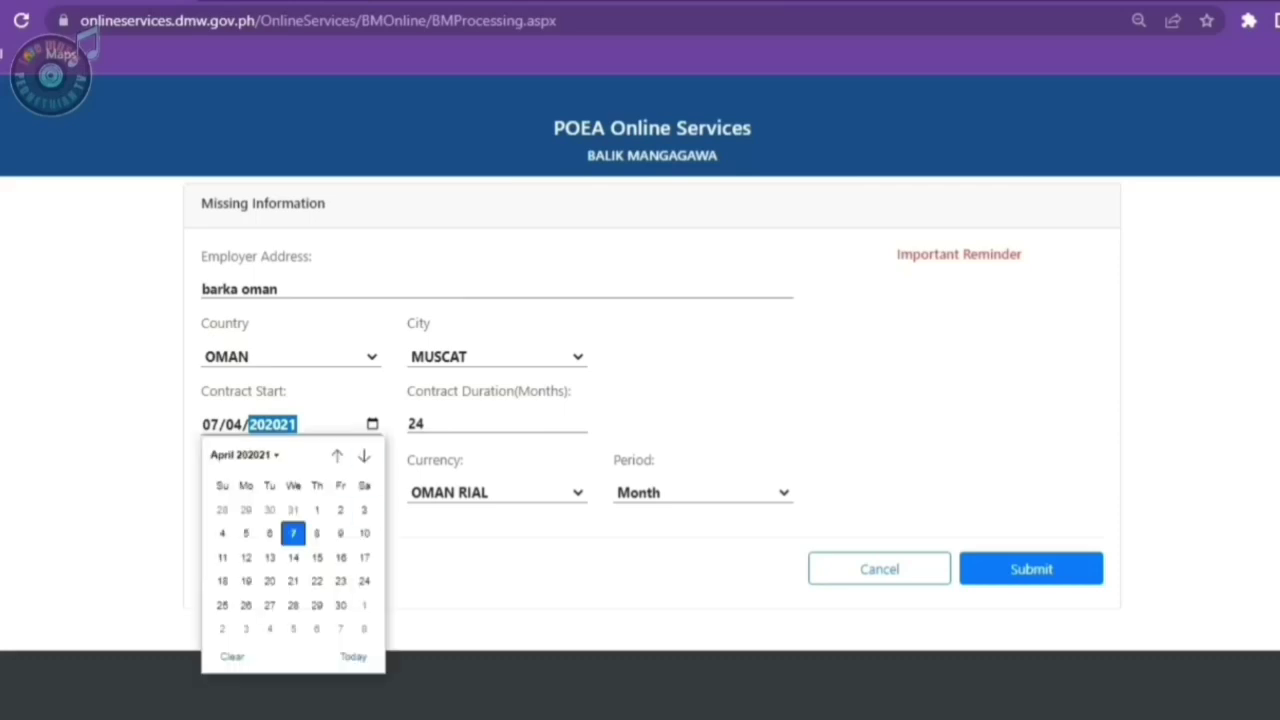
click(240, 454)
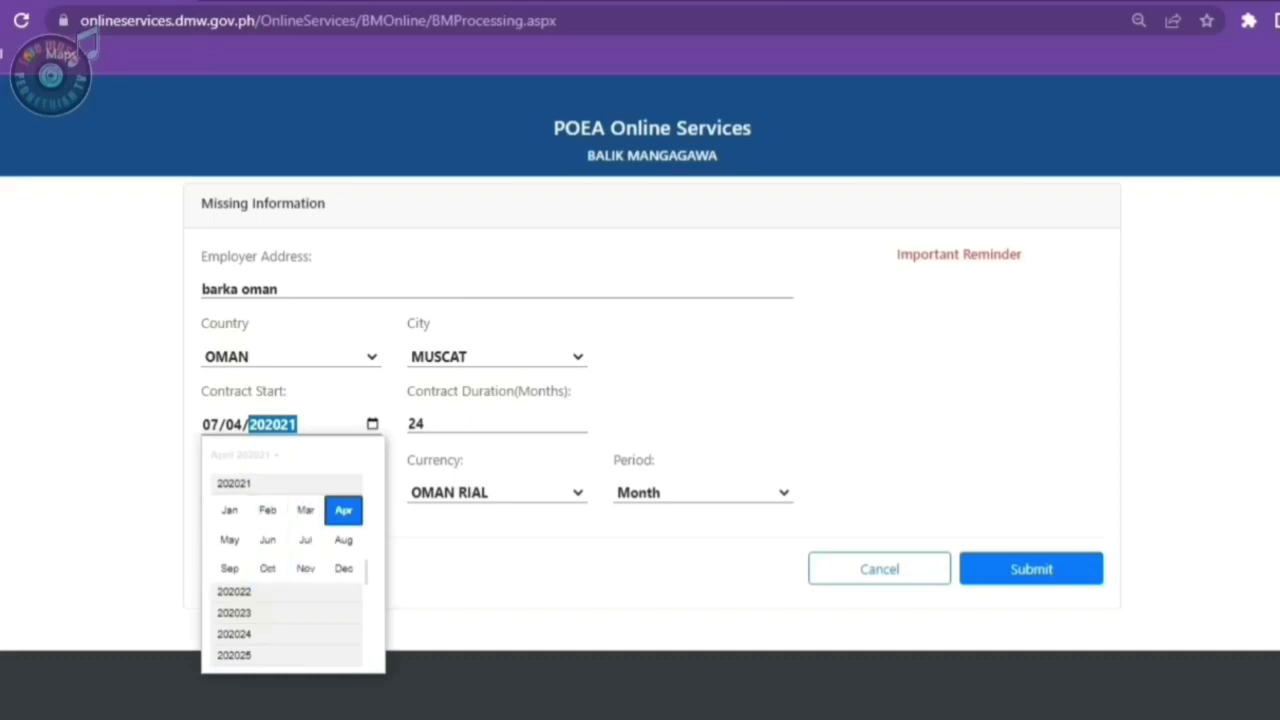
key(Escape)
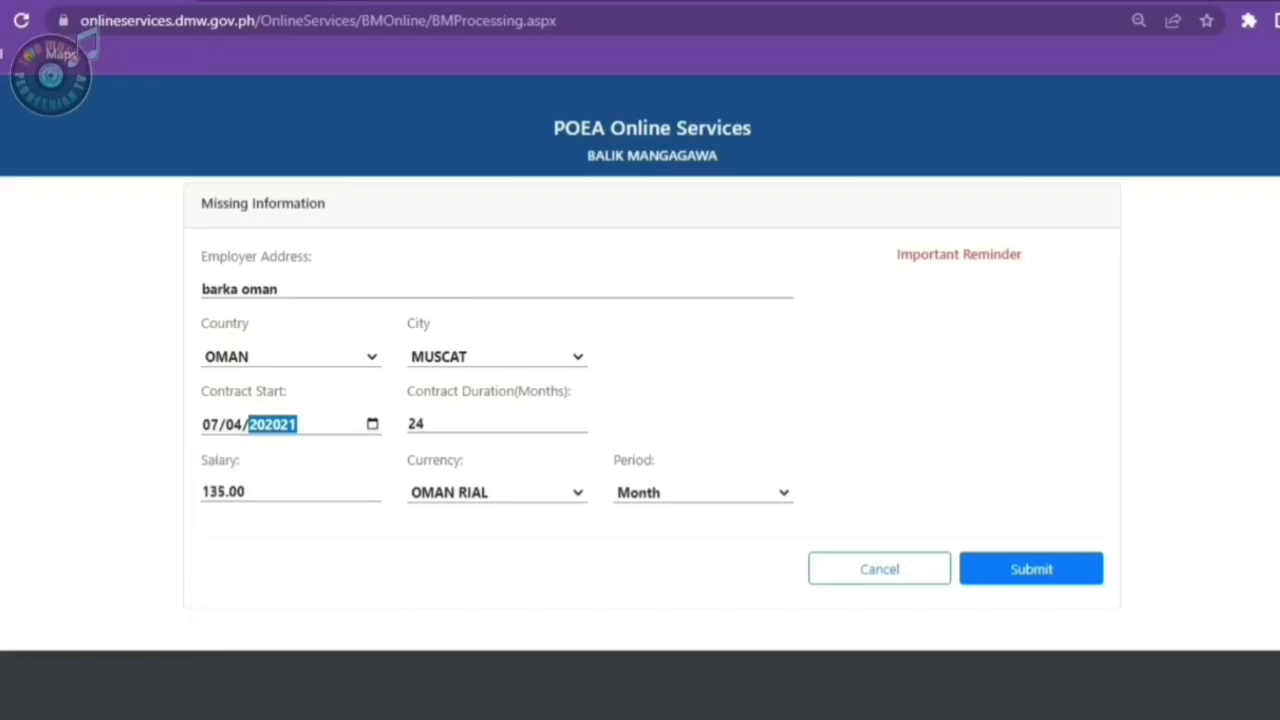
key(Tab)
key(shift+Tab)
key(BackSpace)
text(2021)
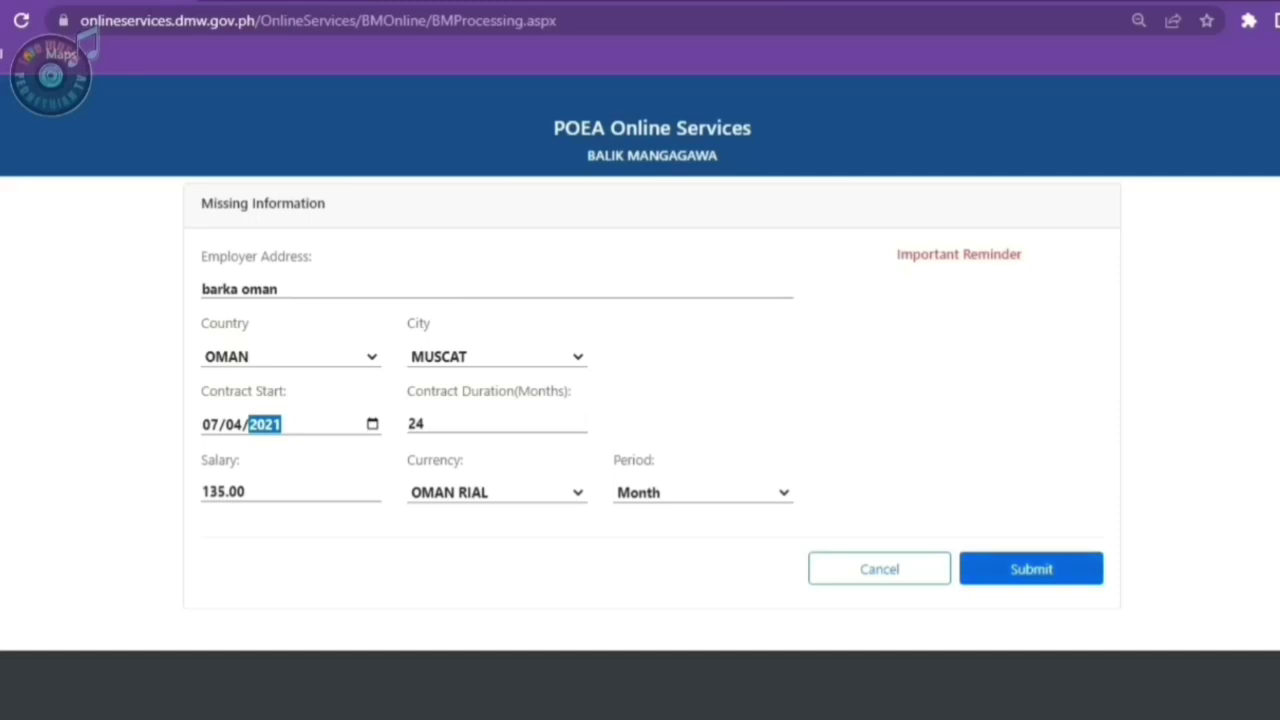
click(1031, 569)
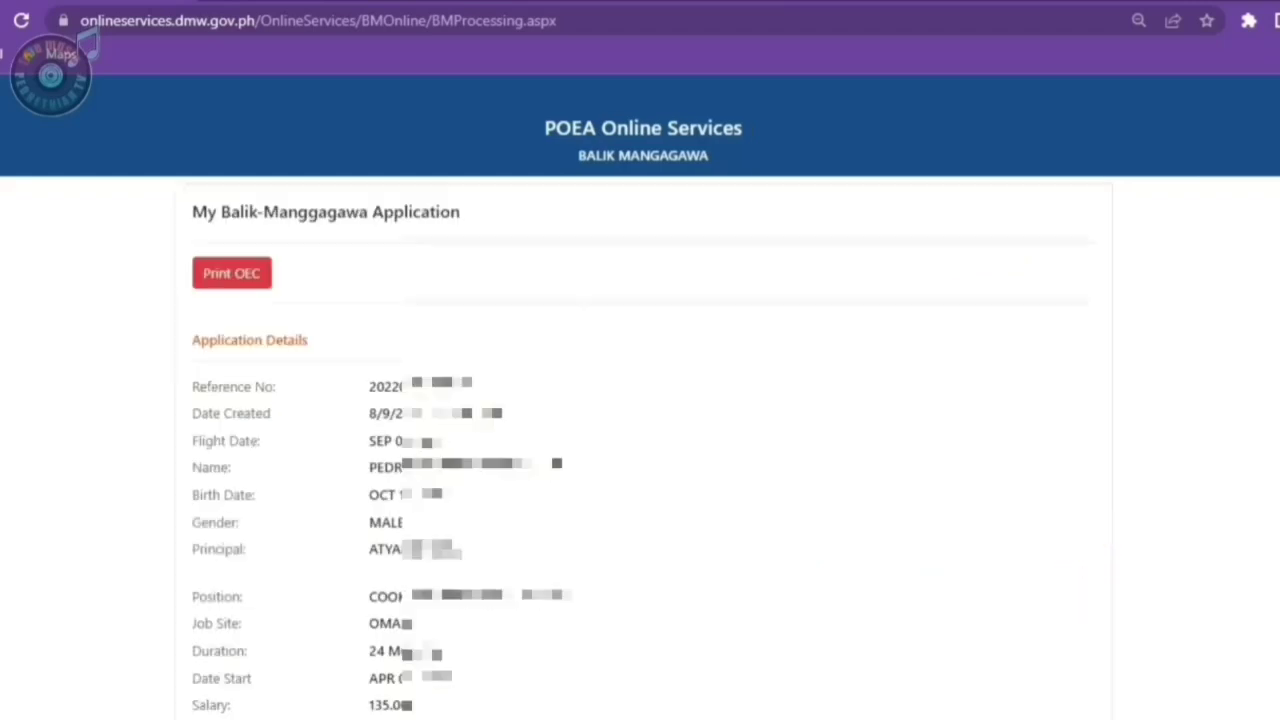
scroll(640, 400, down, 5)
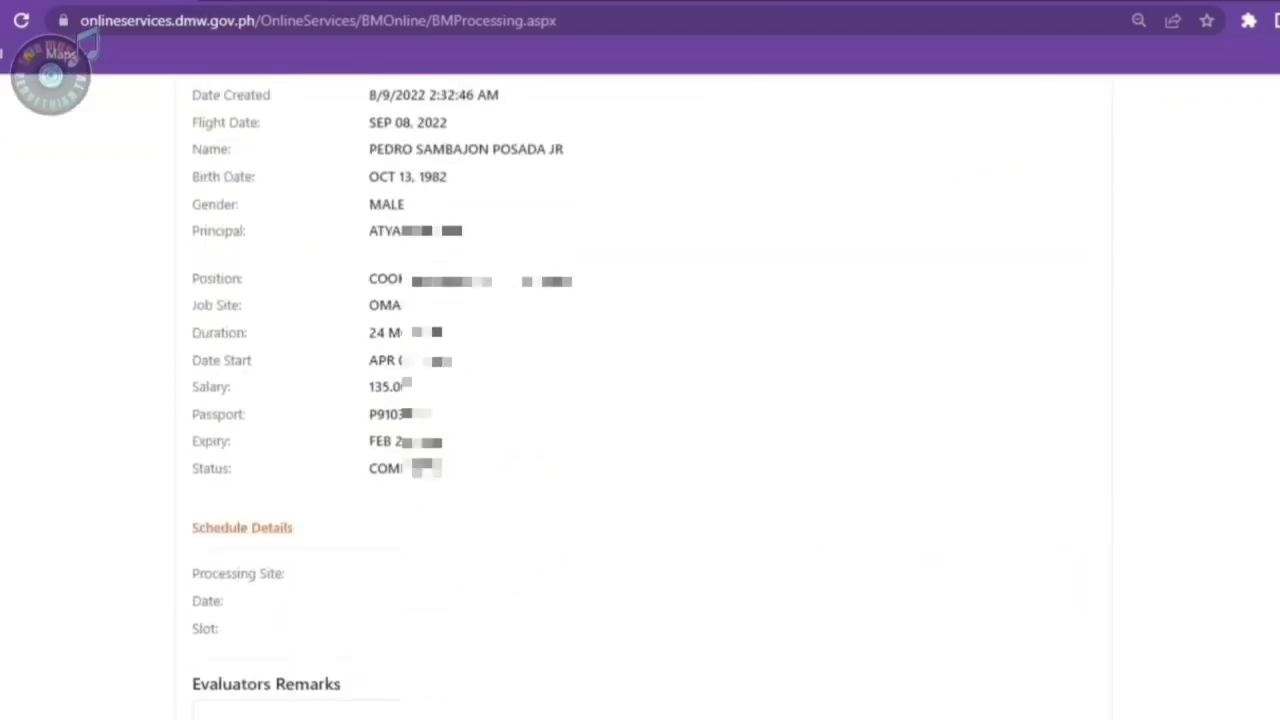
scroll(640, 400, up, 5)
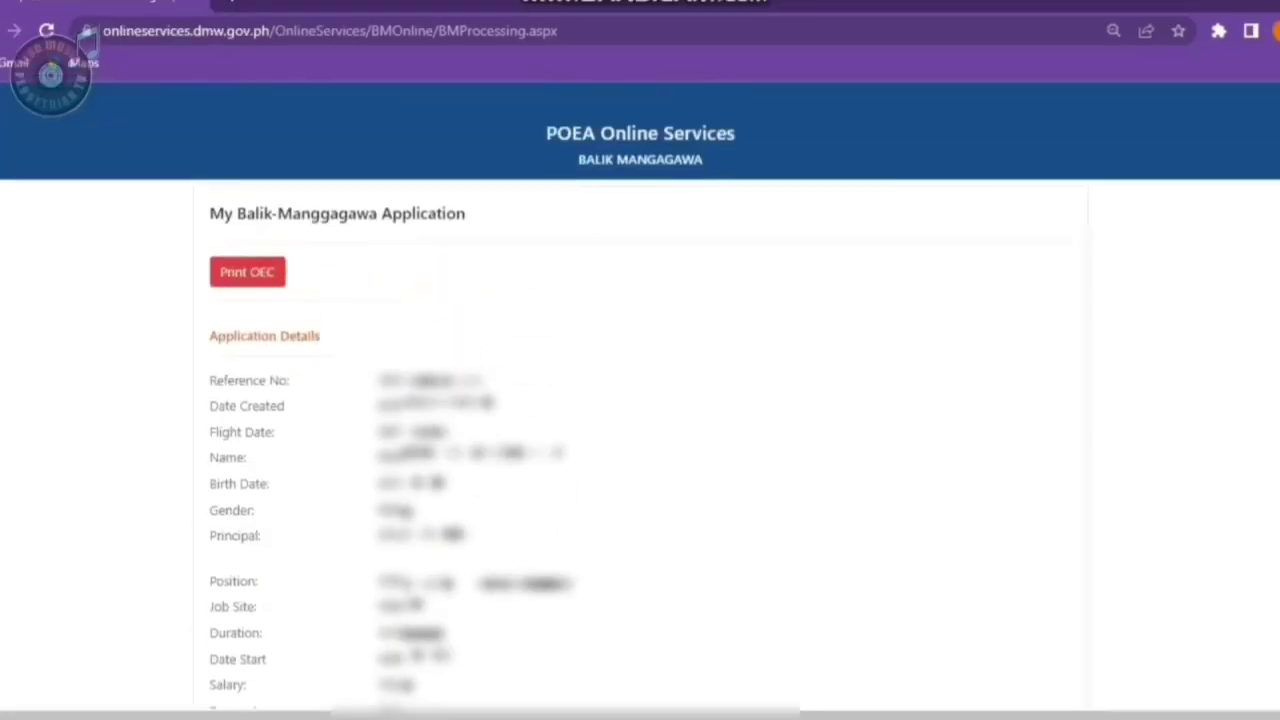
Step: Show the Overseas Employment Certificate, scroll through it, and bring up its print dialog
click(247, 272)
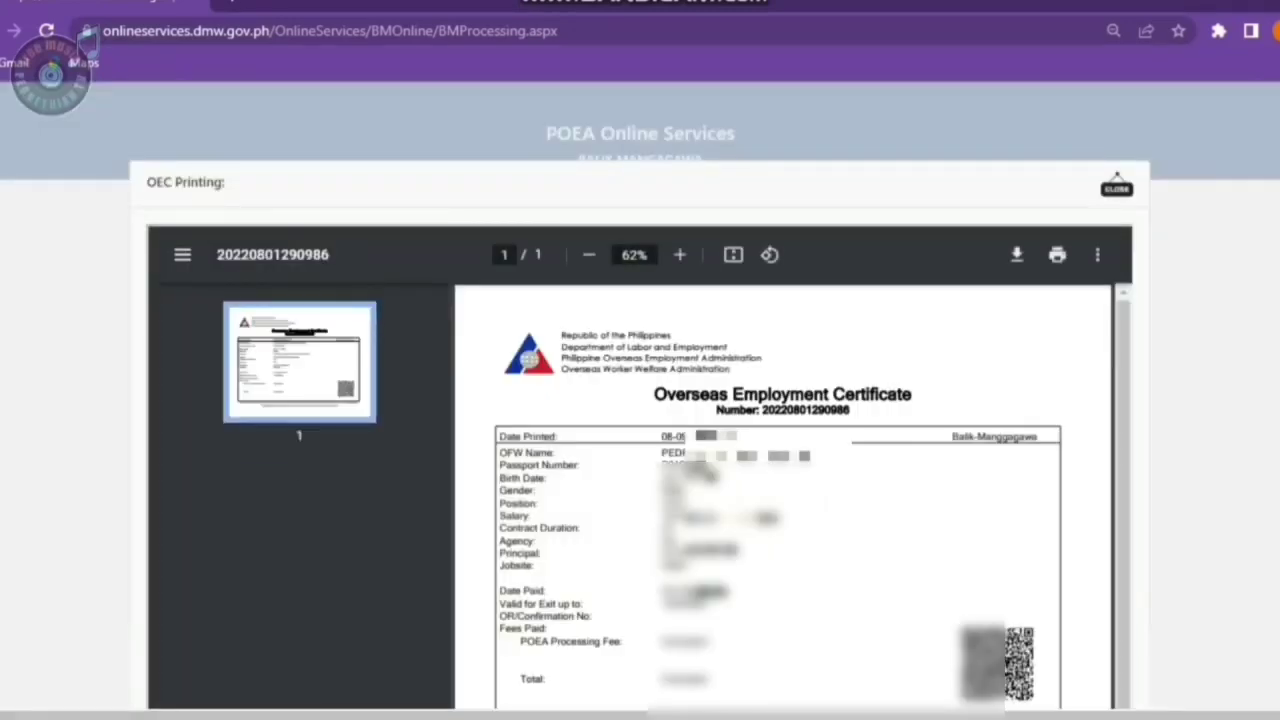
scroll(782, 495, down, 1)
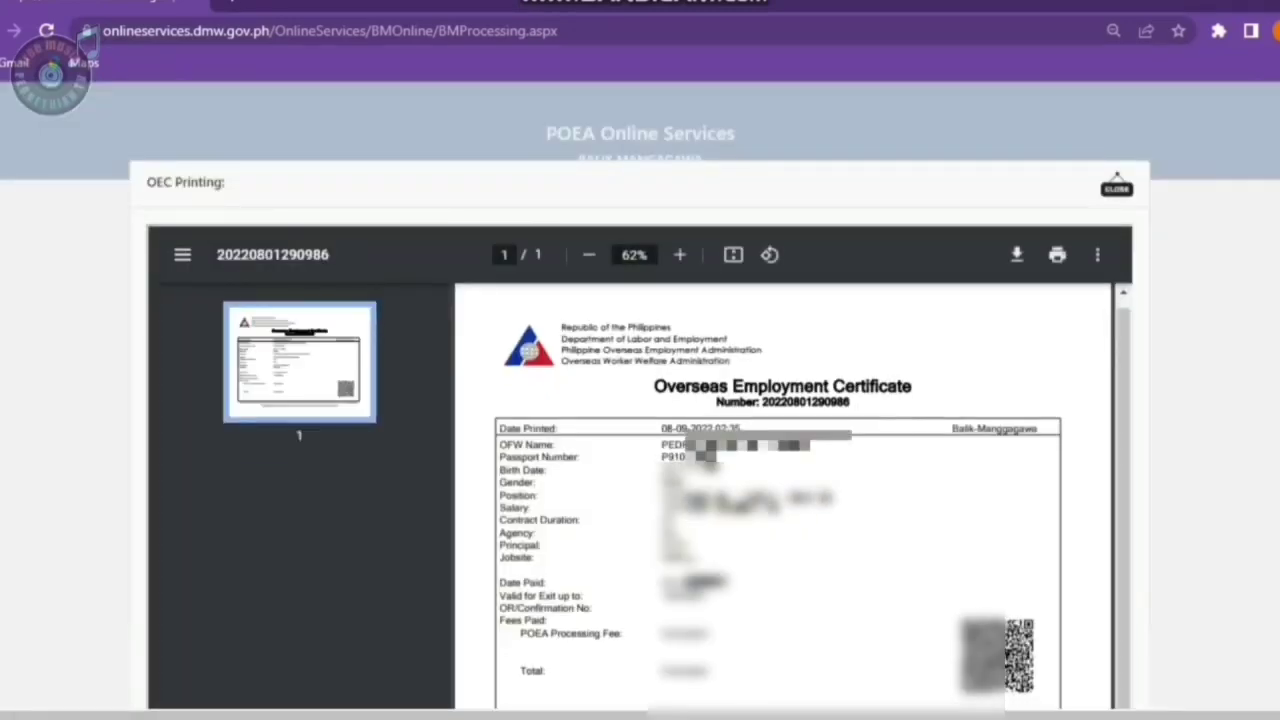
scroll(640, 130, down, 2)
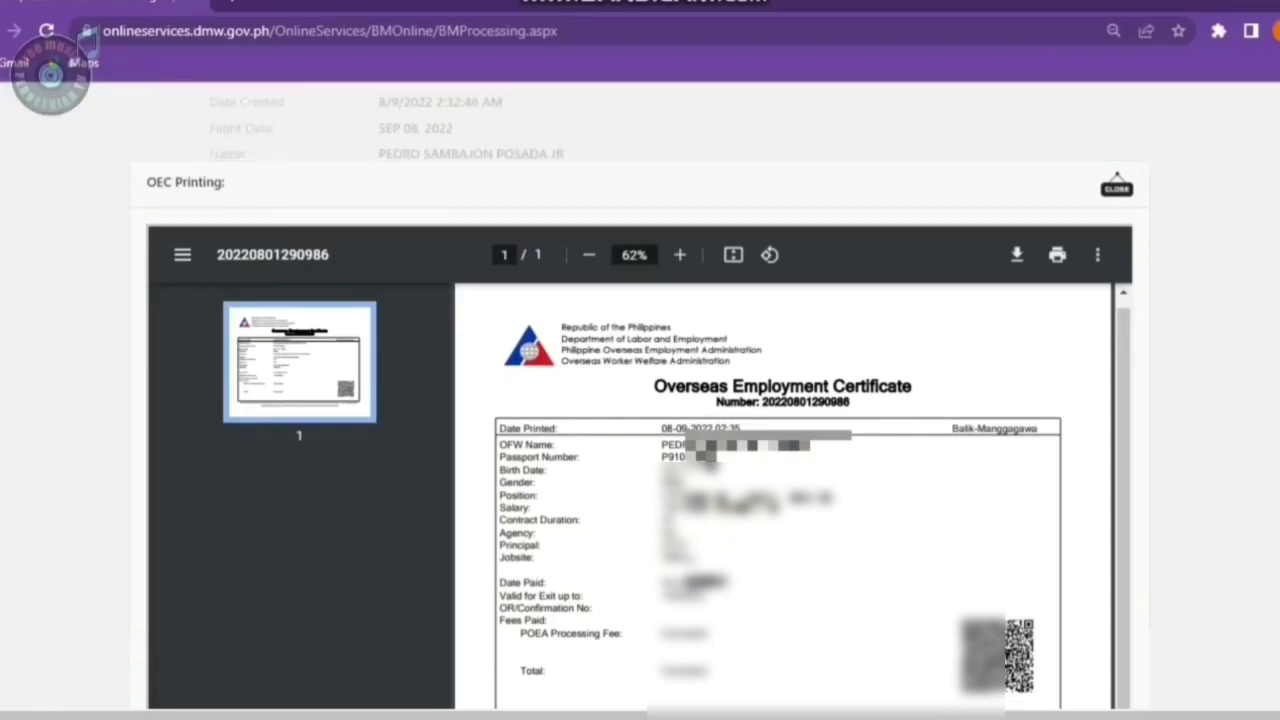
scroll(640, 125, down, 3)
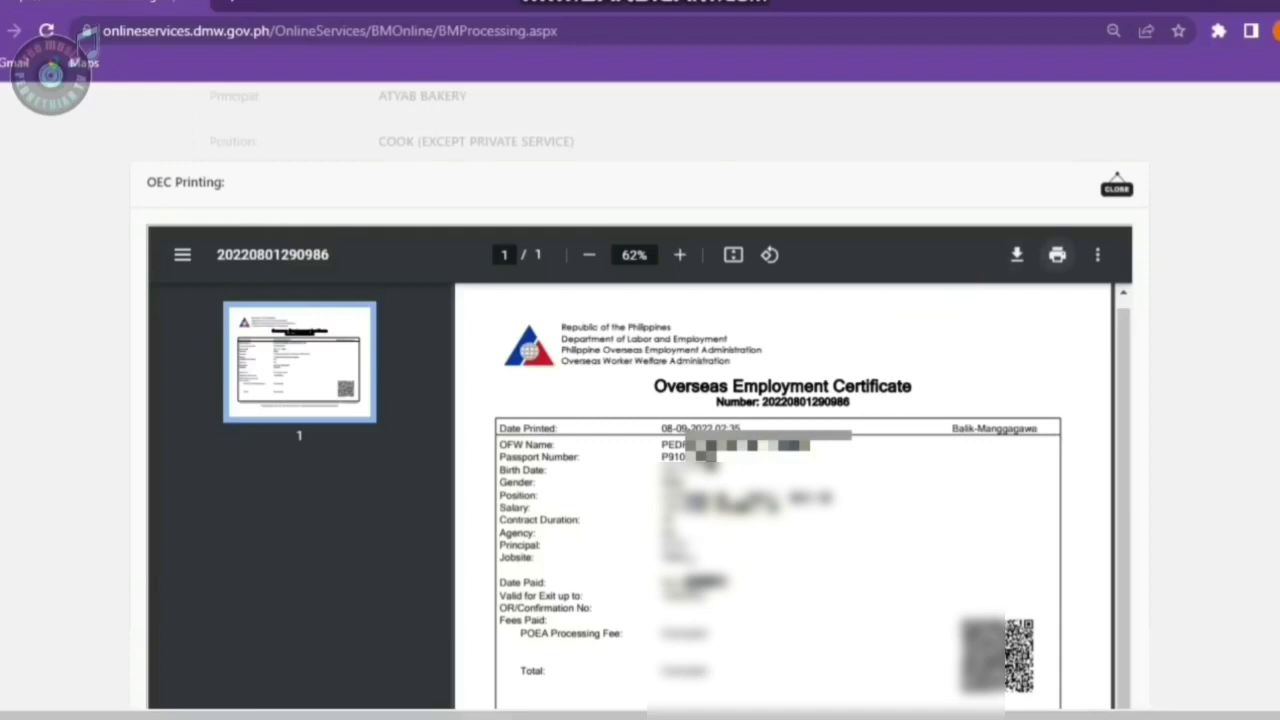
click(1057, 254)
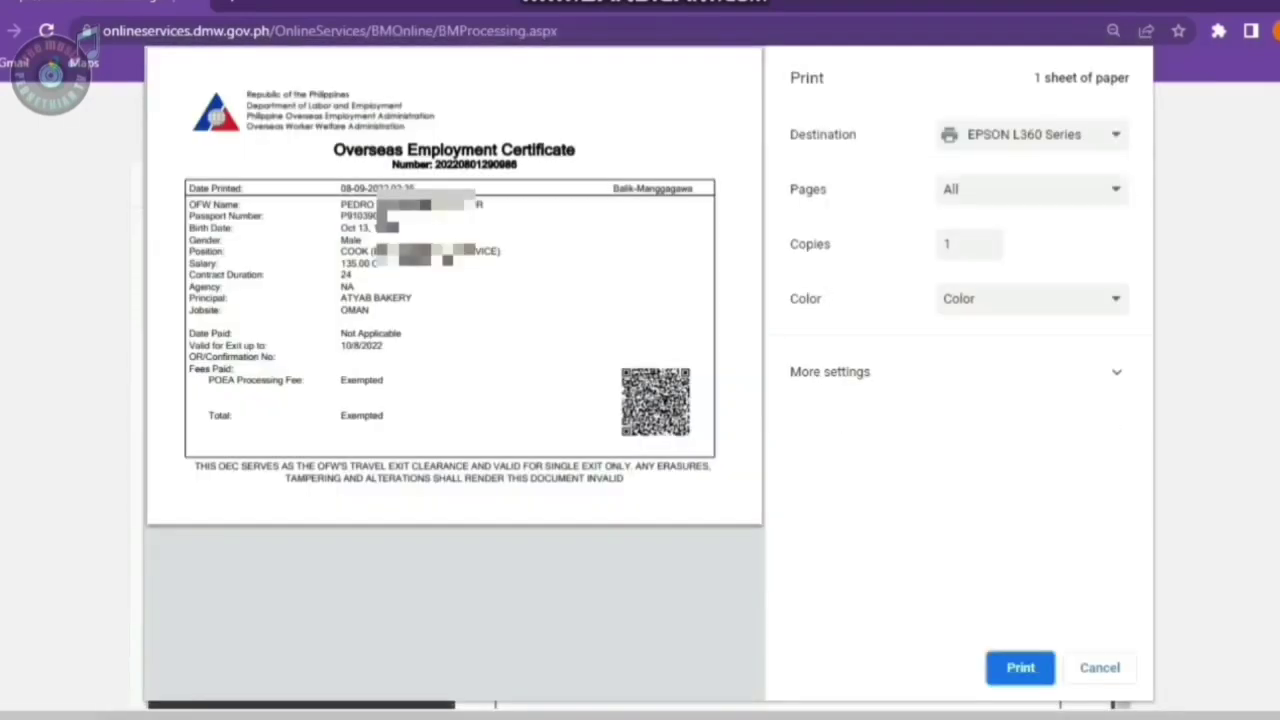